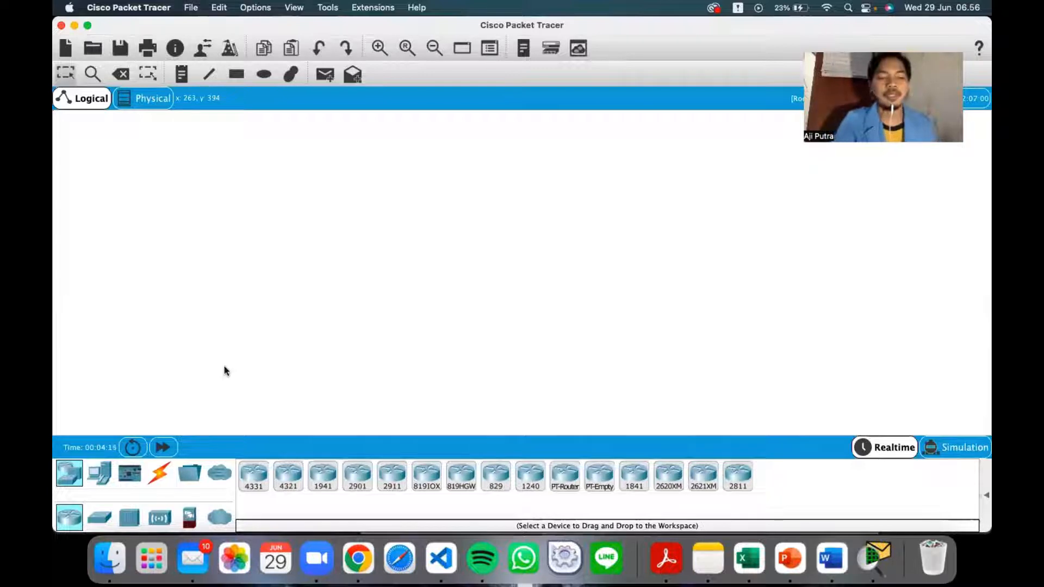
# Step: Place a 4331 router in the upper workspace and two 2960 switches side by side below it
pyautogui.click(261, 476)
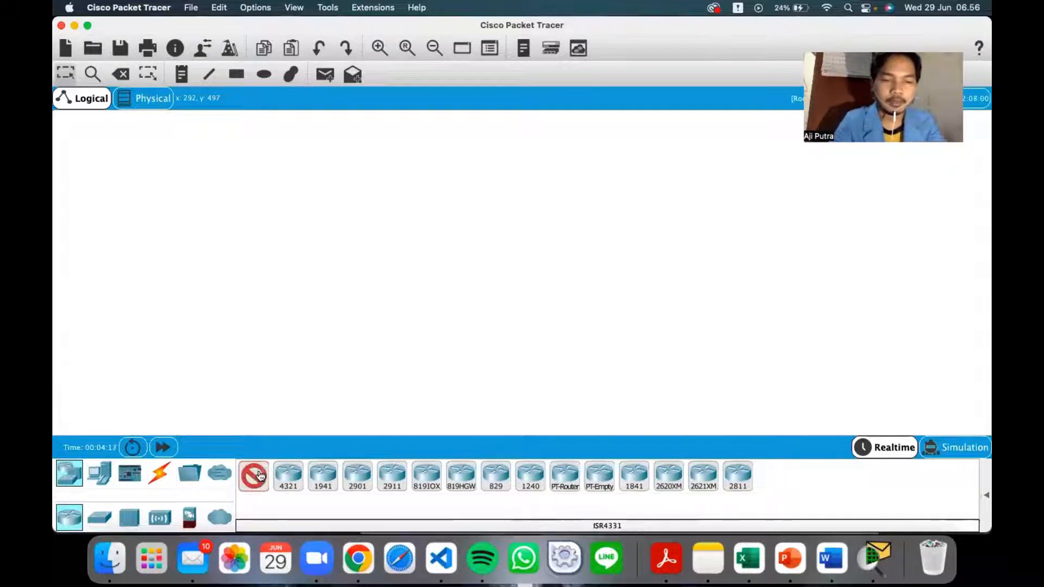
pyautogui.click(319, 173)
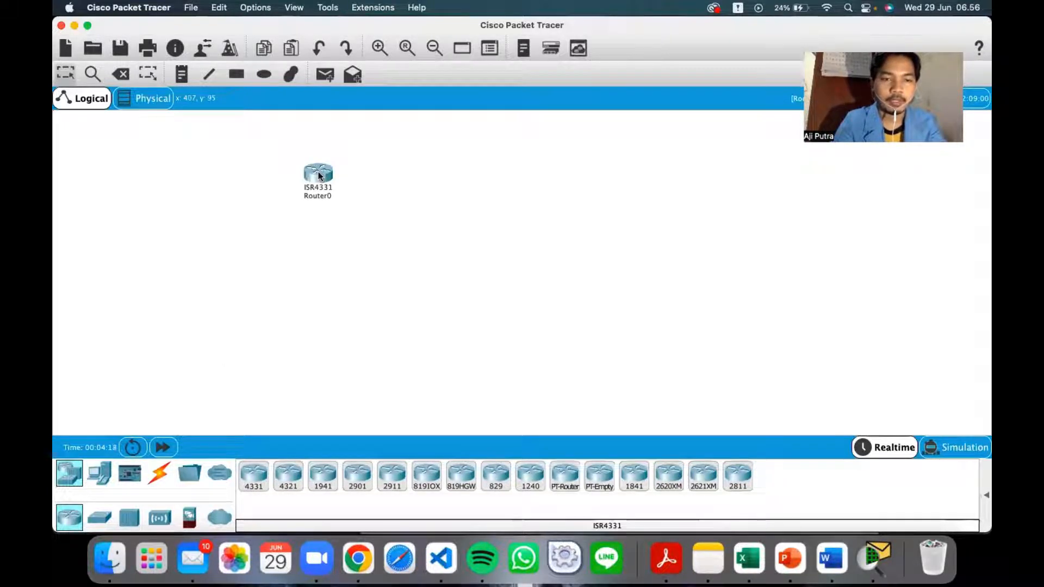
pyautogui.click(109, 514)
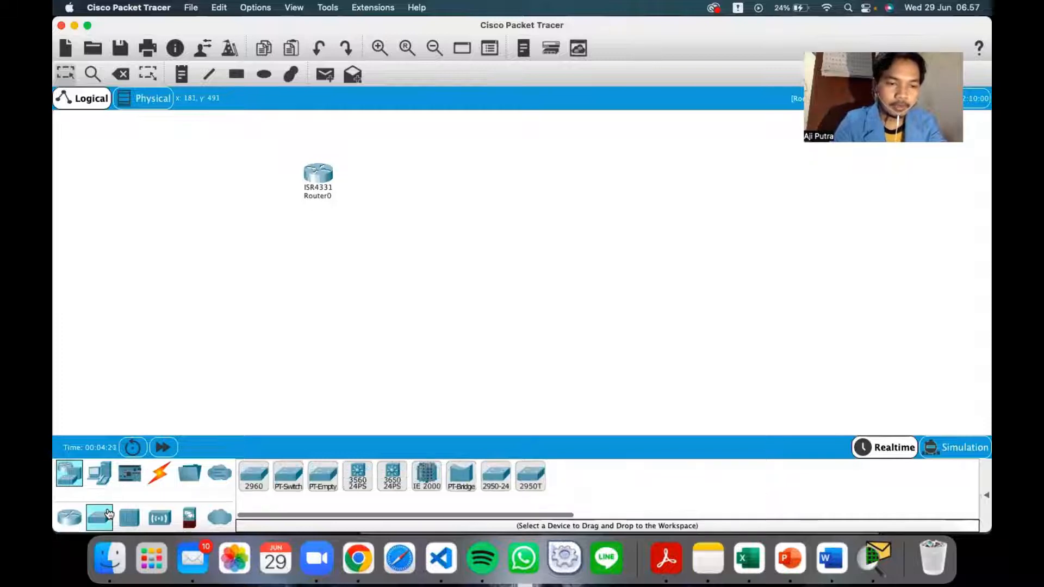
pyautogui.click(253, 476)
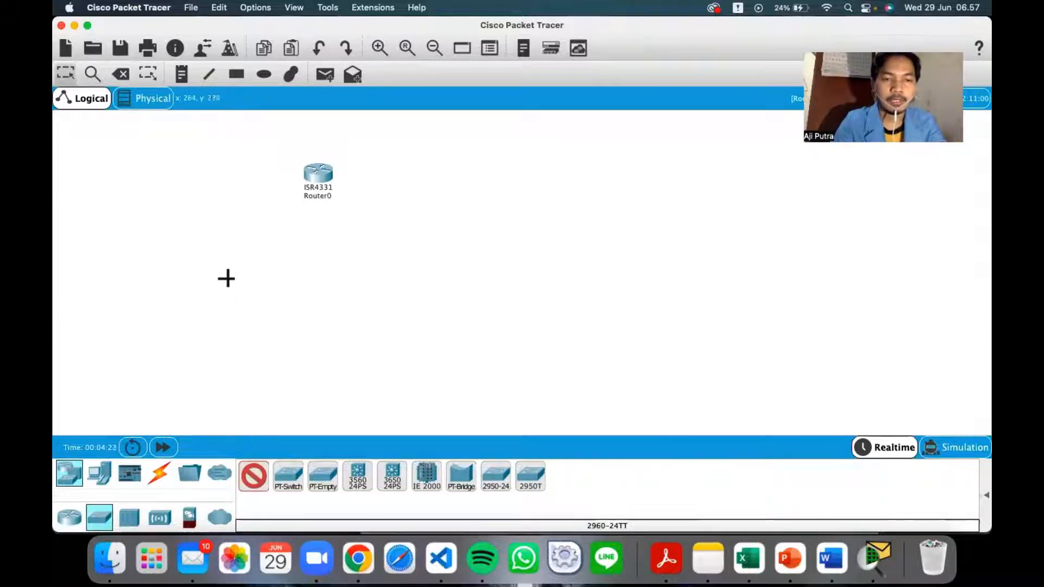
pyautogui.click(226, 278)
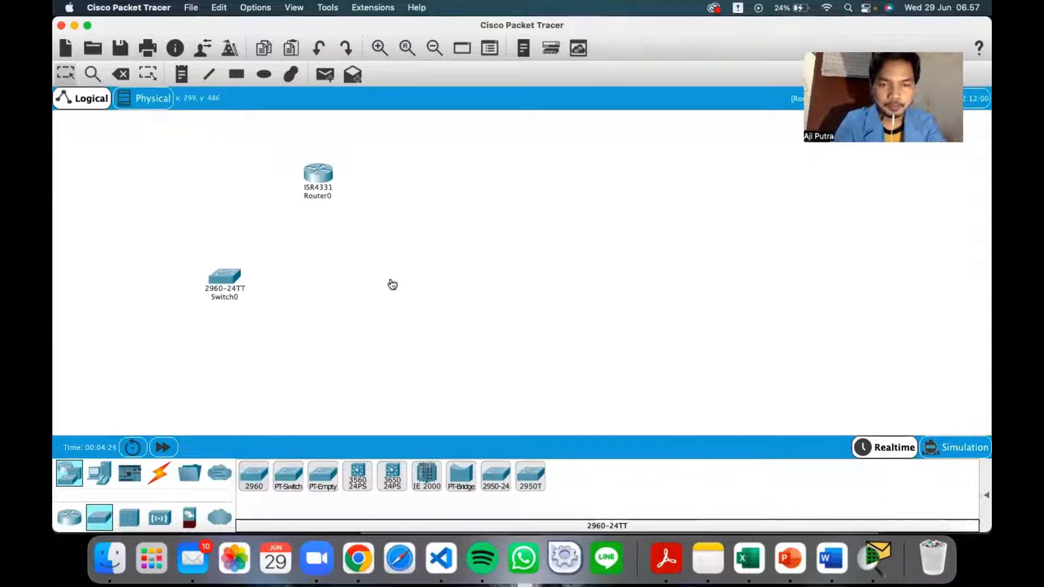
pyautogui.click(254, 478)
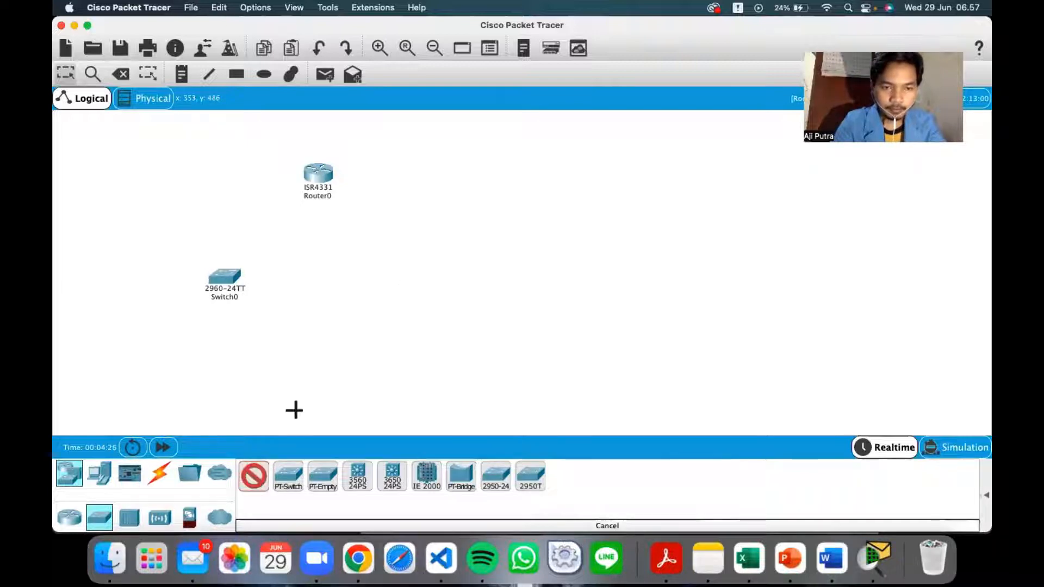
pyautogui.click(411, 281)
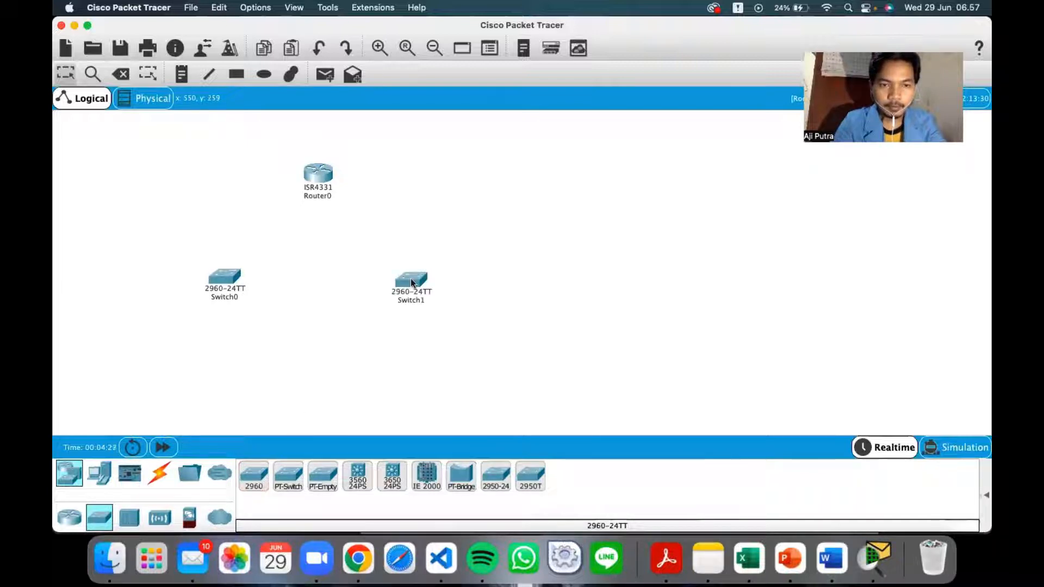
# Step: Place three PCs in a row beneath Switch0 and space them evenly
pyautogui.click(100, 475)
pyautogui.click(252, 472)
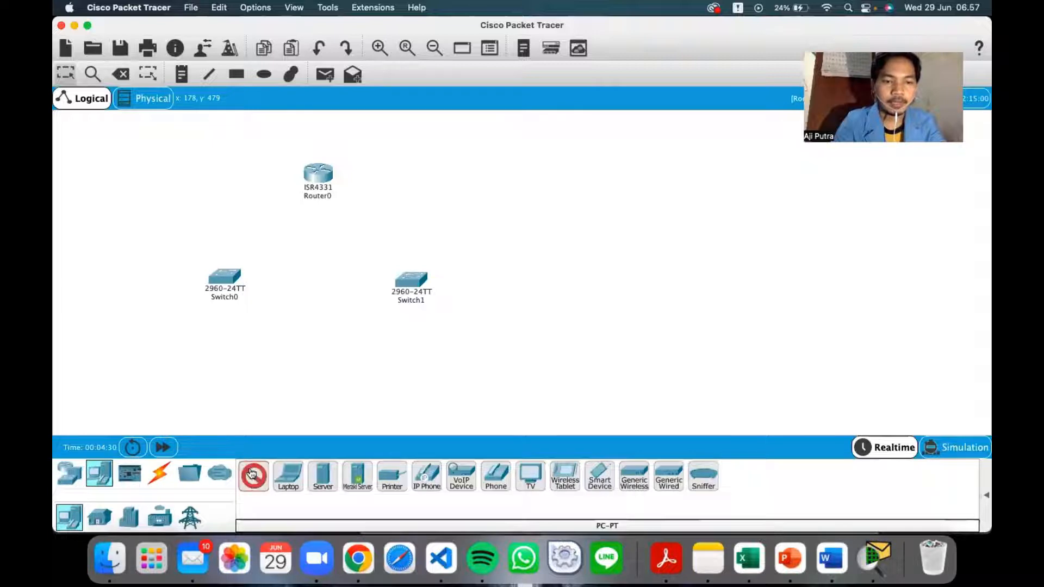
pyautogui.click(154, 356)
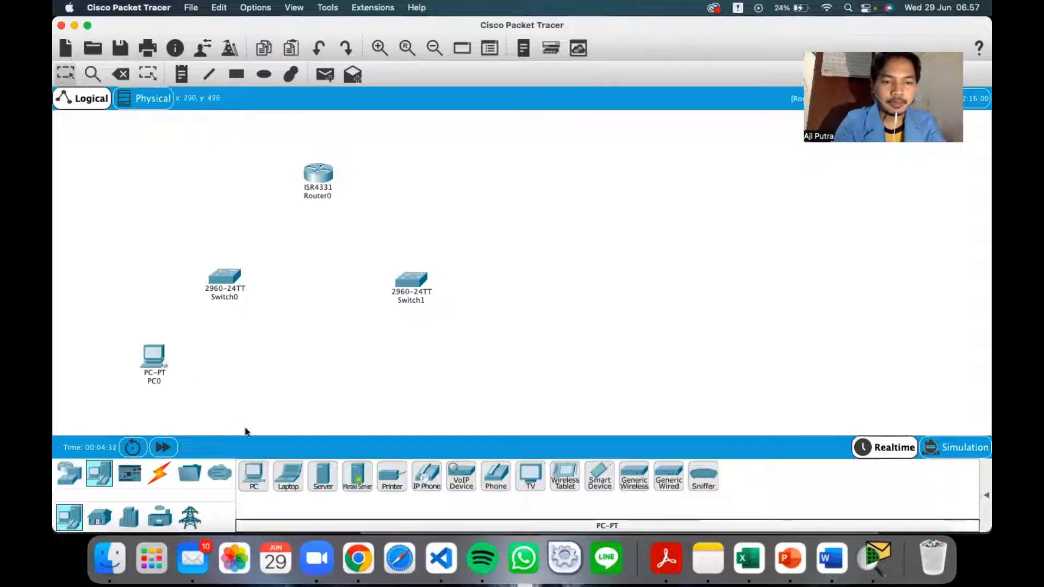
pyautogui.click(252, 473)
pyautogui.click(216, 354)
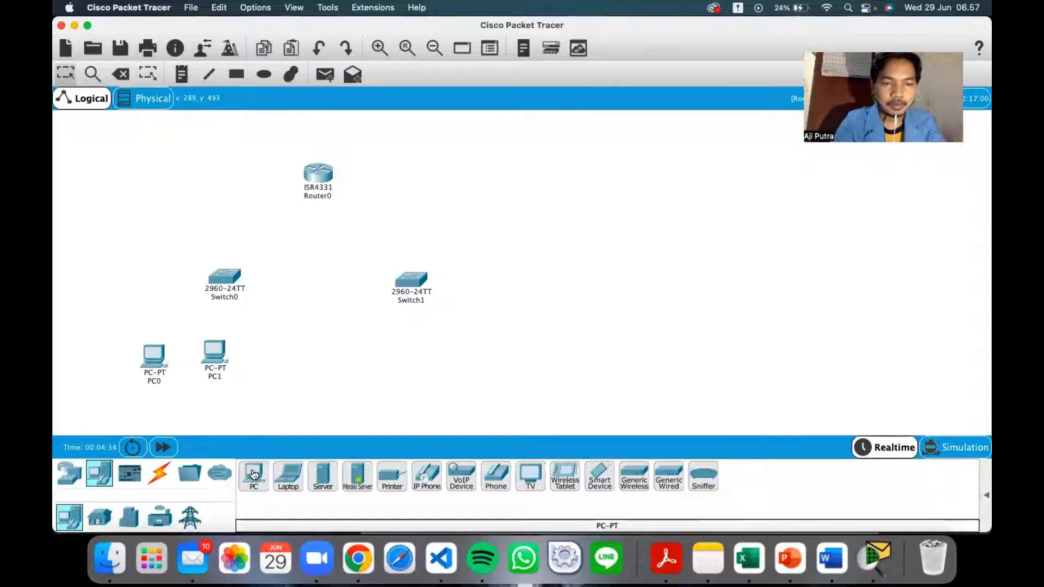
pyautogui.click(251, 469)
pyautogui.click(260, 348)
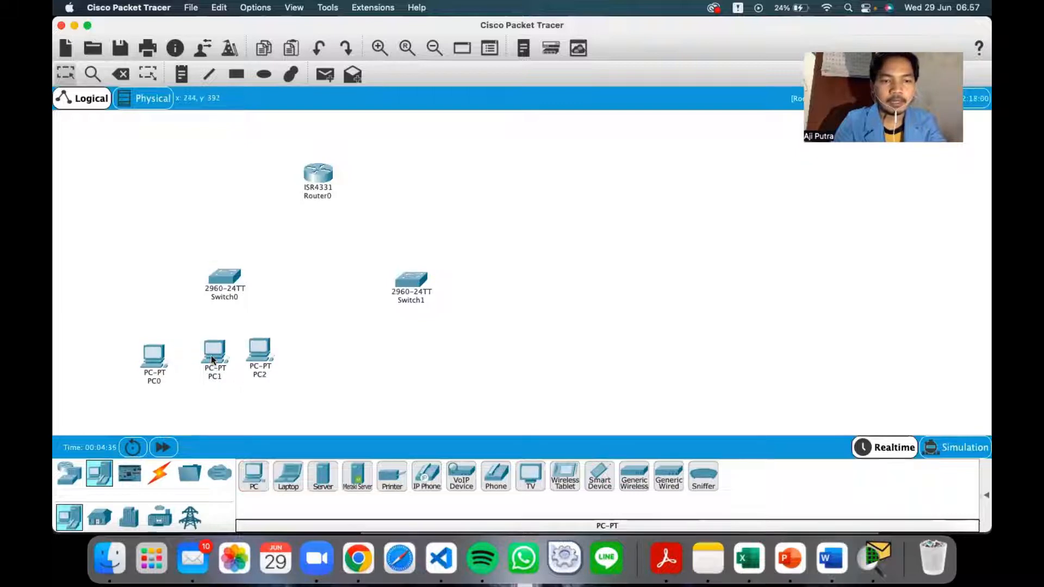
pyautogui.moveTo(215, 354); pyautogui.dragTo(255, 358)
# Step: Place two more PCs side by side beneath Switch1
pyautogui.click(253, 472)
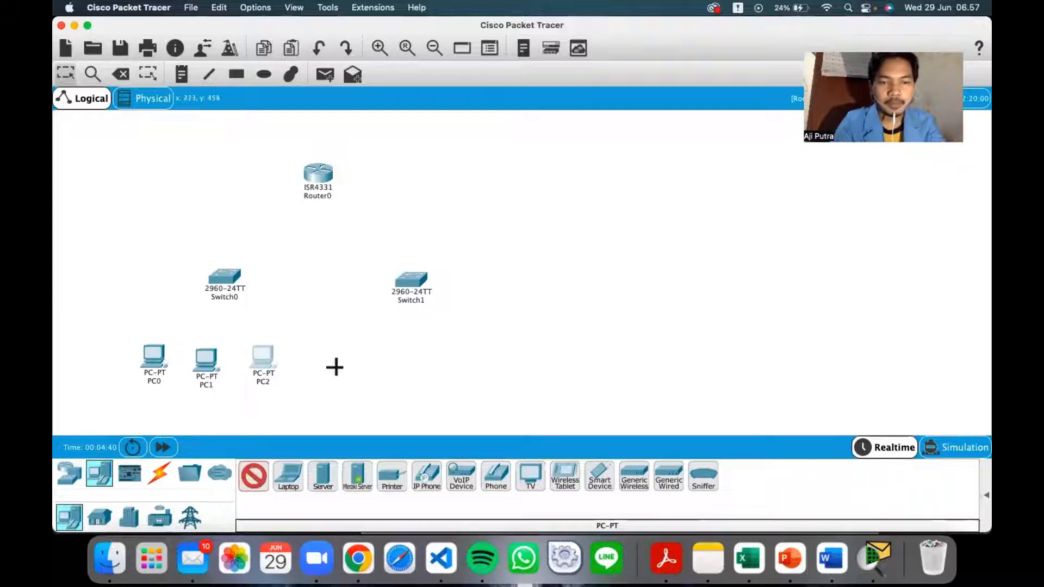
pyautogui.click(393, 347)
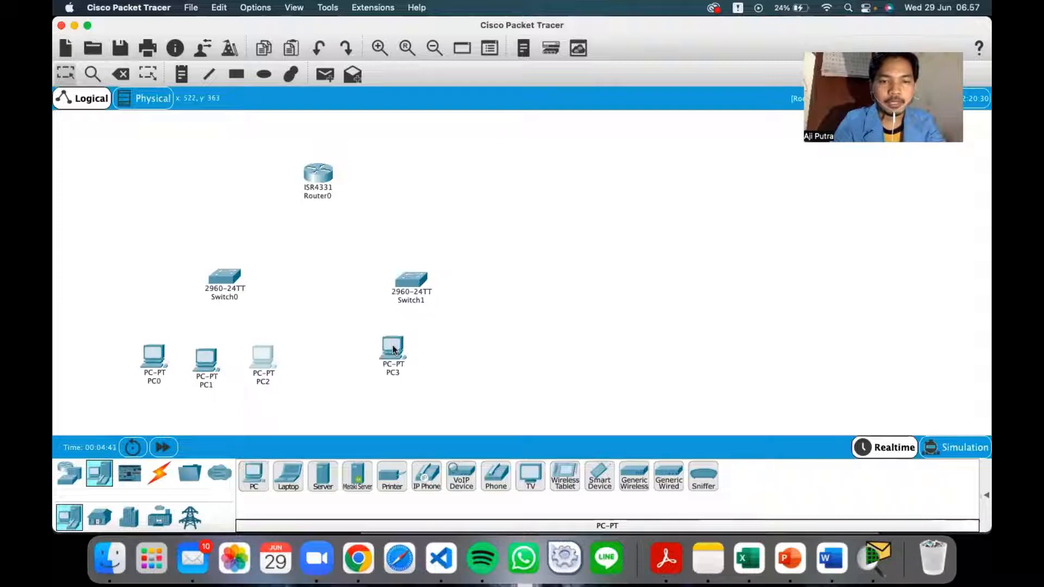
pyautogui.click(462, 342)
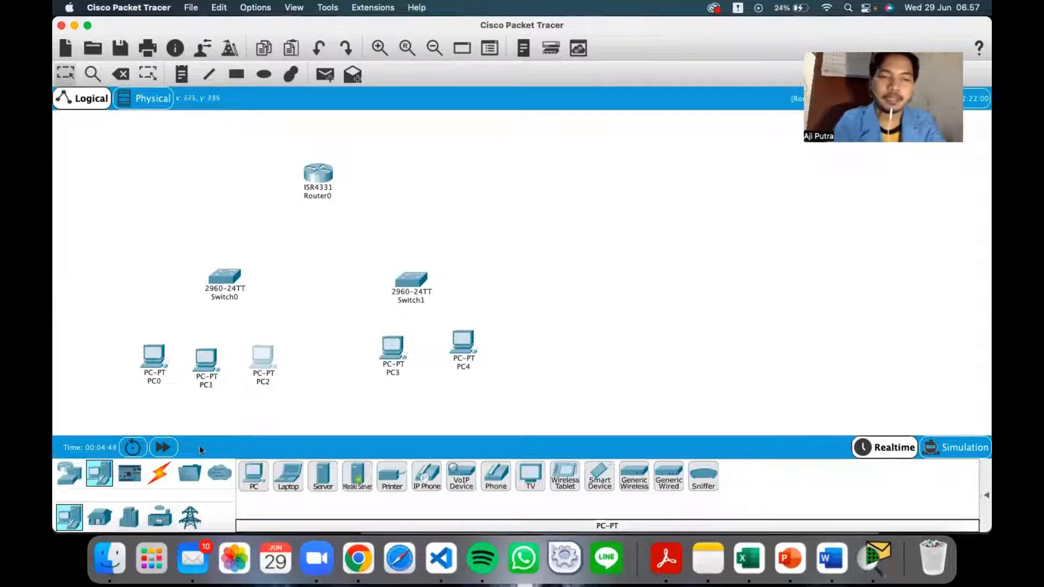
# Step: Connect Router0 GigabitEthernet0/0/0 to Switch0 FastEthernet0/1 with a copper straight-through cable
pyautogui.click(162, 475)
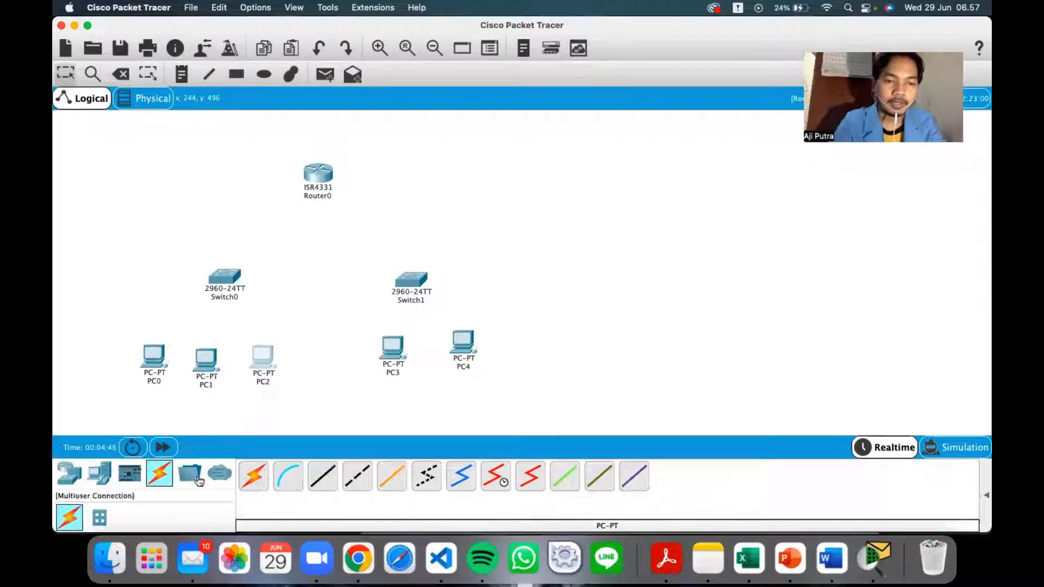
pyautogui.click(329, 477)
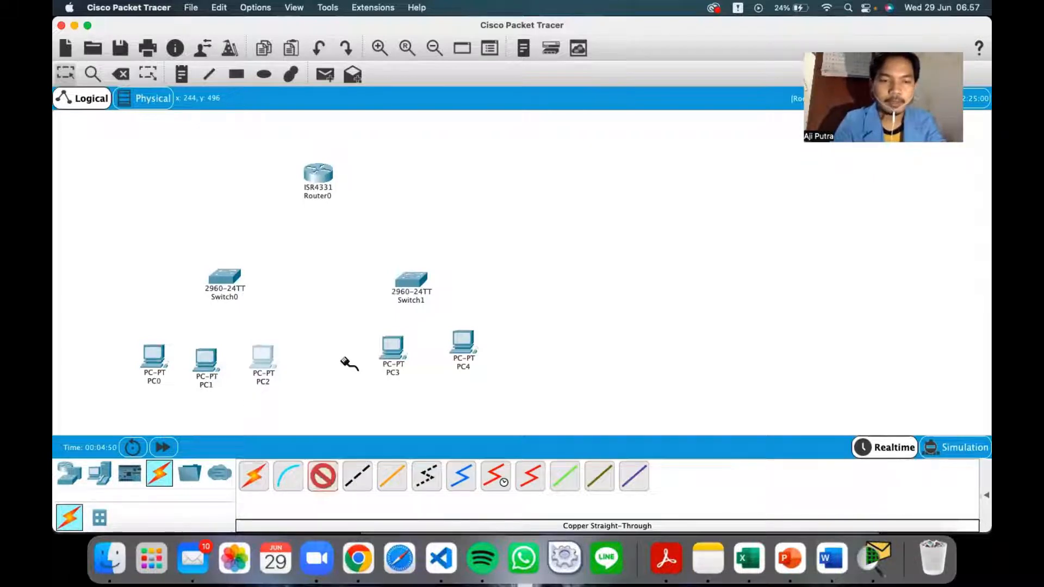
pyautogui.click(319, 177)
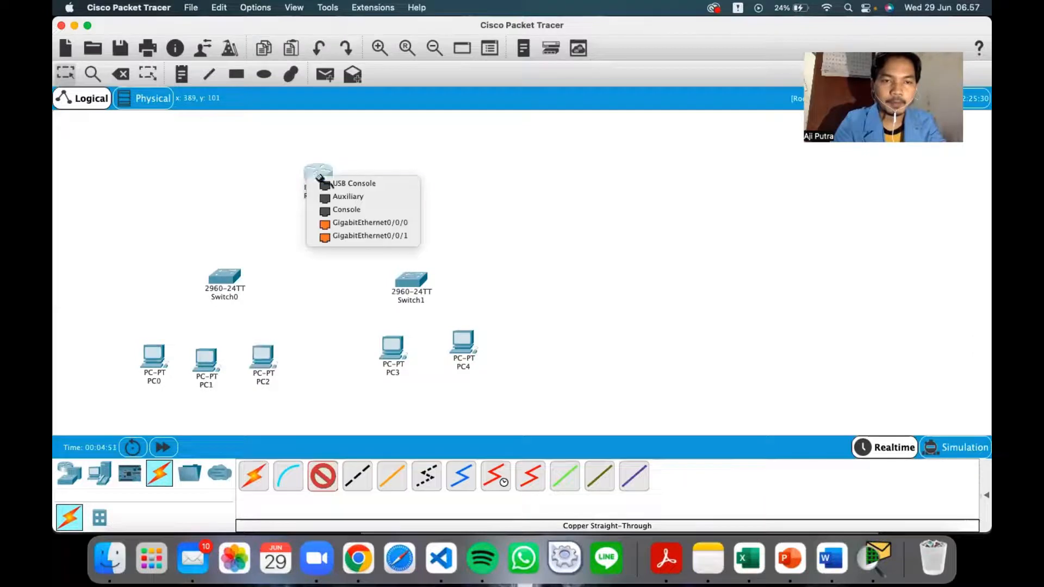
pyautogui.click(361, 223)
pyautogui.click(222, 276)
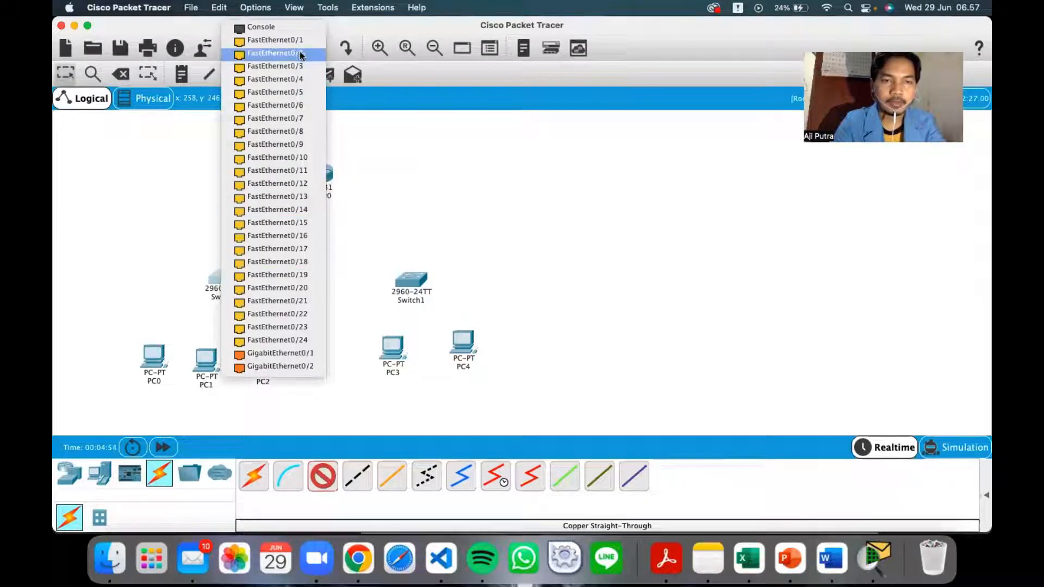
pyautogui.click(288, 40)
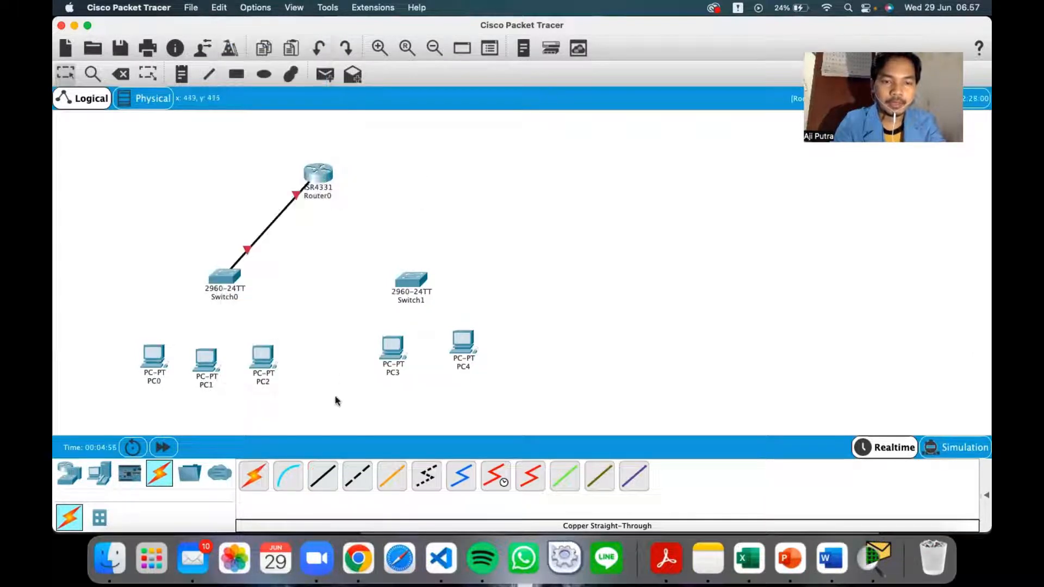
# Step: Connect Router0 to Switch1 FastEthernet0/1 with a copper straight-through cable
pyautogui.click(323, 478)
pyautogui.click(318, 174)
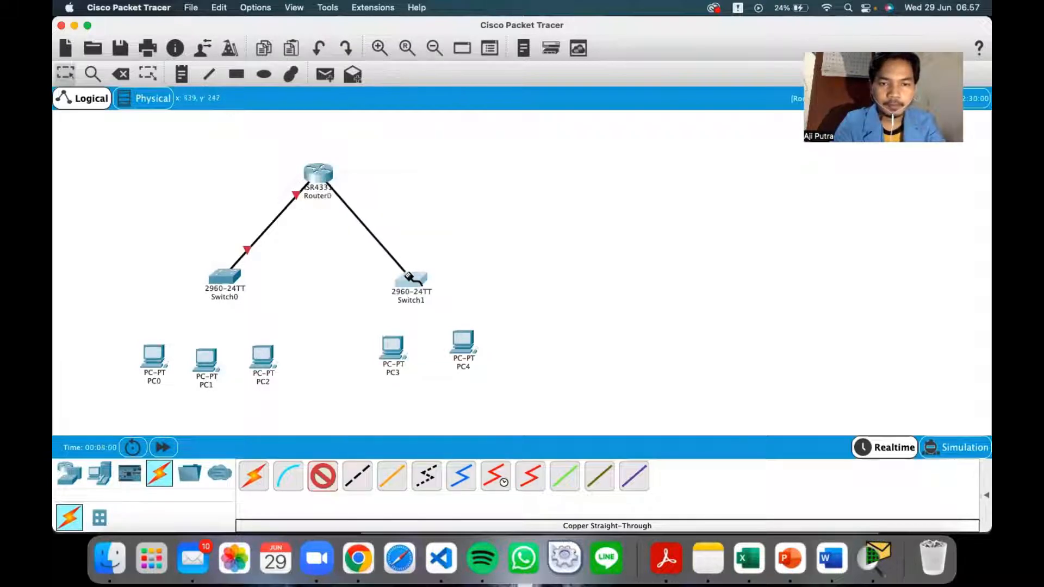
pyautogui.click(407, 276)
pyautogui.click(478, 45)
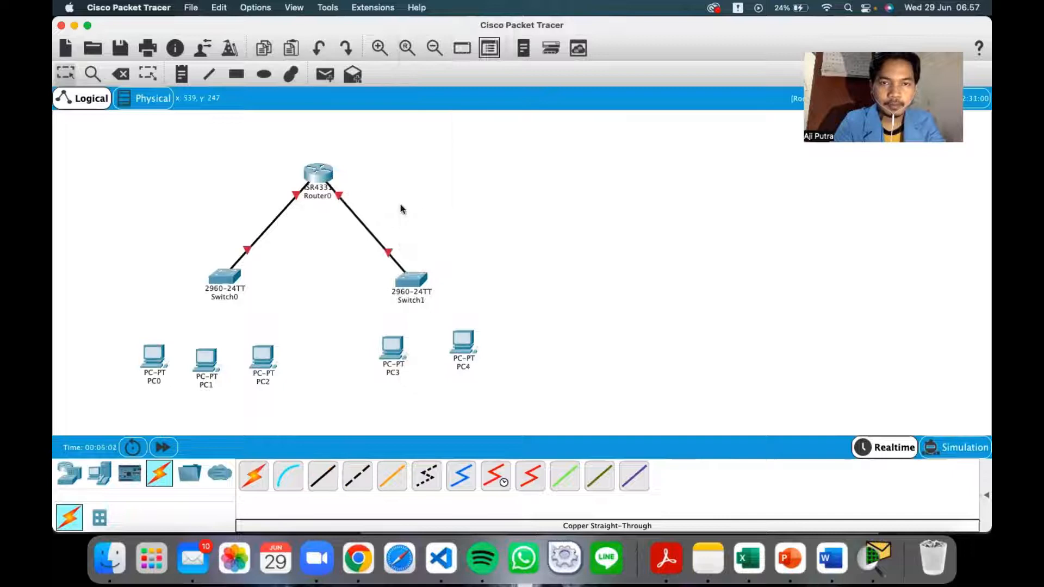
# Step: Connect Switch0 FastEthernet0/2 to PC0 FastEthernet0 with a copper straight-through cable
pyautogui.click(323, 478)
pyautogui.click(238, 290)
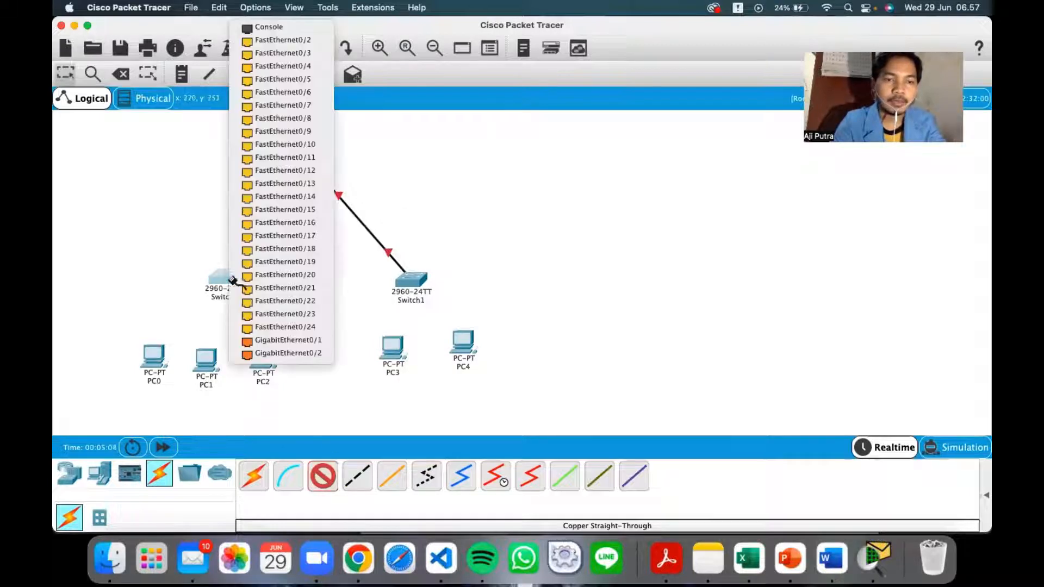
pyautogui.click(294, 41)
pyautogui.click(159, 356)
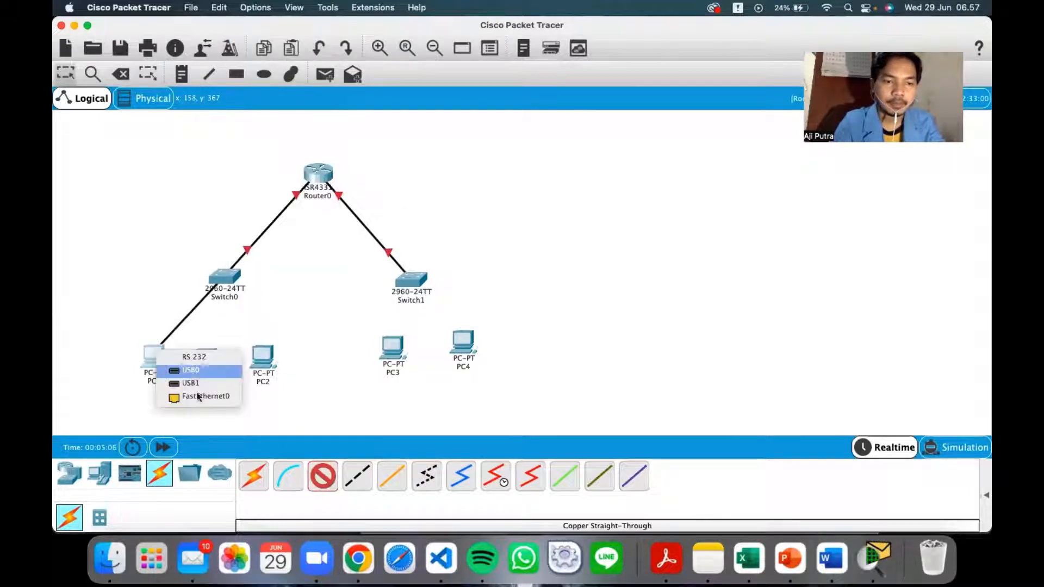
pyautogui.click(197, 397)
# Step: Connect Switch0 FastEthernet0/3 to PC1 FastEthernet0 with a copper straight-through cable
pyautogui.click(336, 472)
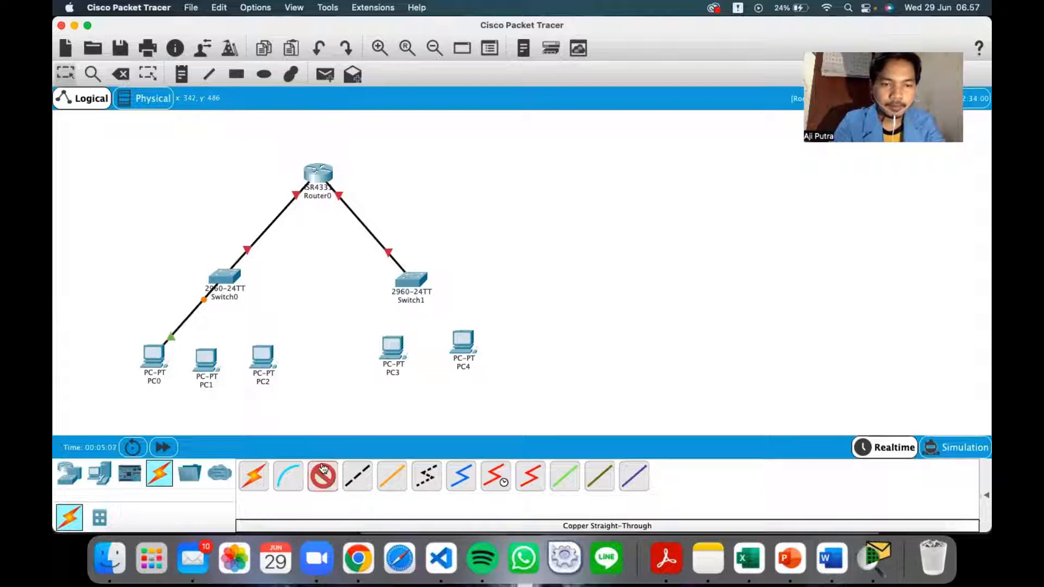
pyautogui.click(224, 279)
pyautogui.click(286, 41)
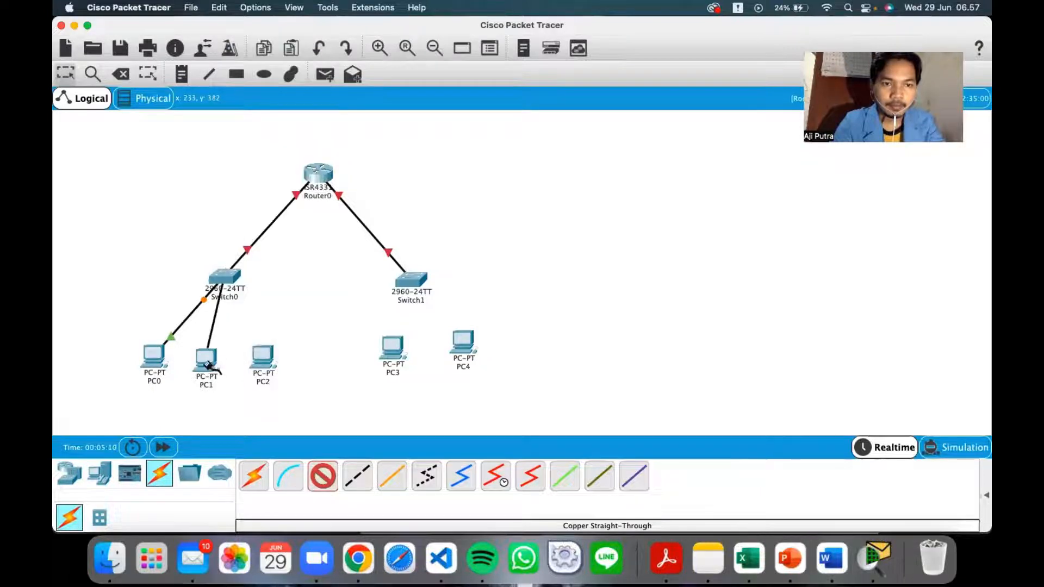
pyautogui.click(205, 361)
pyautogui.click(252, 407)
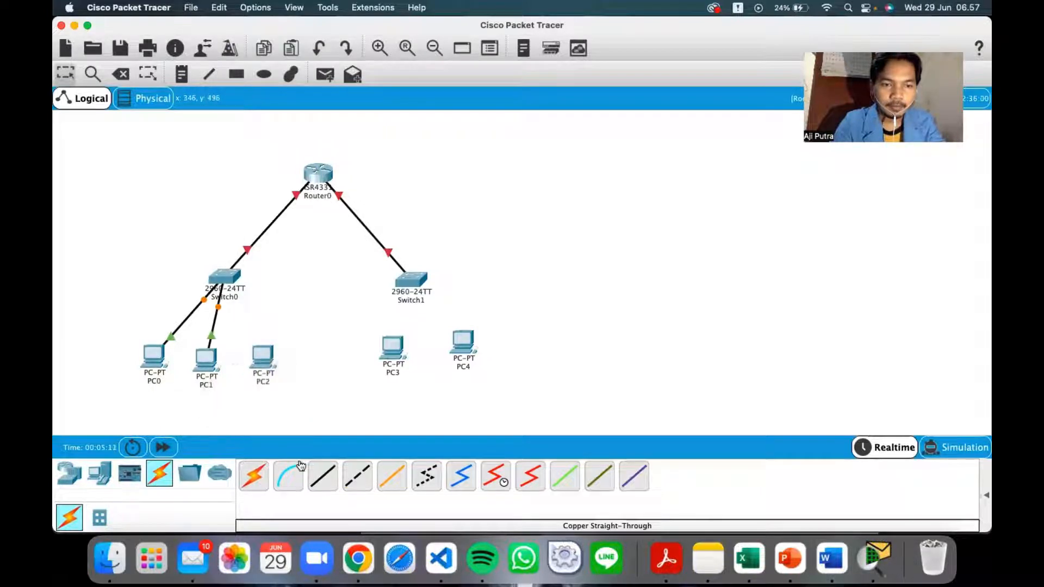
# Step: Connect Switch0 FastEthernet0/4 to PC2 FastEthernet0 with a copper straight-through cable
pyautogui.click(323, 476)
pyautogui.click(229, 278)
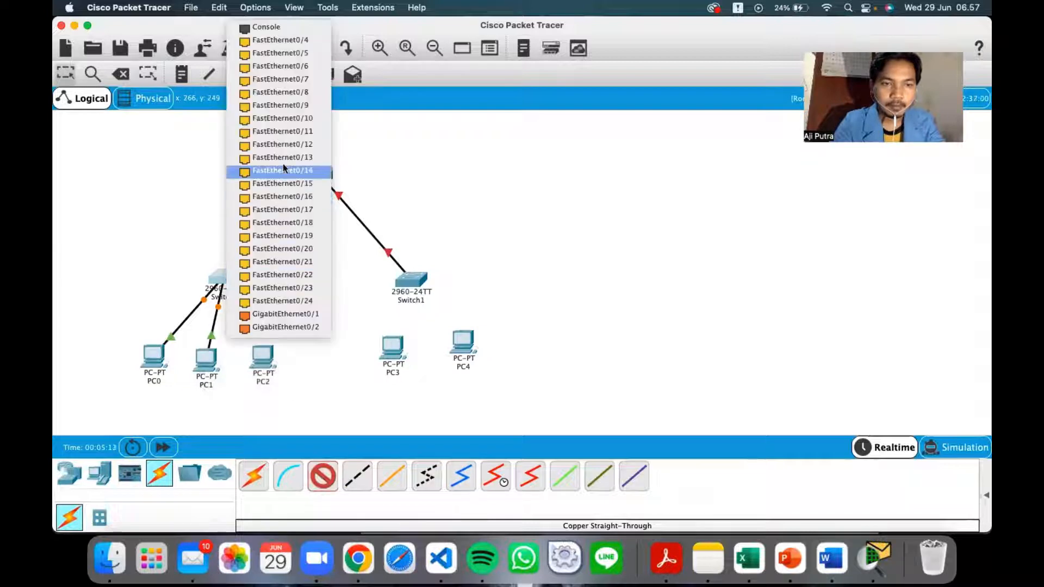
pyautogui.click(303, 42)
pyautogui.click(270, 360)
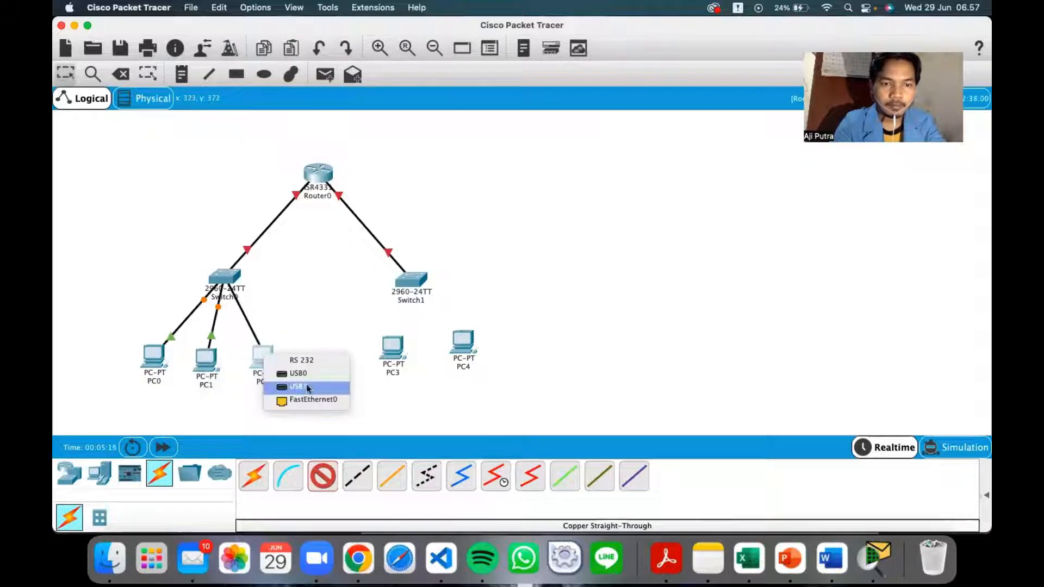
pyautogui.click(304, 399)
# Step: Connect Switch1 FastEthernet0/2 to PC3 FastEthernet0 with a copper straight-through cable
pyautogui.click(323, 477)
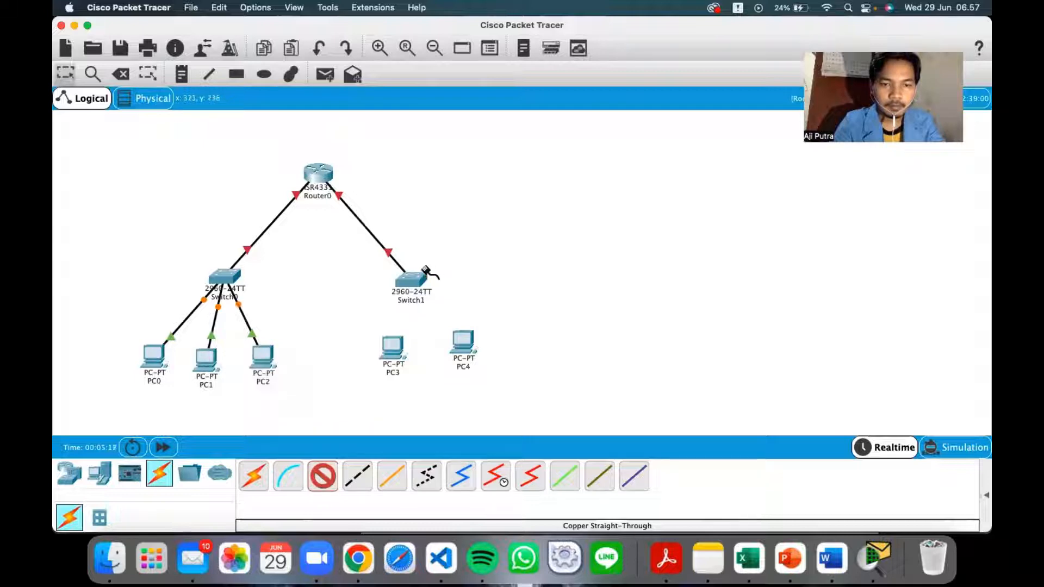
pyautogui.click(409, 283)
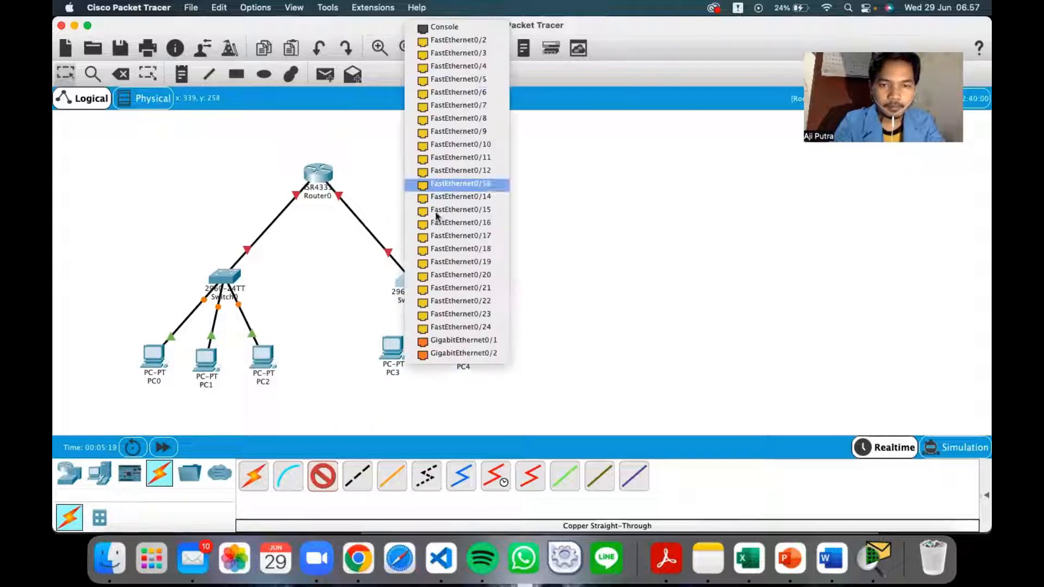
pyautogui.click(481, 43)
pyautogui.click(396, 348)
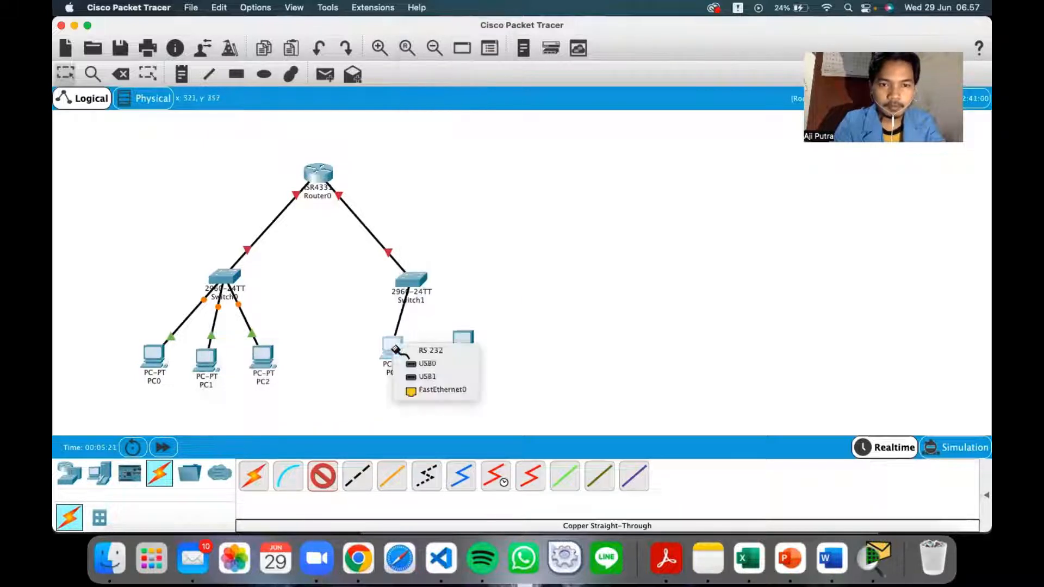
pyautogui.click(430, 393)
# Step: Connect Switch1 FastEthernet0/3 to PC4 FastEthernet0 with a copper straight-through cable
pyautogui.click(323, 478)
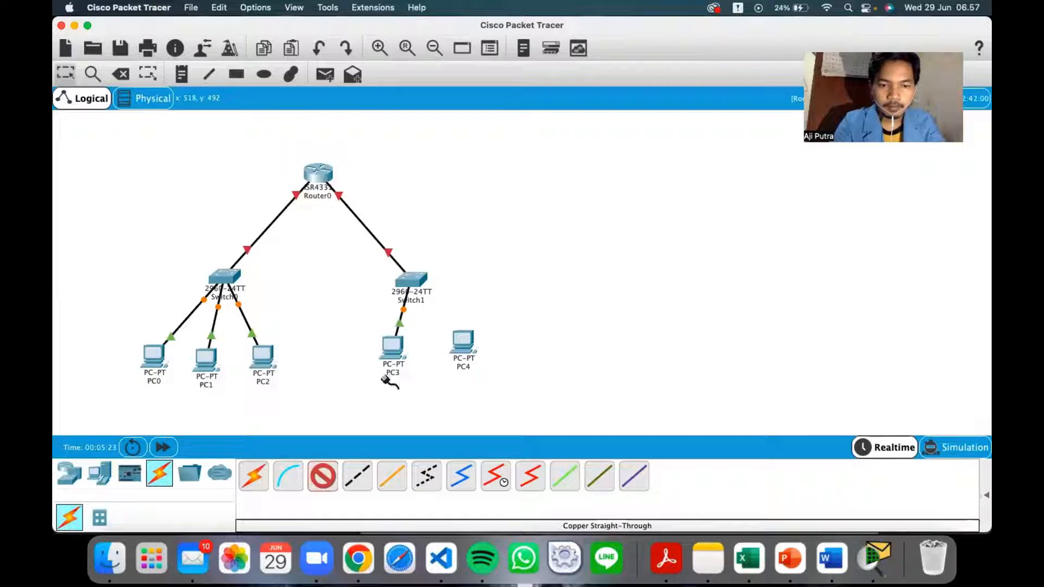
pyautogui.click(413, 282)
pyautogui.click(462, 39)
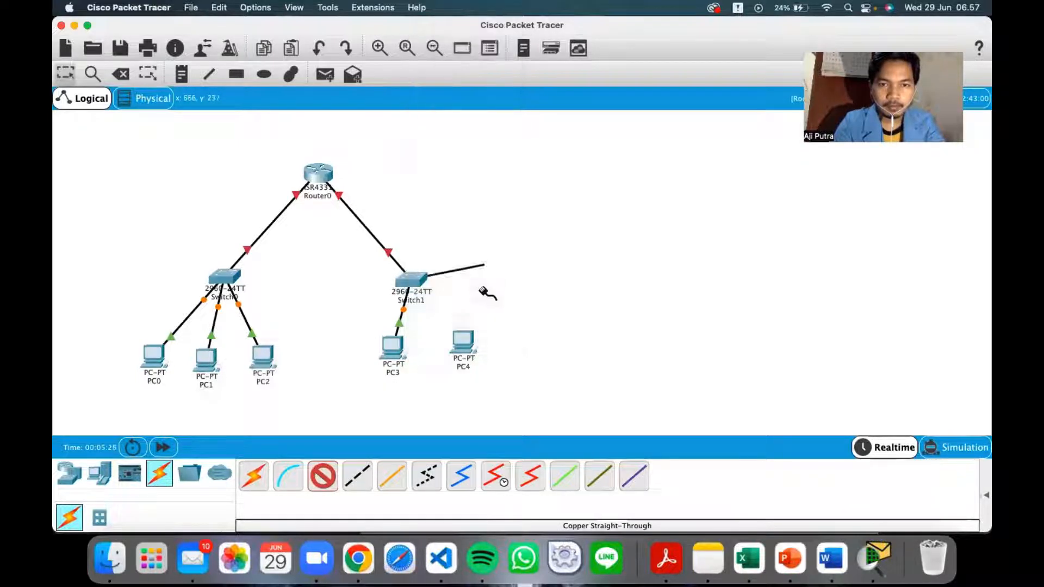
pyautogui.click(463, 338)
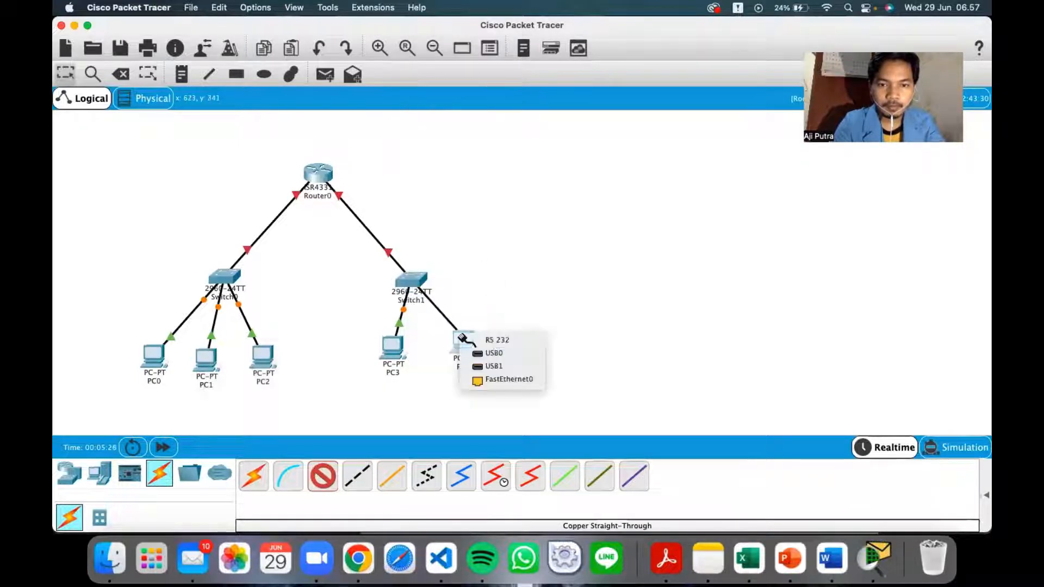
pyautogui.click(497, 379)
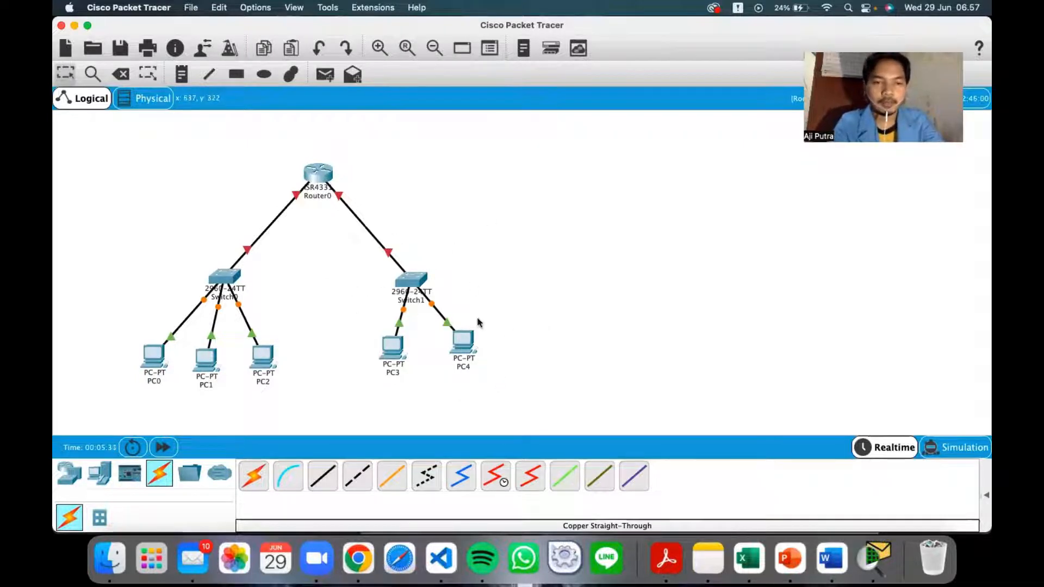
# Step: Review the topology and security tasks in the assignment PDF in Acrobat Reader, and return to Cisco Packet Tracer
pyautogui.press('super+Tab')
pyautogui.press('super+Tab')
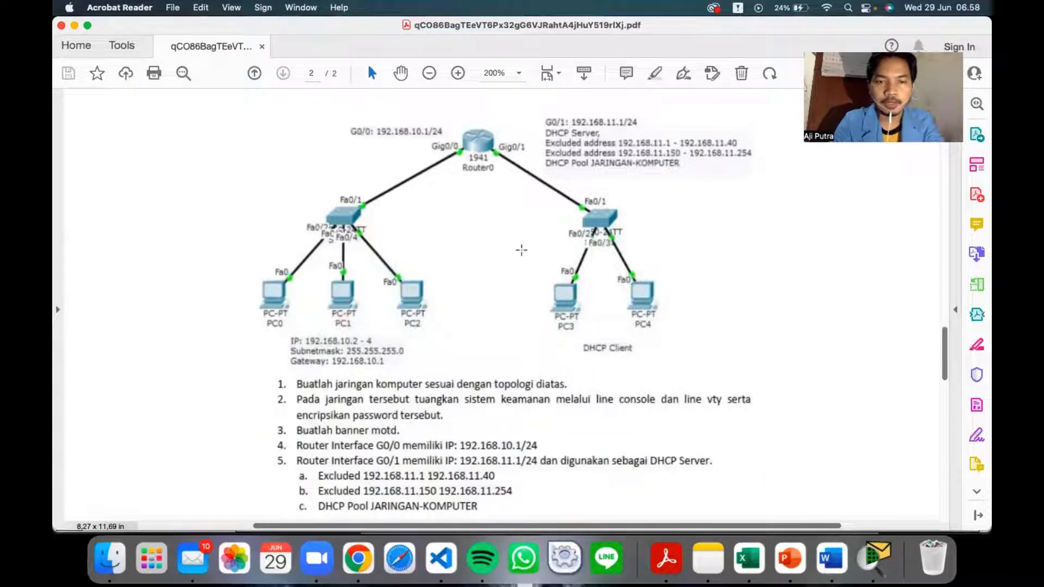
pyautogui.press('super+Tab')
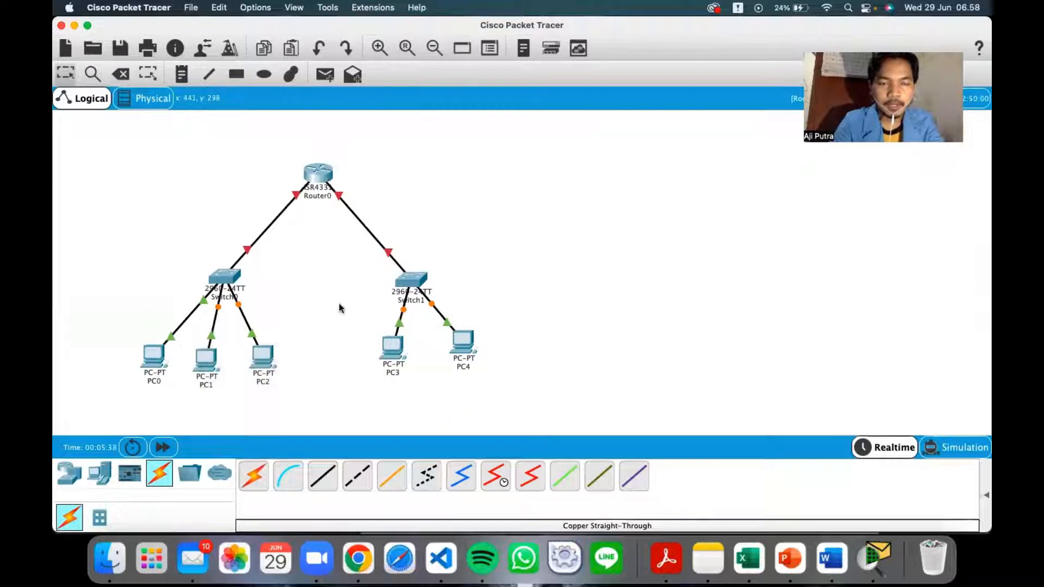
pyautogui.press('super+Tab')
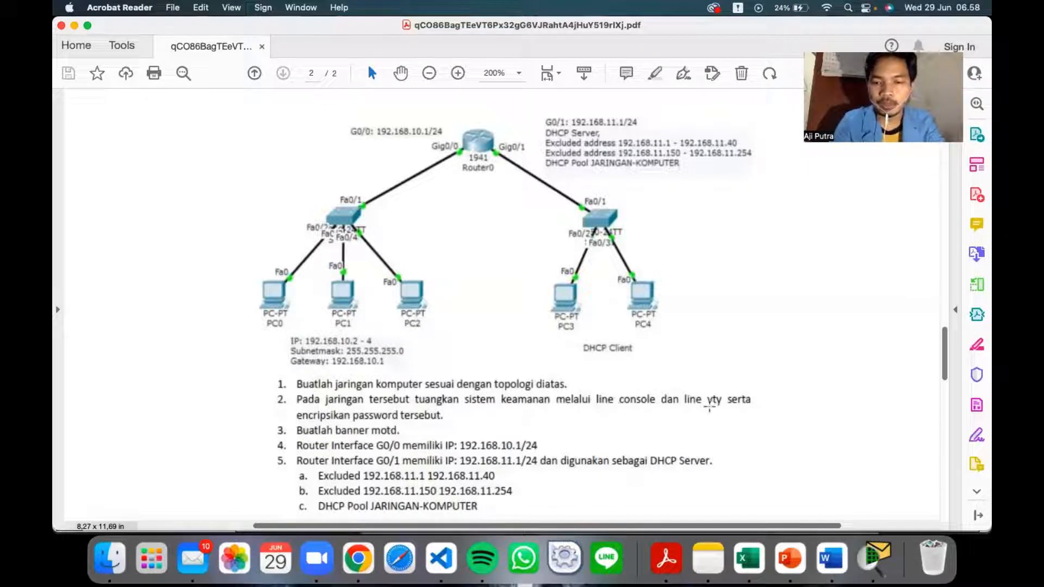
pyautogui.press('super+Tab')
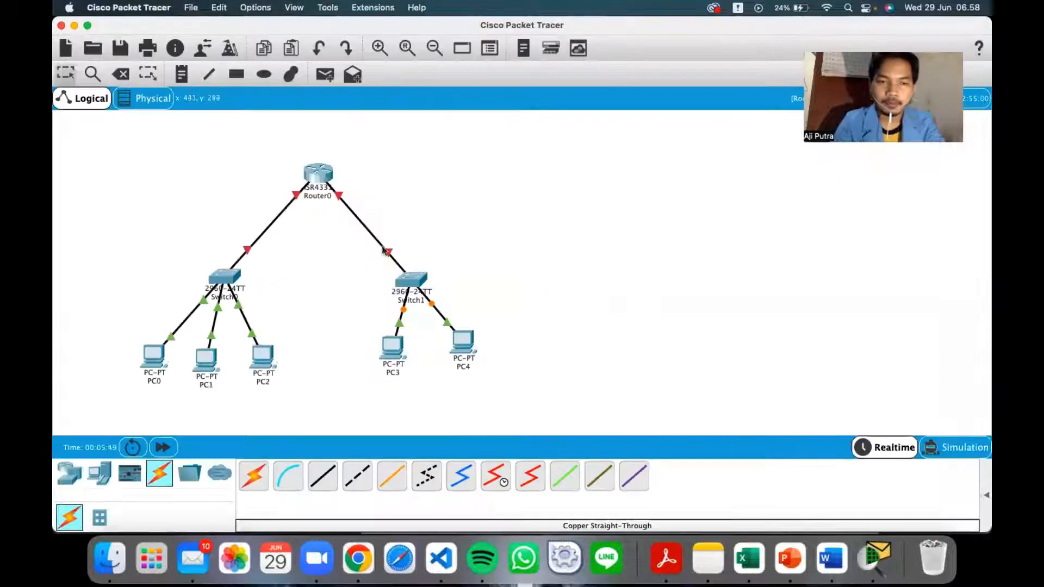
# Step: Open Router0's command line and answer no to the initial configuration dialog
pyautogui.click(319, 175)
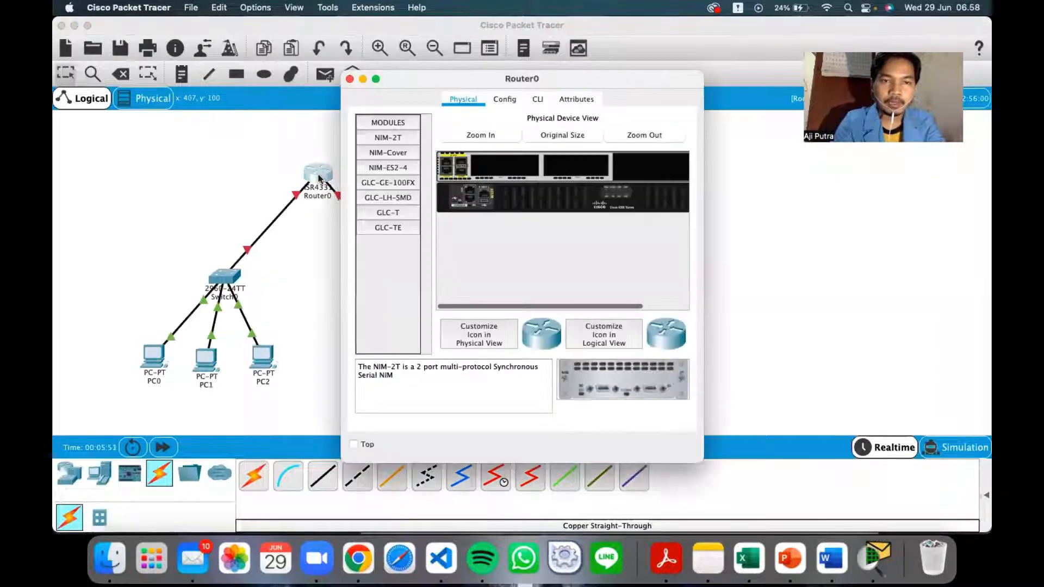
pyautogui.click(537, 100)
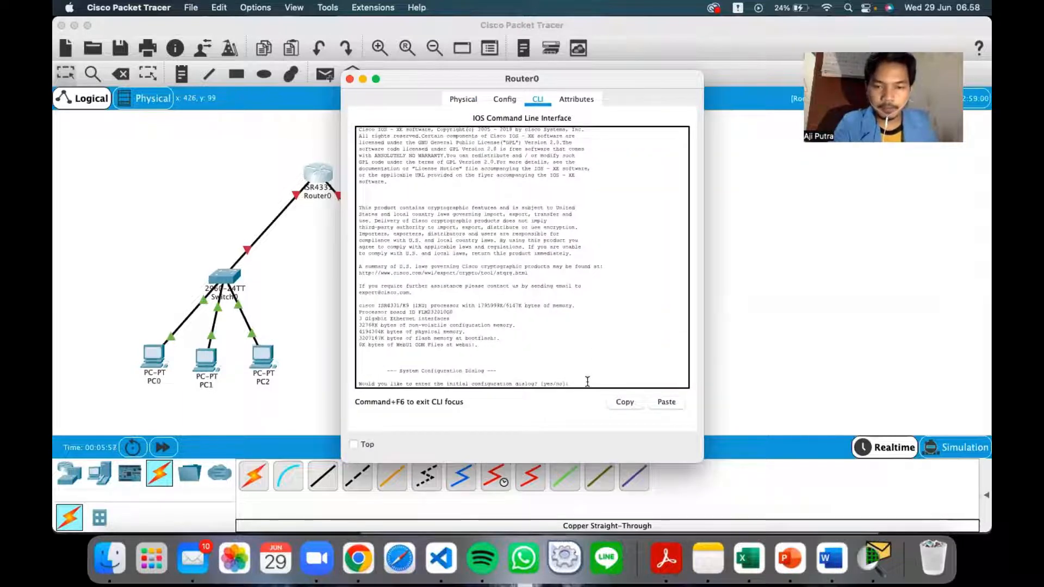
pyautogui.write('no')
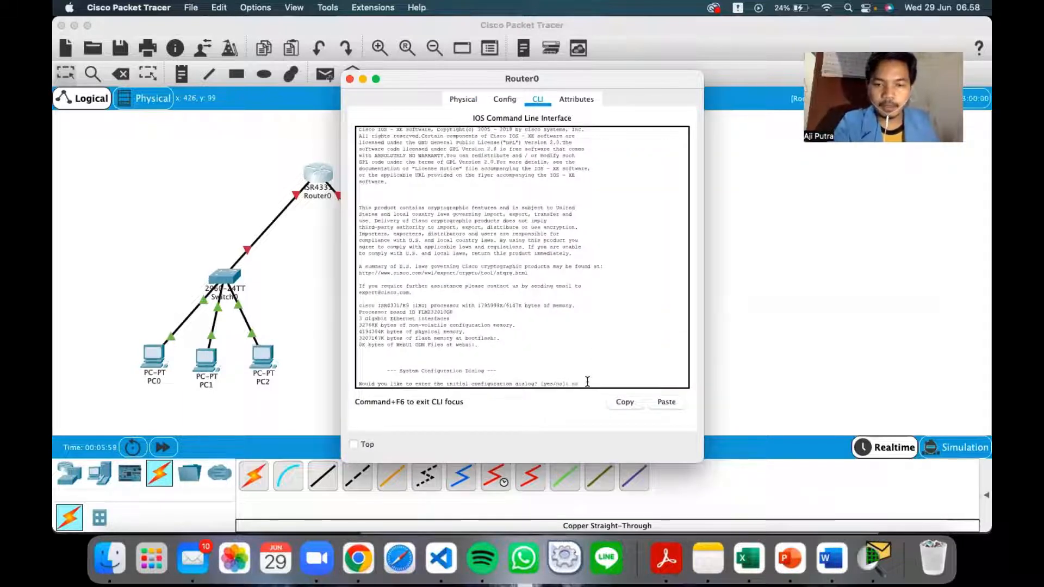
pyautogui.press('Return')
pyautogui.press('Return')
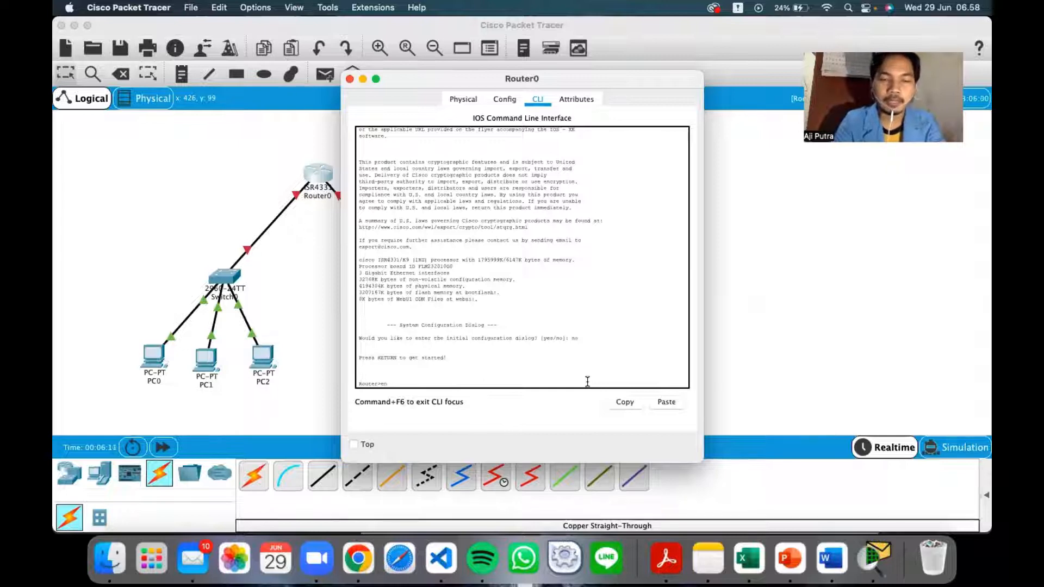
# Step: Enter privileged mode and global configuration mode on Router0, and open line console 0 for configuration
pyautogui.press('Return')
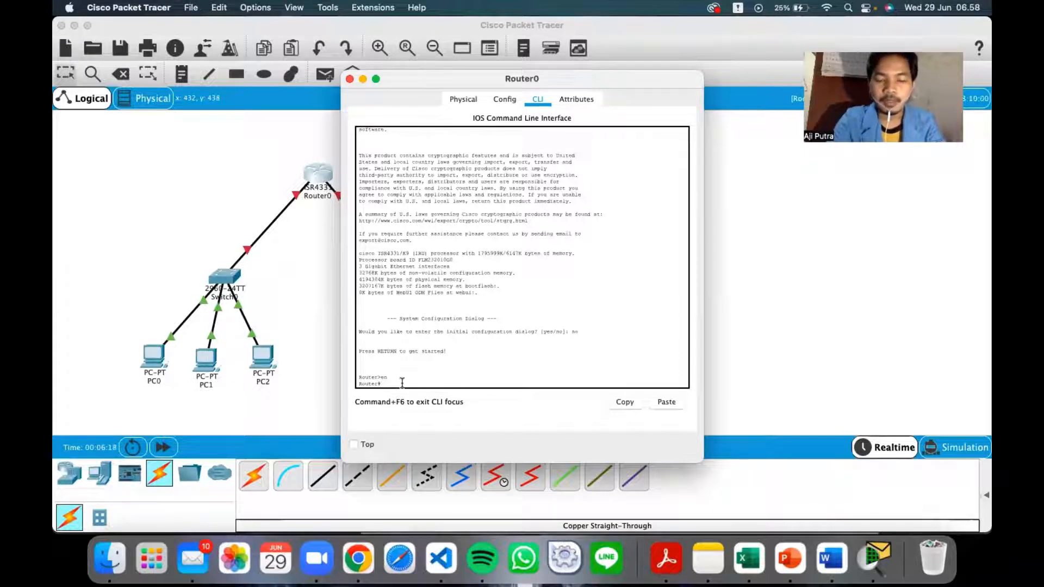
pyautogui.write('conf t')
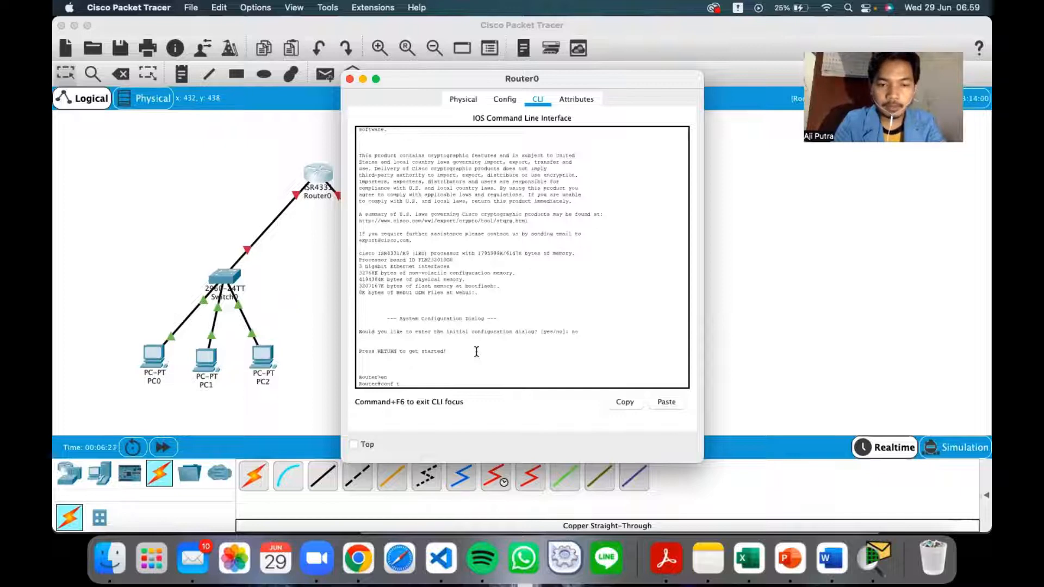
pyautogui.press('Return')
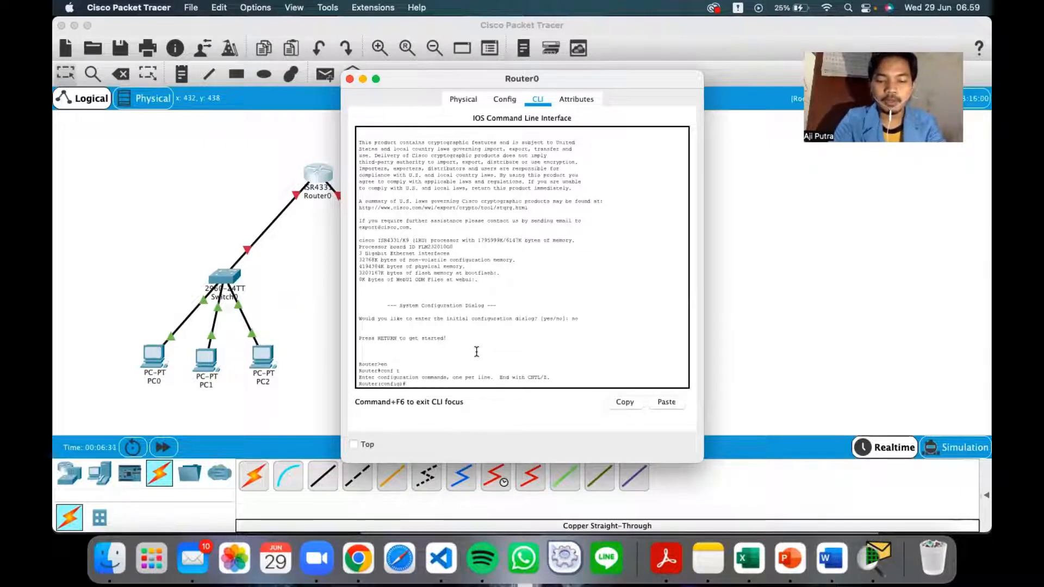
pyautogui.write('in')
pyautogui.write('ne')
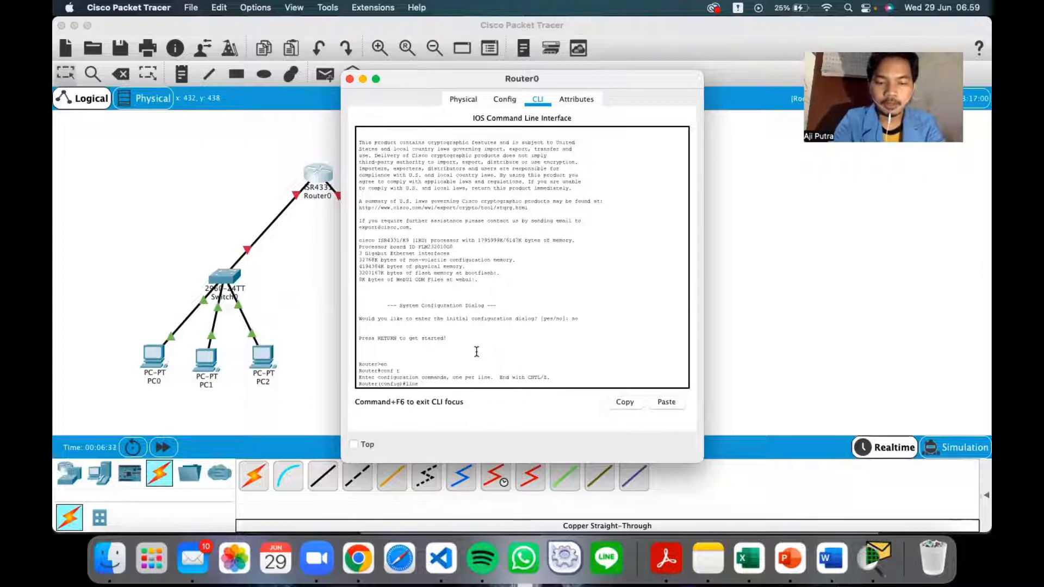
pyautogui.write(' con')
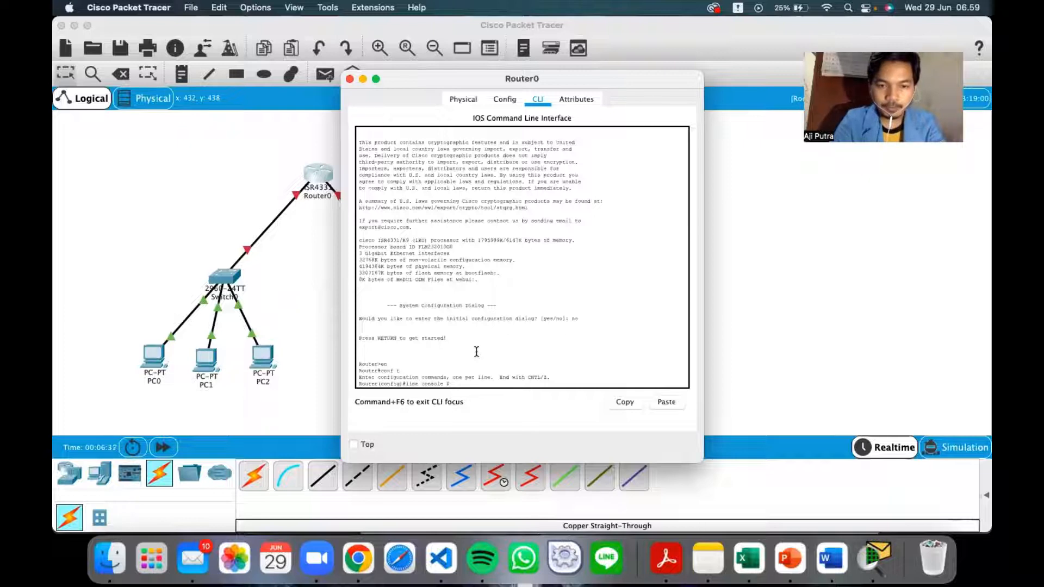
pyautogui.write('sole 0')
pyautogui.press('Return')
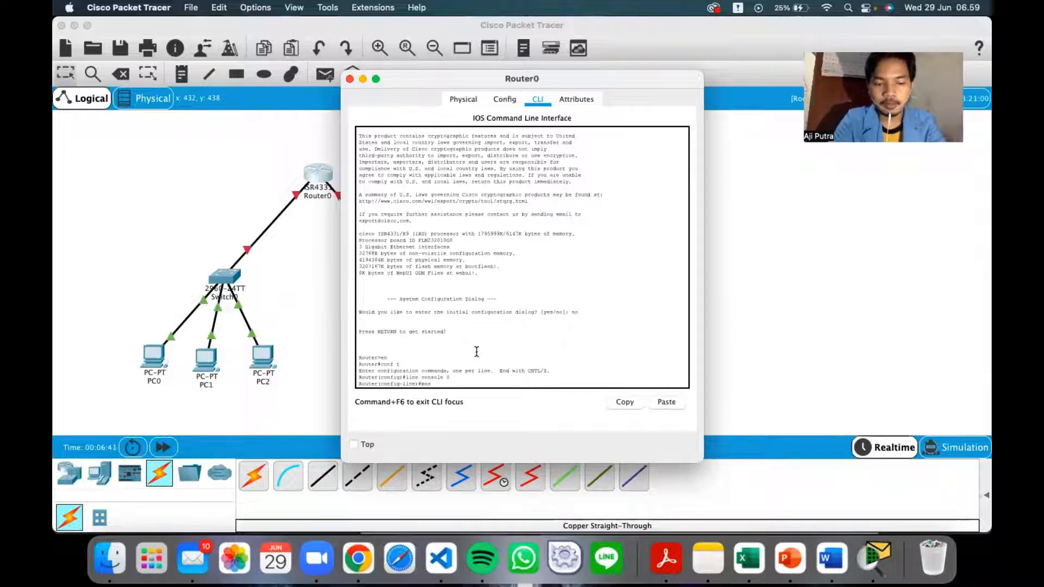
# Step: Set the console line password on Router0 and enable login for that line
pyautogui.write('passw')
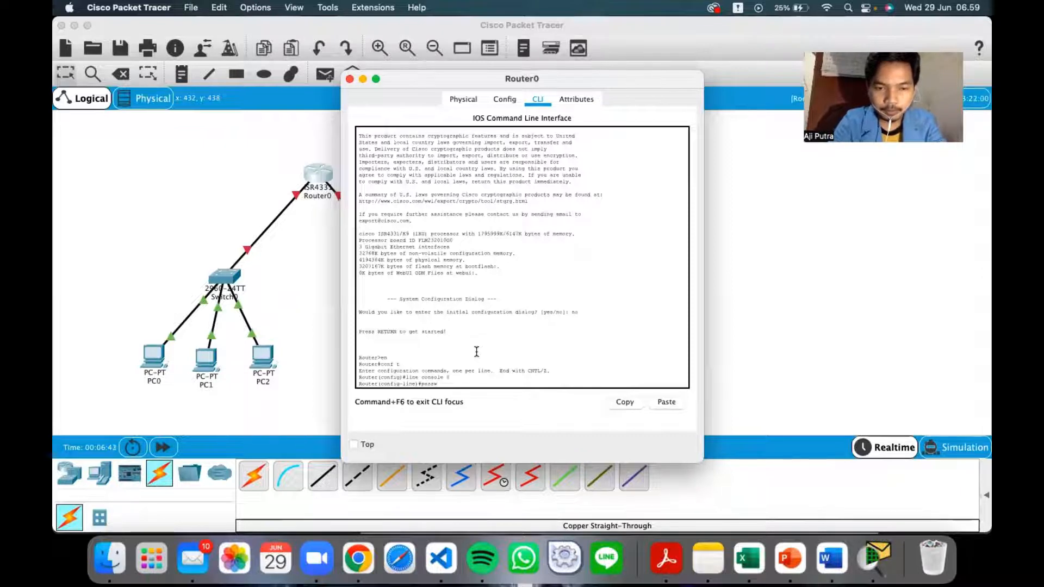
pyautogui.press('BackSpace')
pyautogui.press('BackSpace')
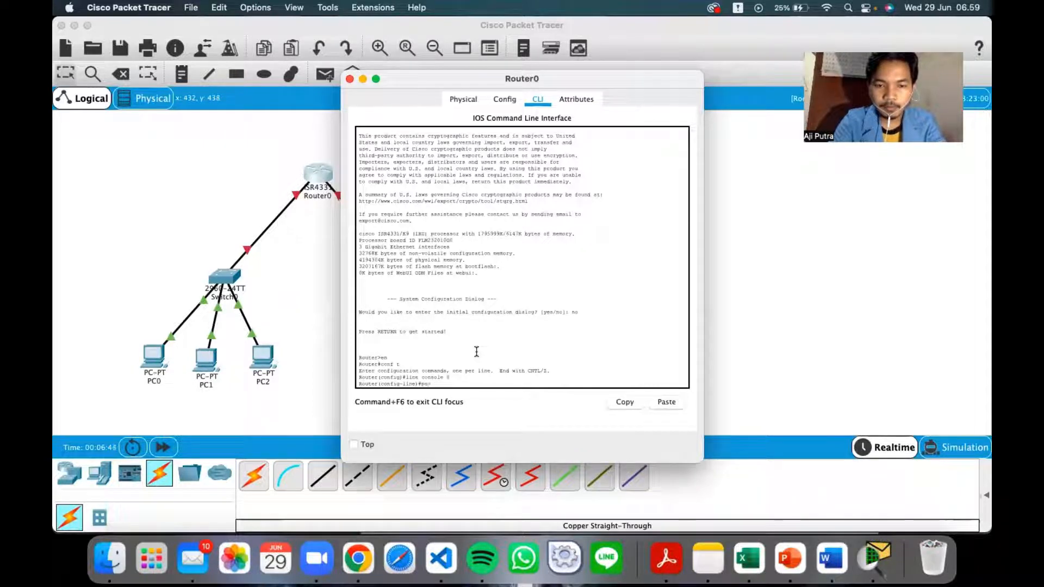
pyautogui.write('sword')
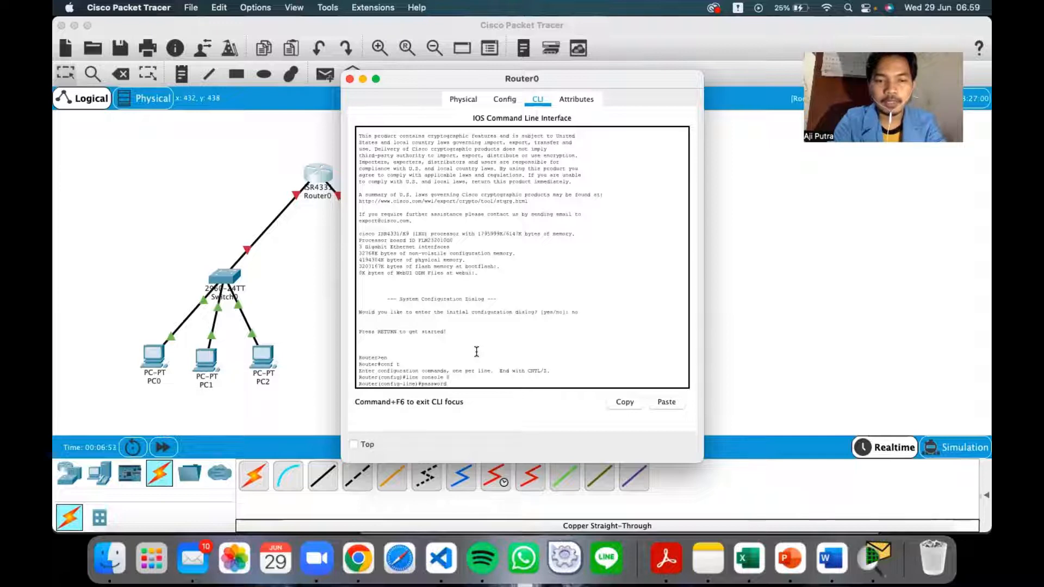
pyautogui.write('jarkom')
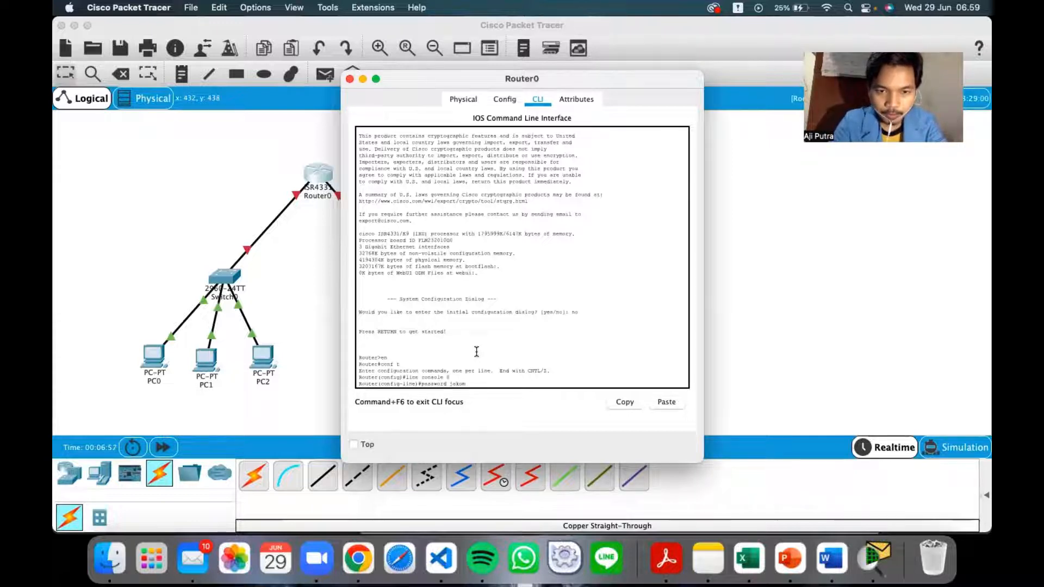
pyautogui.press('Return')
pyautogui.write('line)#l')
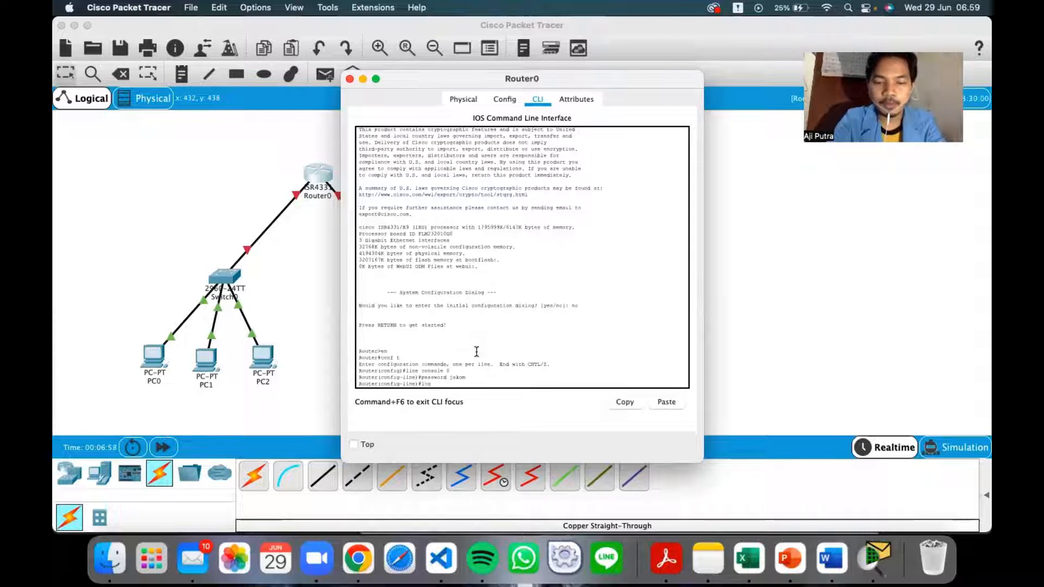
pyautogui.write('ogin')
pyautogui.press('Return')
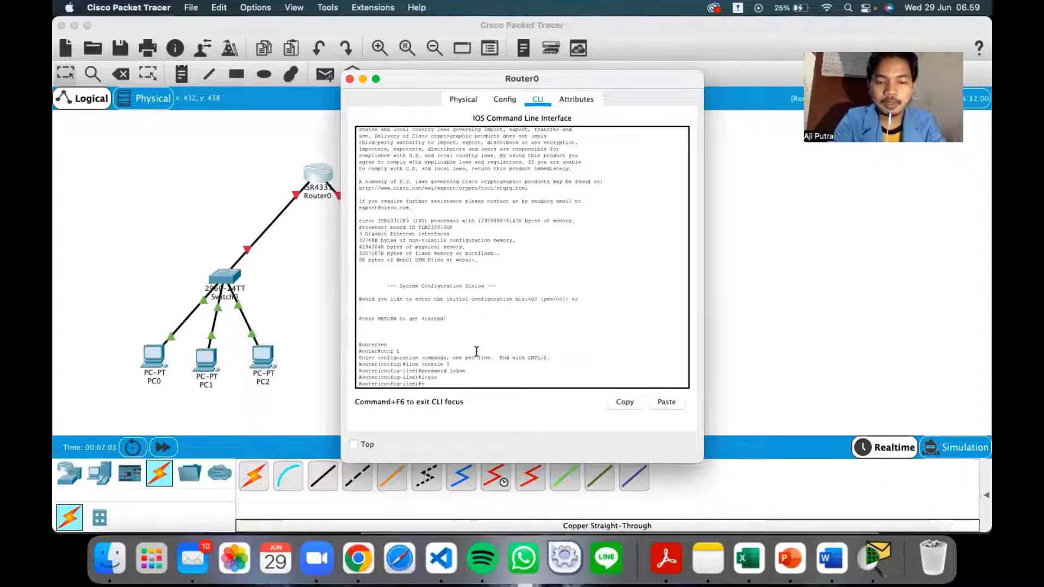
# Step: Exit the console line and global configuration modes back to Router0's privileged mode
pyautogui.write('exit')
pyautogui.press('Return')
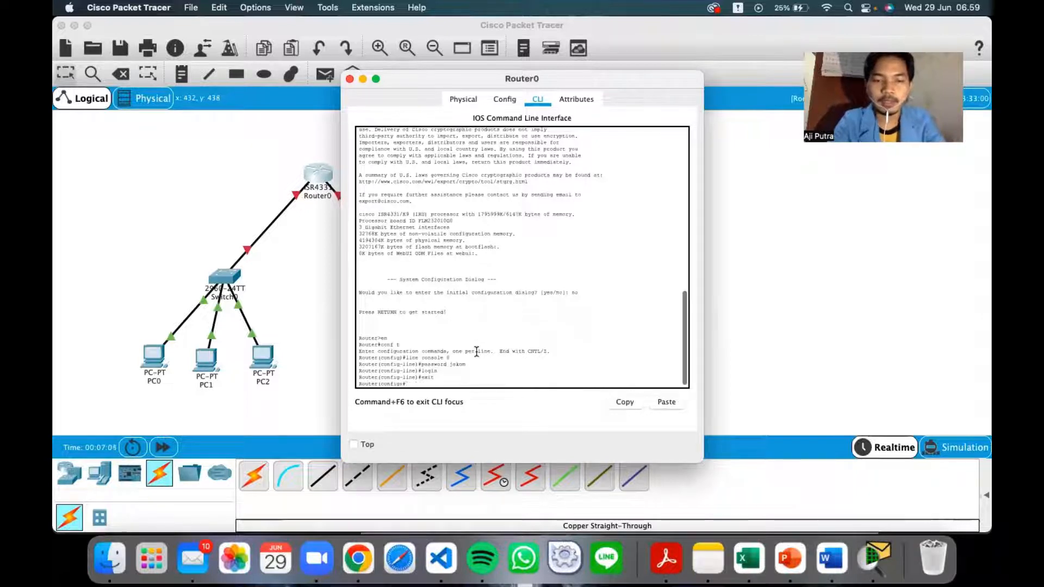
pyautogui.write('e')
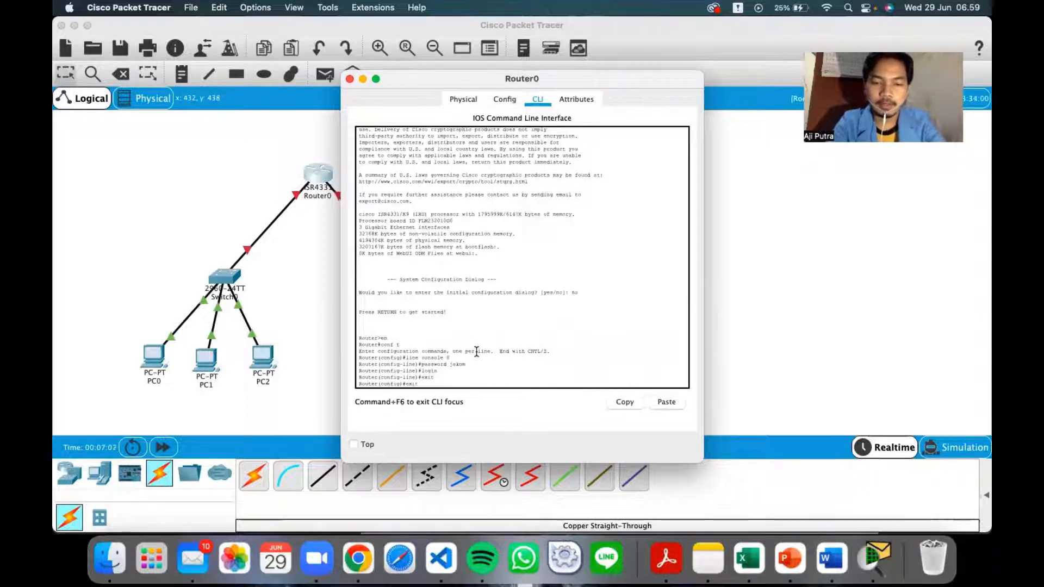
pyautogui.write('xit')
pyautogui.press('Return')
pyautogui.press('Return')
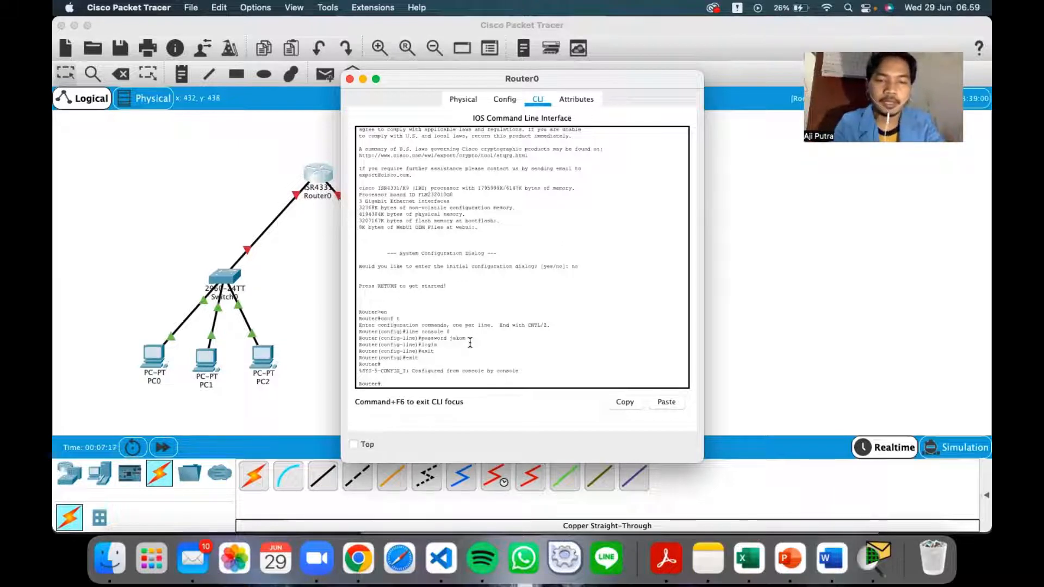
# Step: Check the line vty security task in the assignment PDF in Acrobat Reader, and return to Cisco Packet Tracer
pyautogui.press('super+Tab')
pyautogui.press('super+Tab')
pyautogui.press('super+Tab')
pyautogui.press('super+Tab')
pyautogui.press('super+Tab')
pyautogui.press('super+Tab')
pyautogui.press('super+Tab')
pyautogui.press('super+Tab')
pyautogui.press('super+Tab')
pyautogui.press('super+Tab')
pyautogui.press('super+Tab')
pyautogui.press('super+Tab')
pyautogui.press('super+Tab')
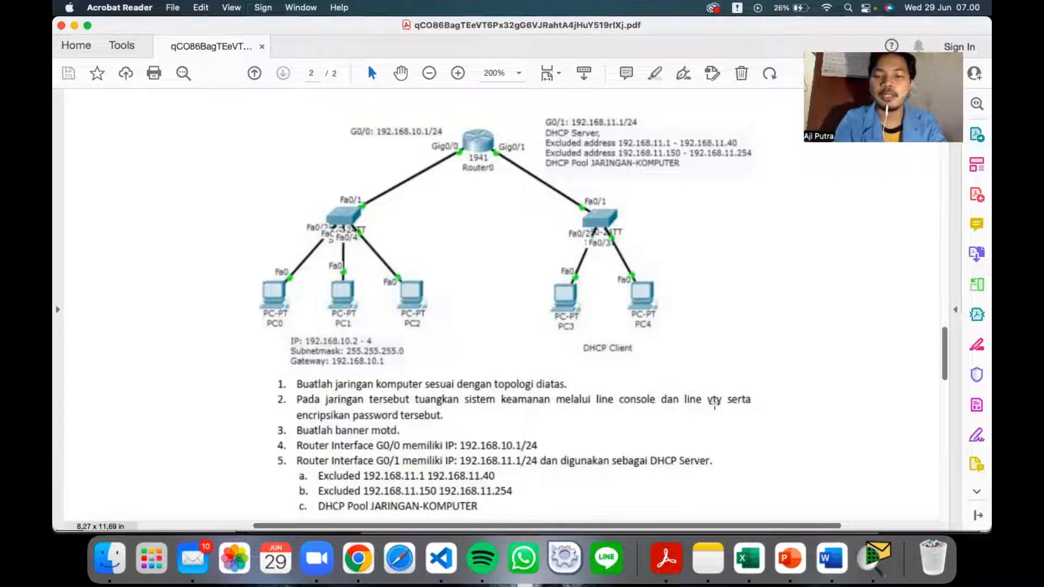
pyautogui.press('super+Tab')
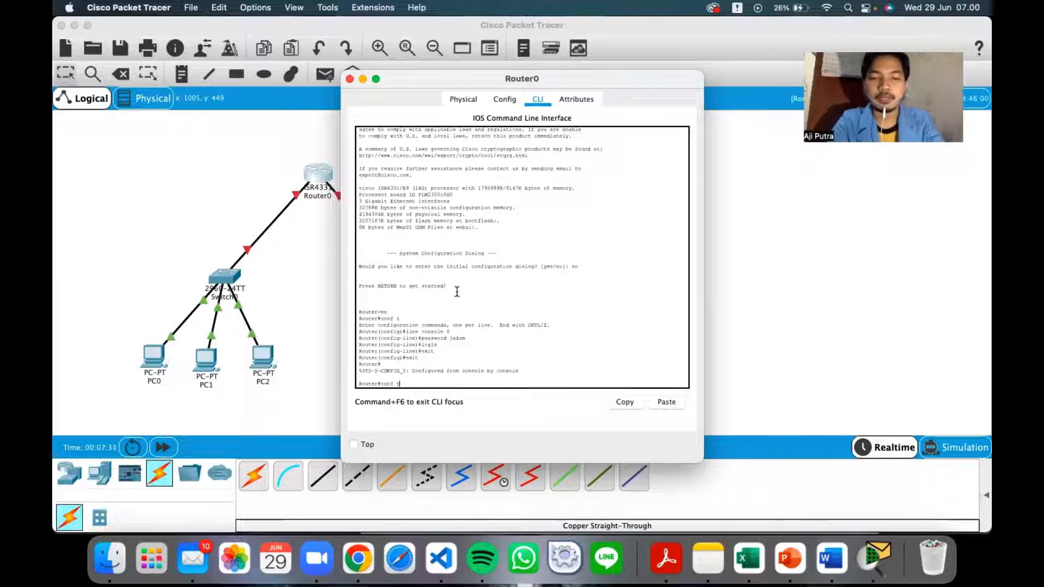
# Step: Enter global configuration mode with conf t and open line vty 0 4 for configuration
pyautogui.press('Return')
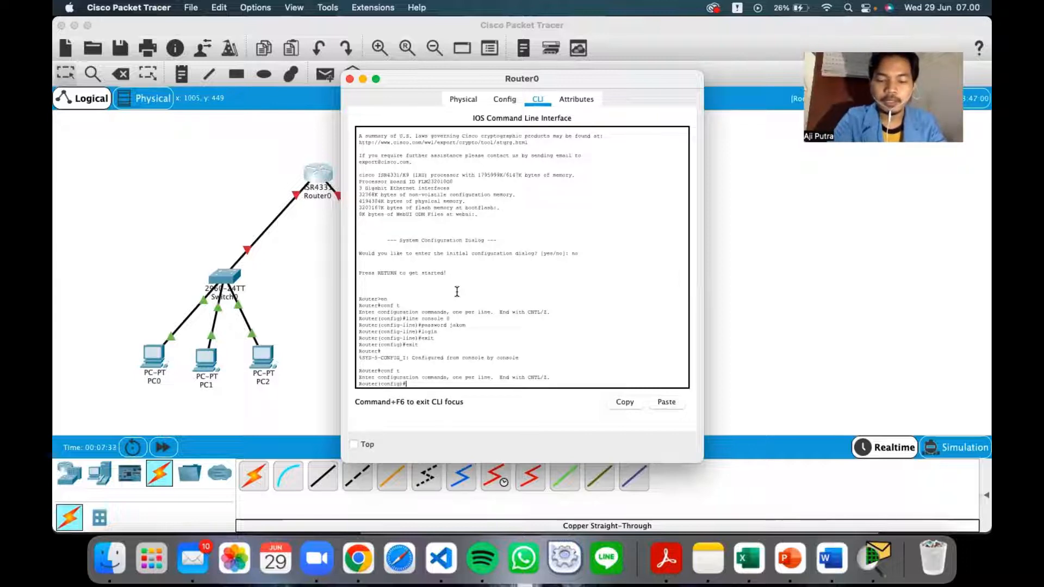
pyautogui.write('line')
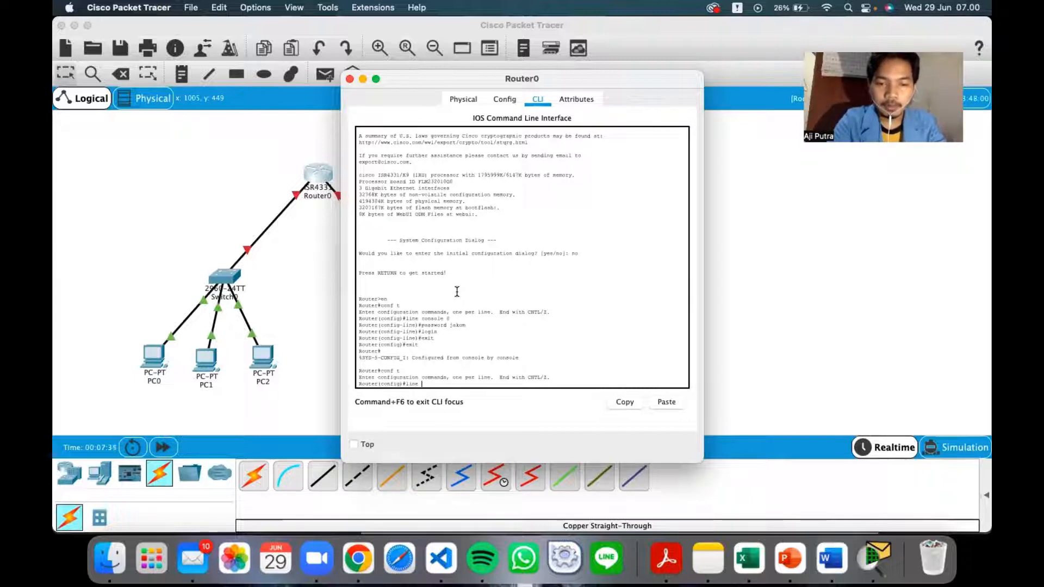
pyautogui.write(' vty 0 4')
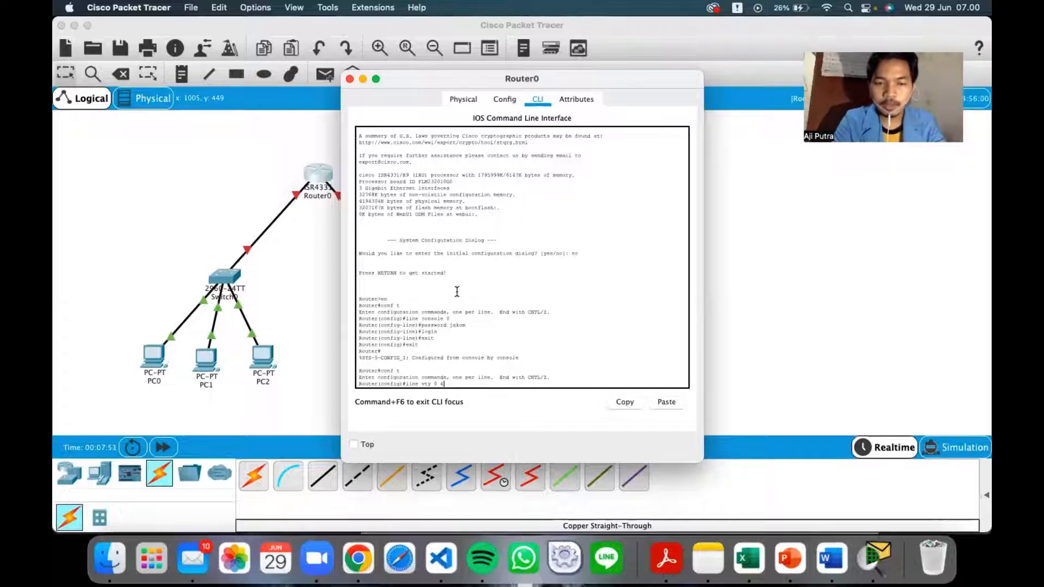
pyautogui.press('Return')
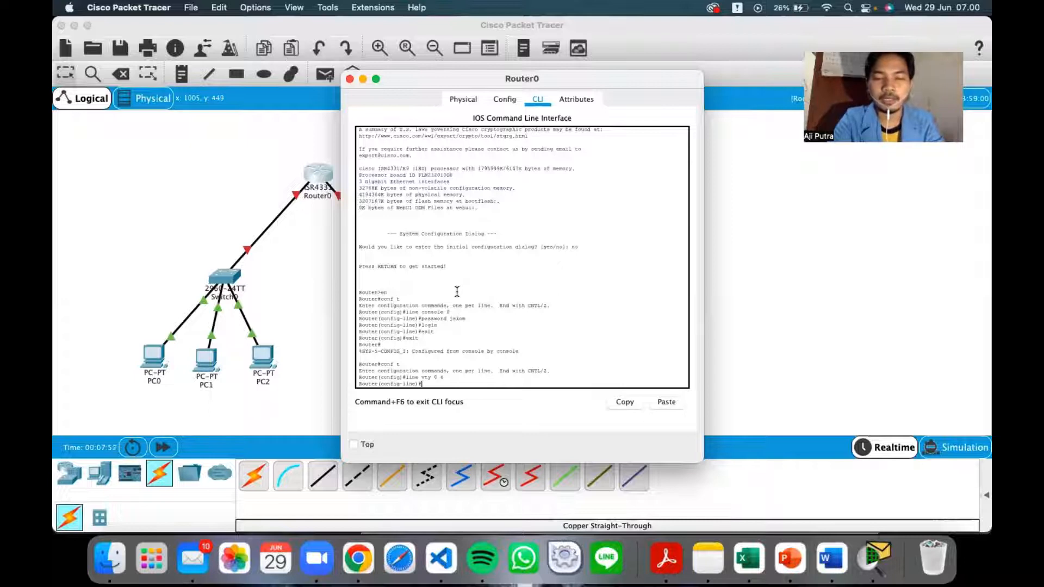
# Step: Set the password for vty lines 0 to 4 on Router0 and enable login on them
pyautogui.write('password')
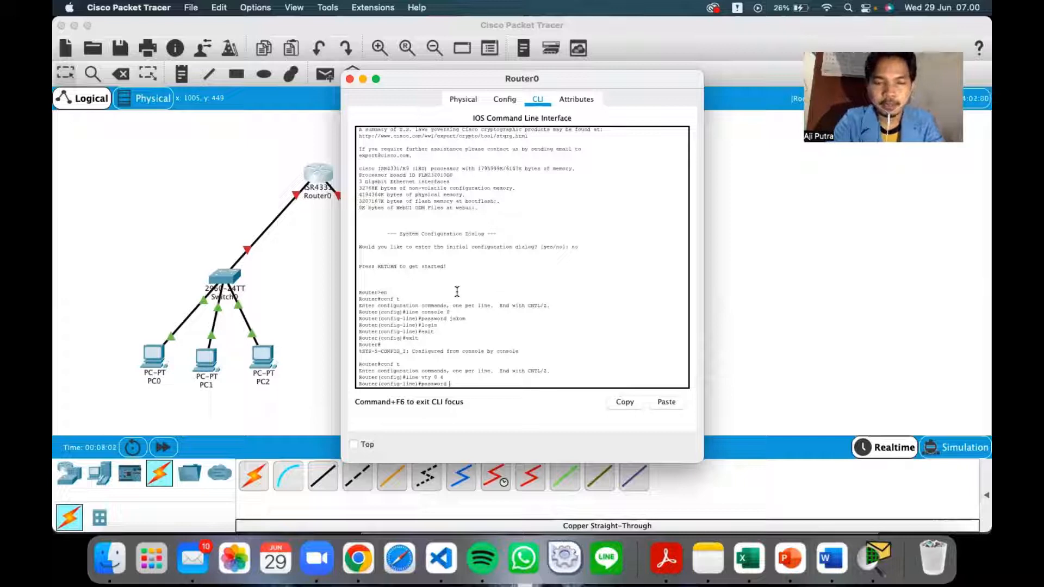
pyautogui.write('j')
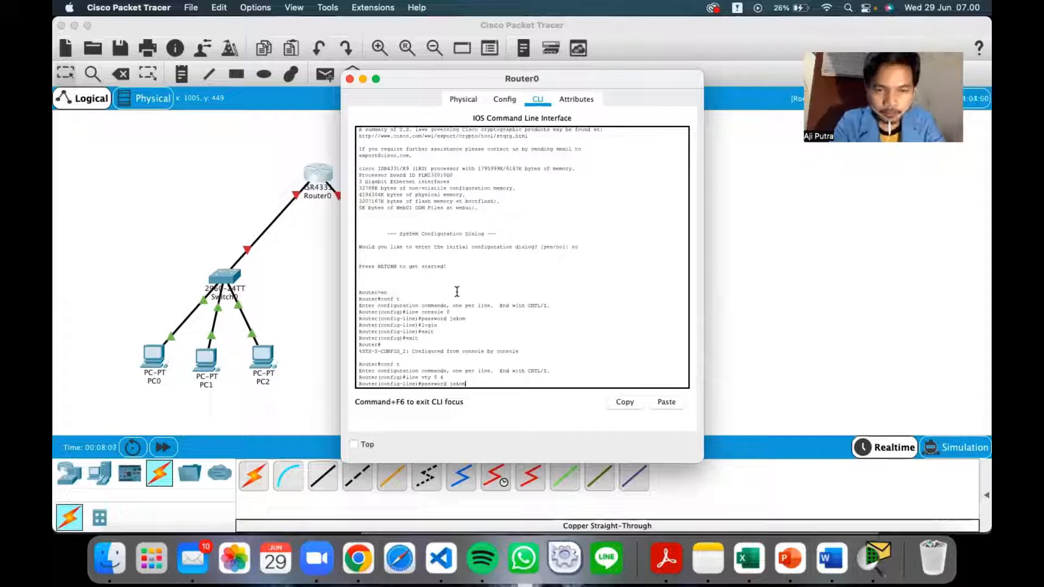
pyautogui.write('akom')
pyautogui.press('Return')
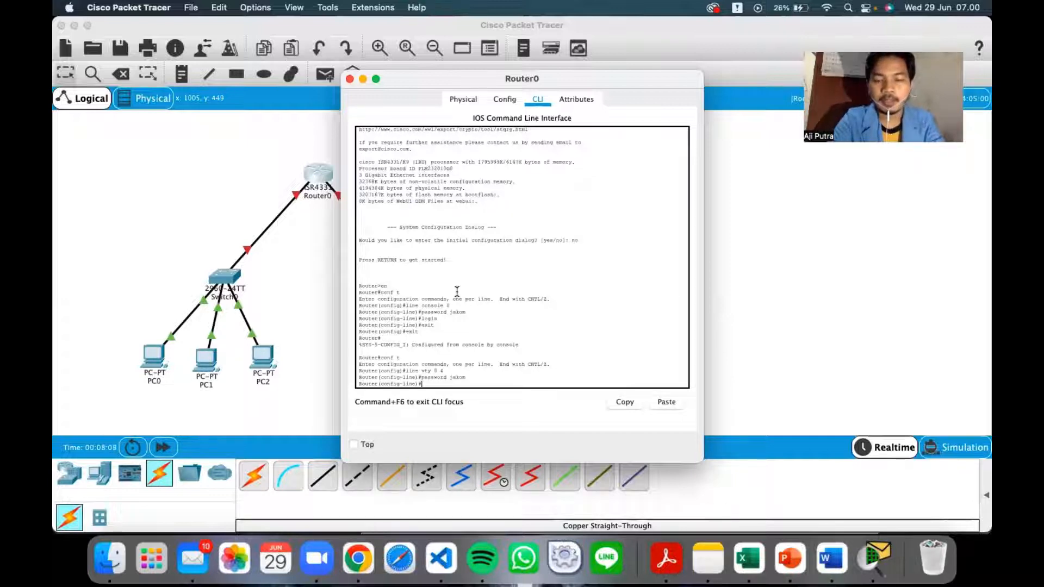
pyautogui.write('login')
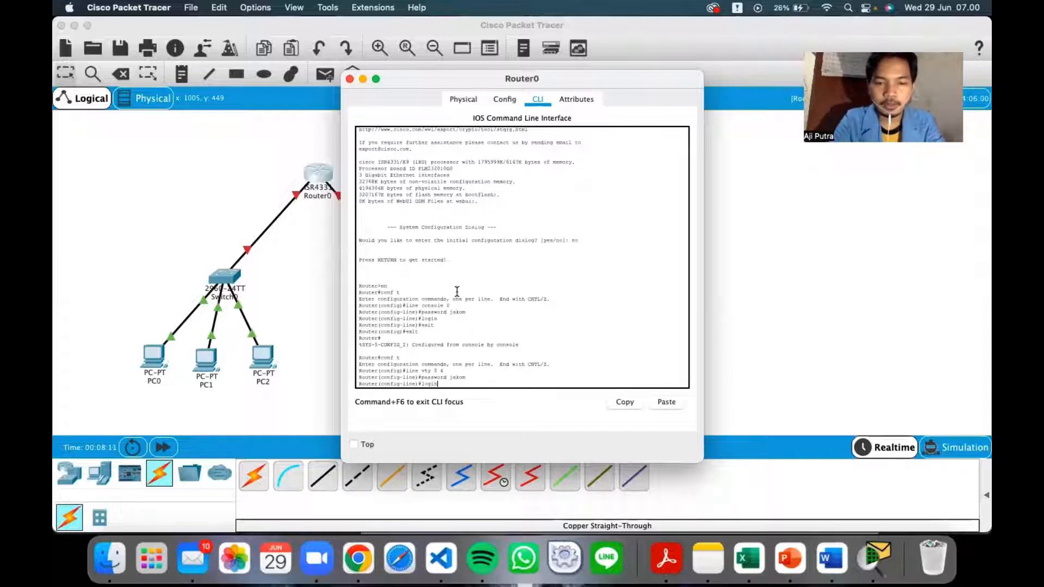
pyautogui.press('Return')
# Step: Exit the vty line and global configuration modes back to Router0's privileged mode
pyautogui.write('exit')
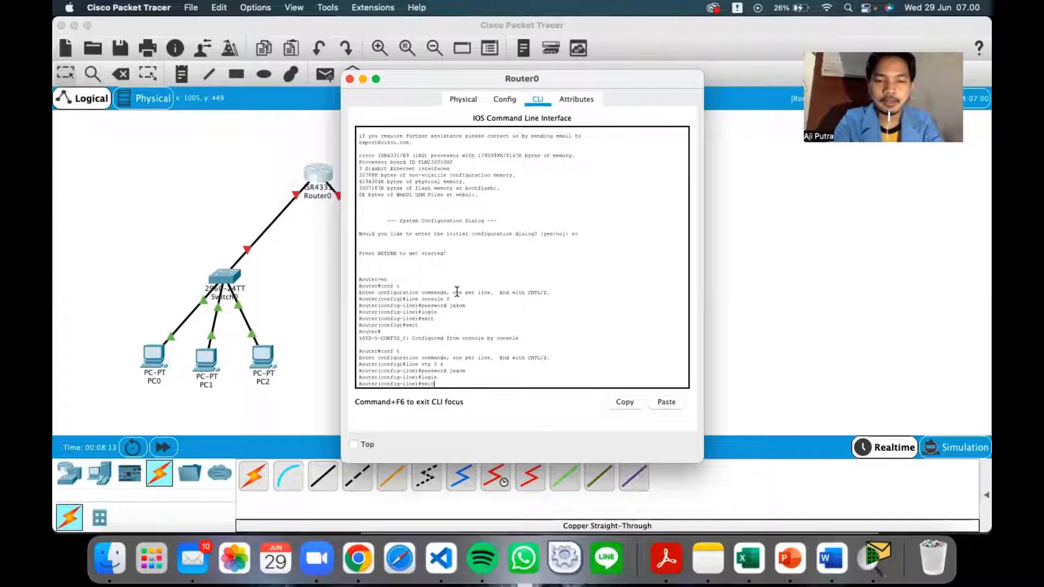
pyautogui.press('Return')
pyautogui.write('exit')
pyautogui.press('Return')
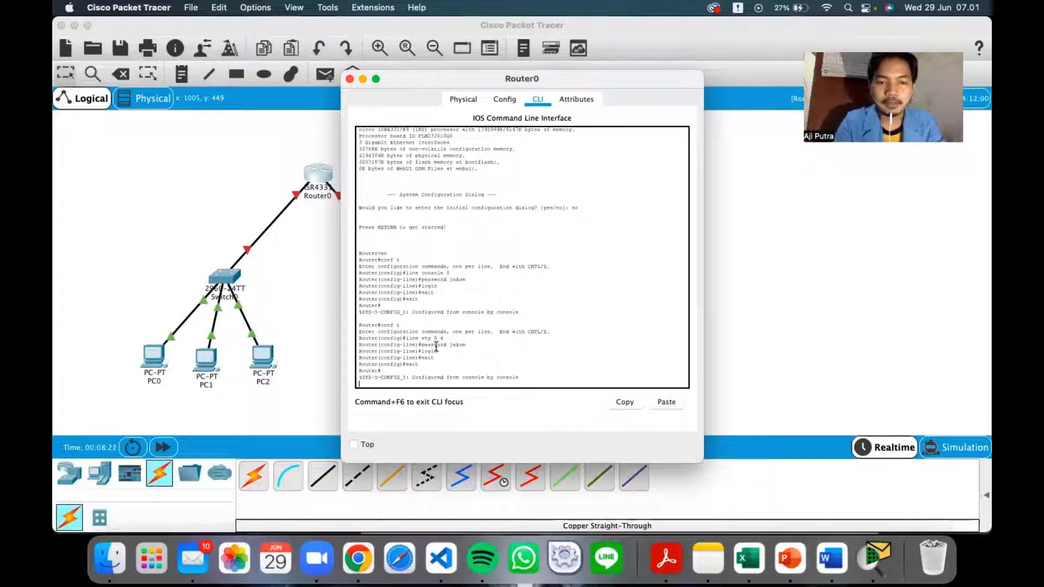
# Step: Exit Router0's console session, log back in with the console password, and enter privileged mode with en
pyautogui.write('e')
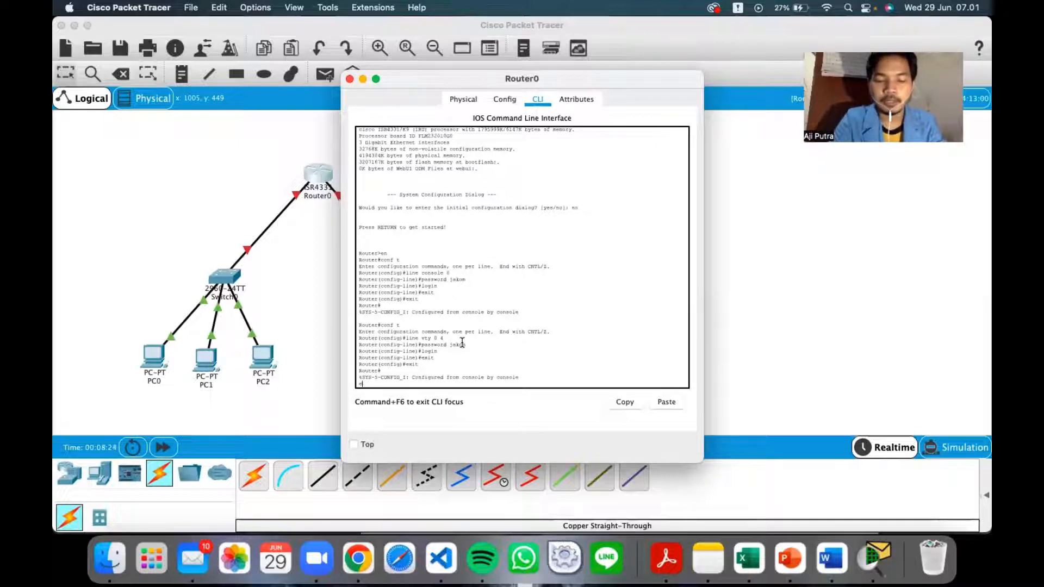
pyautogui.write('xit')
pyautogui.press('Return')
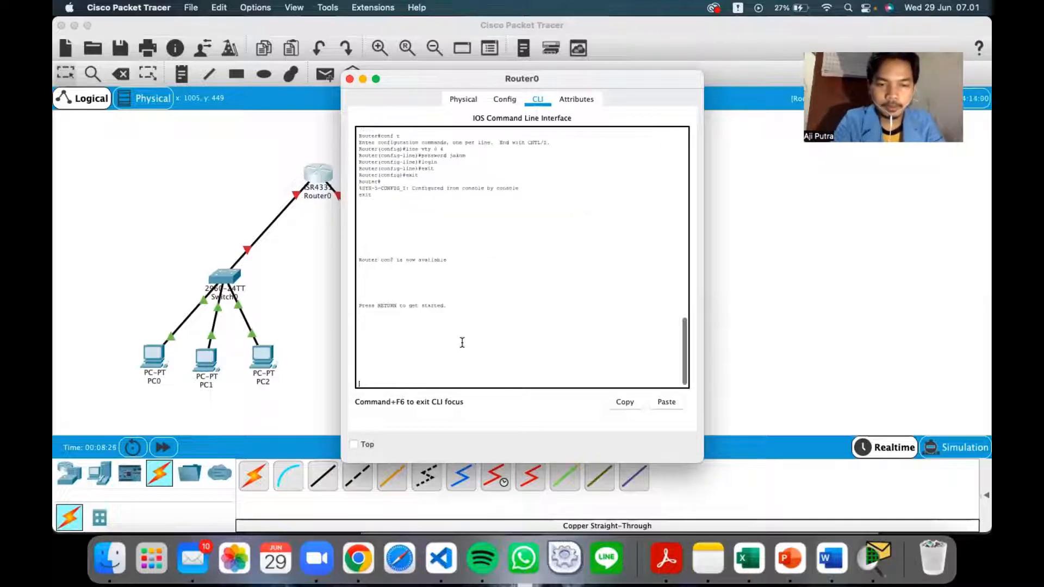
pyautogui.press('Return')
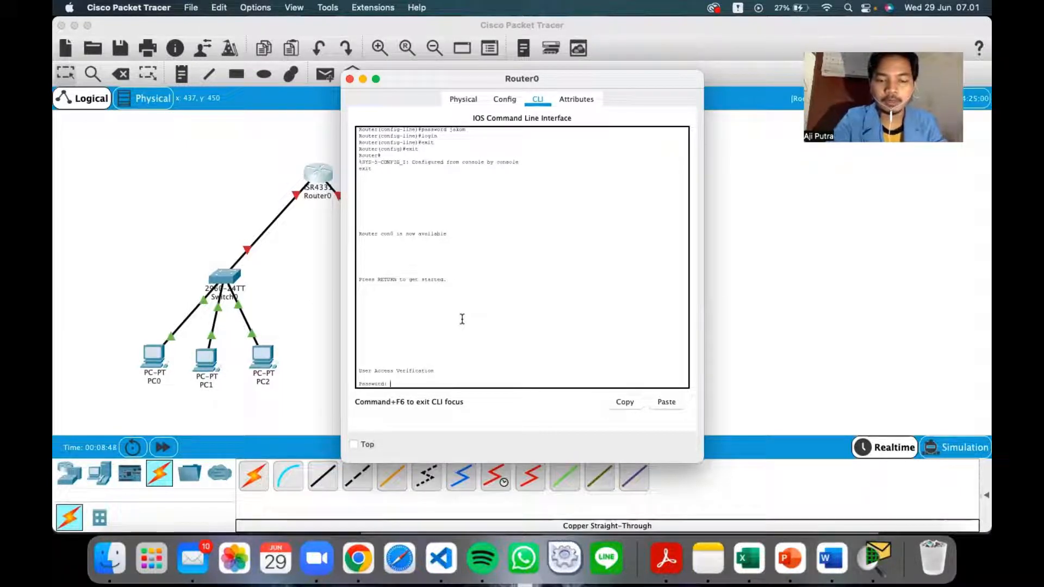
pyautogui.press('Return')
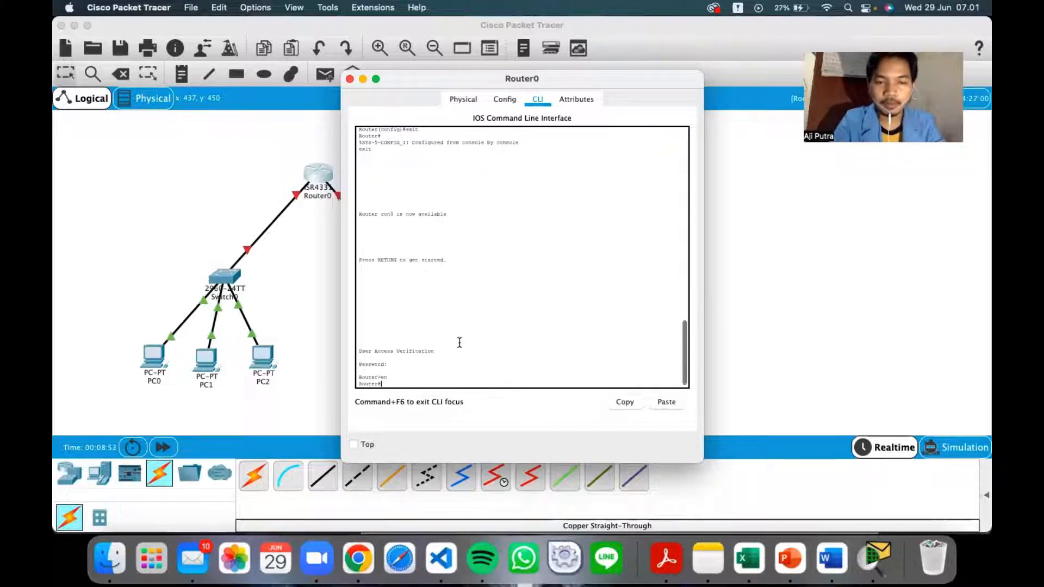
# Step: Enable service password-encryption in Router0's global configuration mode and exit back to privileged mode
pyautogui.press('super+Tab')
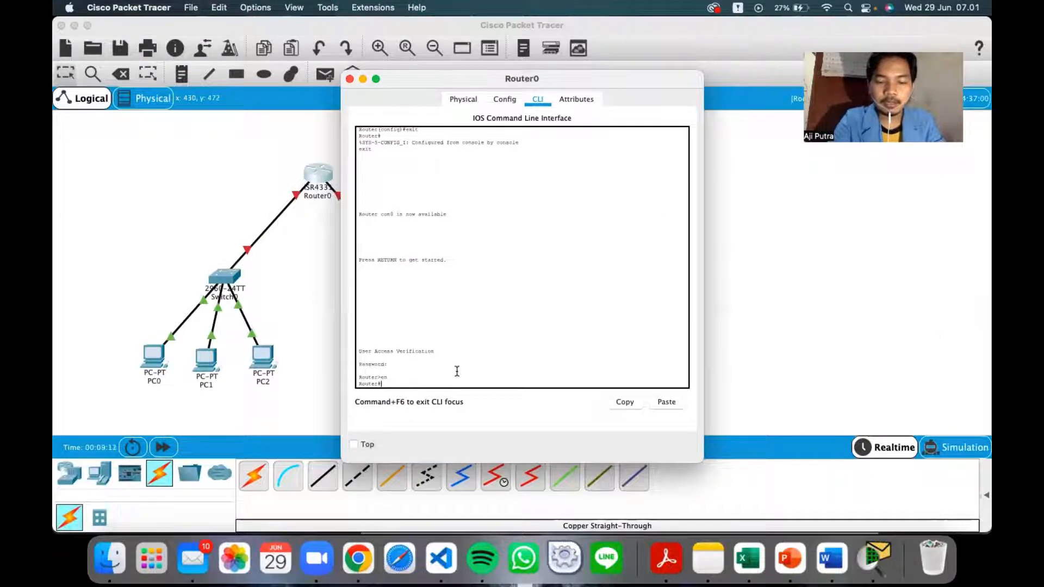
pyautogui.write('conf t')
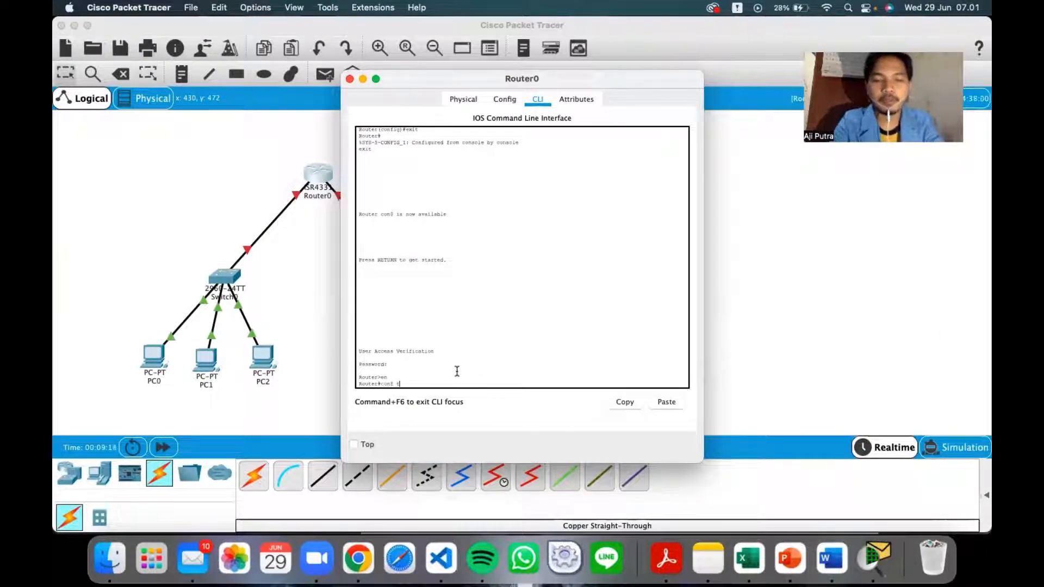
pyautogui.press('Return')
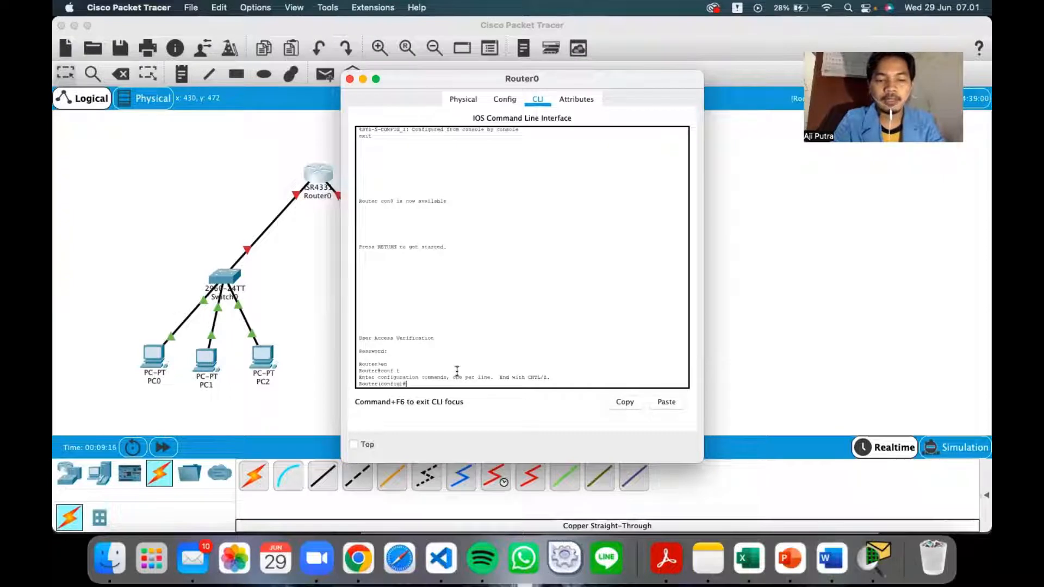
pyautogui.write('horv')
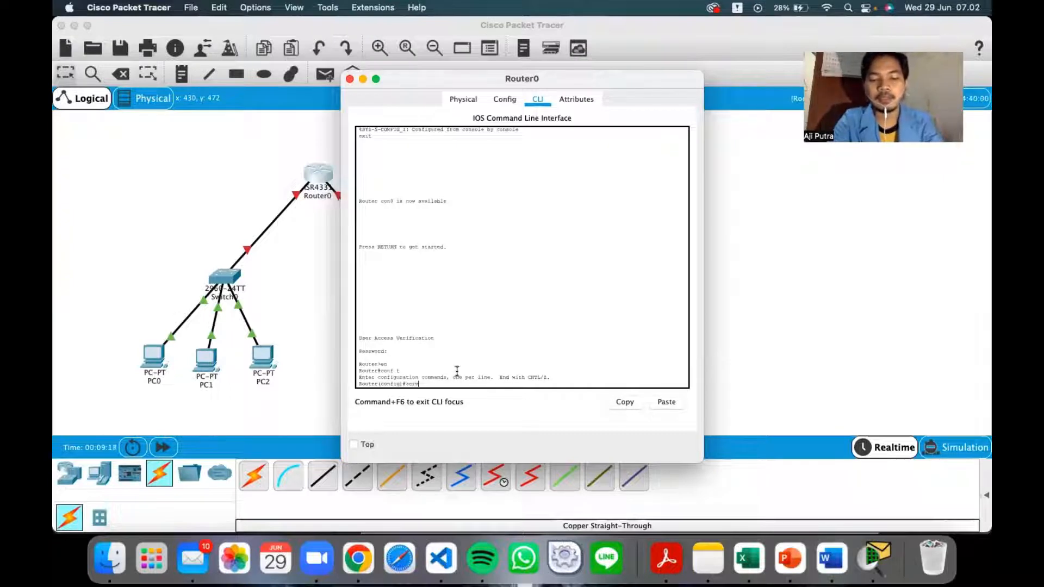
pyautogui.write('ice pas')
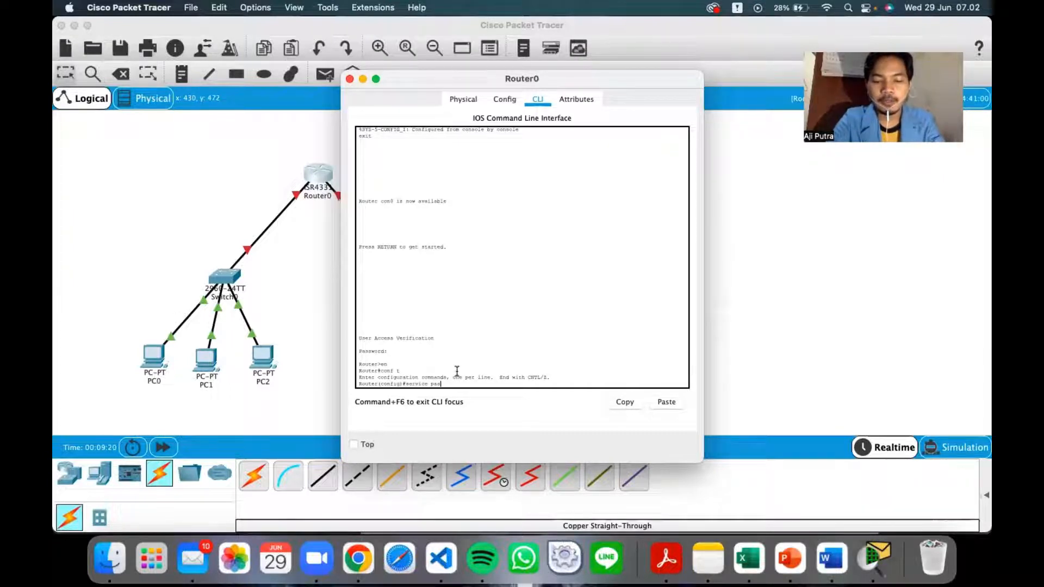
pyautogui.write('sword-')
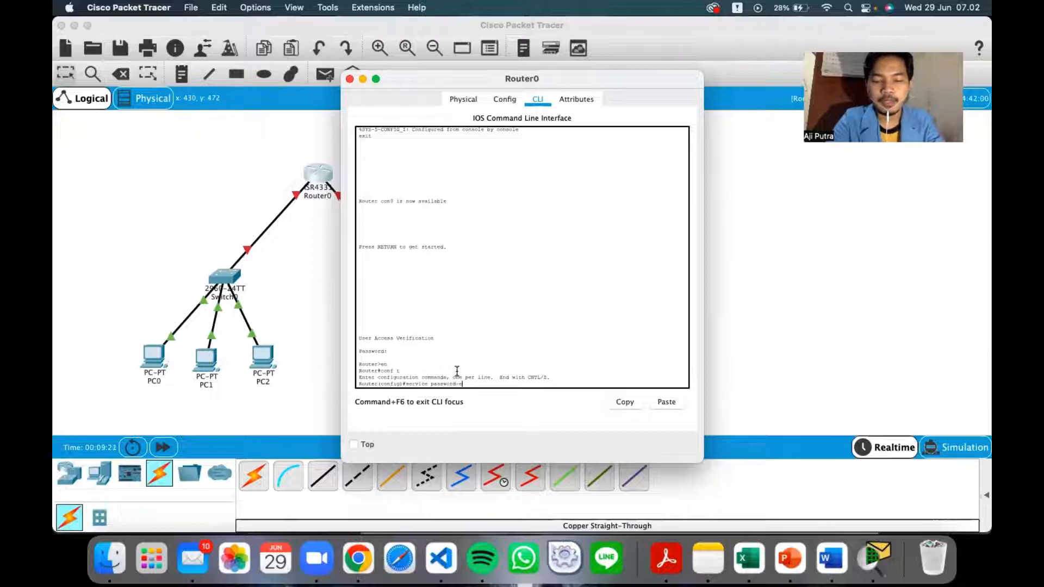
pyautogui.write('encr')
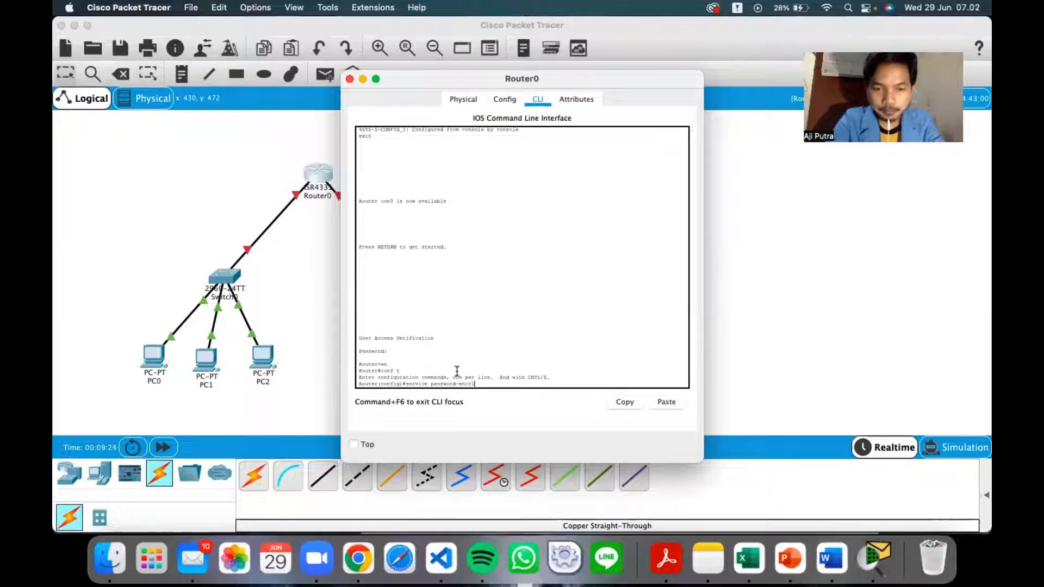
pyautogui.press('BackSpace')
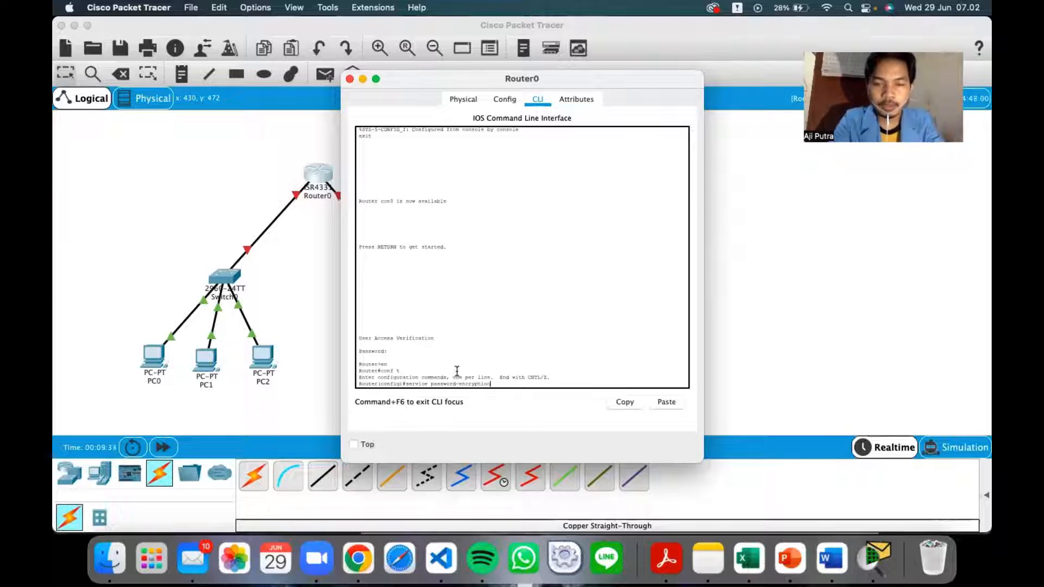
pyautogui.press('Return')
pyautogui.write('ex')
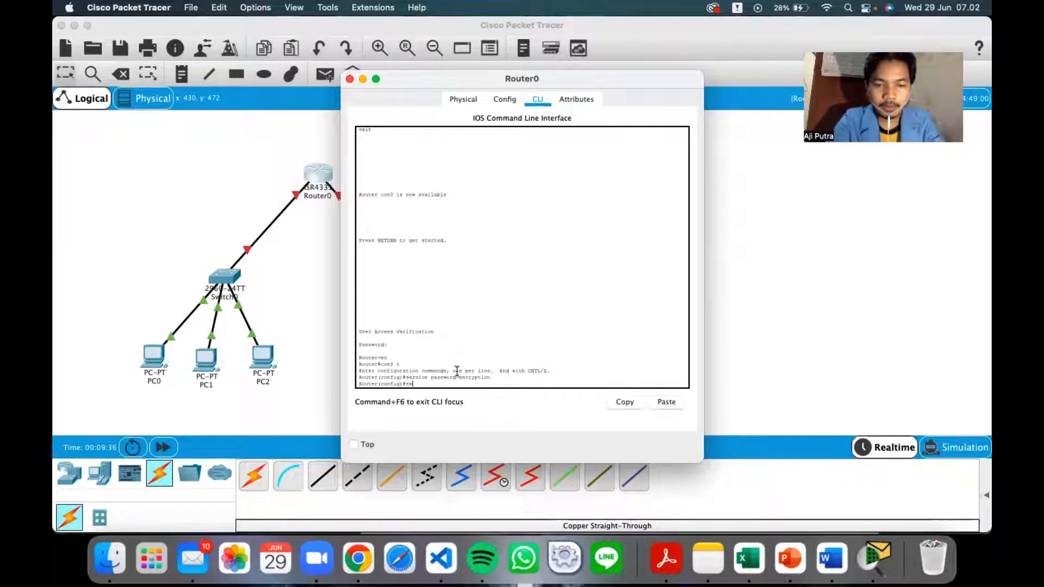
pyautogui.write('it')
pyautogui.press('Return')
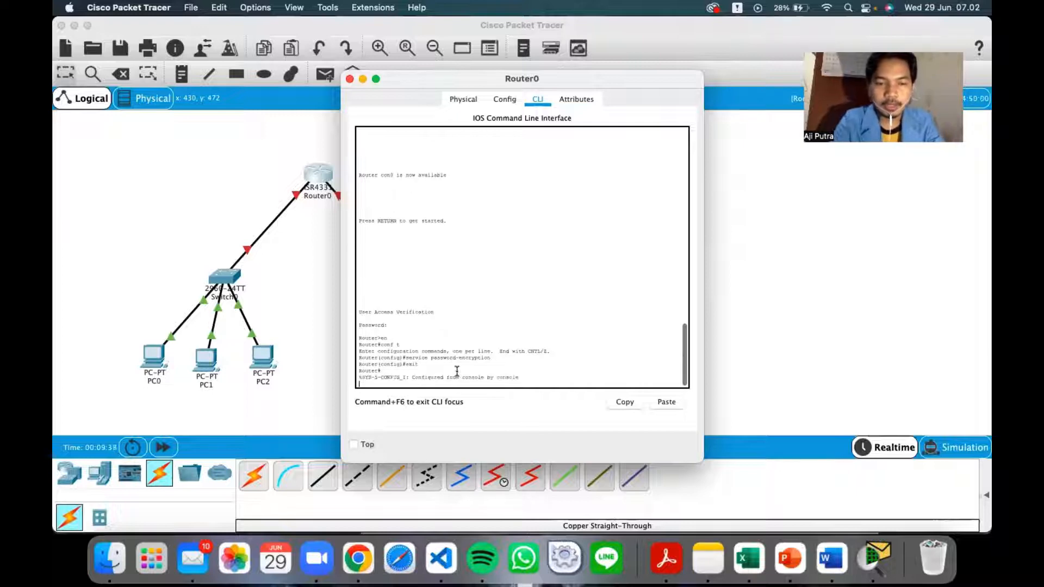
pyautogui.press('Return')
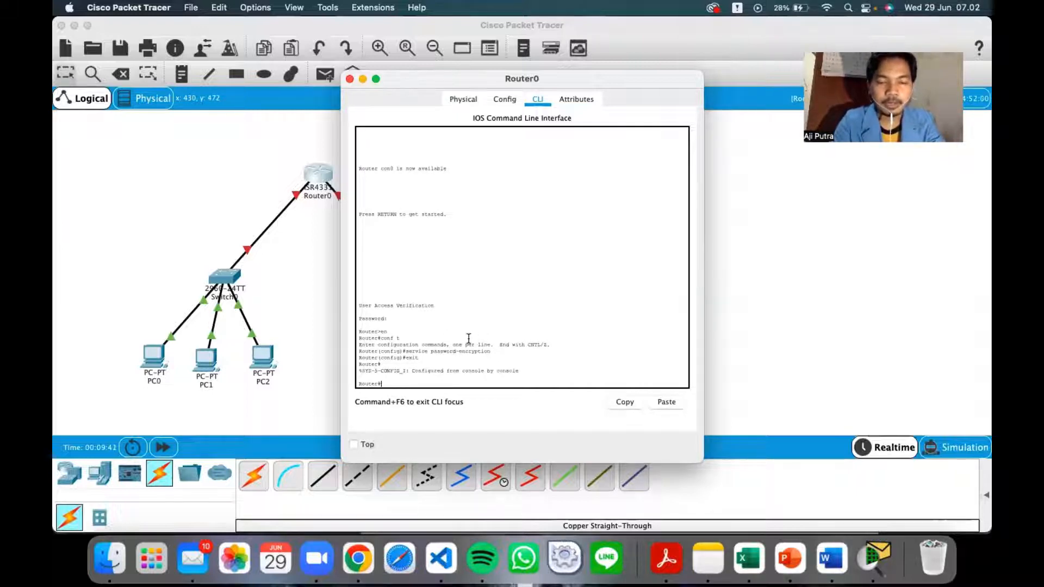
# Step: Display Router0's running configuration with show run and page through it to the console and vty line sections
pyautogui.write('show')
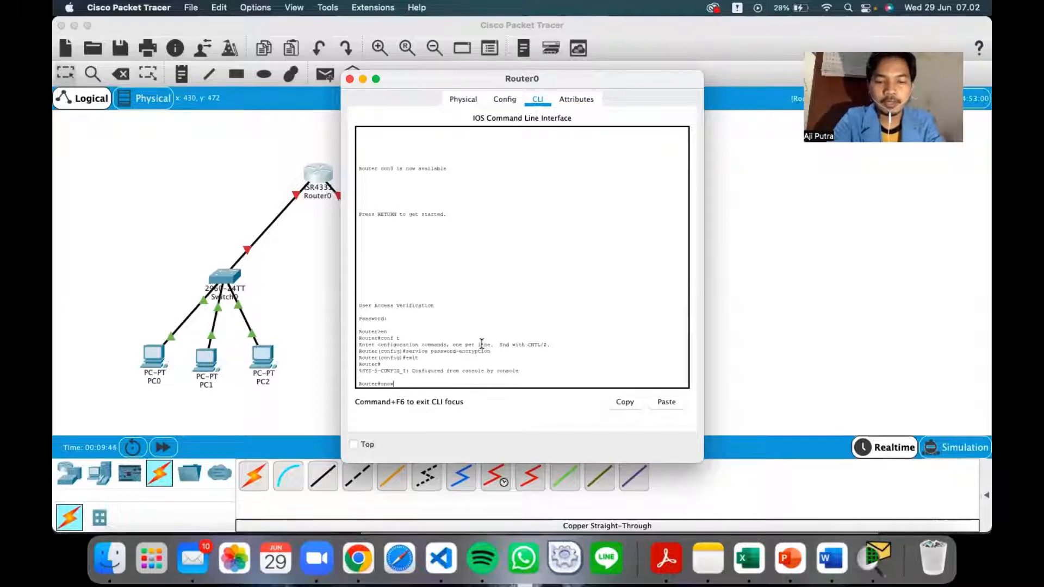
pyautogui.write(' run')
pyautogui.press('Return')
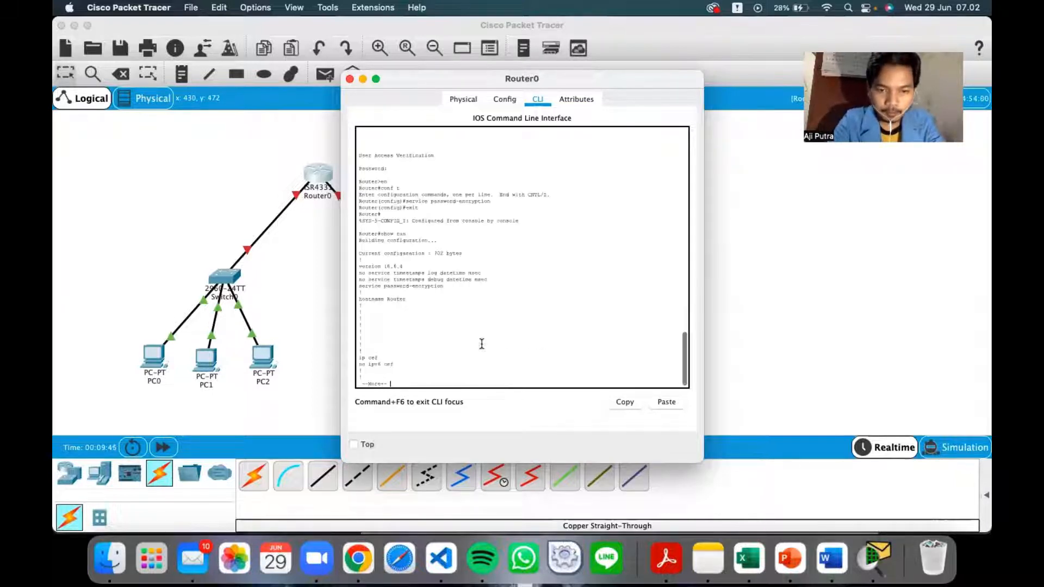
pyautogui.press('Return')
pyautogui.press('Return')
pyautogui.press('Return')
pyautogui.press('Return')
pyautogui.press('Return')
pyautogui.press('Return')
pyautogui.press('Return')
pyautogui.press('Return')
pyautogui.press('Return')
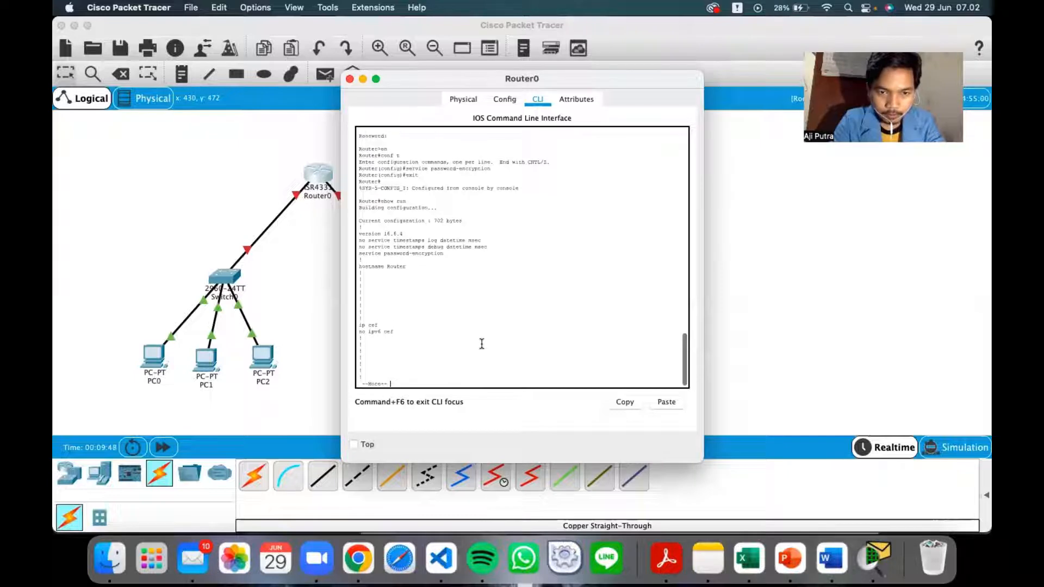
pyautogui.press('Return')
pyautogui.press('Return')
pyautogui.press('Return')
pyautogui.press('Return')
pyautogui.press('Return')
pyautogui.press('Return')
pyautogui.press('Return')
pyautogui.press('Return')
pyautogui.press('Return')
pyautogui.press('Return')
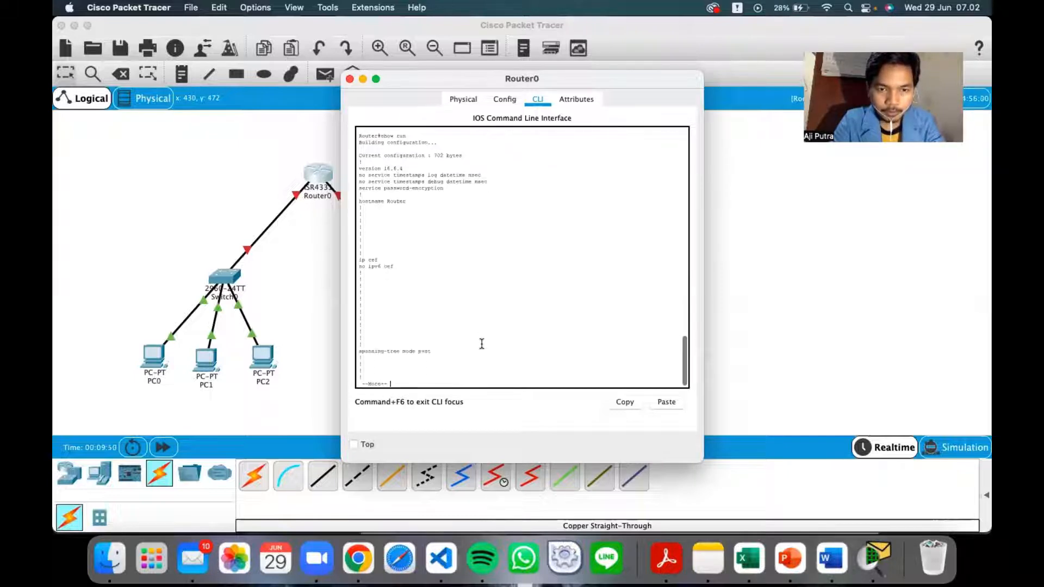
pyautogui.press('Return')
pyautogui.press('Return')
pyautogui.press('Return')
pyautogui.press('Return')
pyautogui.press('Return')
pyautogui.press('Return')
pyautogui.press('Return')
pyautogui.press('Return')
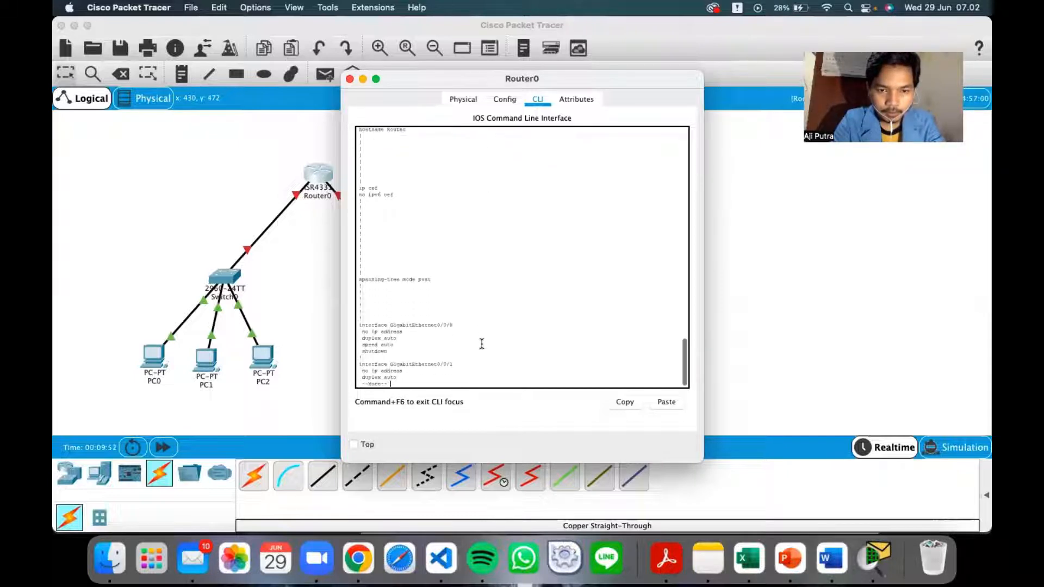
pyautogui.press('Return')
pyautogui.press('Return')
pyautogui.press('Return')
pyautogui.press('Return')
pyautogui.press('Return')
pyautogui.press('Return')
pyautogui.press('Return')
pyautogui.press('Return')
pyautogui.press('Return')
pyautogui.press('Return')
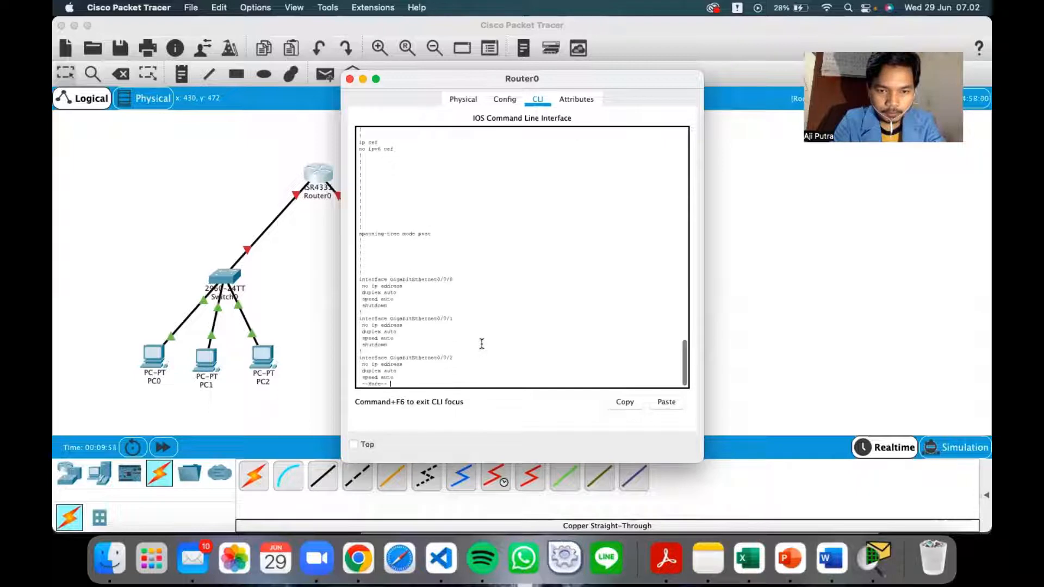
pyautogui.press('Return')
pyautogui.press('Return')
pyautogui.press('Return')
pyautogui.press('Return')
pyautogui.press('Return')
pyautogui.press('Return')
pyautogui.press('Return')
pyautogui.press('Return')
pyautogui.press('Return')
pyautogui.press('Return')
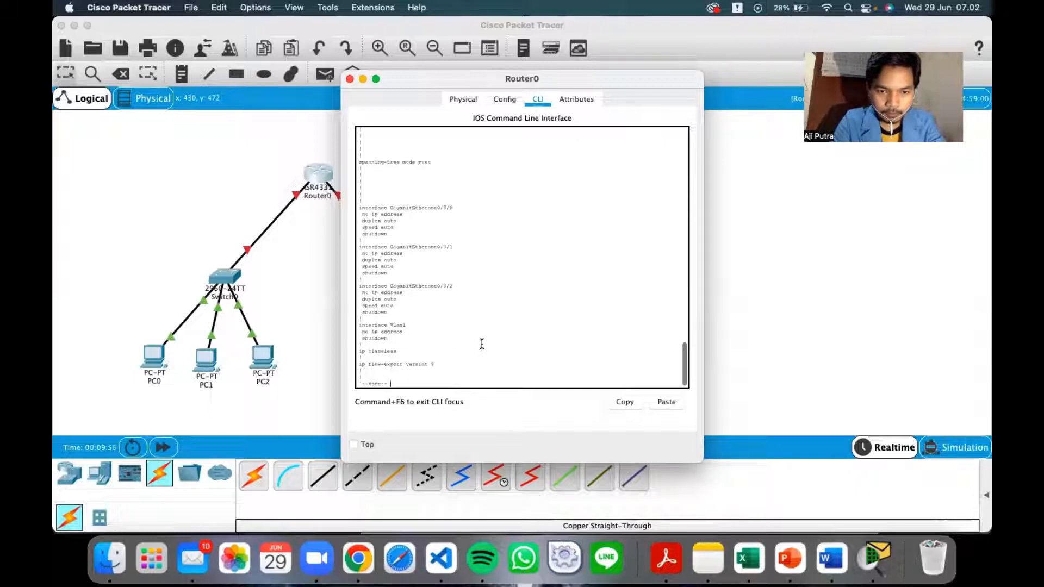
pyautogui.press('Return')
pyautogui.press('Return')
pyautogui.press('Return')
pyautogui.press('Return')
pyautogui.press('Return')
pyautogui.press('Return')
pyautogui.press('Return')
pyautogui.press('Return')
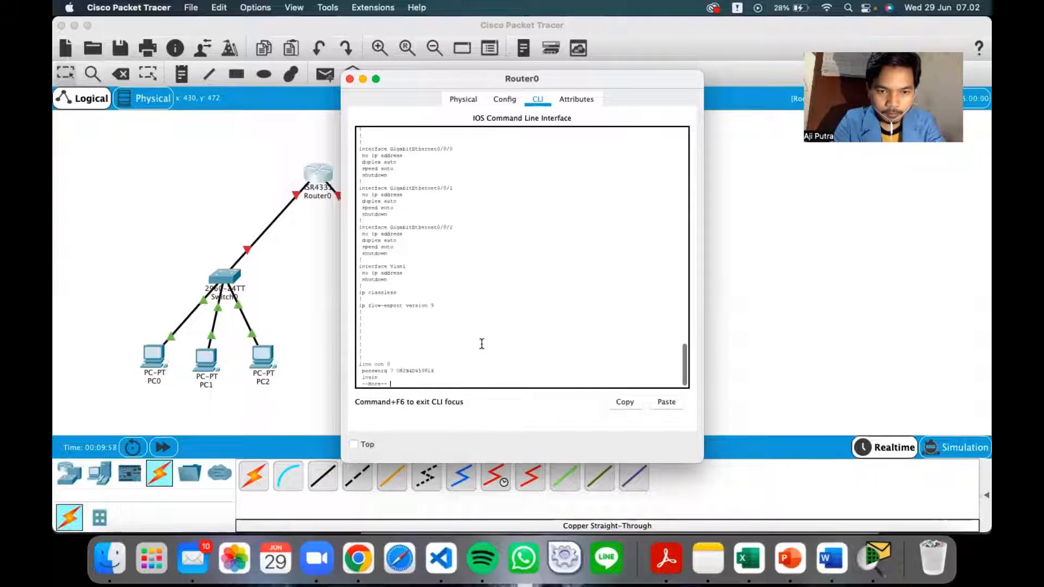
pyautogui.press('Return')
pyautogui.press('Return')
pyautogui.press('Return')
pyautogui.press('Return')
pyautogui.press('Return')
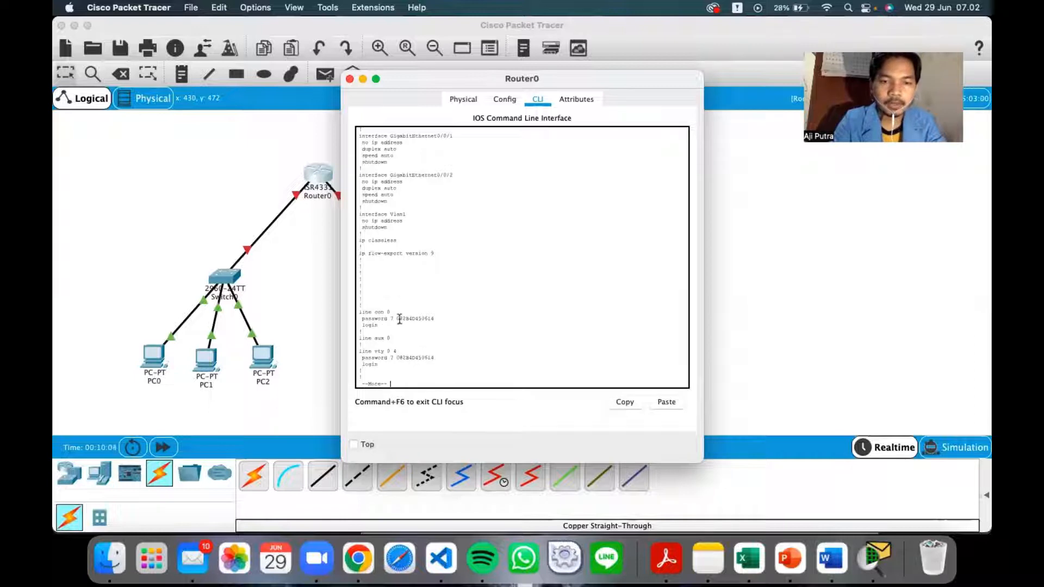
# Step: Examine the encrypted password entries under line con 0 and line vty 0 4 in the running configuration
pyautogui.moveTo(398, 320); pyautogui.dragTo(439, 321)
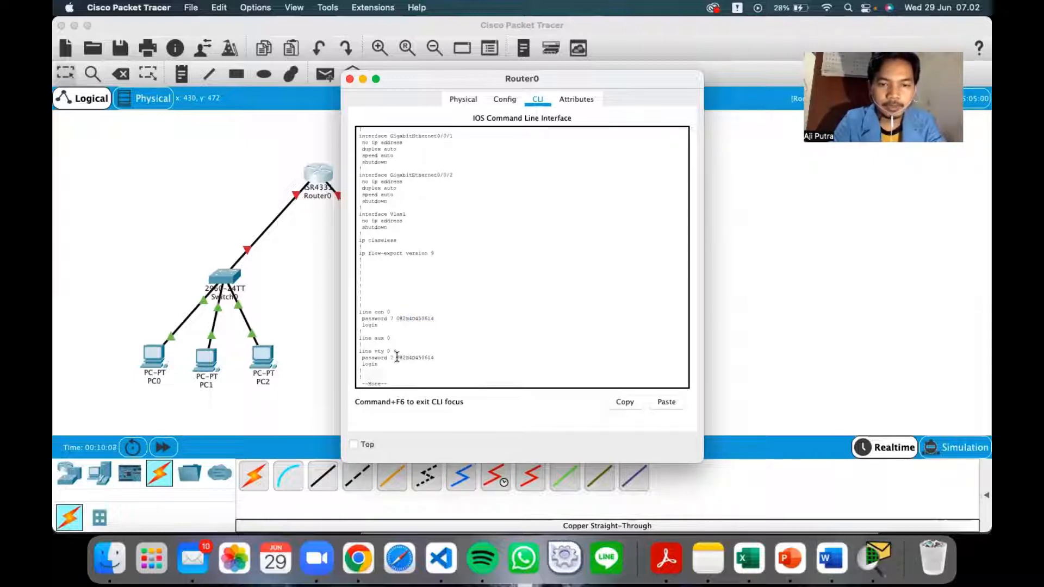
pyautogui.moveTo(397, 357); pyautogui.dragTo(436, 357)
pyautogui.click(432, 373)
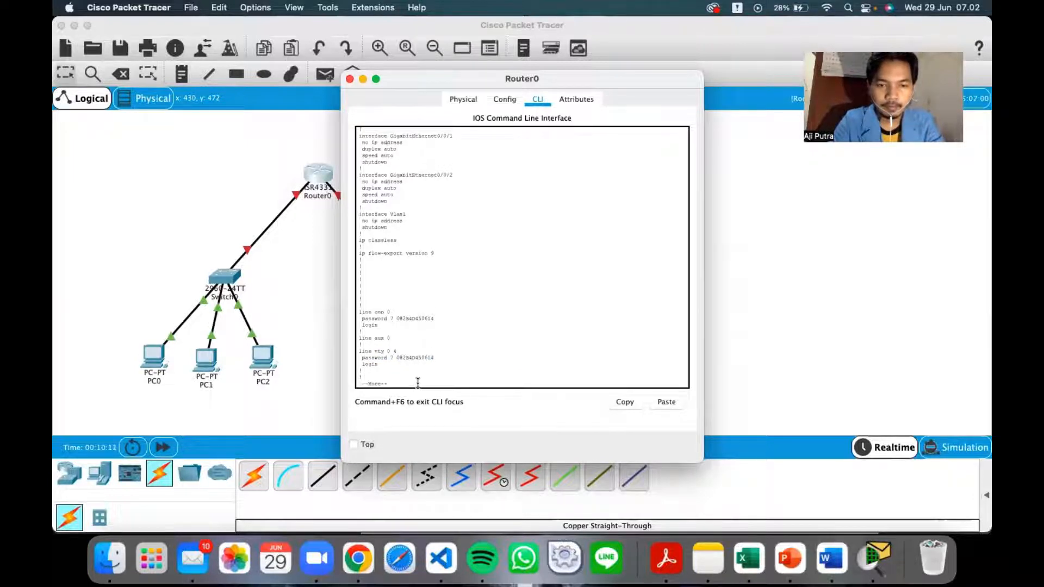
# Step: Check the MOTD banner task in the assignment PDF in Acrobat Reader, and return to Cisco Packet Tracer
pyautogui.press('super+Tab')
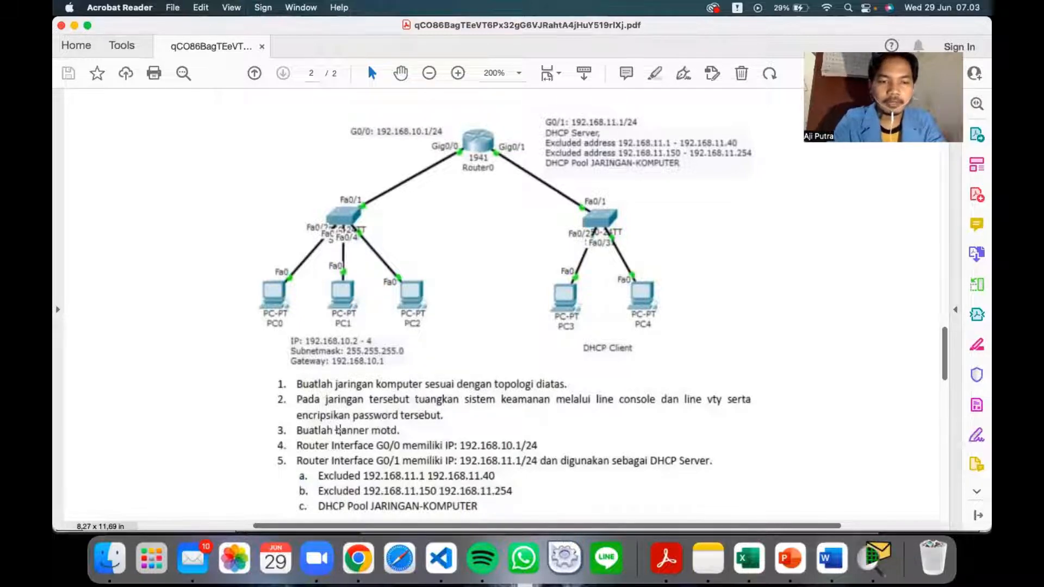
pyautogui.press('super+Tab')
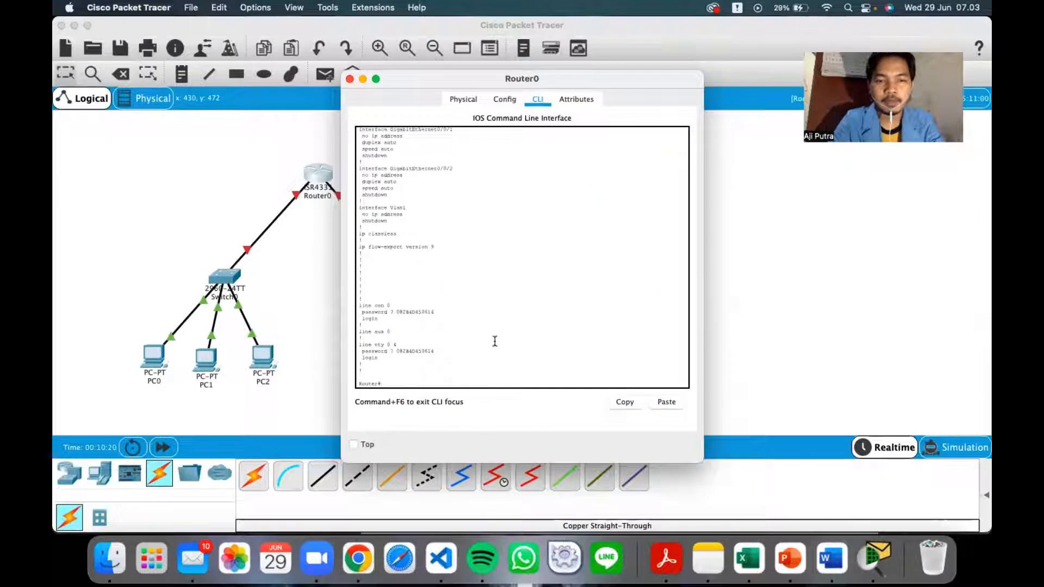
# Step: Set Router0's MOTD banner to "SELAMAT DATANG" in global configuration mode
pyautogui.write('con')
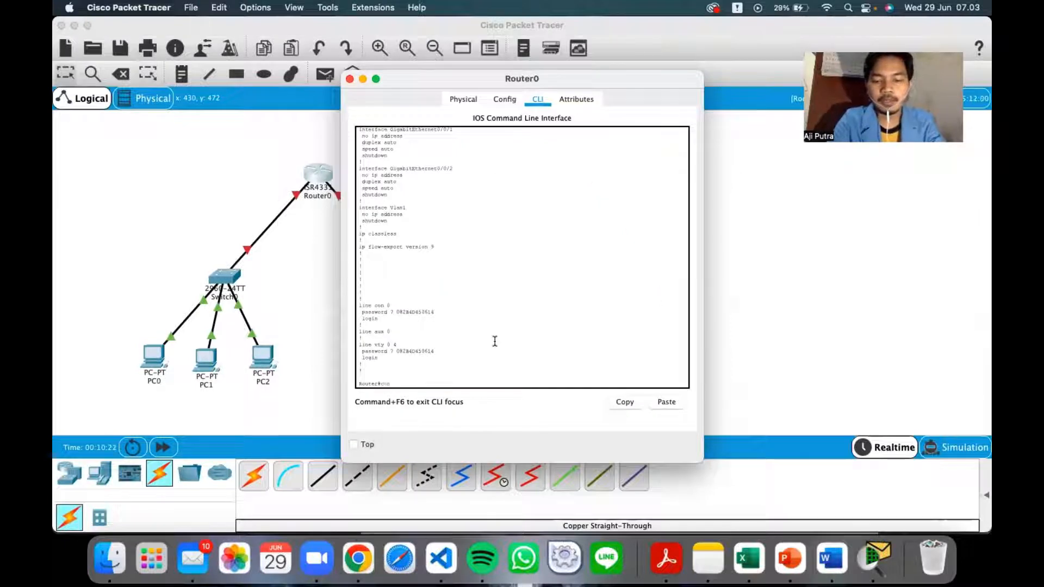
pyautogui.write('f t')
pyautogui.press('Return')
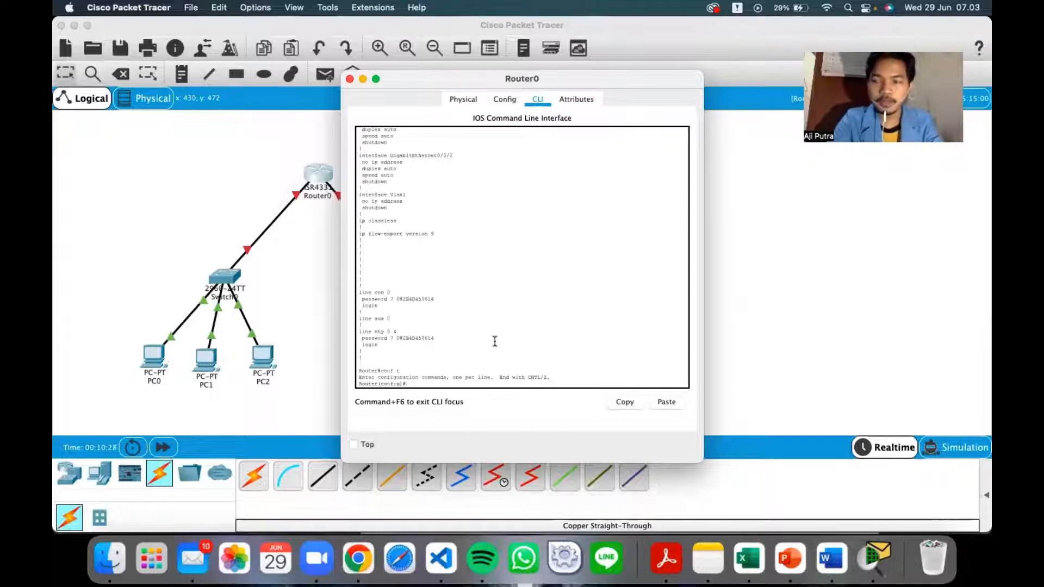
pyautogui.write('honner motd')
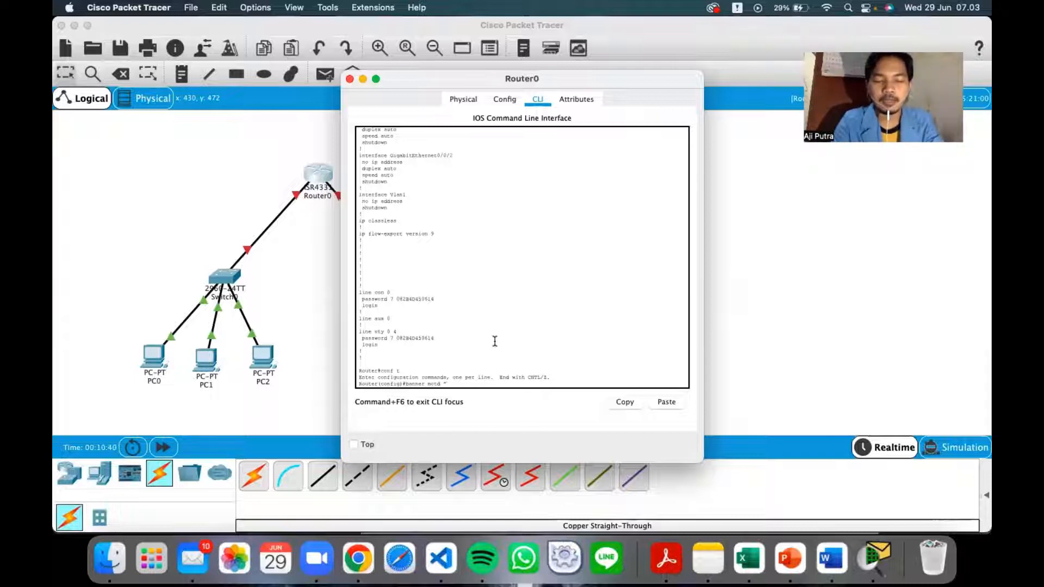
pyautogui.write('SELA')
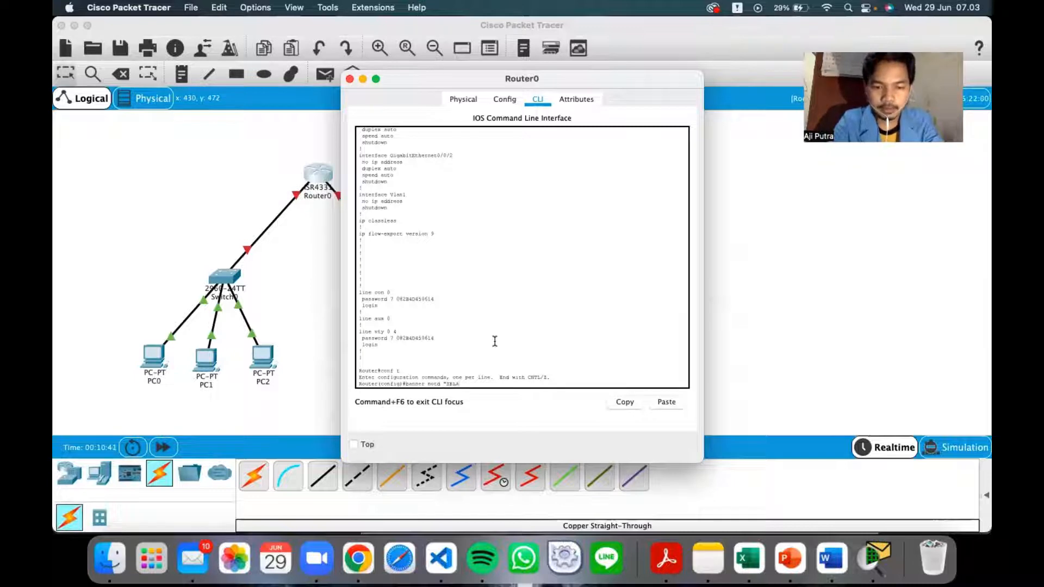
pyautogui.write('MAT DATA')
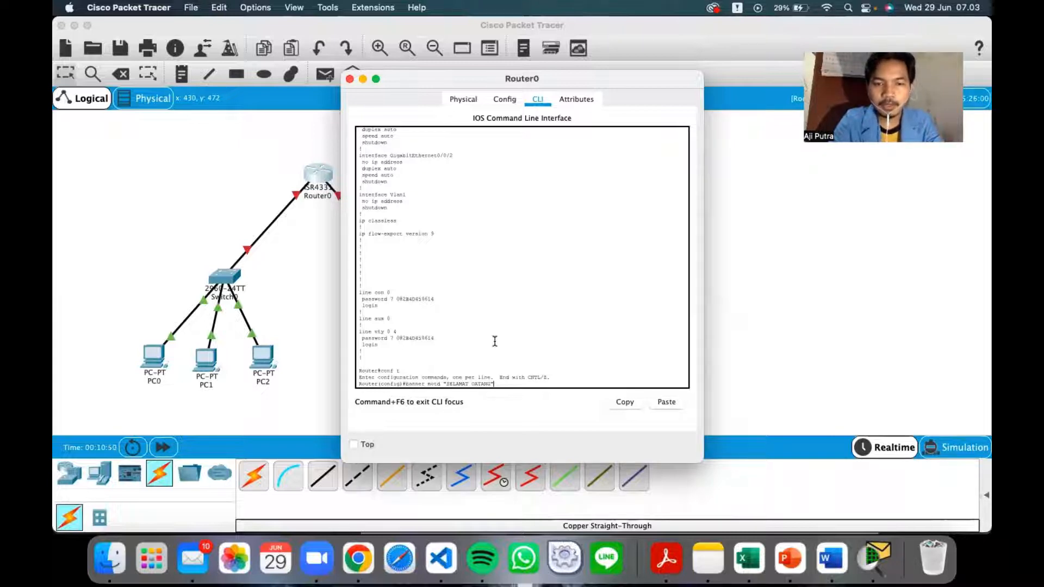
pyautogui.write('NG"')
pyautogui.press('Return')
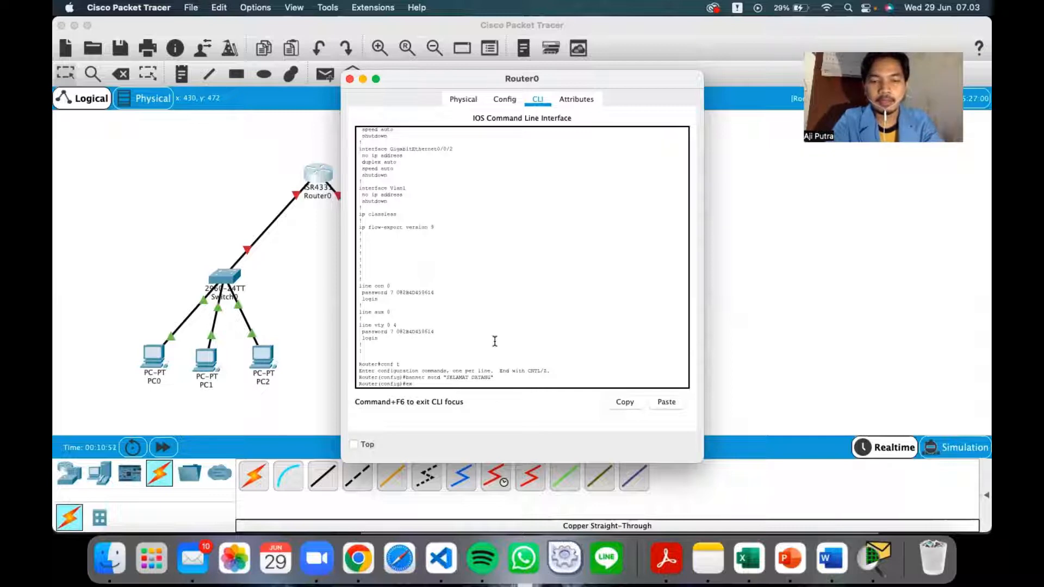
# Step: Exit Router0's configuration and console session, and log back in past the MOTD banner with the console password
pyautogui.write('t')
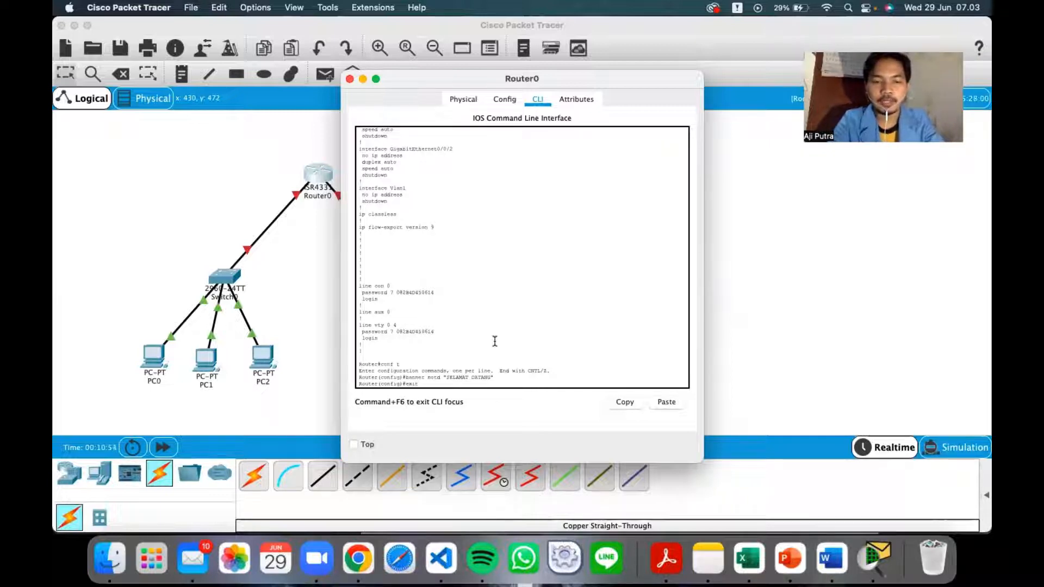
pyautogui.press('Return')
pyautogui.write('exit')
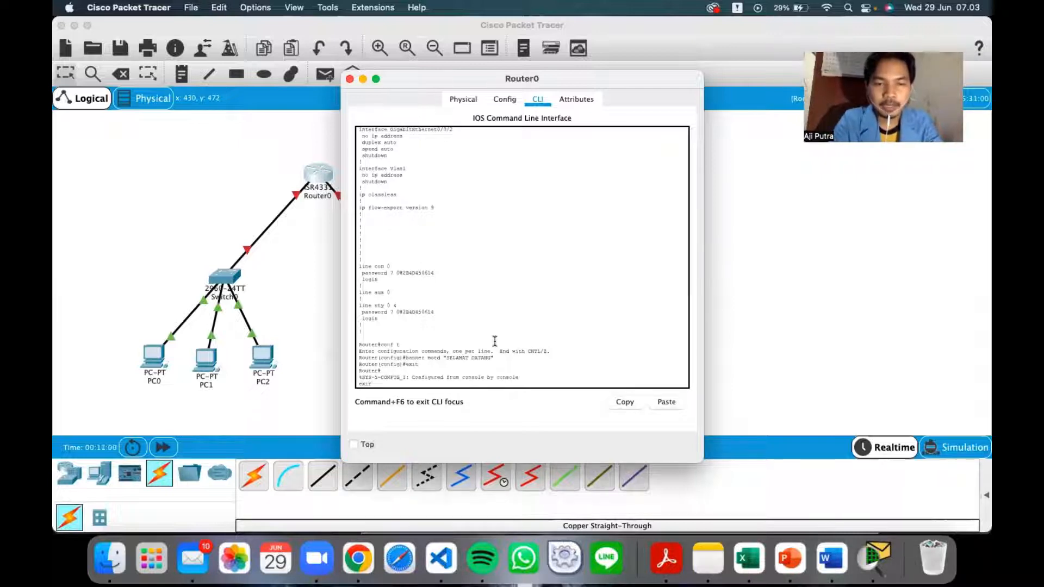
pyautogui.press('Return')
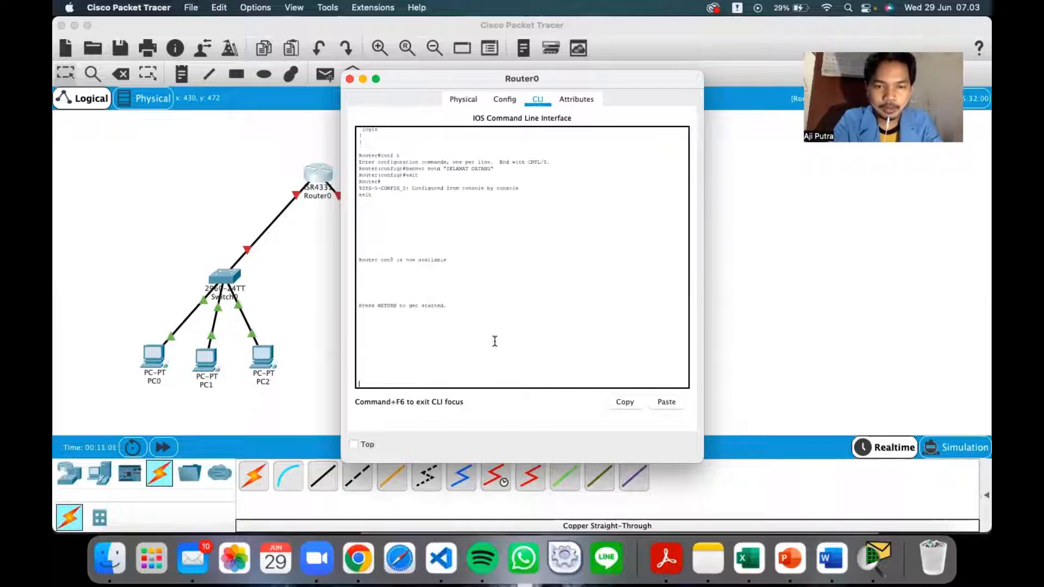
pyautogui.press('Return')
pyautogui.moveTo(409, 351)
pyautogui.mouseDown()
pyautogui.moveTo(357, 358)
pyautogui.moveTo(406, 357)
pyautogui.mouseUp()
pyautogui.click(408, 355)
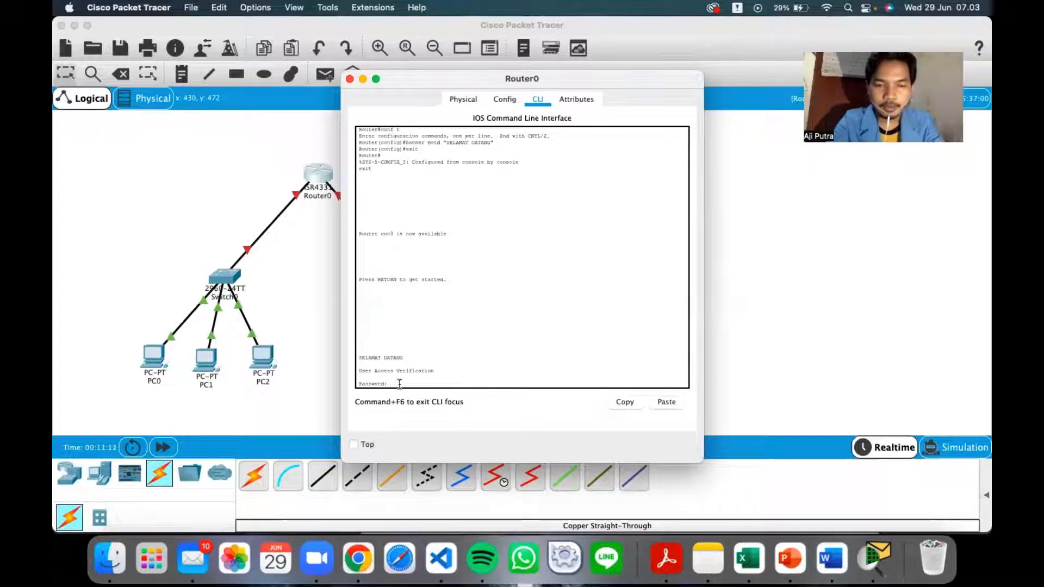
pyautogui.press('Return')
# Step: Check the router interface G0/0 IP task in the assignment PDF in Acrobat Reader, and return to Cisco Packet Tracer
pyautogui.press('super+Tab')
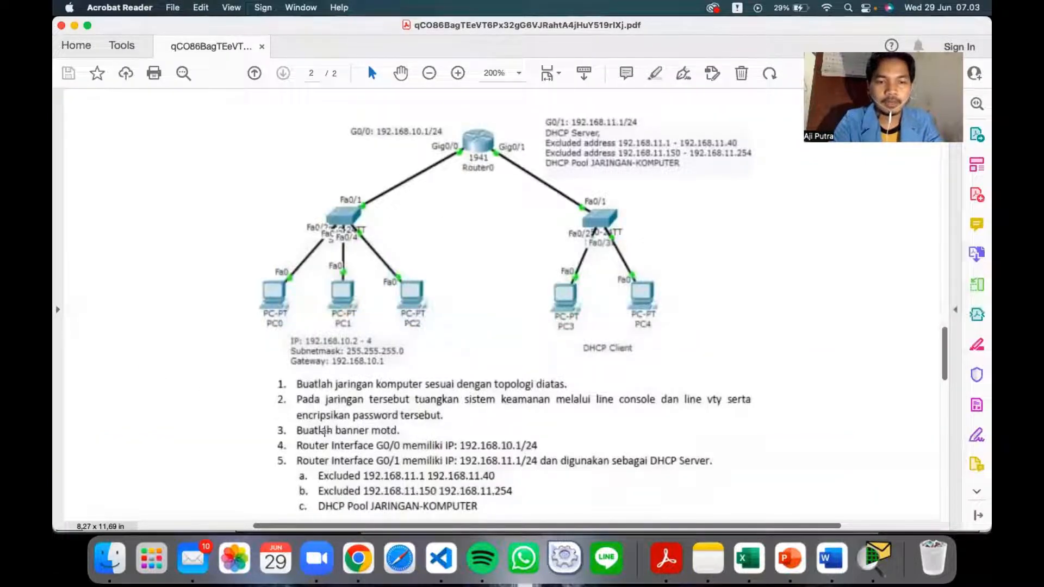
pyautogui.scroll(-2, 322, 445)
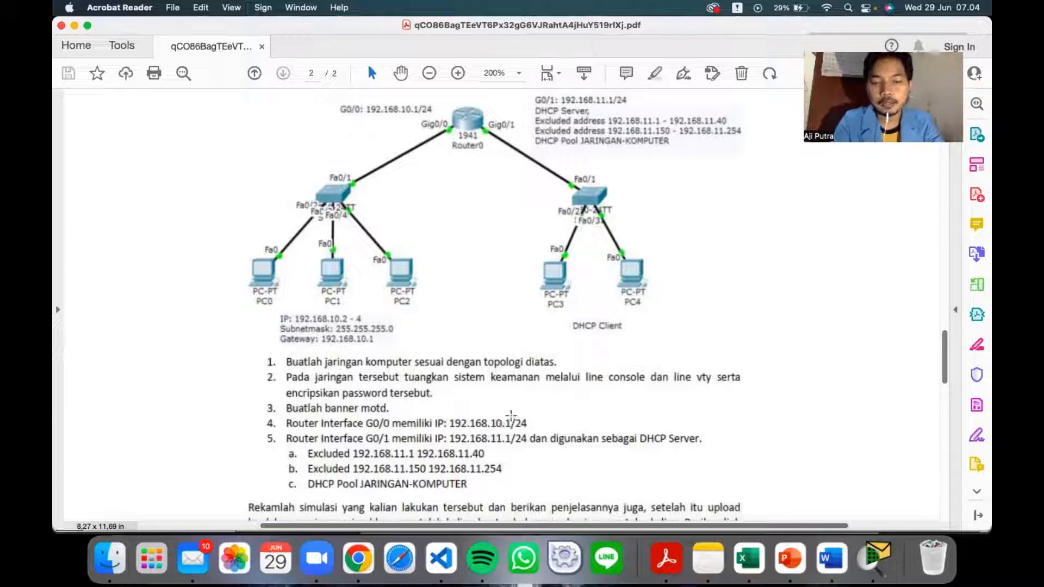
pyautogui.press('super+Tab')
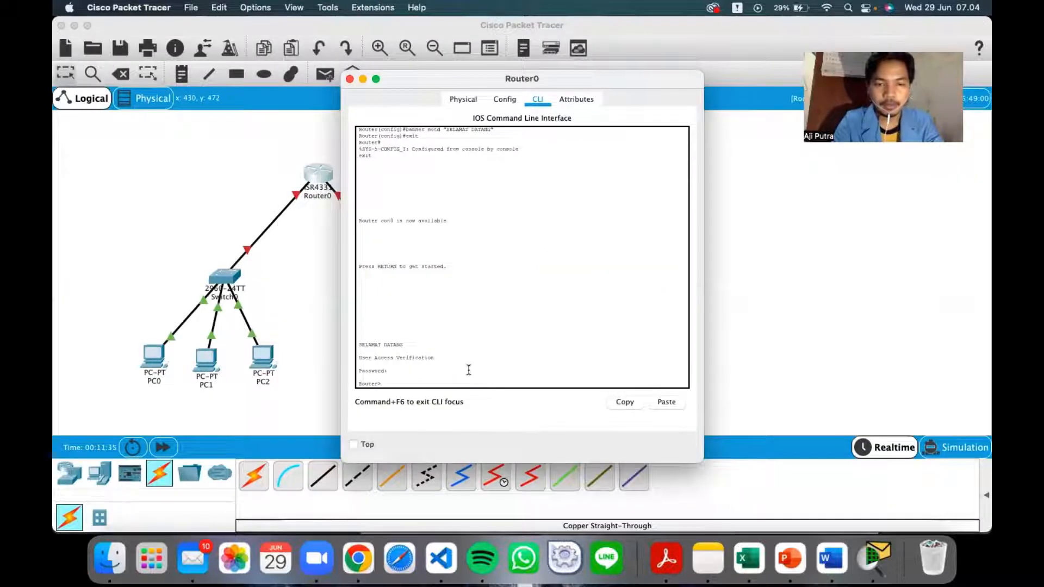
# Step: Enter privileged mode on Router0 and go into global configuration mode with conf t
pyautogui.write('en')
pyautogui.press('Return')
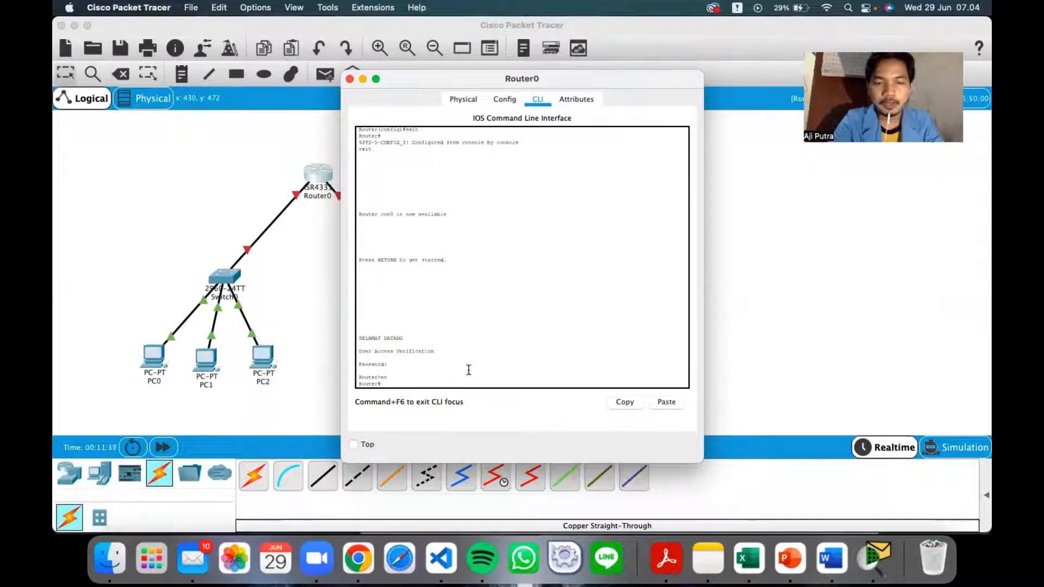
pyautogui.write('con')
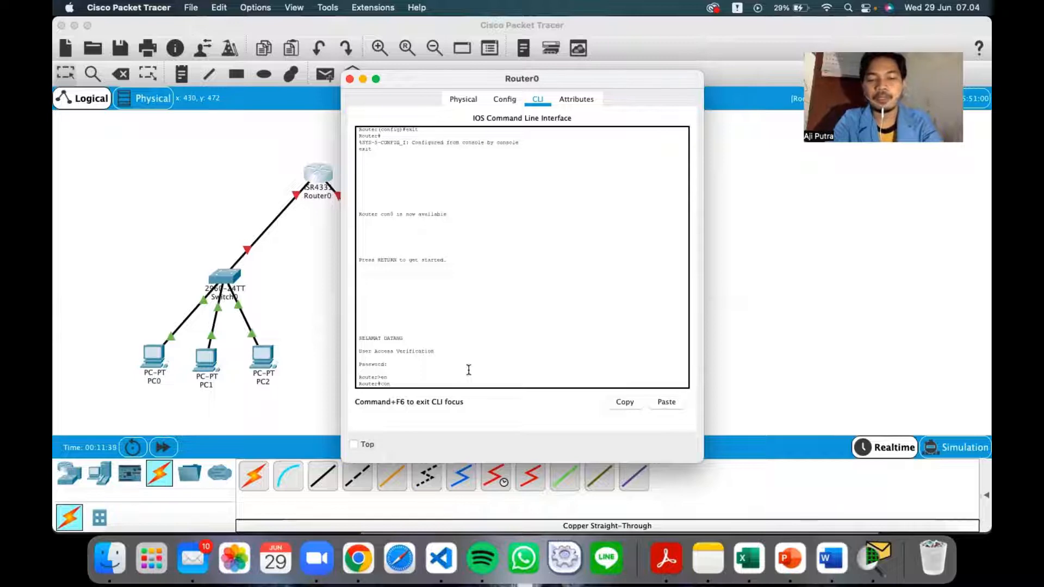
pyautogui.press('BackSpace')
pyautogui.press('BackSpace')
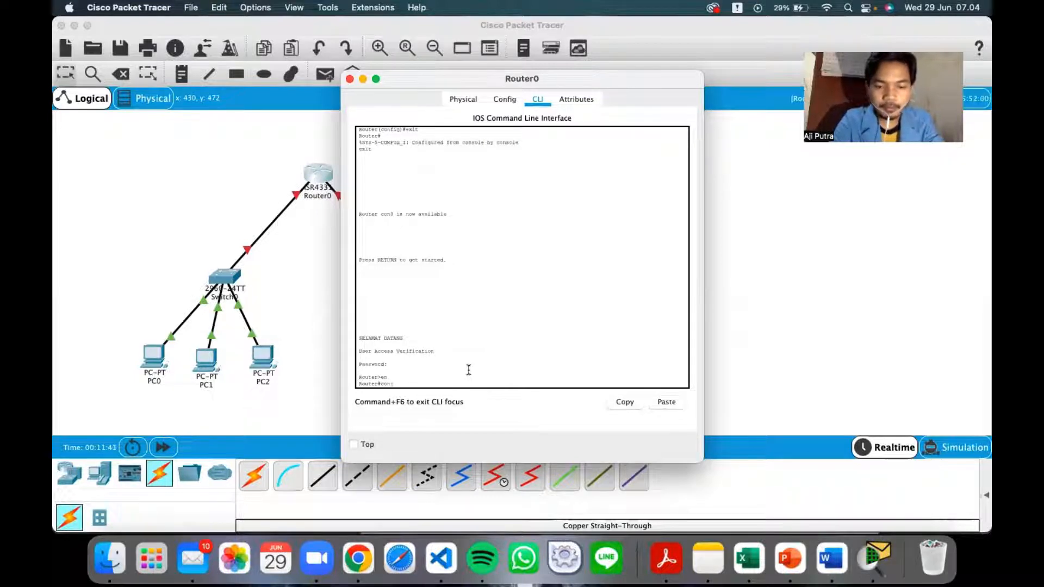
pyautogui.write('f t')
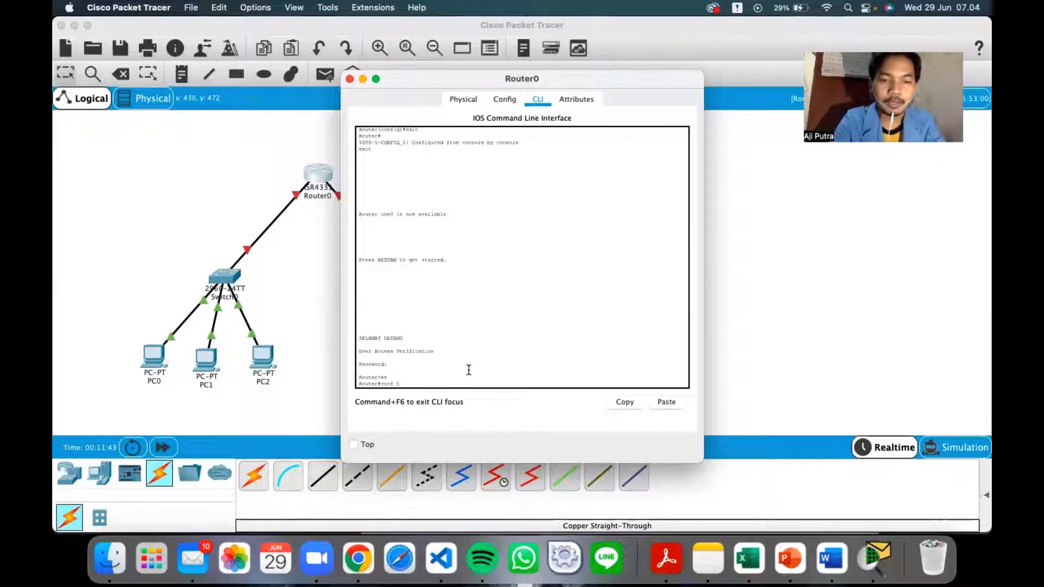
pyautogui.press('Return')
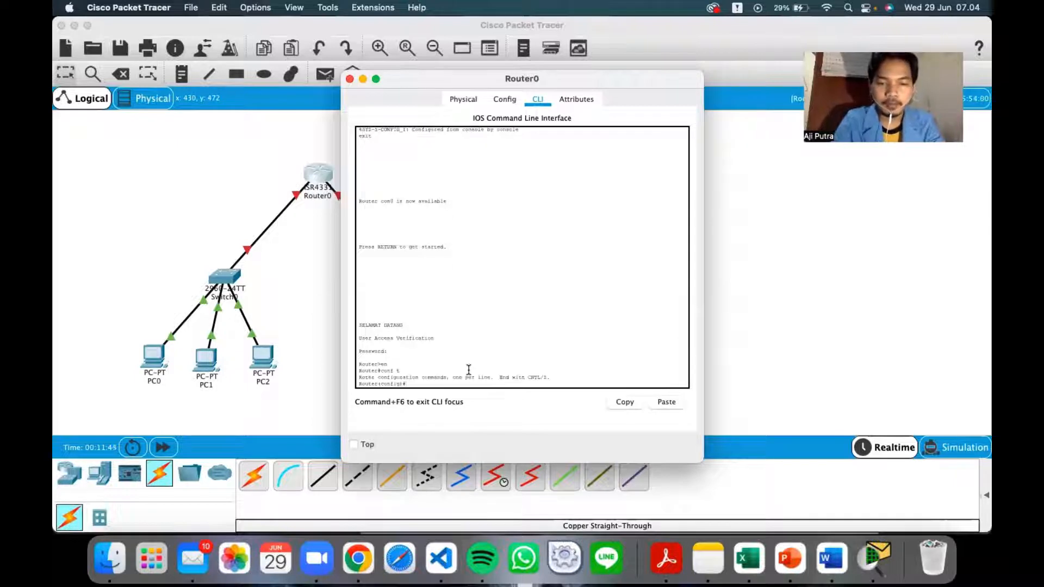
# Step: Enter interface configuration mode for gigabitethernet 0/0/0 on Router0
pyautogui.write('in')
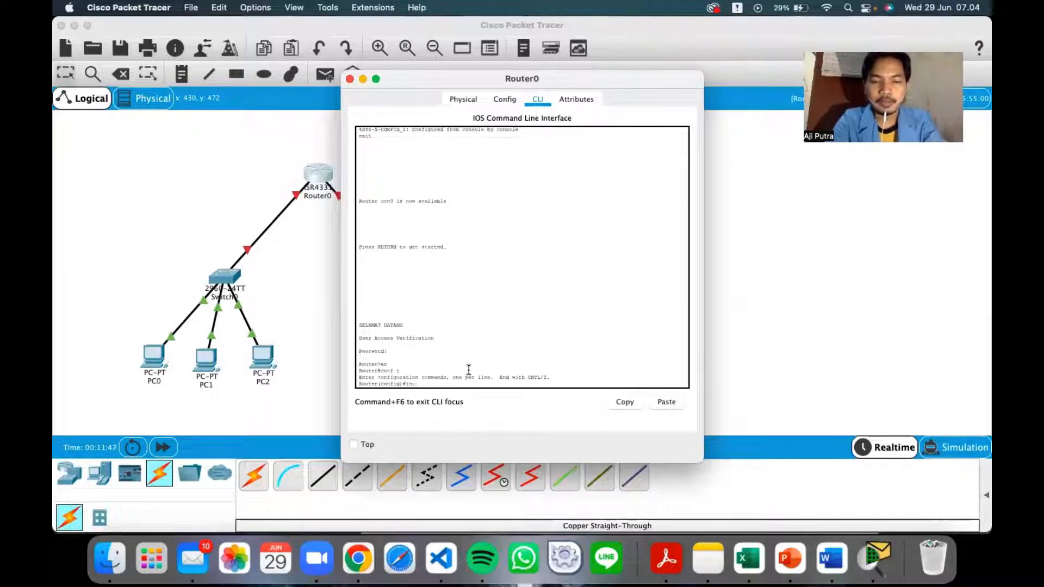
pyautogui.write('terface')
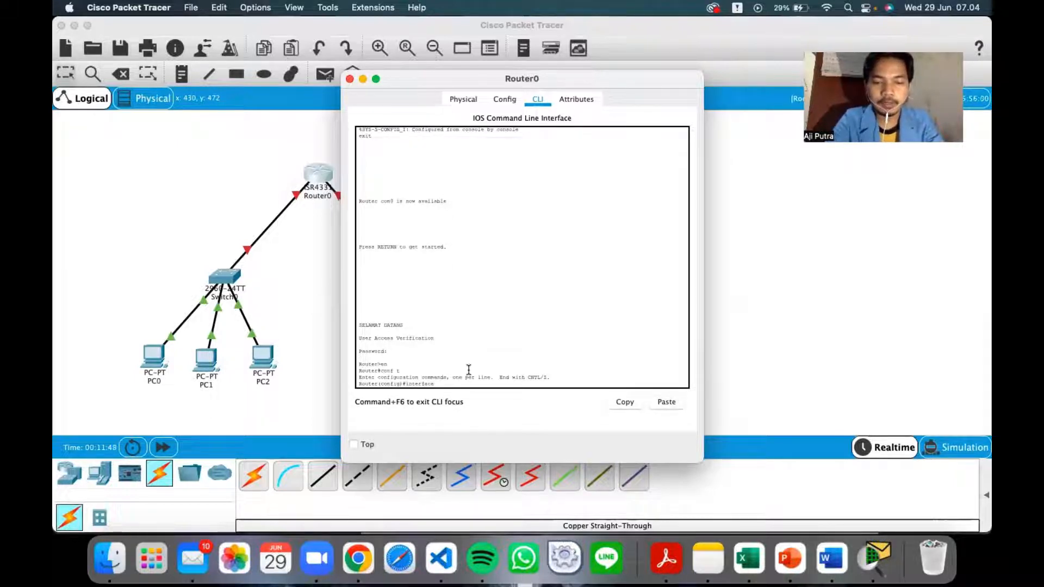
pyautogui.write(' gigabite')
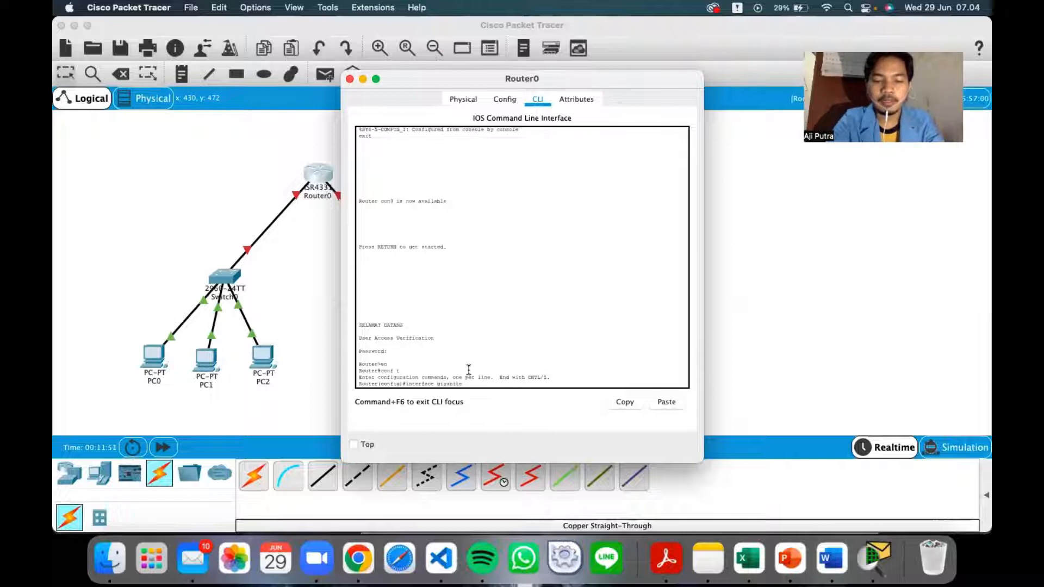
pyautogui.write('thern')
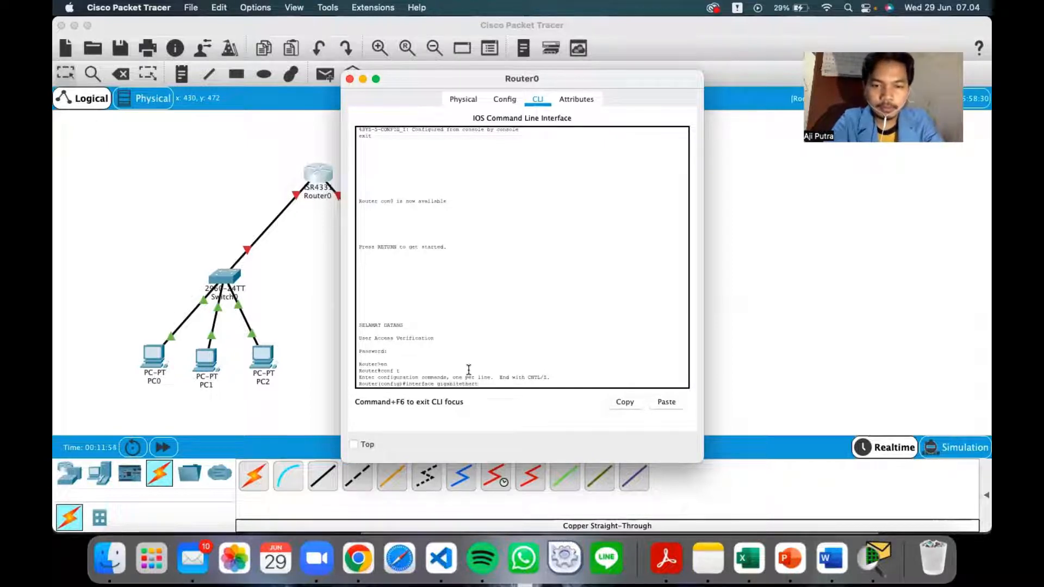
pyautogui.press('BackSpace')
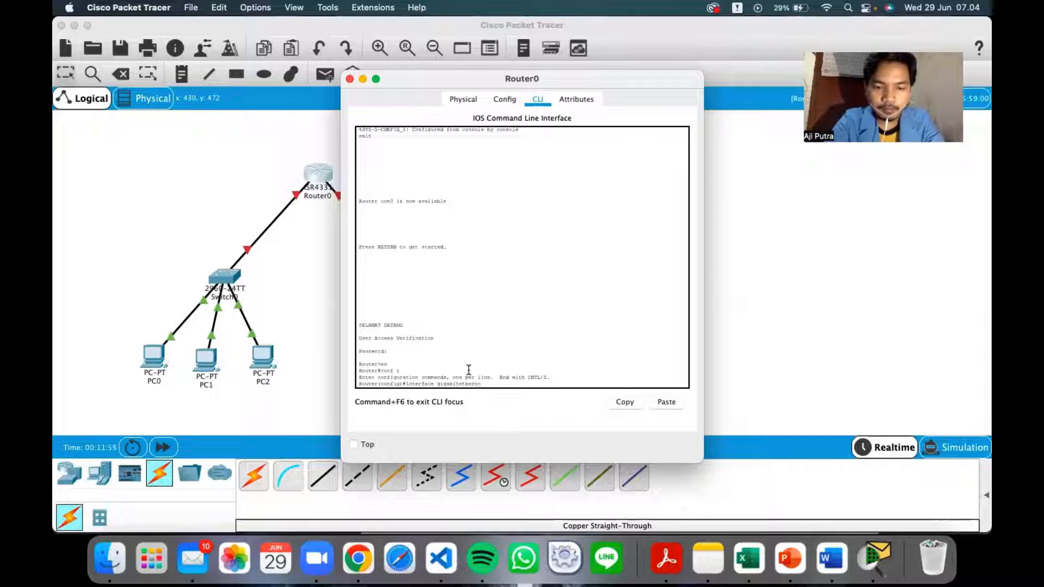
pyautogui.write('net')
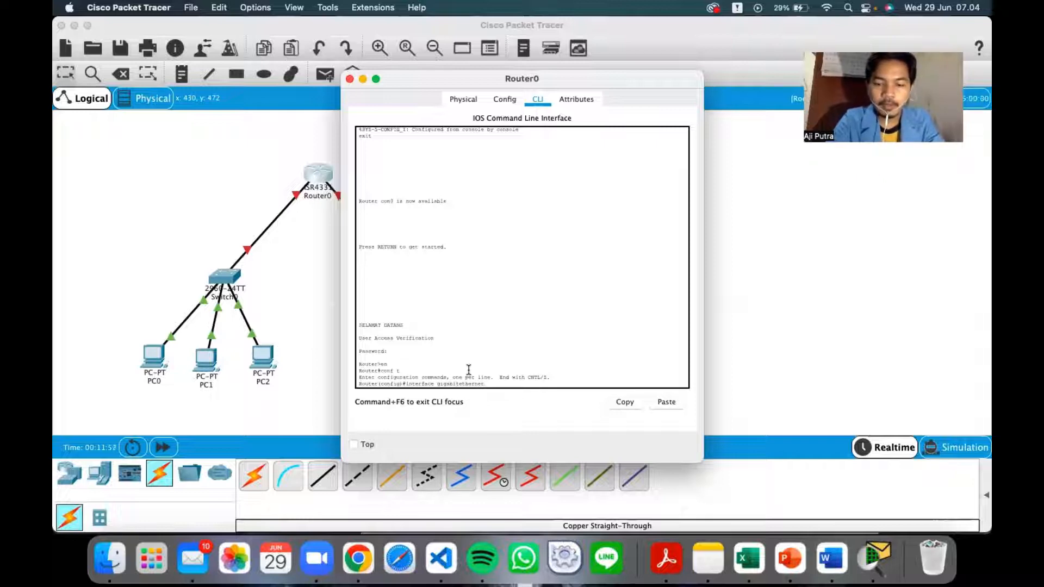
pyautogui.write(' 0/0/0')
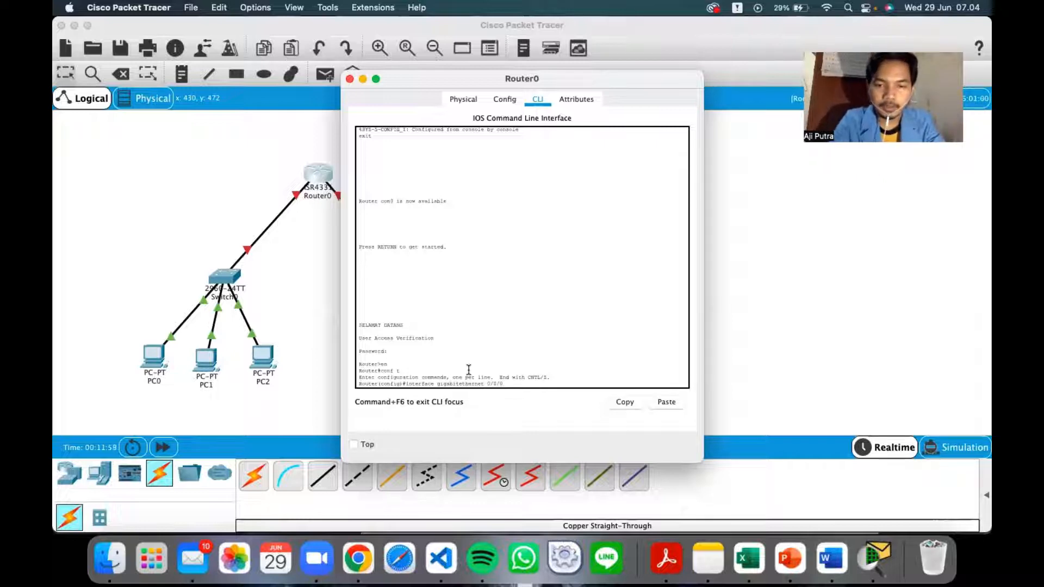
pyautogui.press('Return')
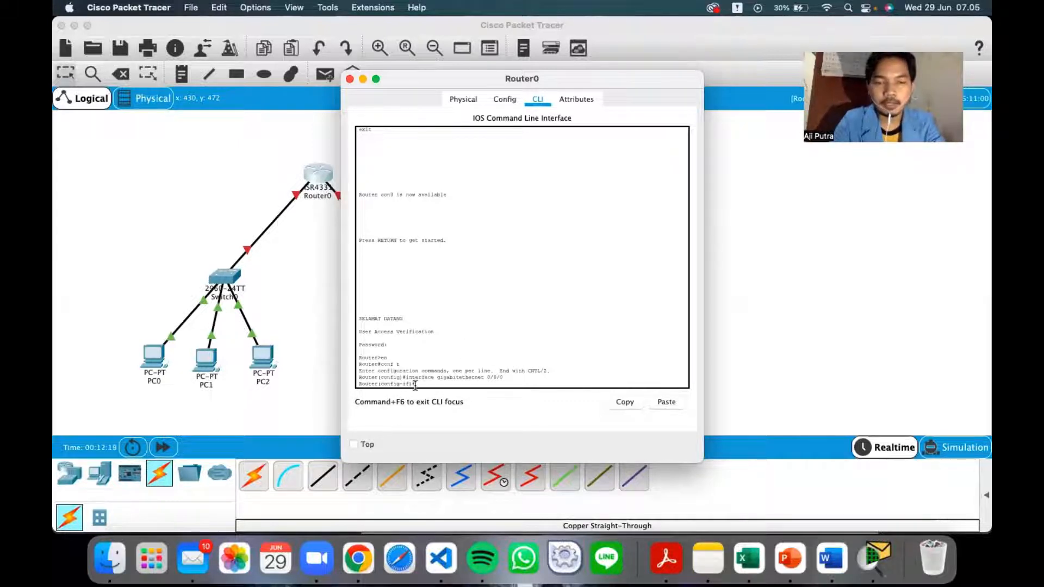
# Step: Assign IP address 192.168.10.1 with subnet mask 255.255.255.0 to gigabitethernet 0/0/0, consulting the assignment PDF in Acrobat Reader for the values
pyautogui.press('super+Tab')
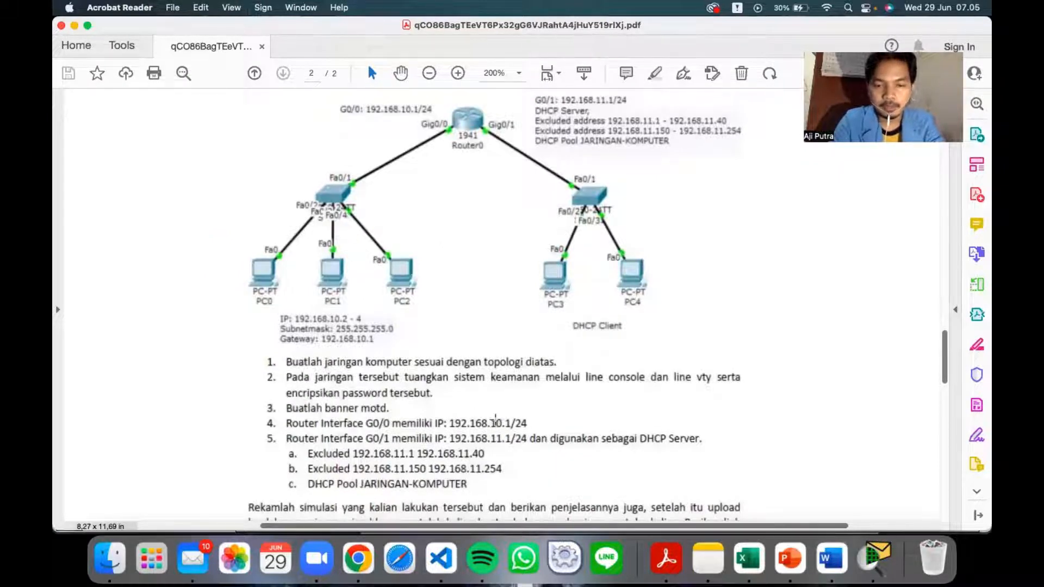
pyautogui.press('super+Tab')
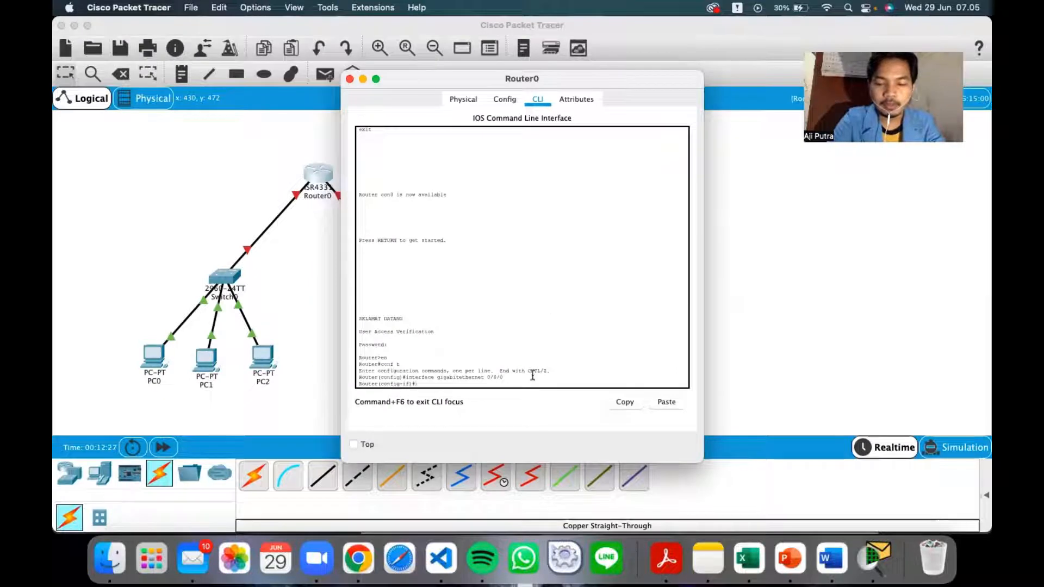
pyautogui.write('addre')
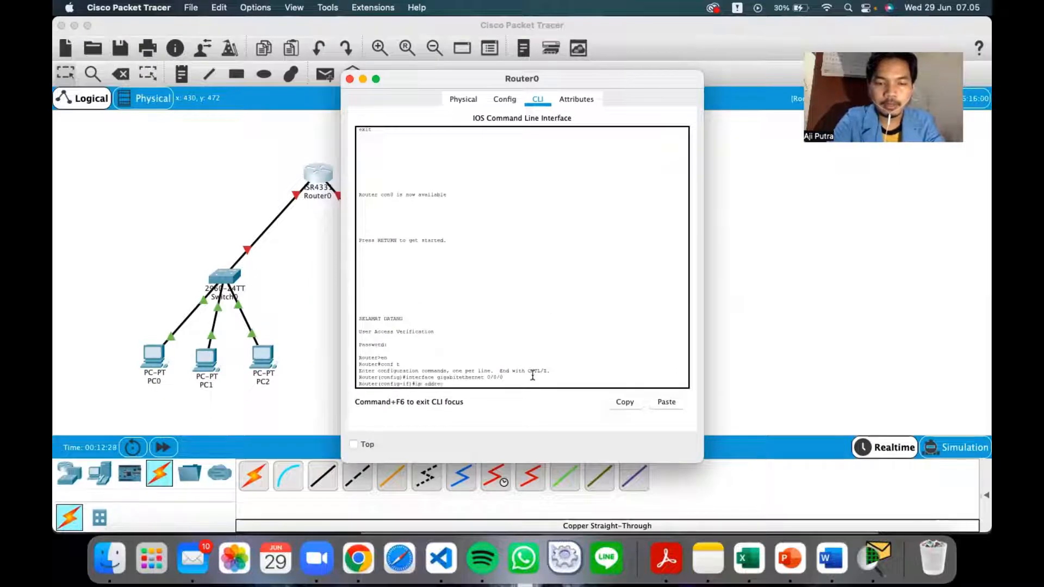
pyautogui.write('ss 192.168.10.1')
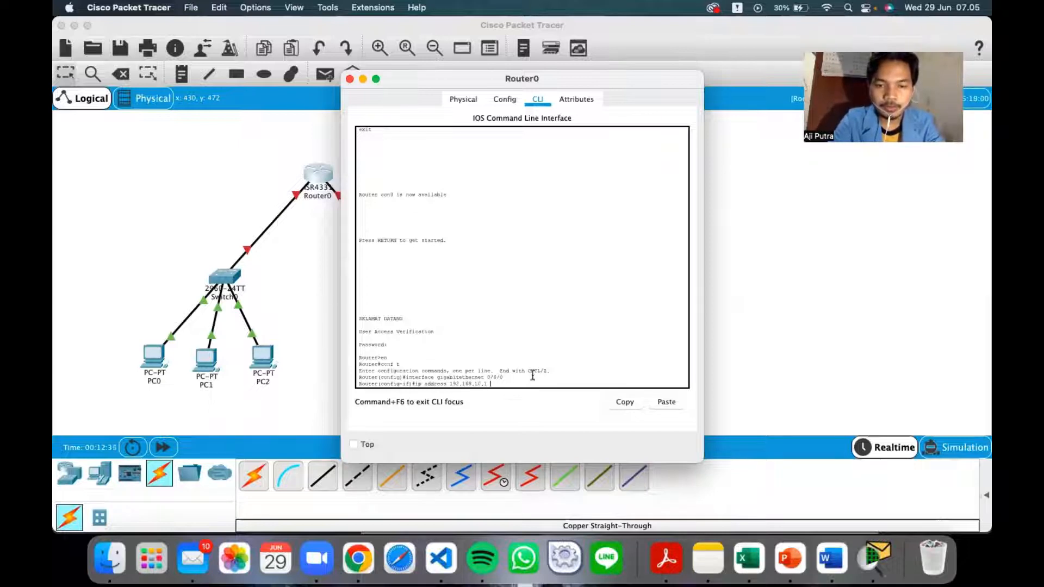
pyautogui.press('super+Tab')
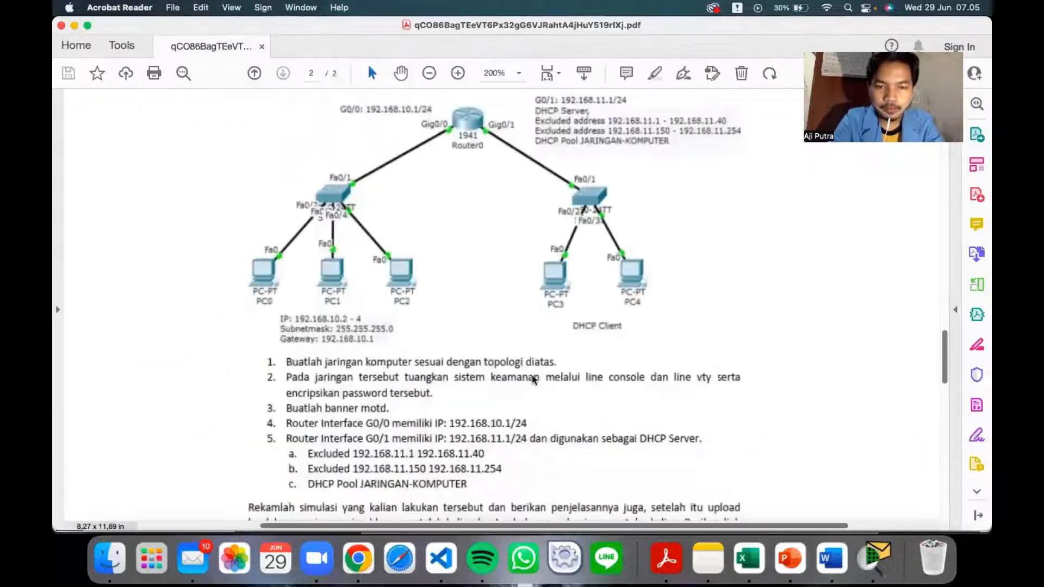
pyautogui.press('super+Tab')
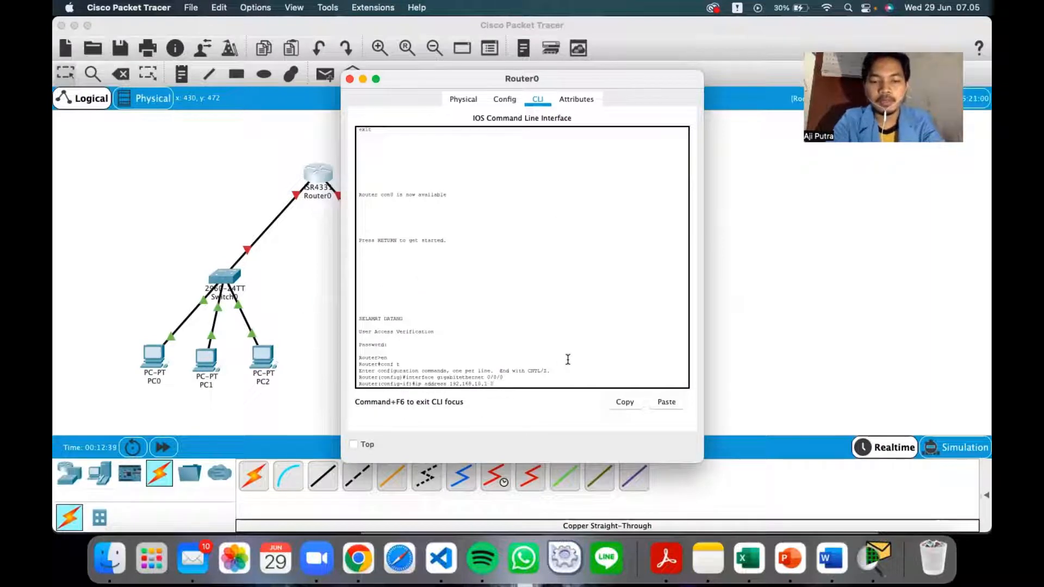
pyautogui.write('2')
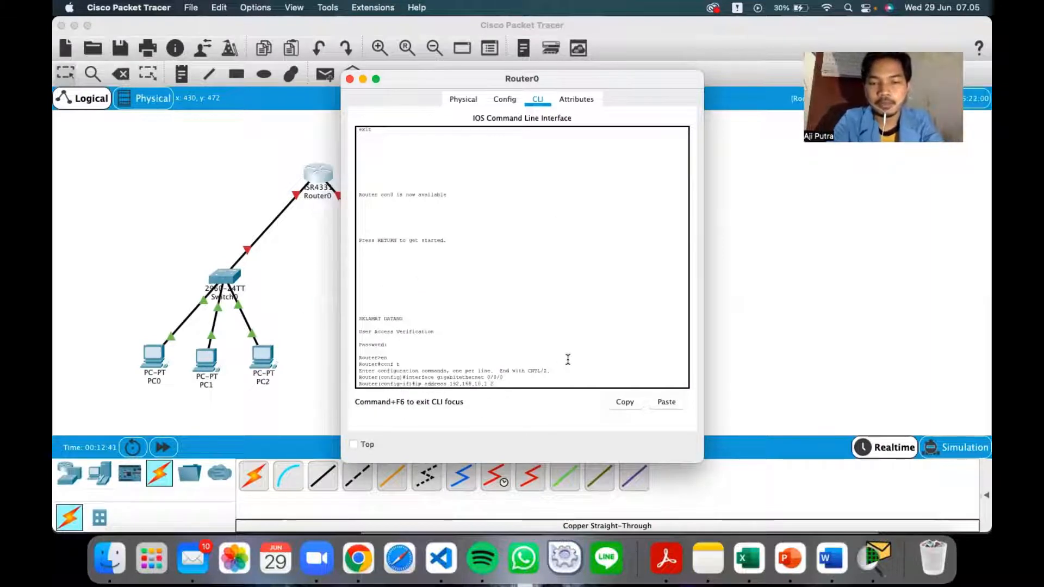
pyautogui.write('55.255.255.0')
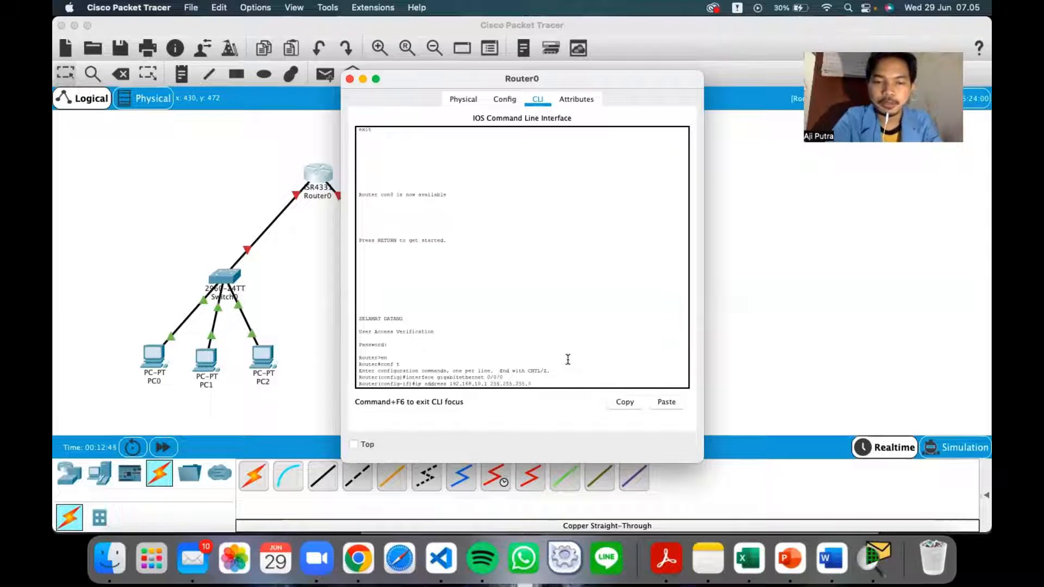
pyautogui.press('Return')
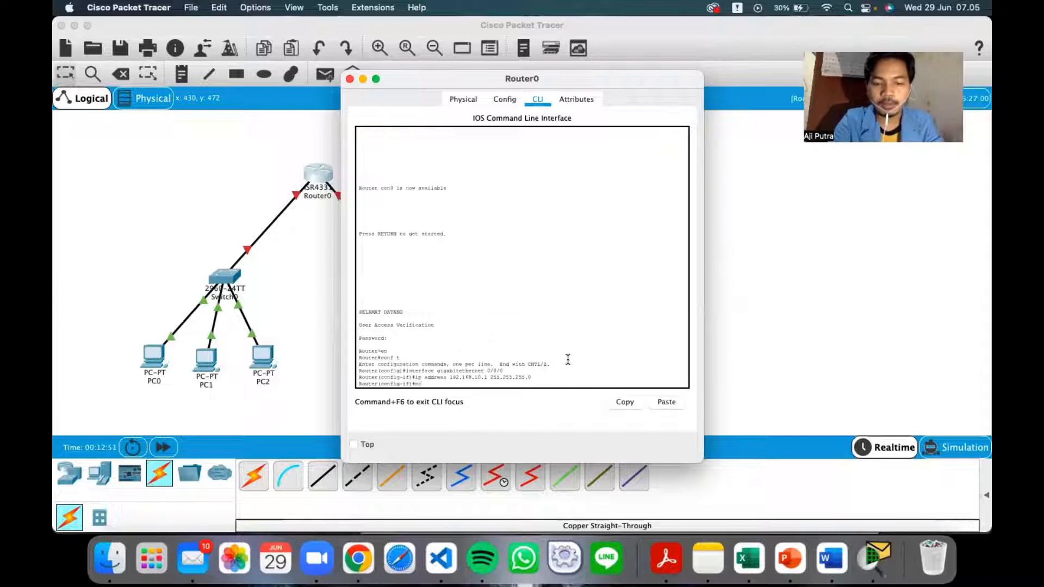
# Step: Enable gigabitethernet 0/0/0 on Router0 with no shutdown, and exit back to privileged mode
pyautogui.write('no shutdown')
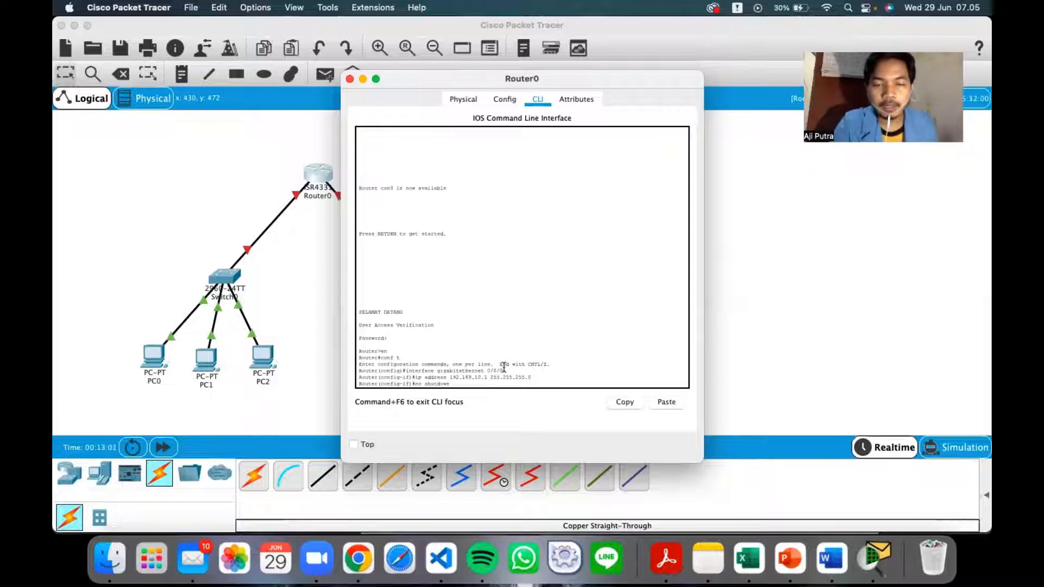
pyautogui.press('Return')
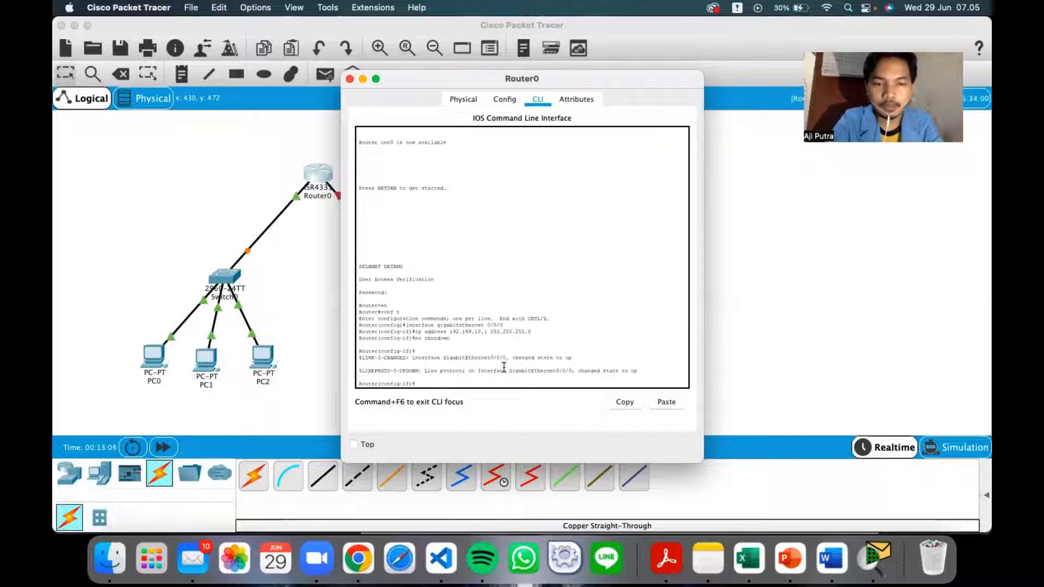
pyautogui.write('exit')
pyautogui.press('Return')
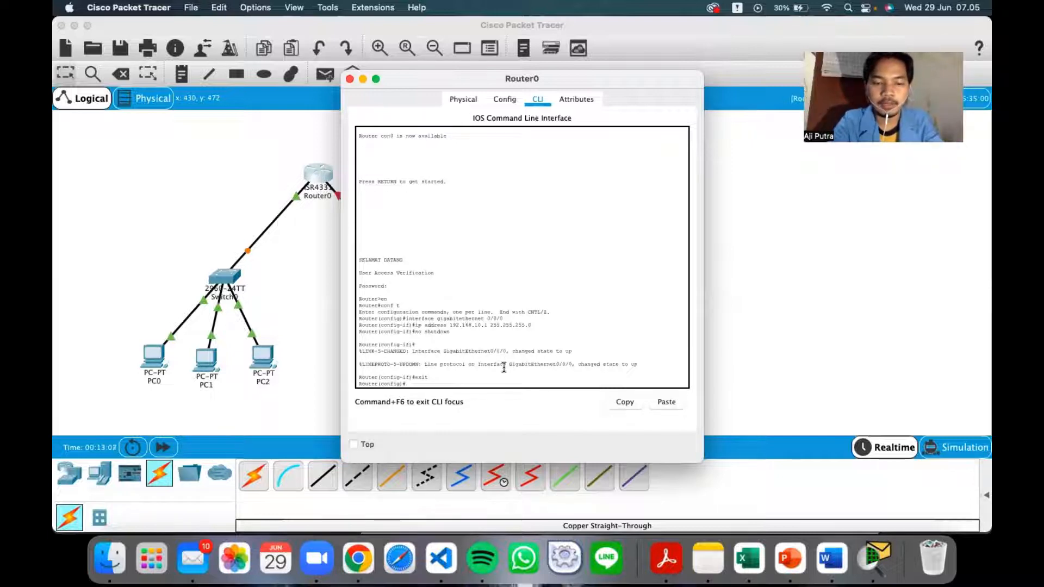
pyautogui.write('exit')
pyautogui.press('Return')
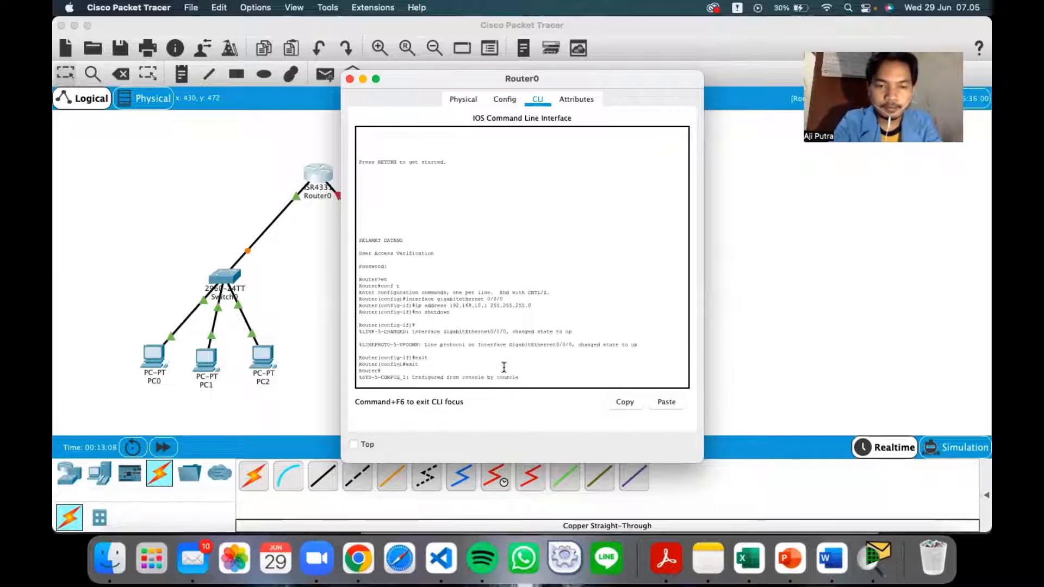
pyautogui.press('Return')
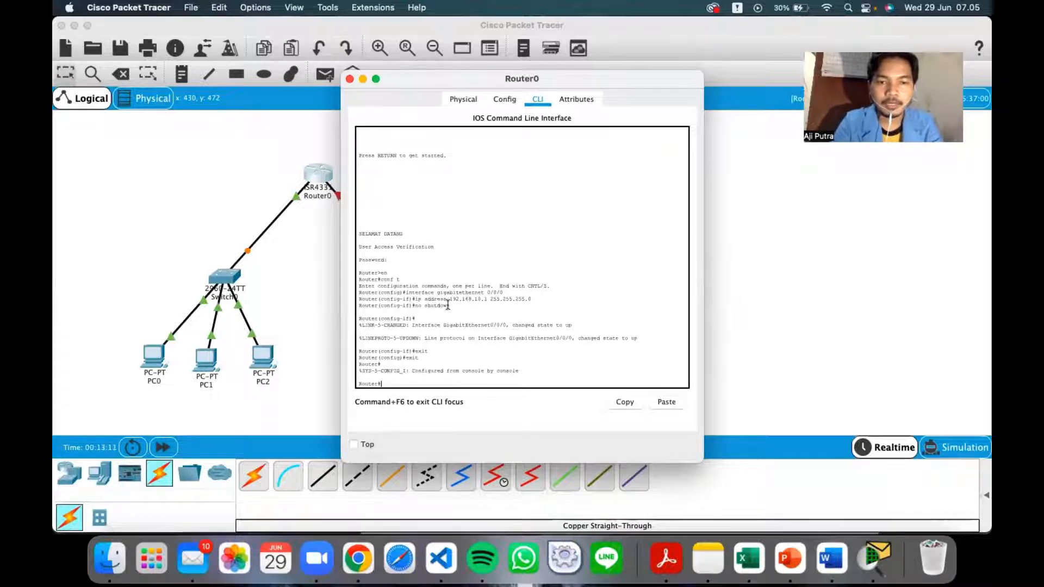
# Step: Check the interface G0/1 task in the assignment PDF in Acrobat Reader, and enter global configuration mode on Router0 in Cisco Packet Tracer with conf t
pyautogui.press('super+Tab')
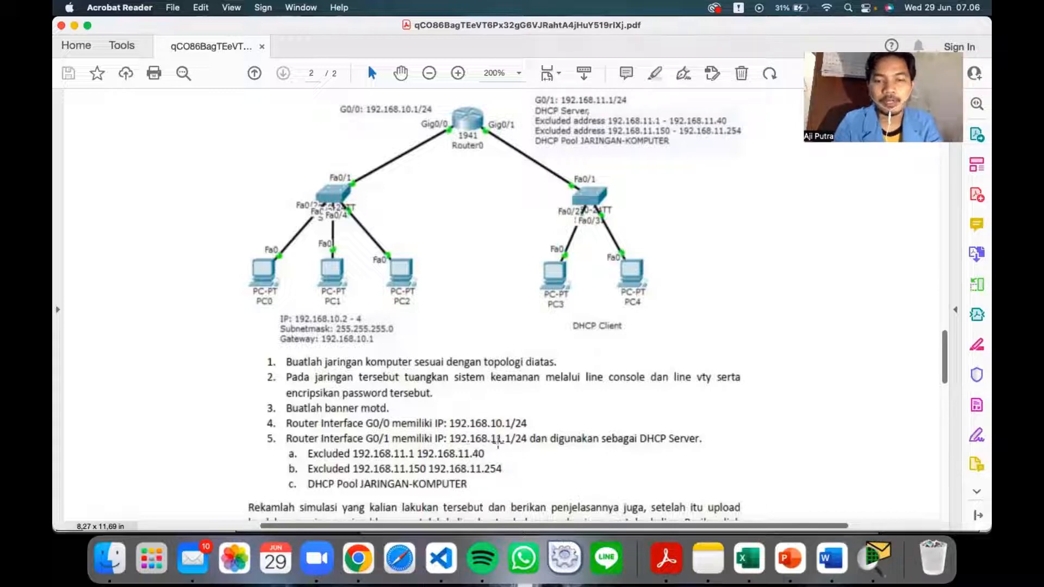
pyautogui.press('super+Tab')
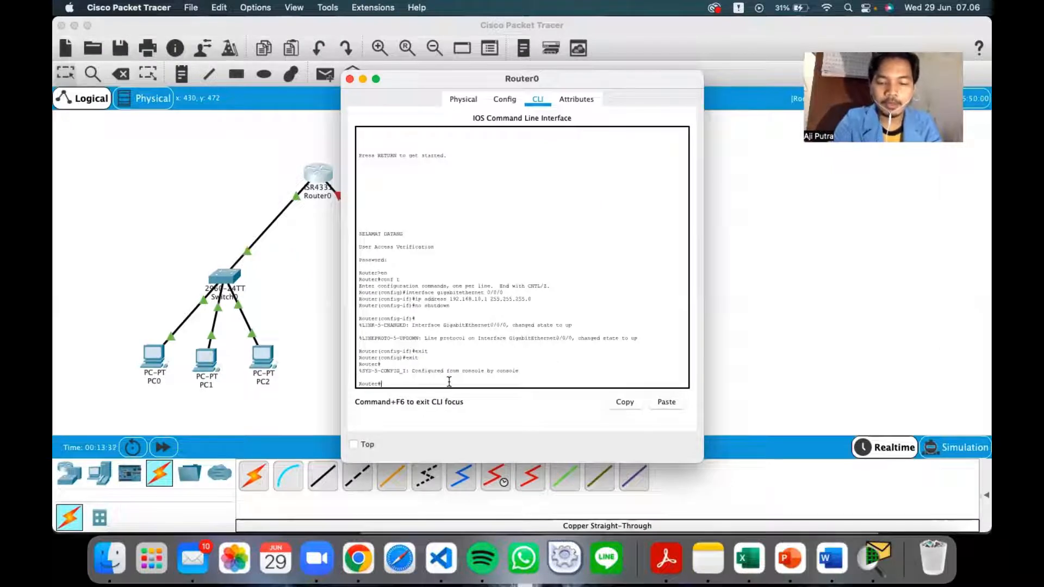
pyautogui.write('conf t')
pyautogui.press('Return')
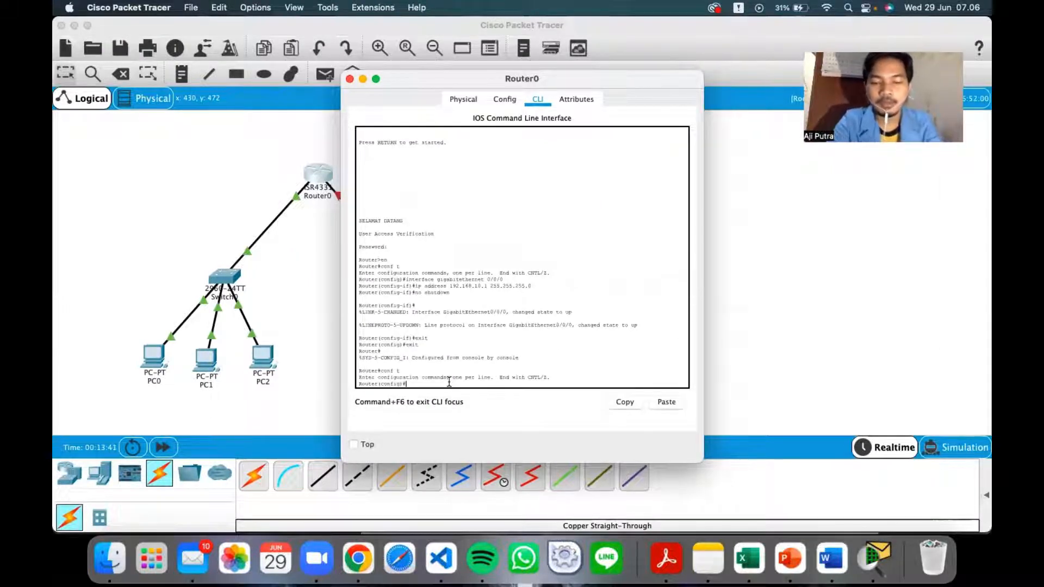
# Step: Try to enter interface configuration mode for gigabitethernet 0/0/1 on Router0
pyautogui.write('interface gi')
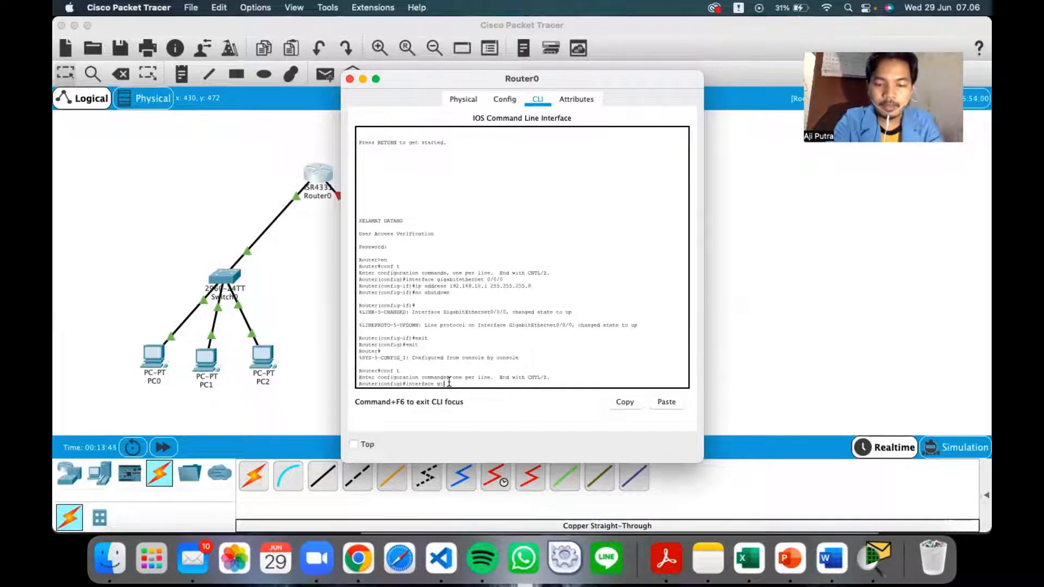
pyautogui.write('gabiteth')
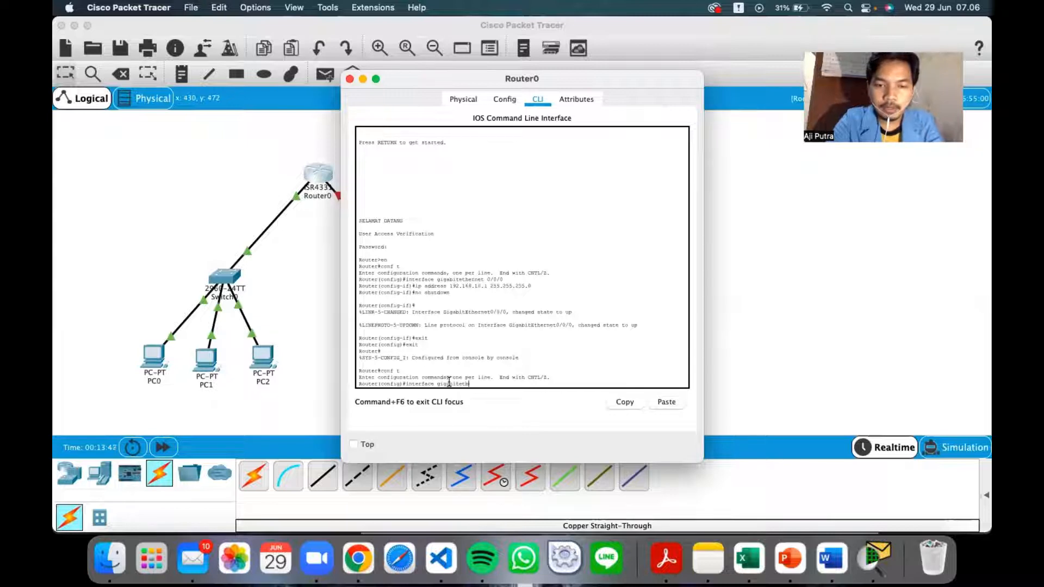
pyautogui.write('er')
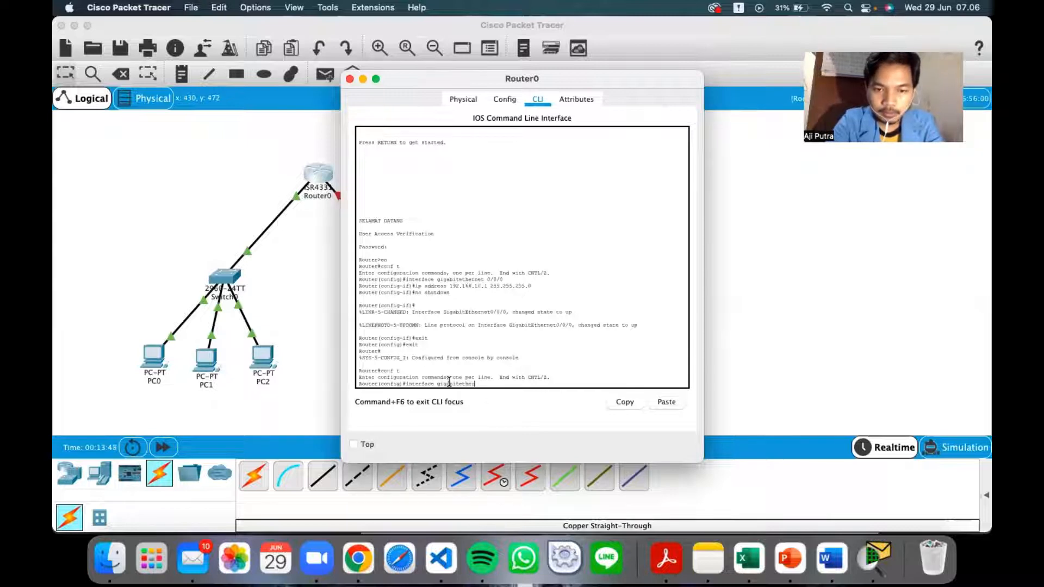
pyautogui.press('BackSpace')
pyautogui.press('BackSpace')
pyautogui.press('BackSpace')
pyautogui.press('BackSpace')
pyautogui.press('BackSpace')
pyautogui.press('BackSpace')
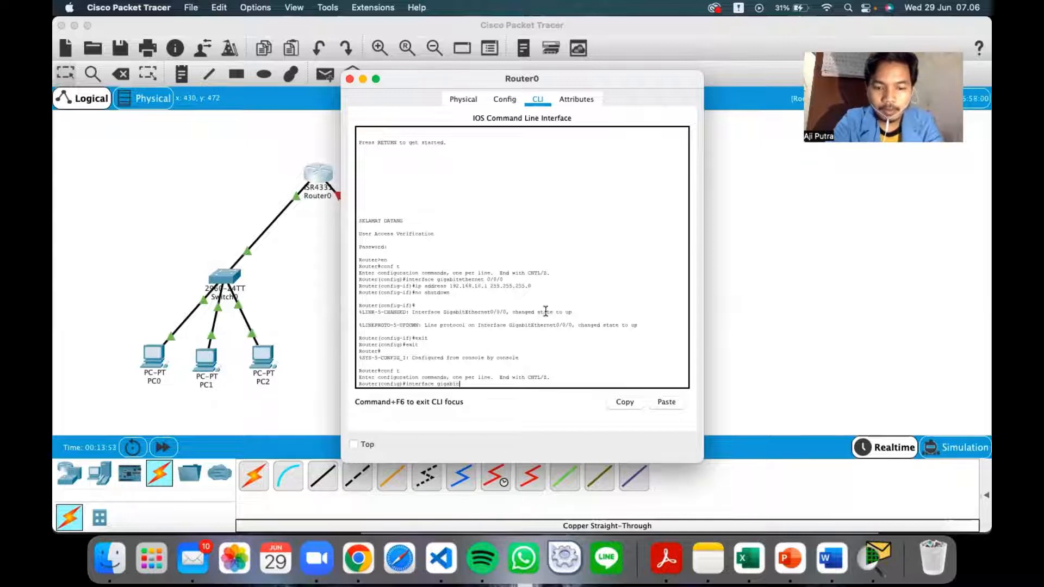
pyautogui.write('tethernet')
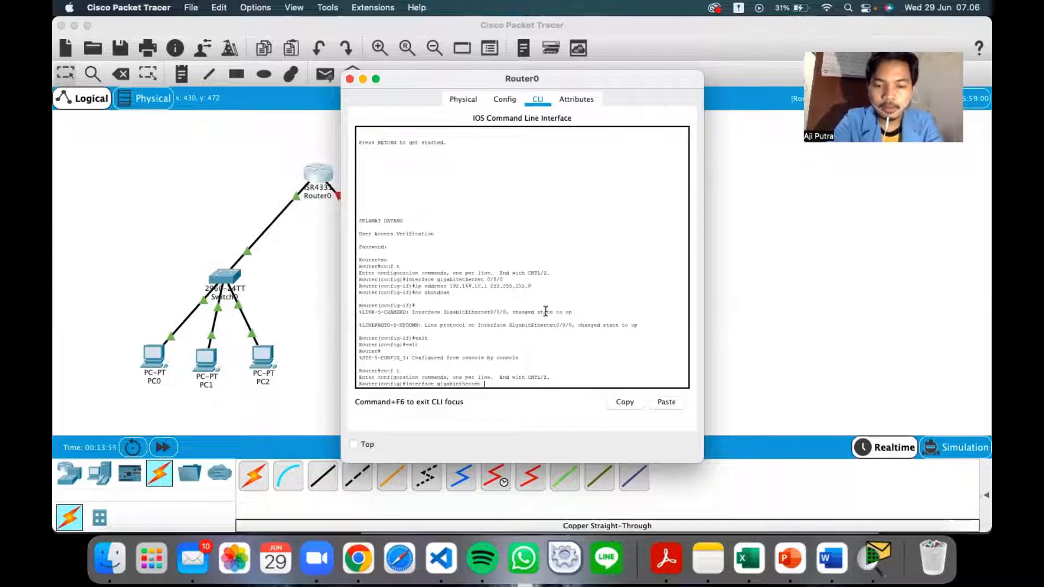
pyautogui.write(' 0/0/0')
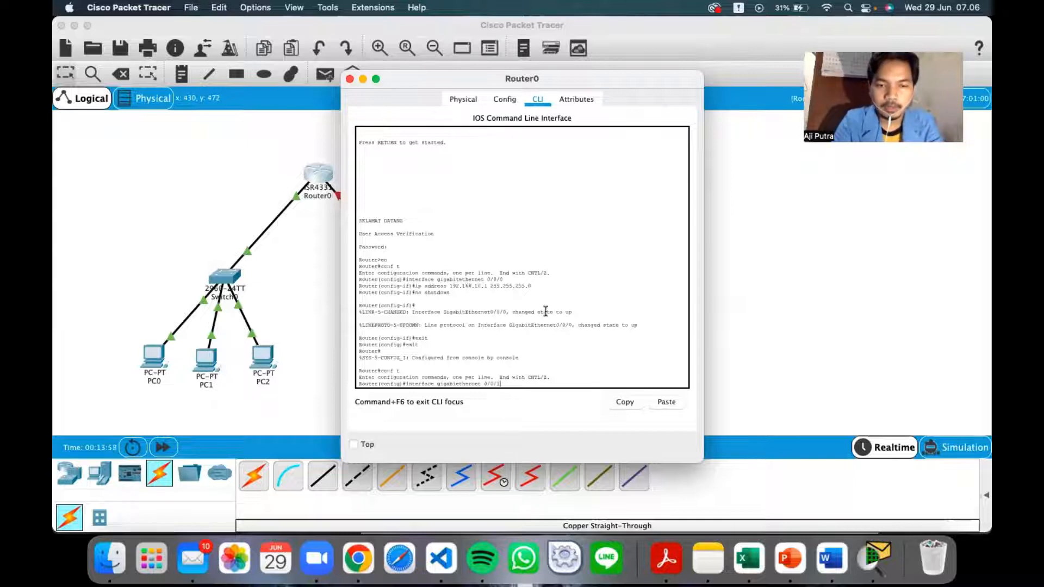
pyautogui.press('Return')
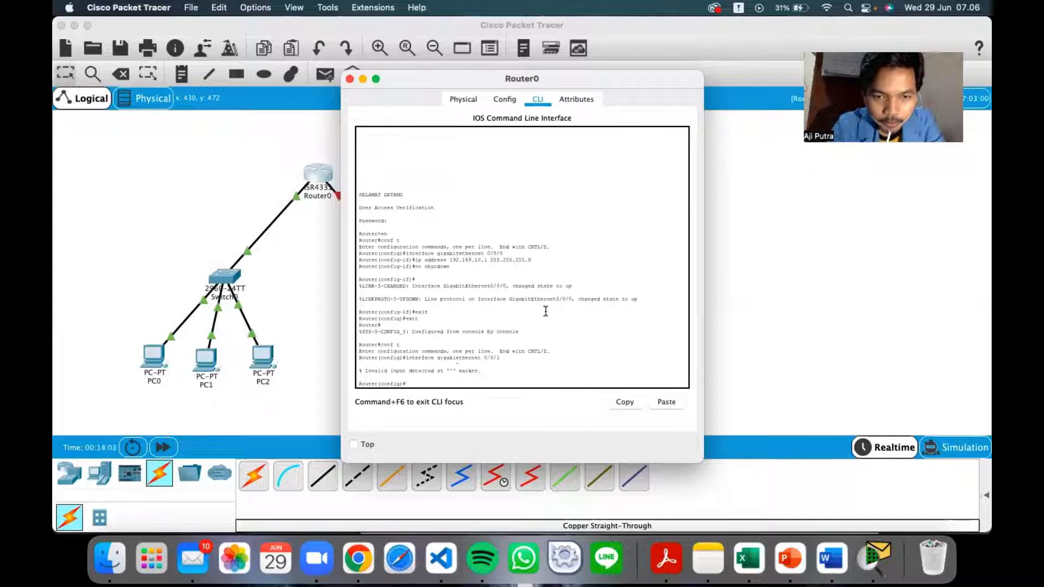
# Step: Recall the misspelled interface command, correct it to interface gigabitethernet 0/0/1, and run it
pyautogui.press('Up')
pyautogui.press('Left')
pyautogui.press('Left')
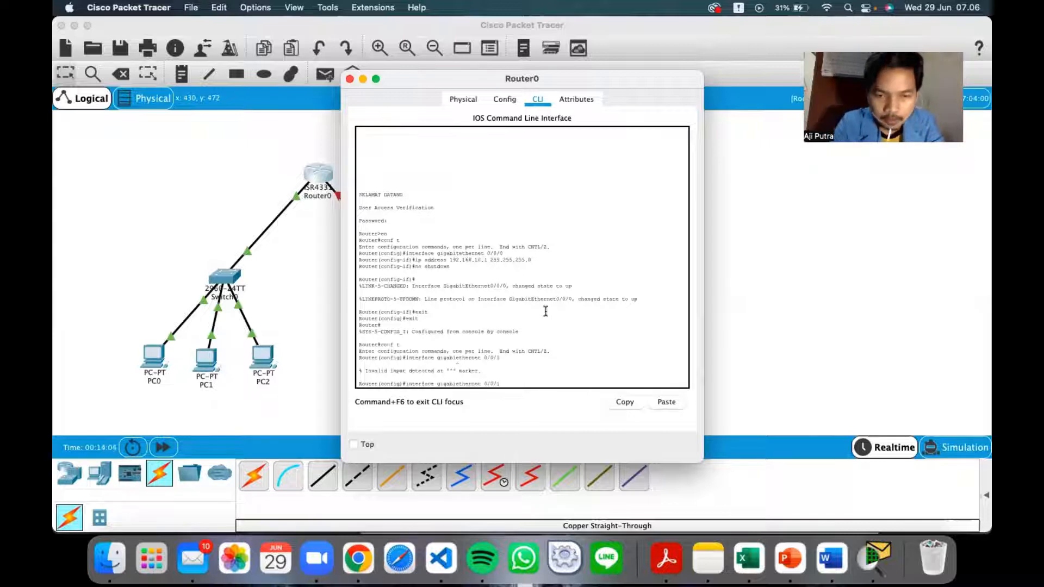
pyautogui.press('Left')
pyautogui.press('Left')
pyautogui.press('Left')
pyautogui.press('Left')
pyautogui.press('Left')
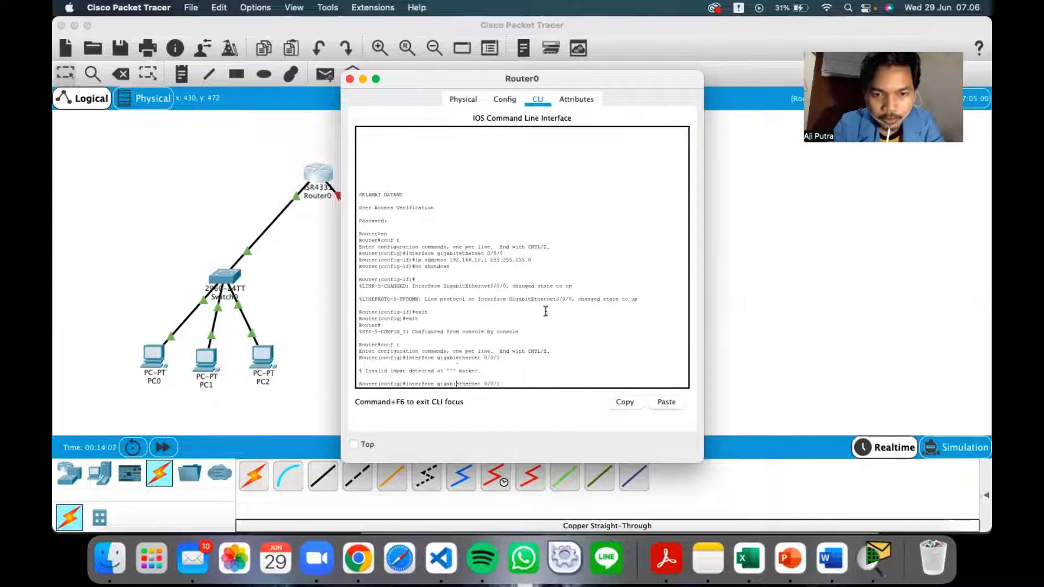
pyautogui.write('t')
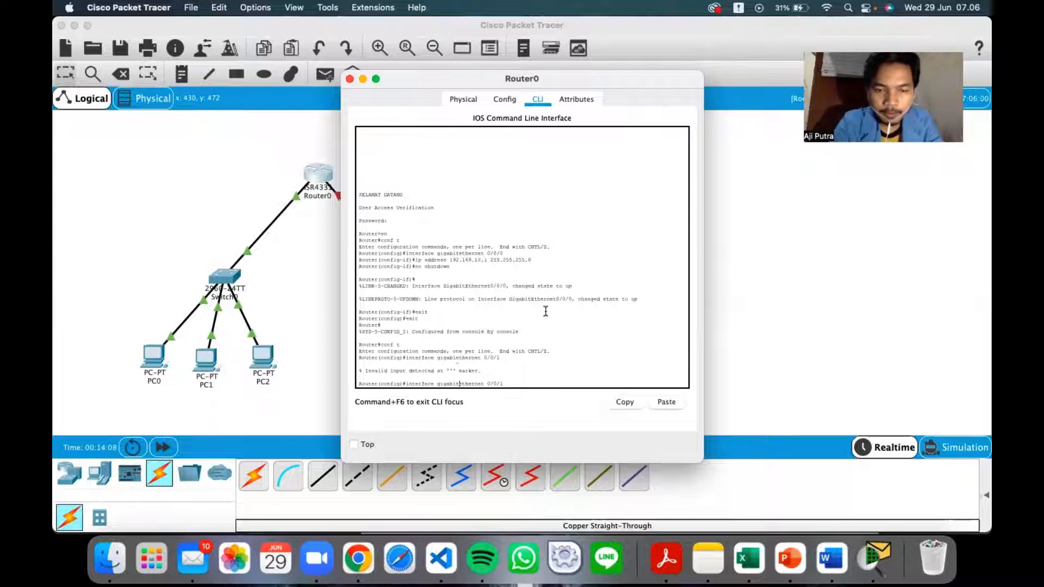
pyautogui.press('Right')
pyautogui.press('Right')
pyautogui.press('Right')
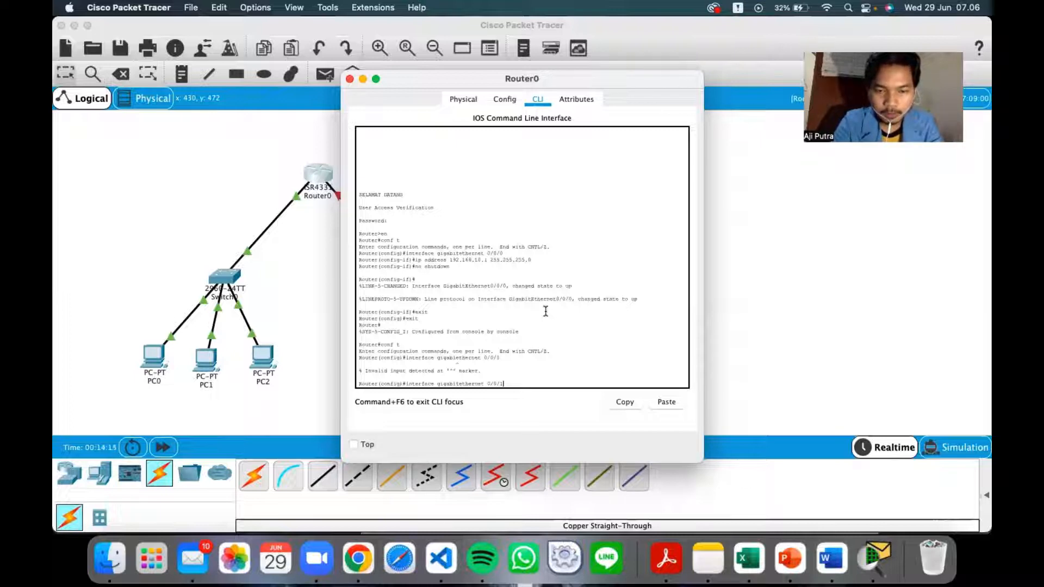
pyautogui.press('Return')
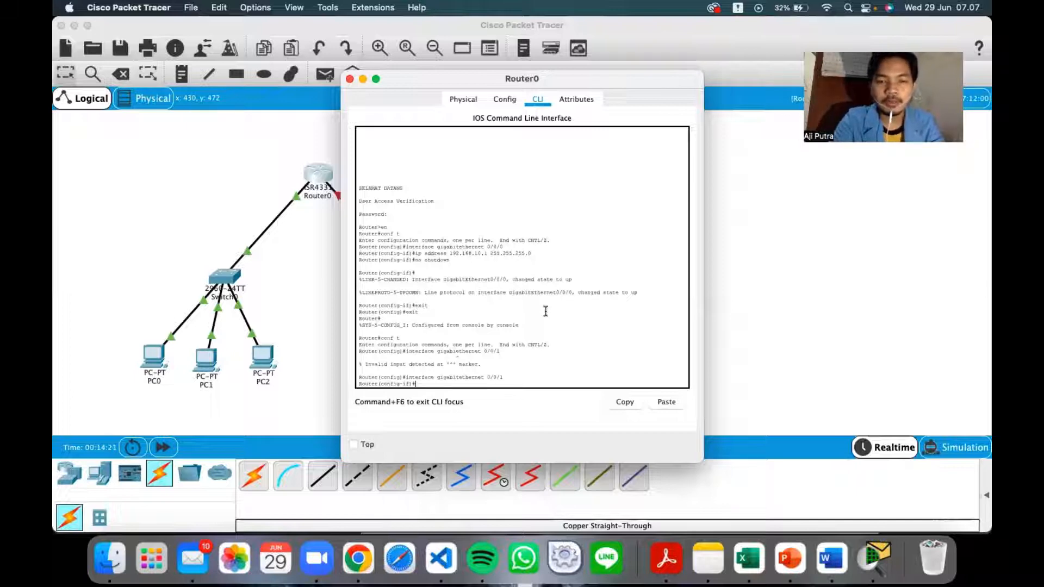
# Step: Assign IP address 192.168.11.1 with subnet mask 255.255.255.0 to gigabitethernet 0/0/1, consulting the assignment PDF in Acrobat Reader for the values
pyautogui.write('i')
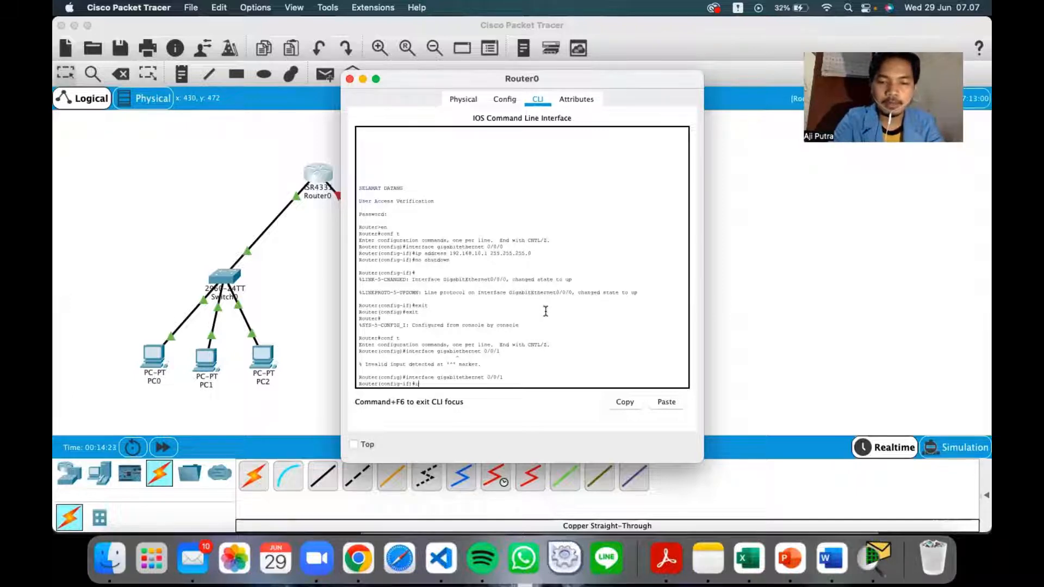
pyautogui.write('p address')
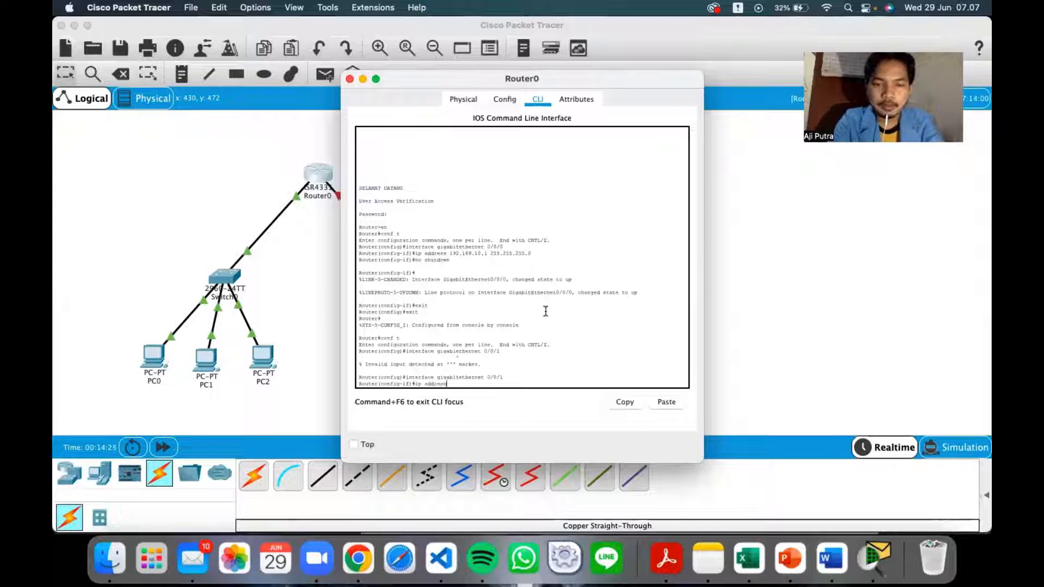
pyautogui.press('super+Tab')
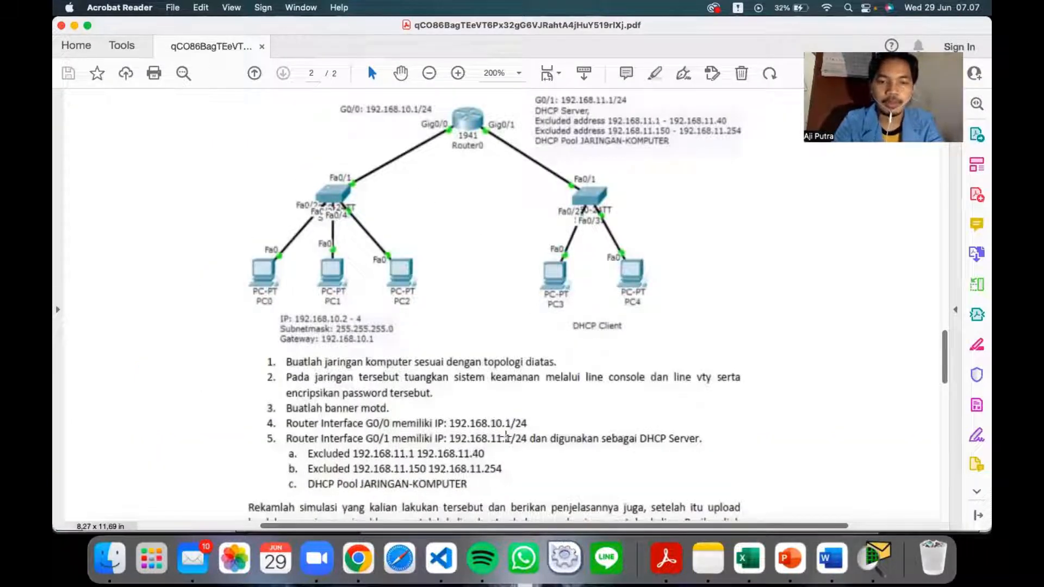
pyautogui.press('super+Tab')
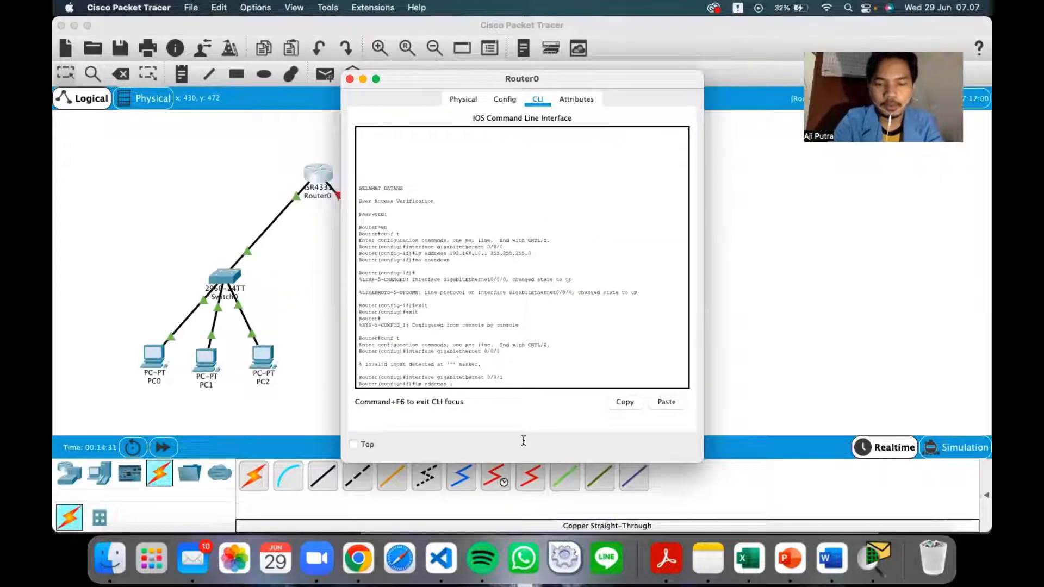
pyautogui.write('192.168.11.1')
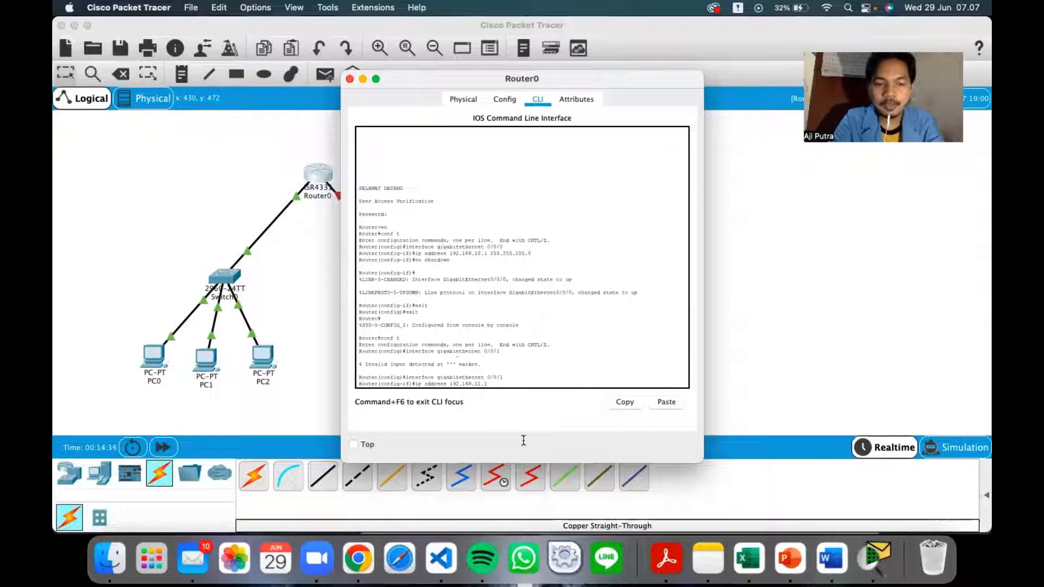
pyautogui.press('super+Tab')
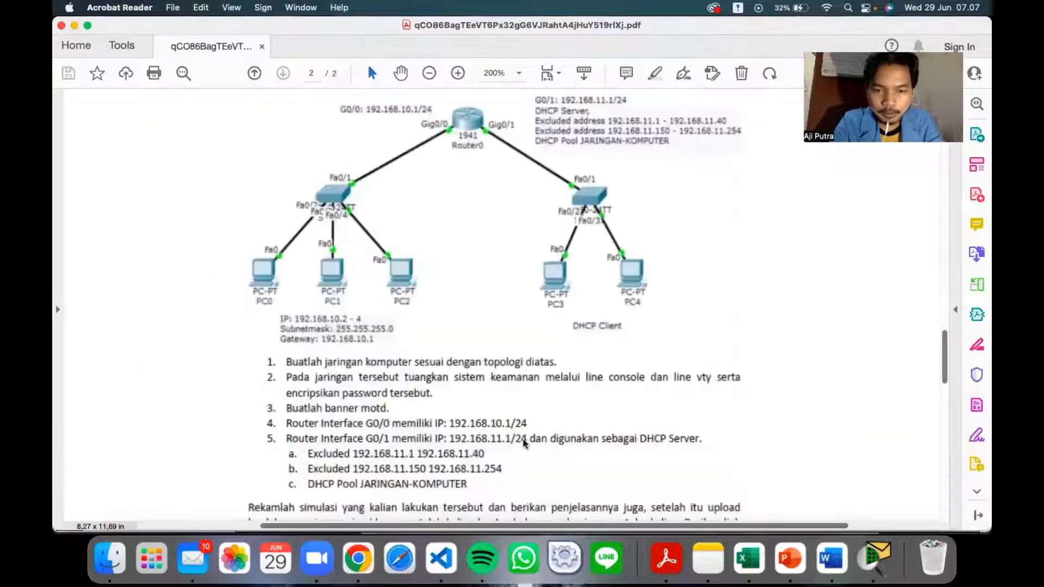
pyautogui.press('super+Tab')
pyautogui.write('68.11.1 ')
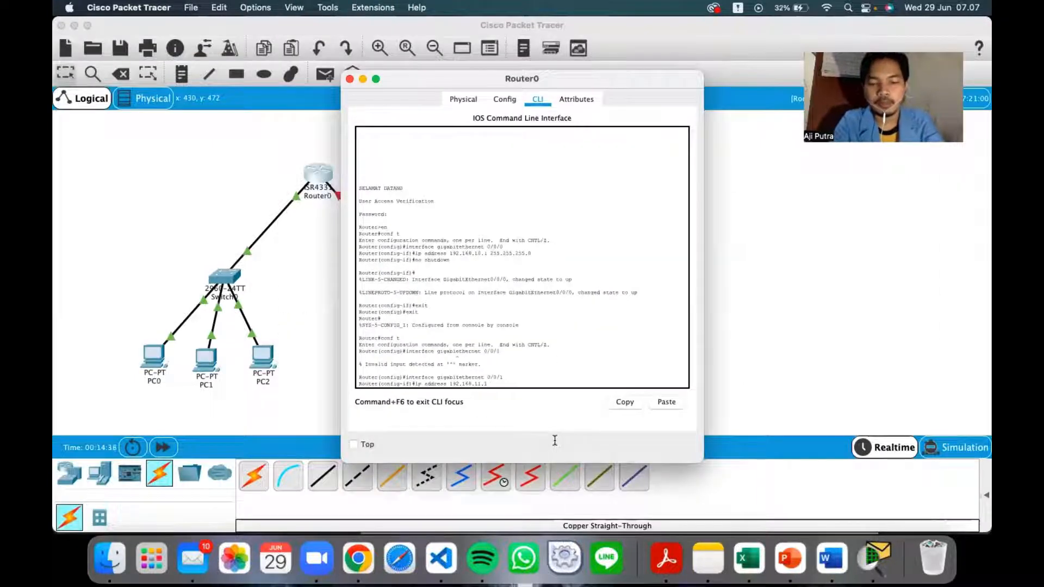
pyautogui.write('255.25')
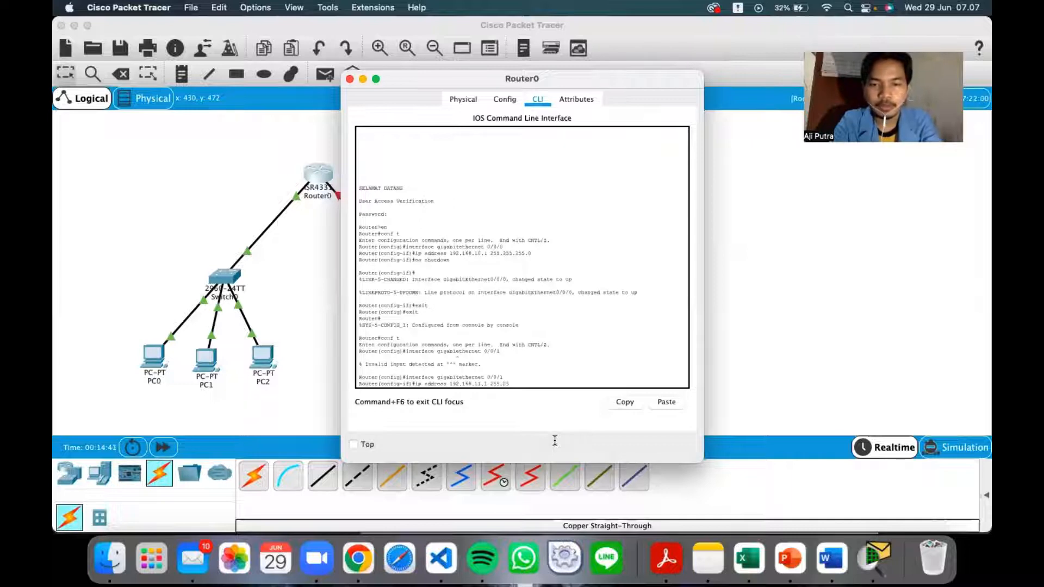
pyautogui.write('5.255')
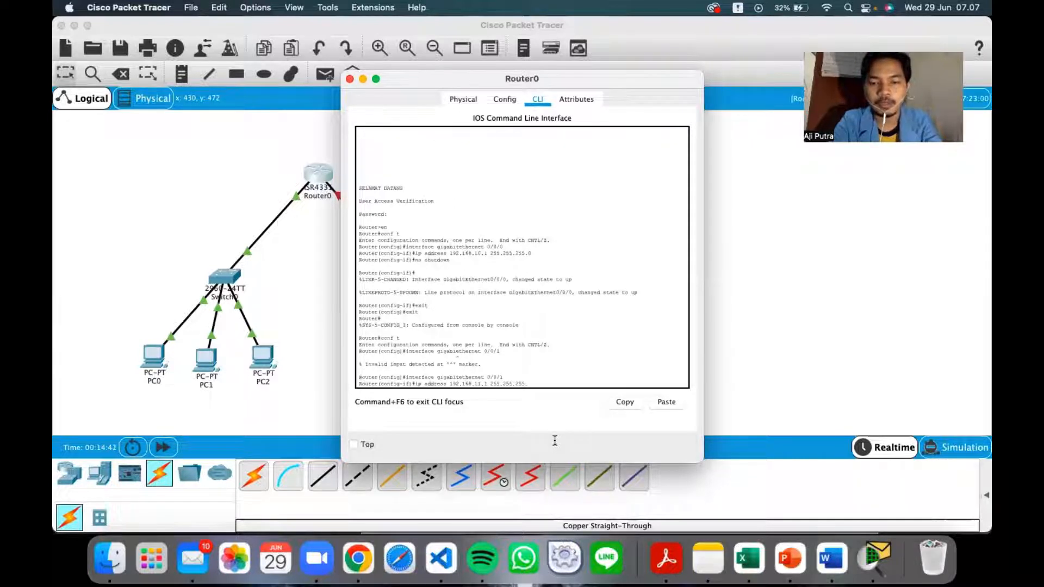
pyautogui.write('.0')
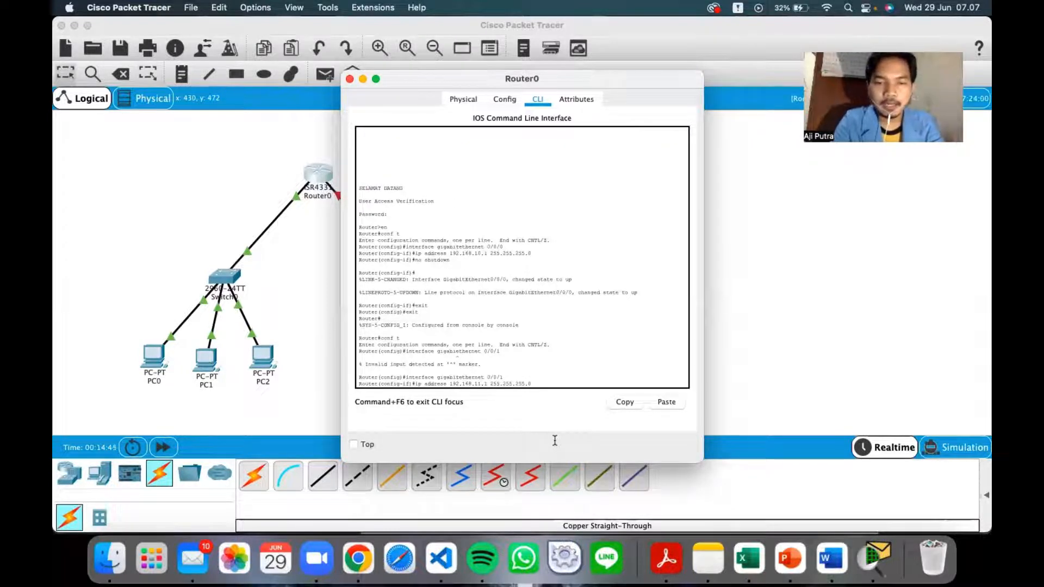
pyautogui.press('Return')
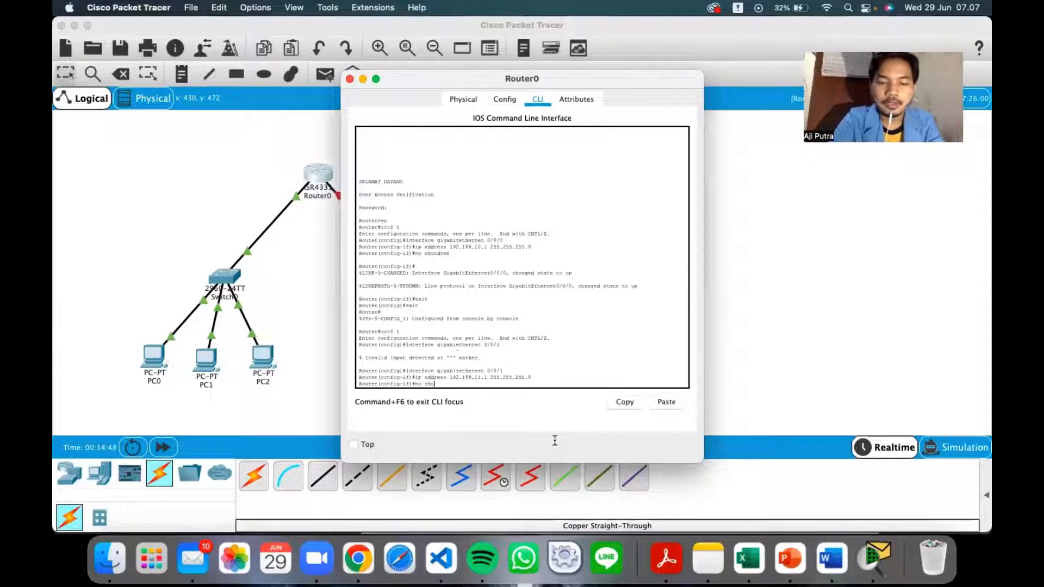
# Step: Enable gigabitethernet 0/0/1 on Router0 with no shutdown
pyautogui.write('no sh')
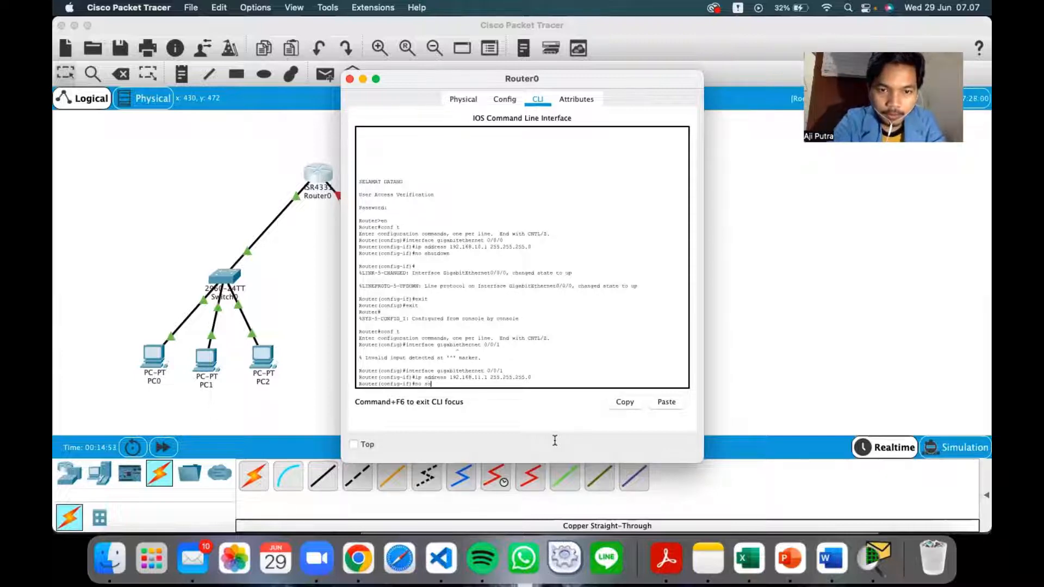
pyautogui.write('utsh')
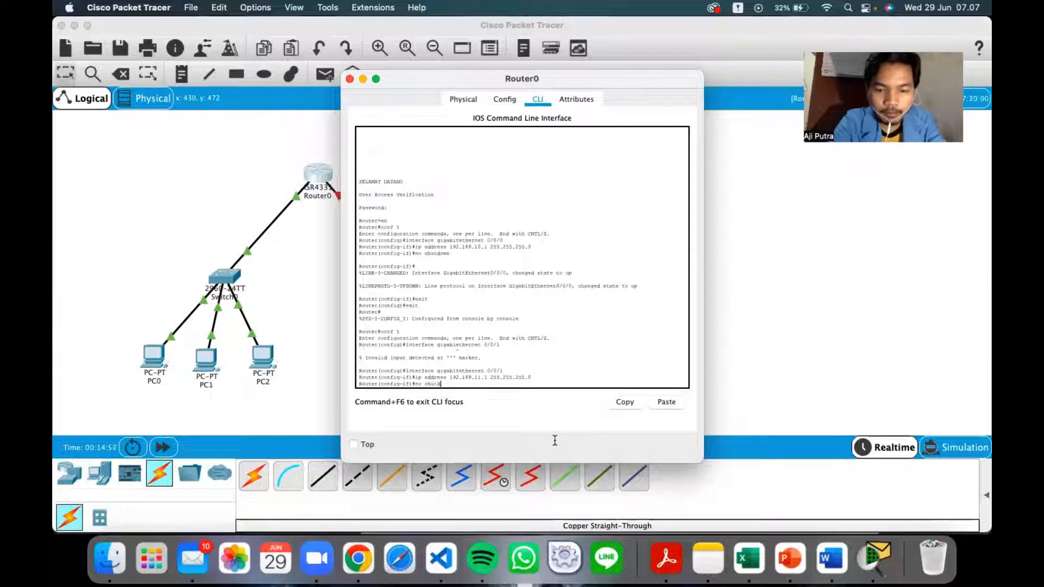
pyautogui.press('Return')
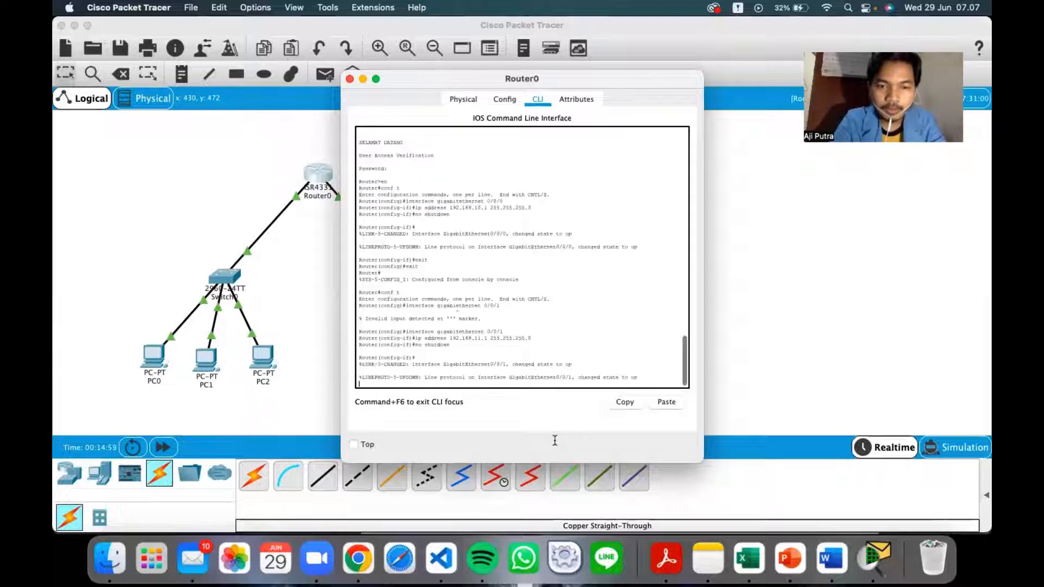
pyautogui.press('Return')
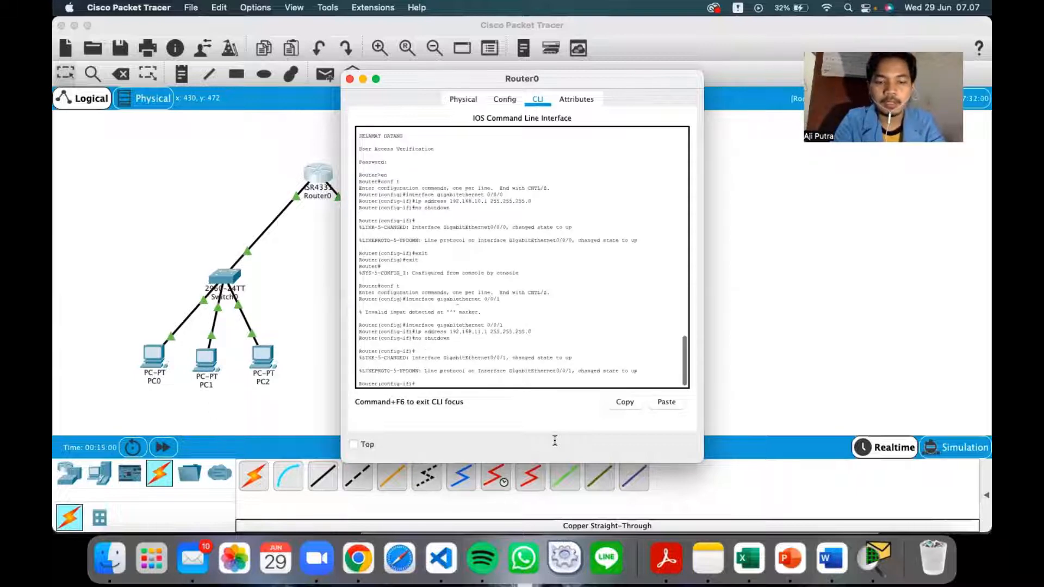
# Step: Leave interface and global configuration modes on Router0, returning to privileged EXEC mode
pyautogui.write('exit')
pyautogui.press('Return')
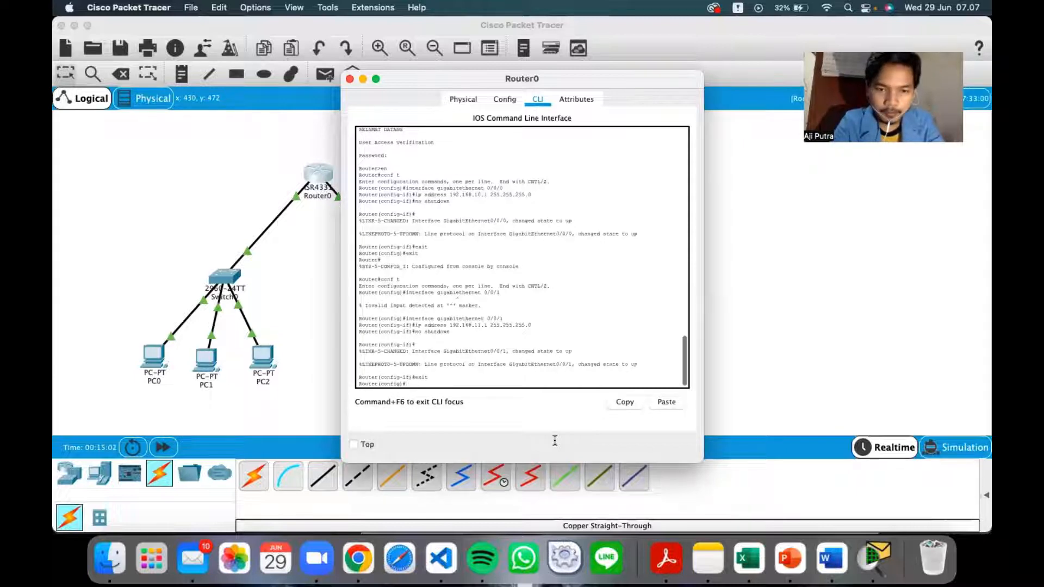
pyautogui.write('exit')
pyautogui.press('Return')
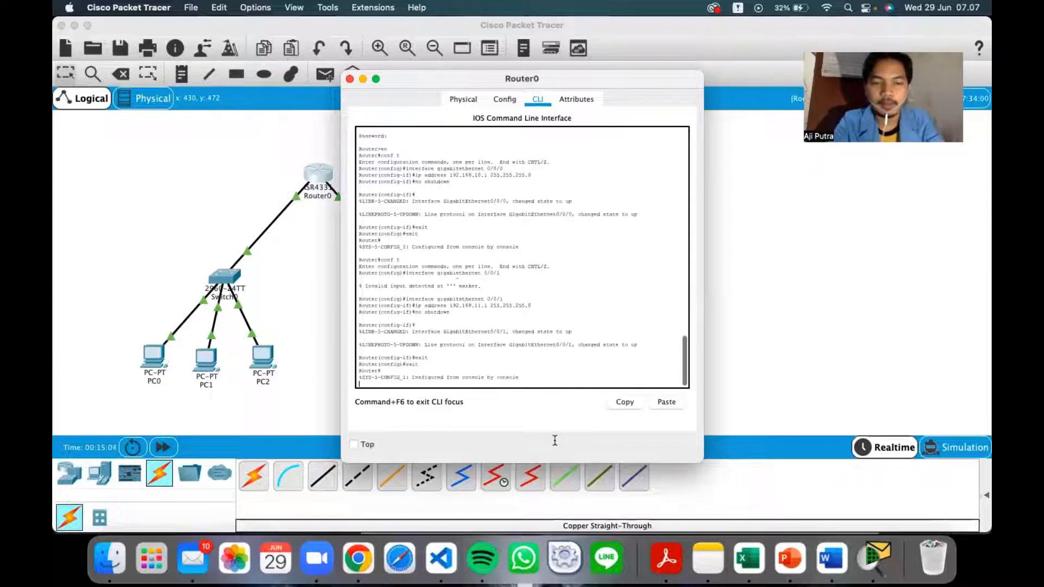
# Step: Consult the DHCP requirements in the assignment PDF in Acrobat Reader, then re-enter global configuration mode on Router0 in Packet Tracer
pyautogui.press('super+Tab')
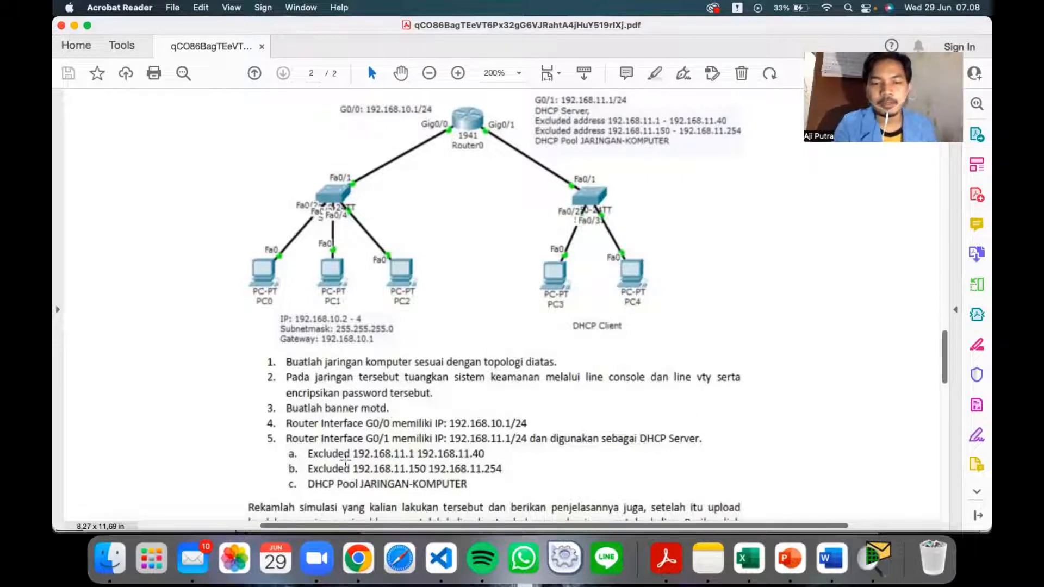
pyautogui.press('super+Tab')
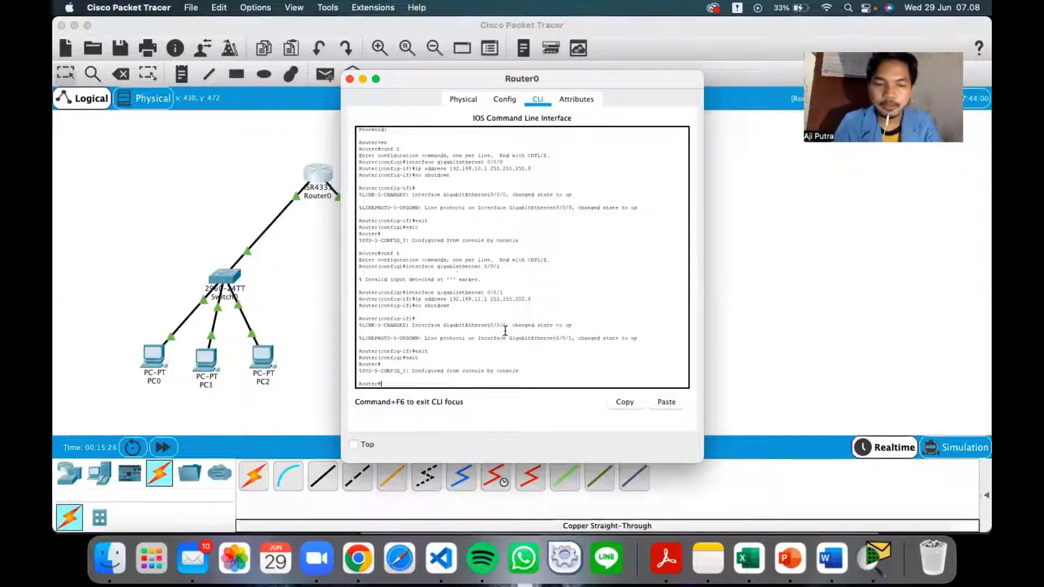
pyautogui.write('conf ')
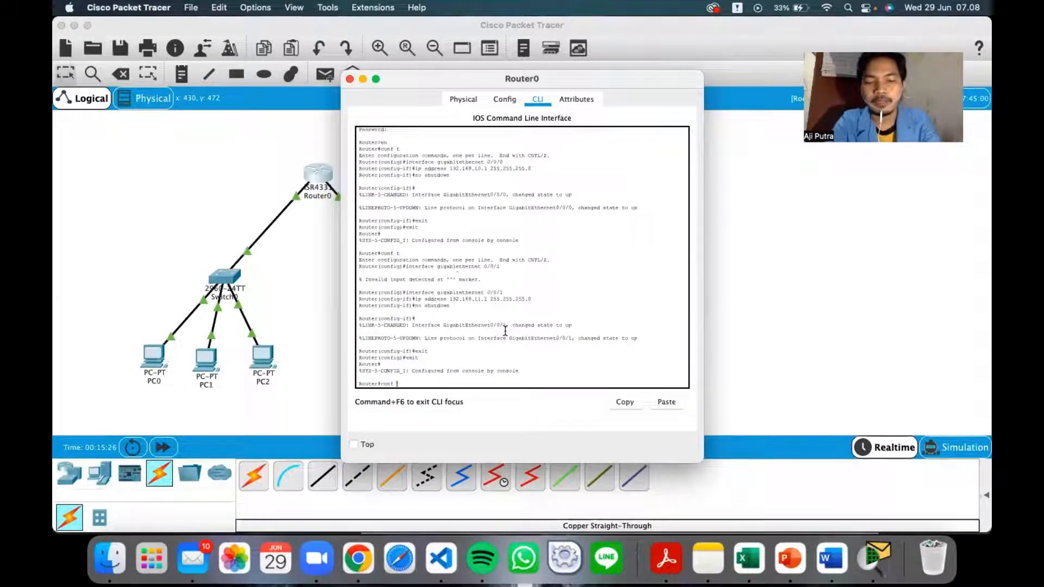
pyautogui.write('t')
pyautogui.press('Return')
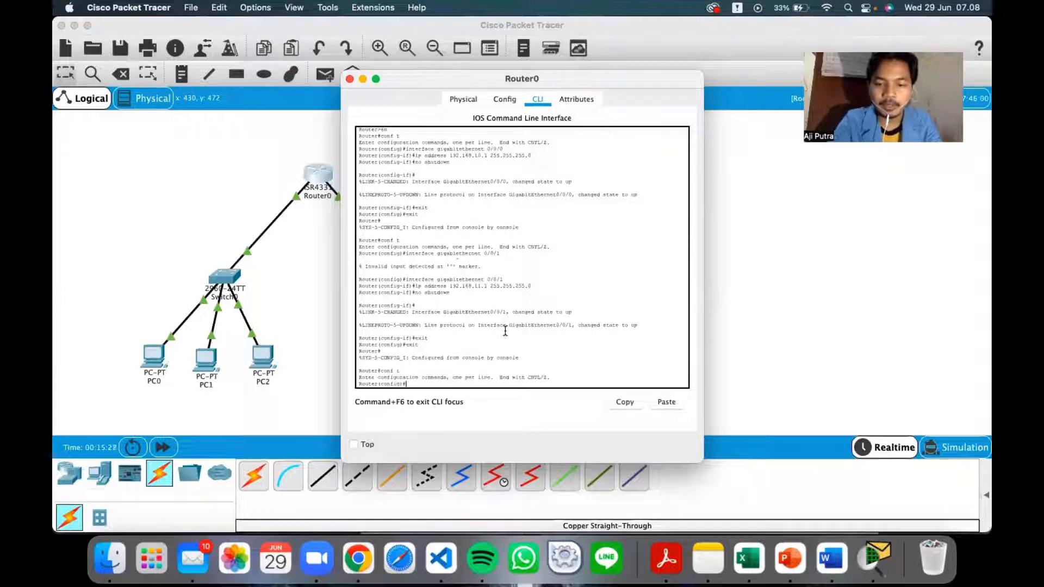
# Step: Try to exclude 192.168.11.1 through 192.168.11.40 from DHCP with ip dhcp excluded address, checking the range in the assignment PDF
pyautogui.write('ip dh')
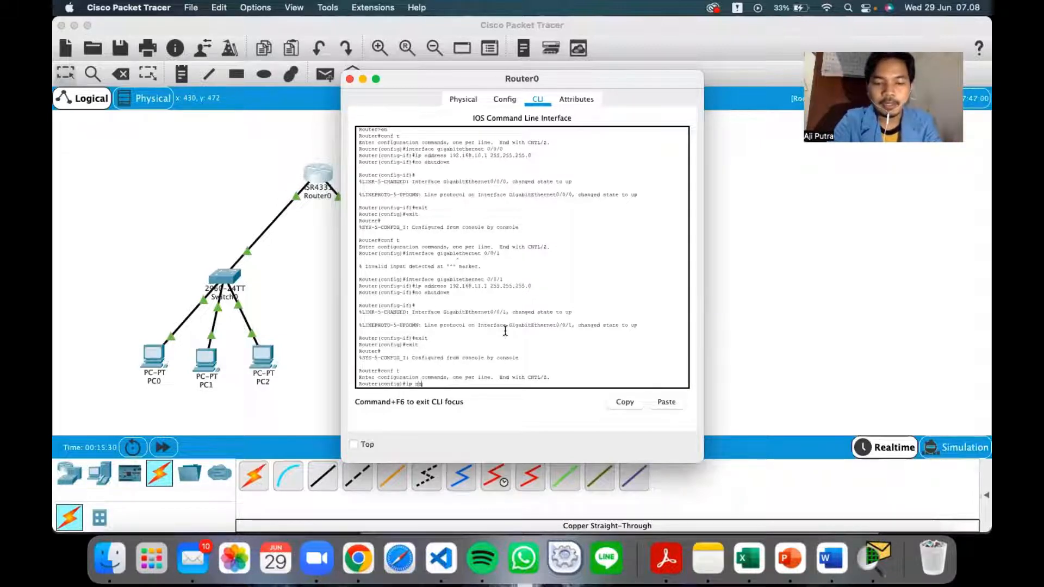
pyautogui.write('cp exc')
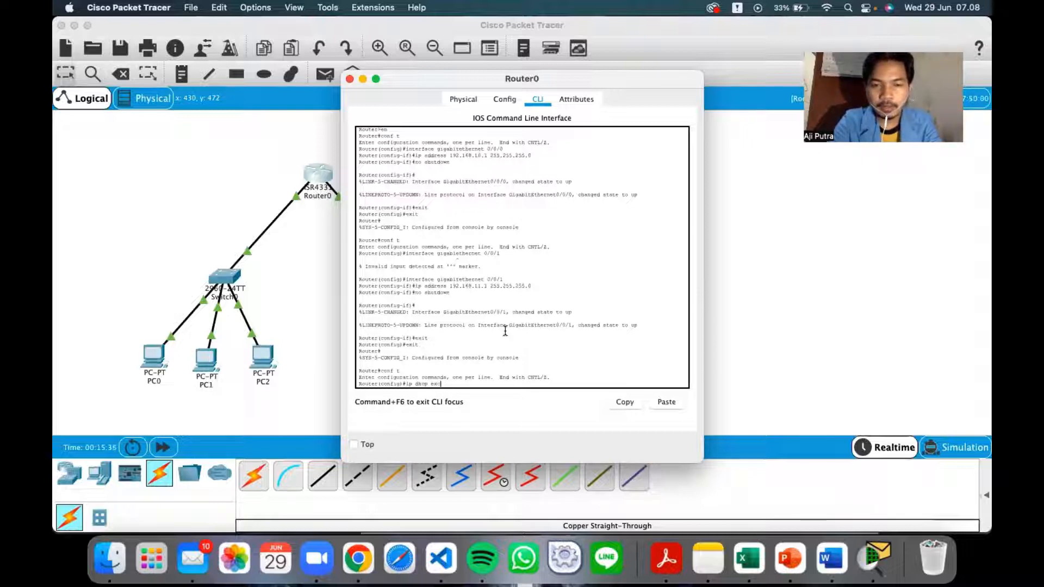
pyautogui.write('luded')
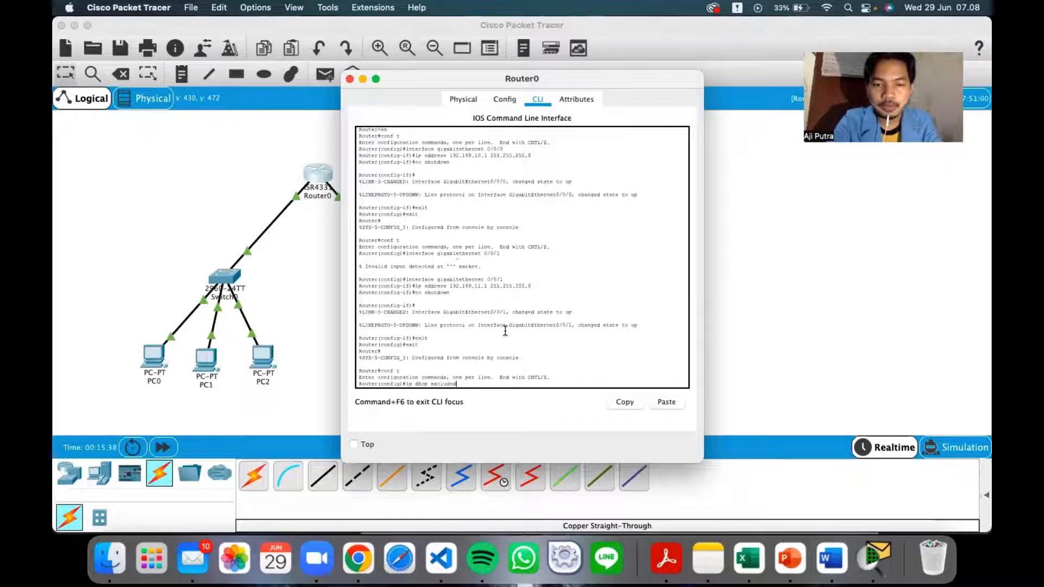
pyautogui.press('super+Tab')
pyautogui.press('super+Tab')
pyautogui.press('super+Tab')
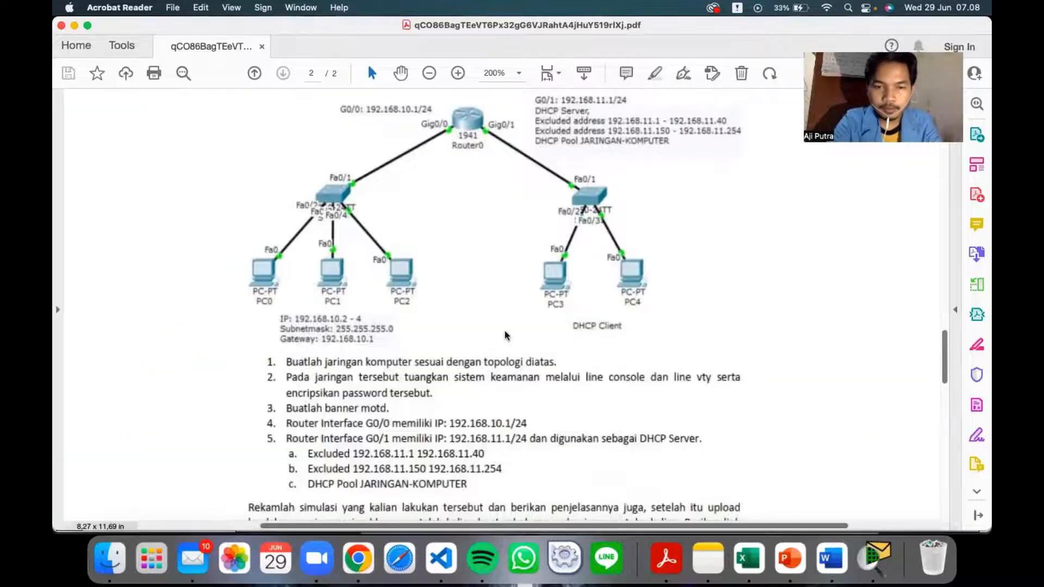
pyautogui.press('super+Tab')
pyautogui.write('sd')
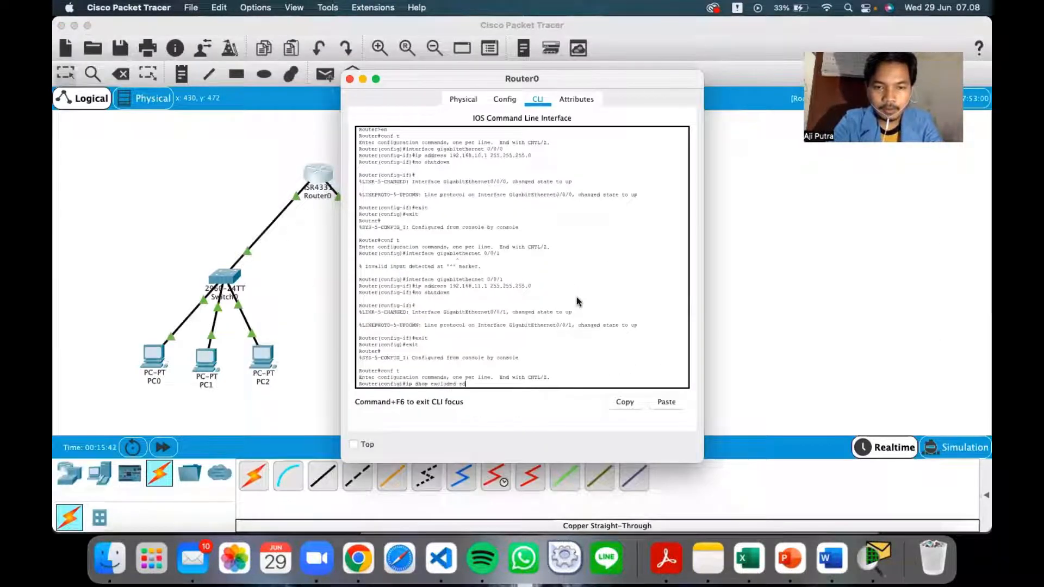
pyautogui.write('dress')
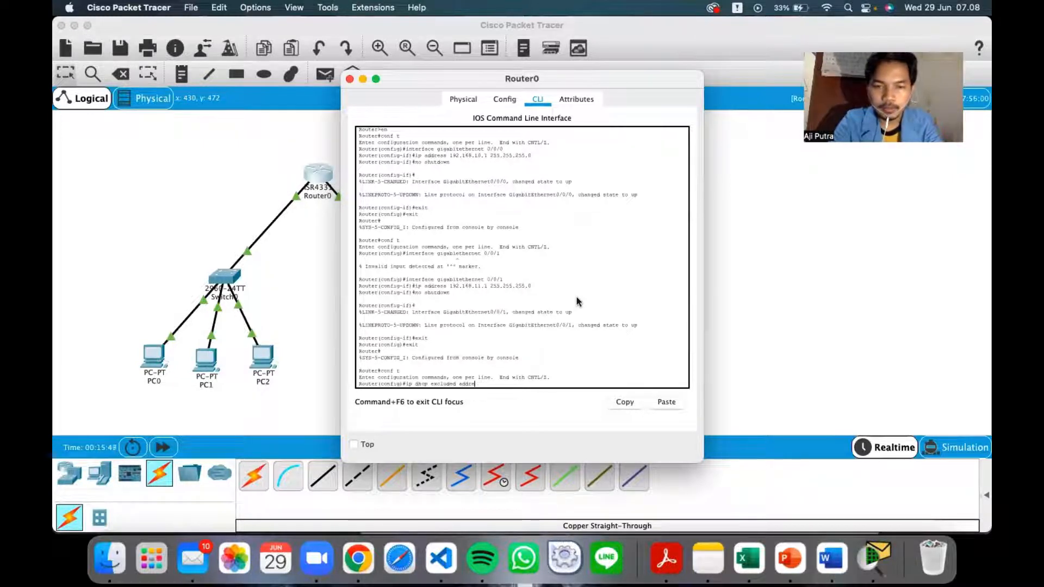
pyautogui.write('ss')
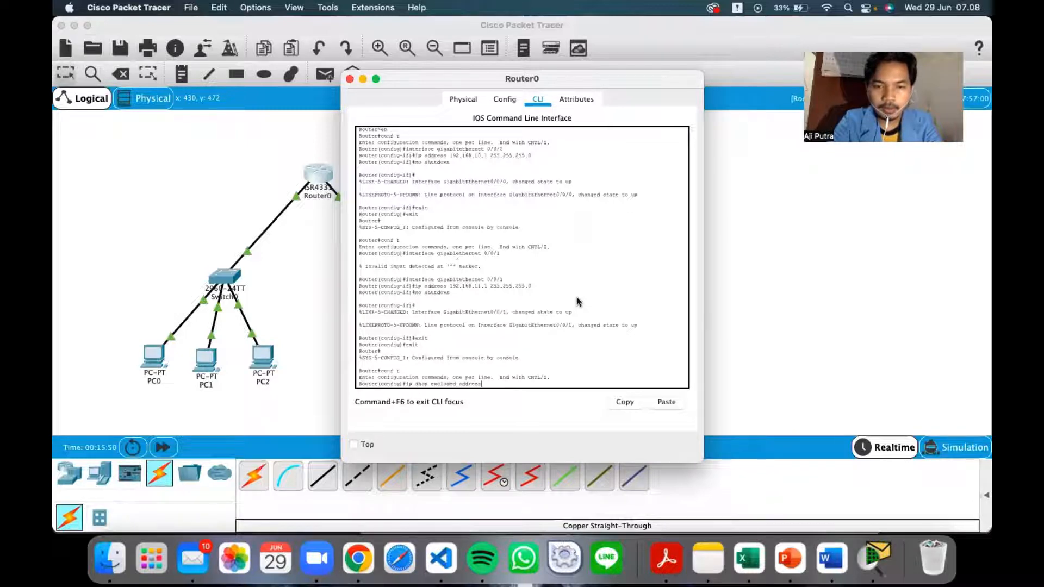
pyautogui.press('super+Tab')
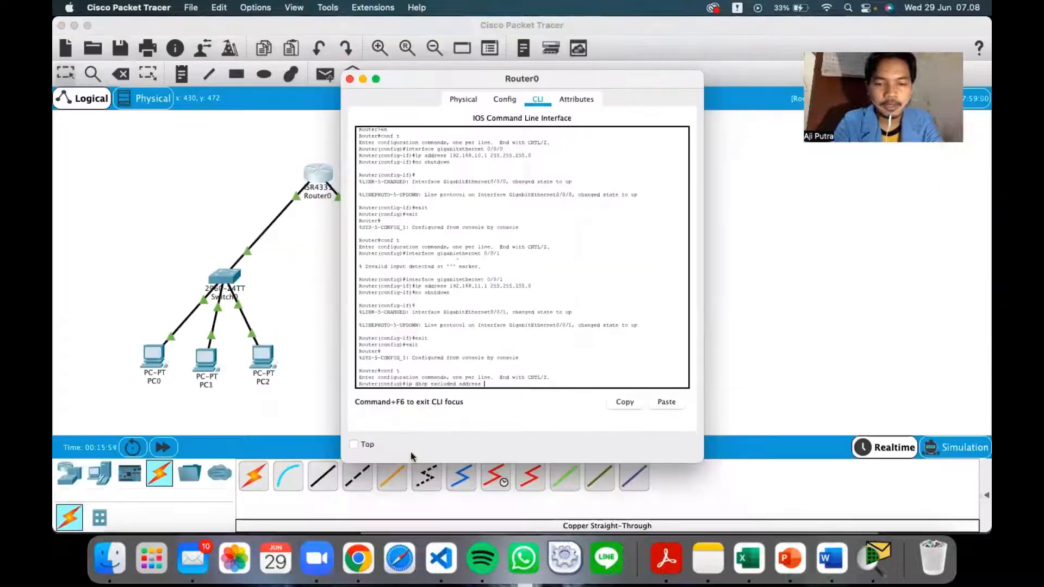
pyautogui.press('super+Tab')
pyautogui.write('192.168')
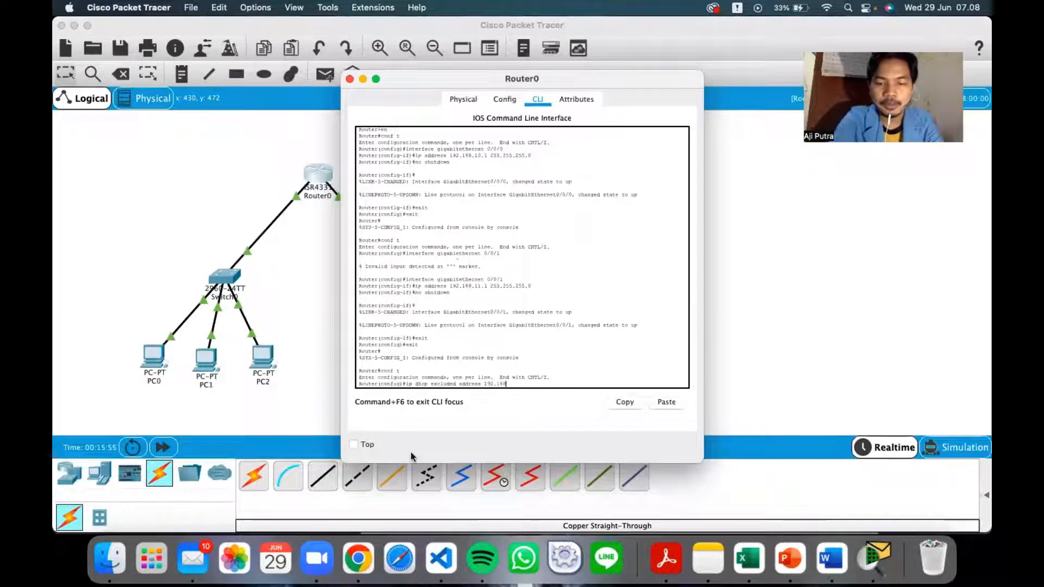
pyautogui.write('.11.')
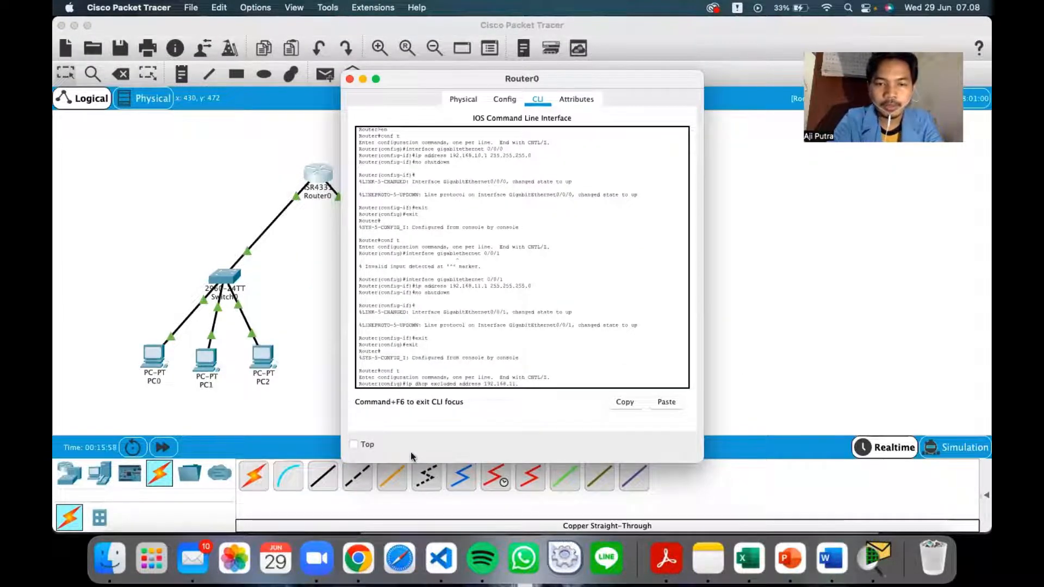
pyautogui.write('1 ')
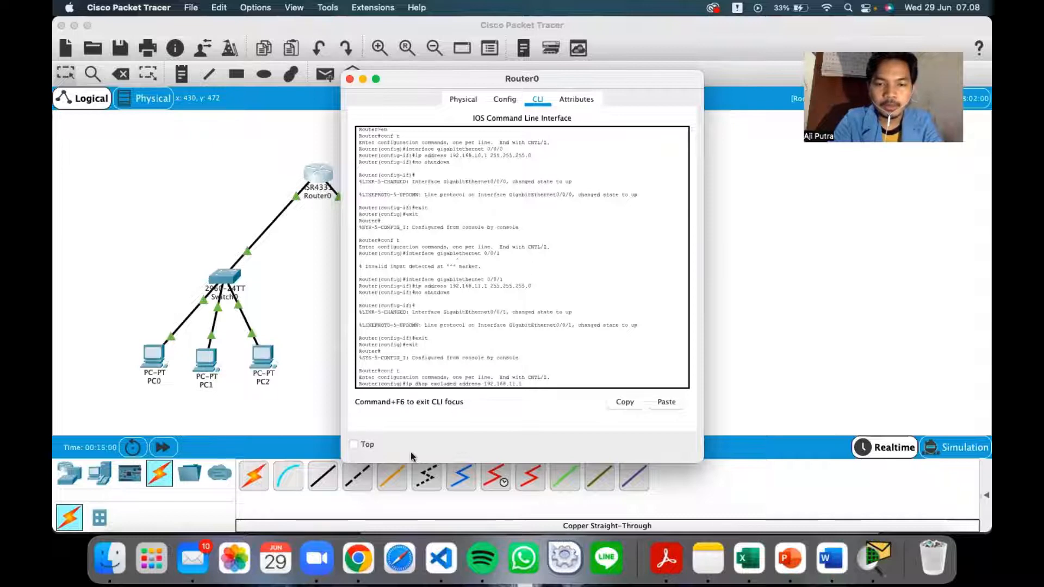
pyautogui.write('192')
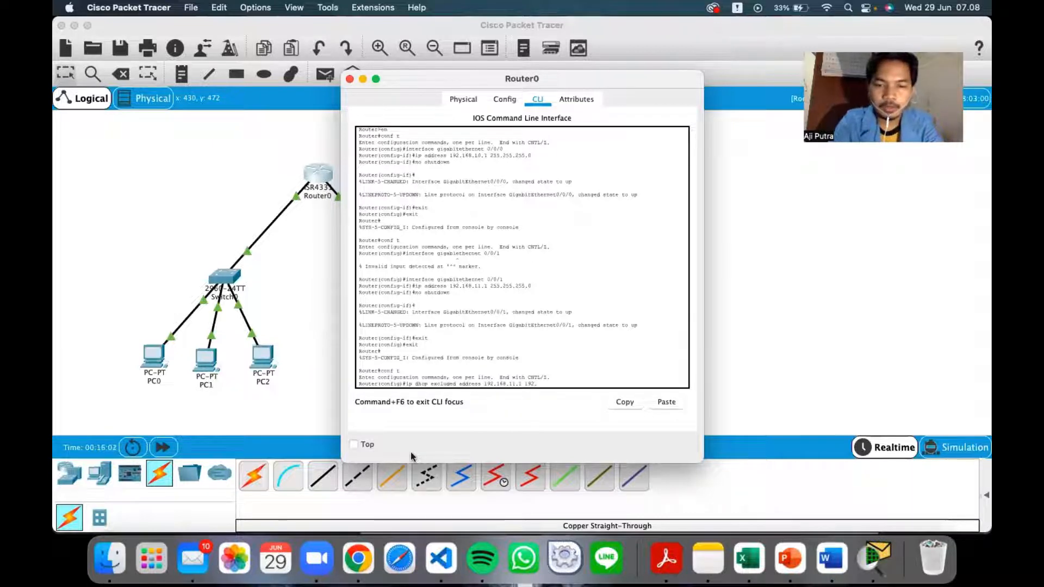
pyautogui.write('.168.')
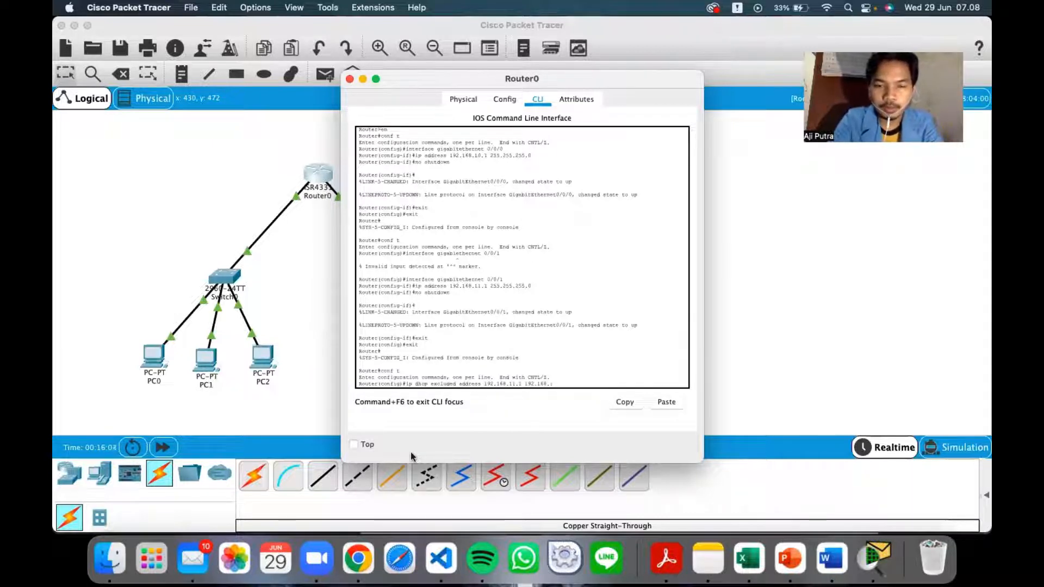
pyautogui.write('11.40')
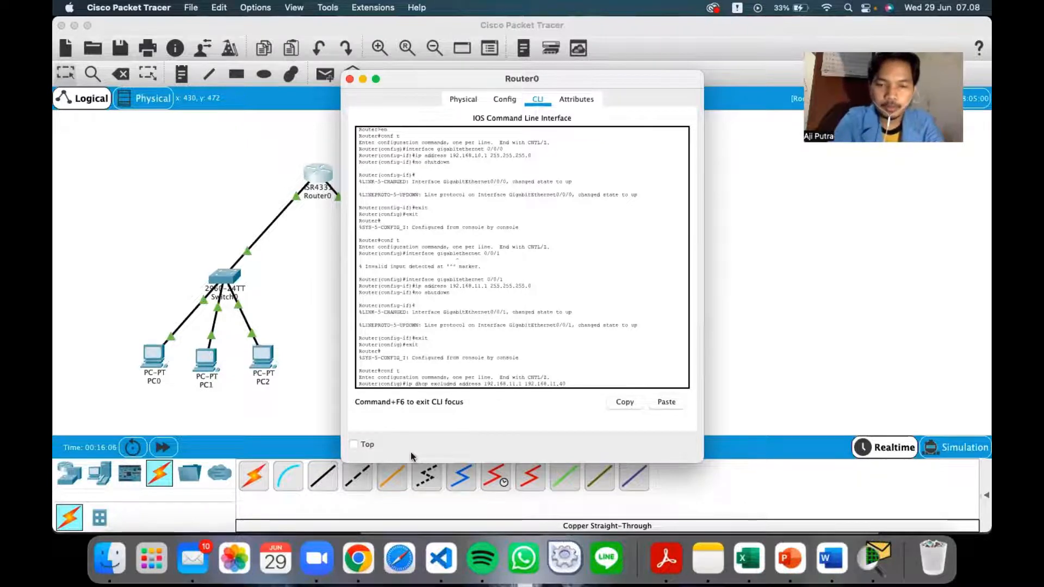
pyautogui.press('super+Tab')
pyautogui.press('super+Tab')
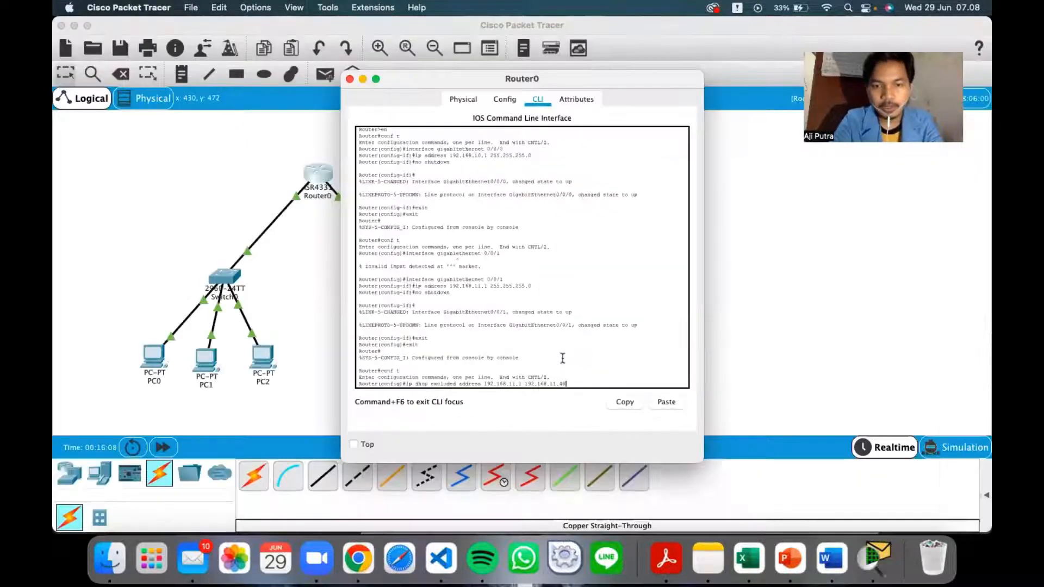
pyautogui.press('Return')
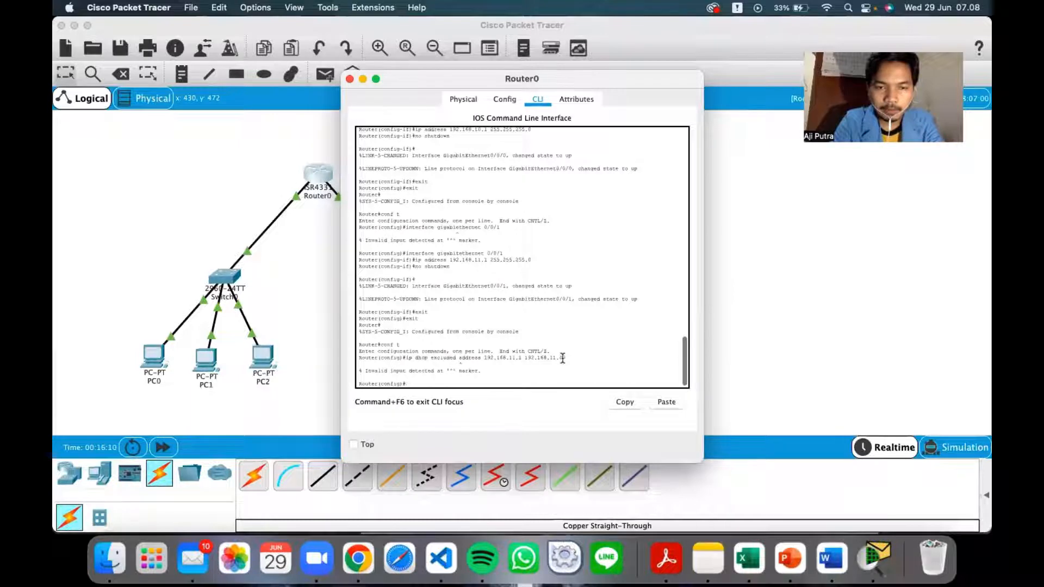
# Step: Recall the DHCP exclusion command, correct it to ip dhcp excluded-address 192.168.11.1 192.168.11.40, and run it
pyautogui.press('Up')
pyautogui.press('Left')
pyautogui.press('Left')
pyautogui.press('Left')
pyautogui.press('Left')
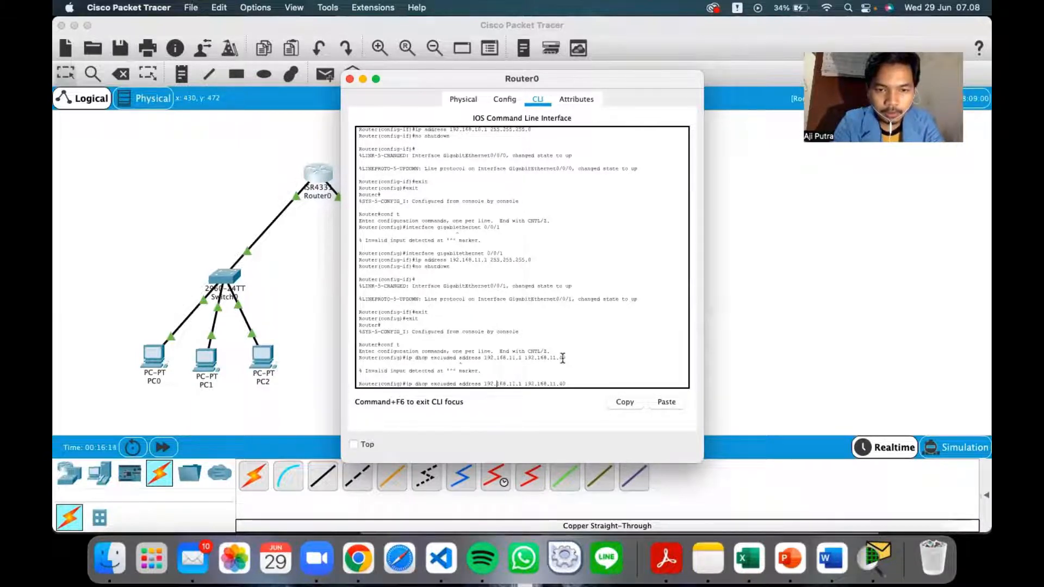
pyautogui.press('Left')
pyautogui.press('Left')
pyautogui.press('Left')
pyautogui.press('Left')
pyautogui.press('Left')
pyautogui.press('Left')
pyautogui.press('Left')
pyautogui.press('Left')
pyautogui.press('Left')
pyautogui.press('Left')
pyautogui.press('Left')
pyautogui.press('Left')
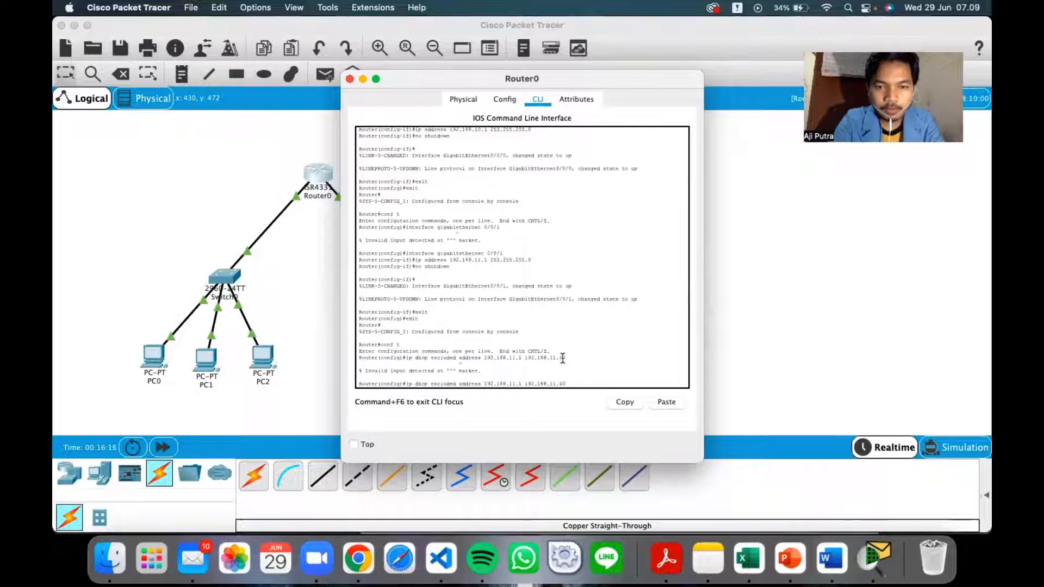
pyautogui.press('BackSpace')
pyautogui.write('-')
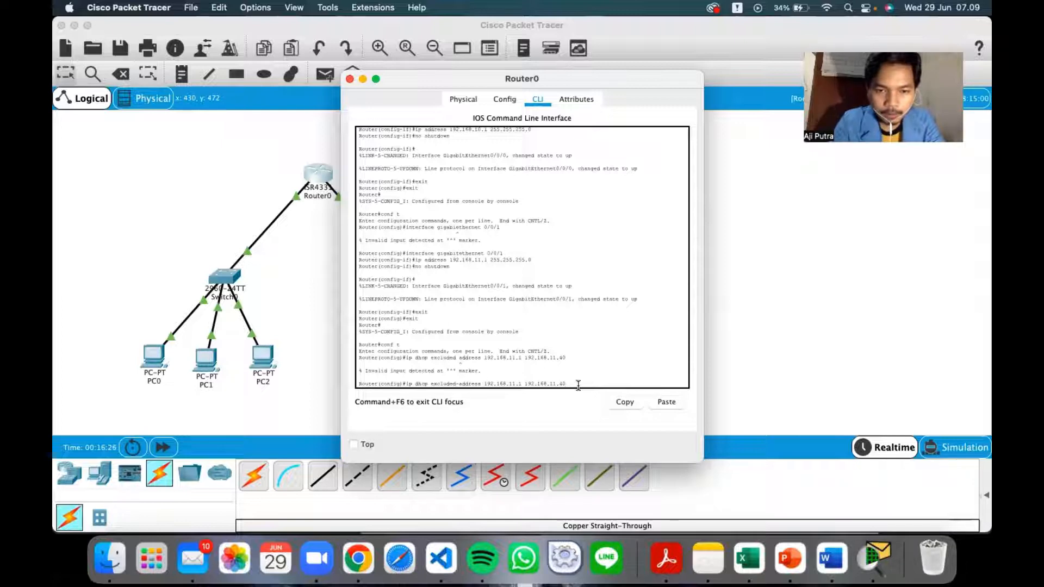
pyautogui.press('Return')
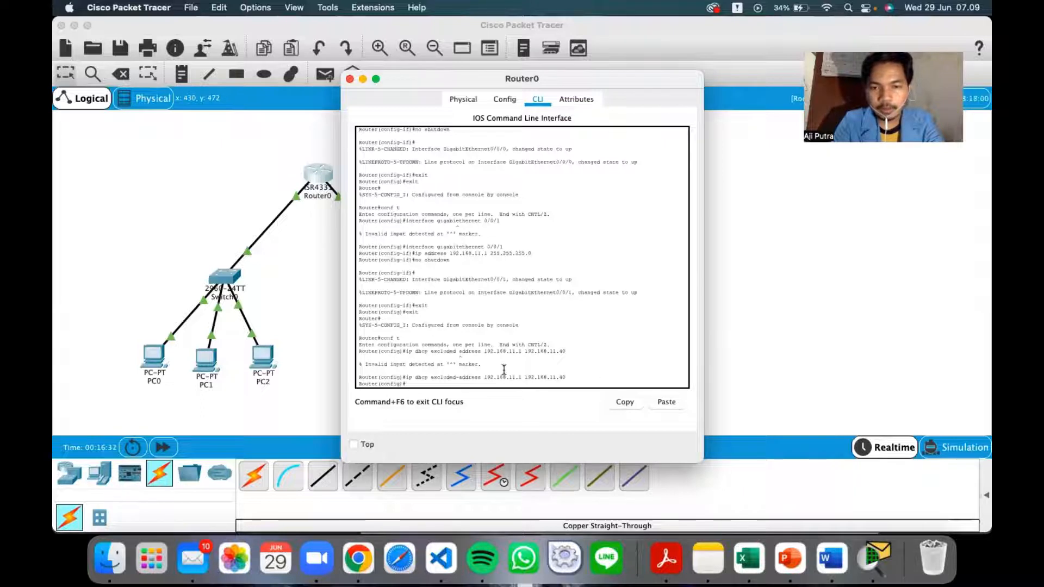
# Step: Check the second excluded range in the assignment PDF in Acrobat Reader, then exclude 192.168.11.150 through 192.168.11.254 from DHCP on Router0 in Packet Tracer
pyautogui.press('super+Tab')
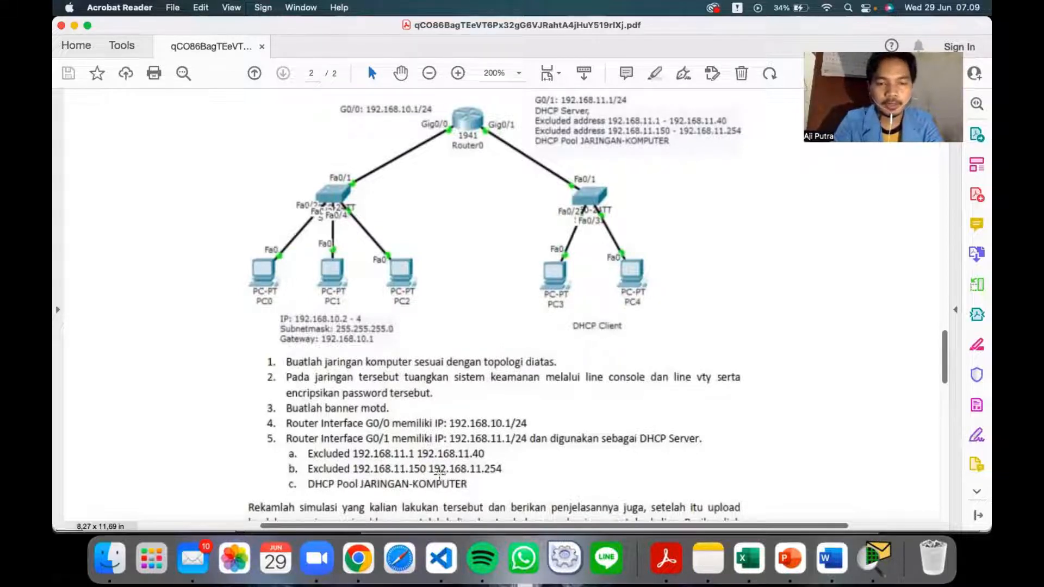
pyautogui.press('super+Tab')
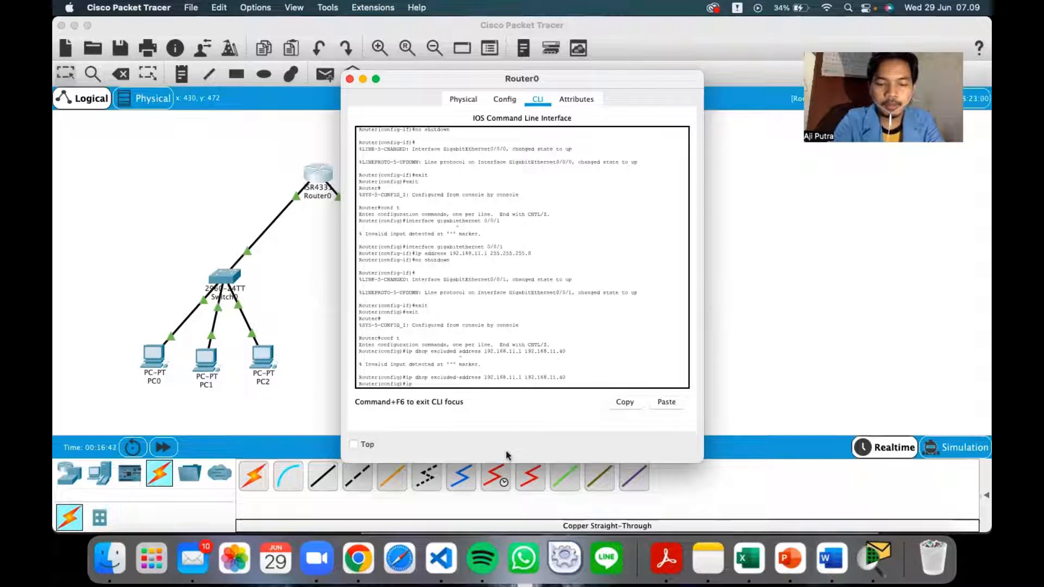
pyautogui.write('ip dhcp ex')
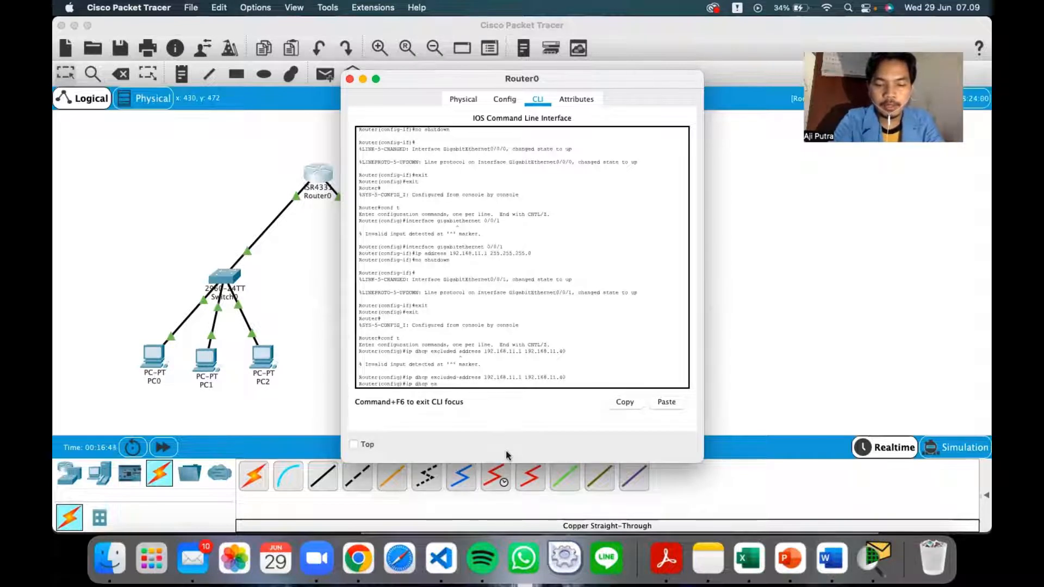
pyautogui.write('cluded')
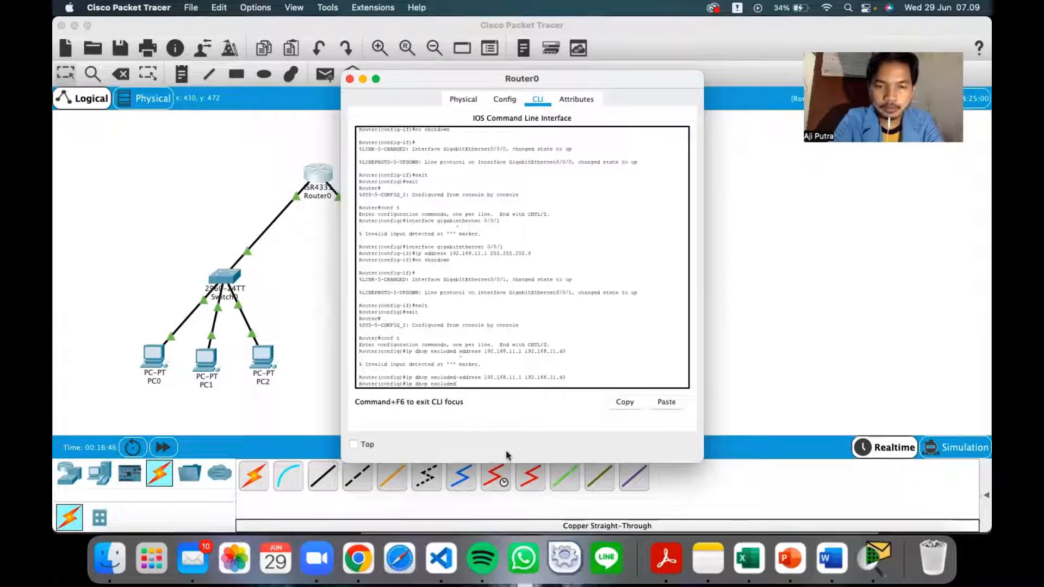
pyautogui.write('-addres')
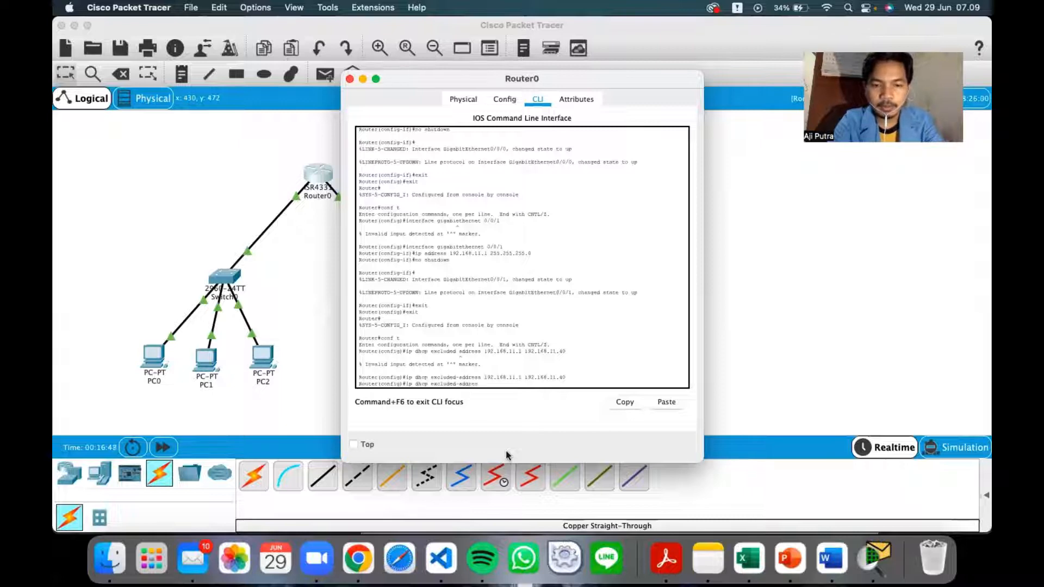
pyautogui.write('s 192.')
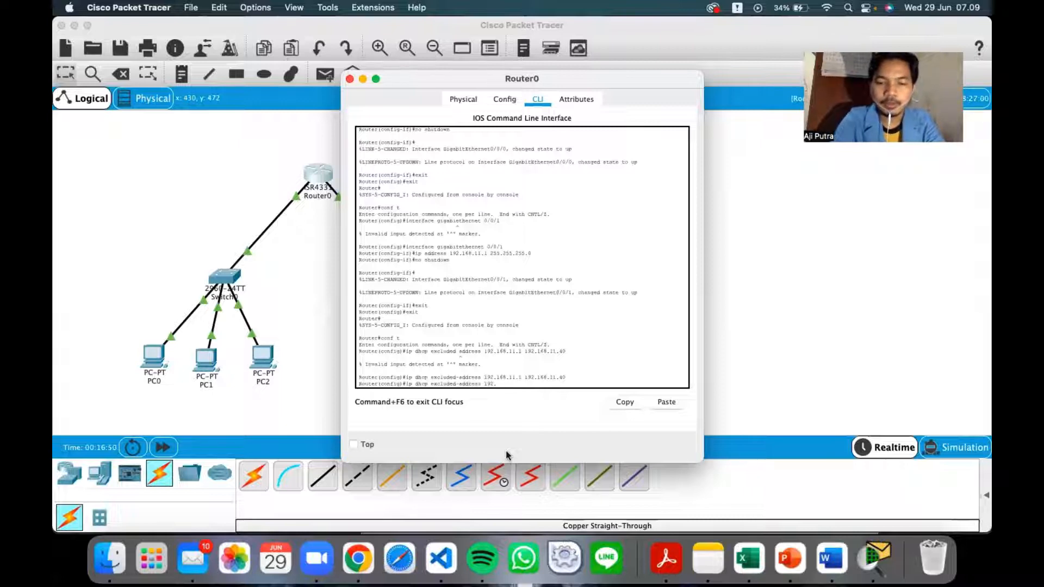
pyautogui.write('168.11')
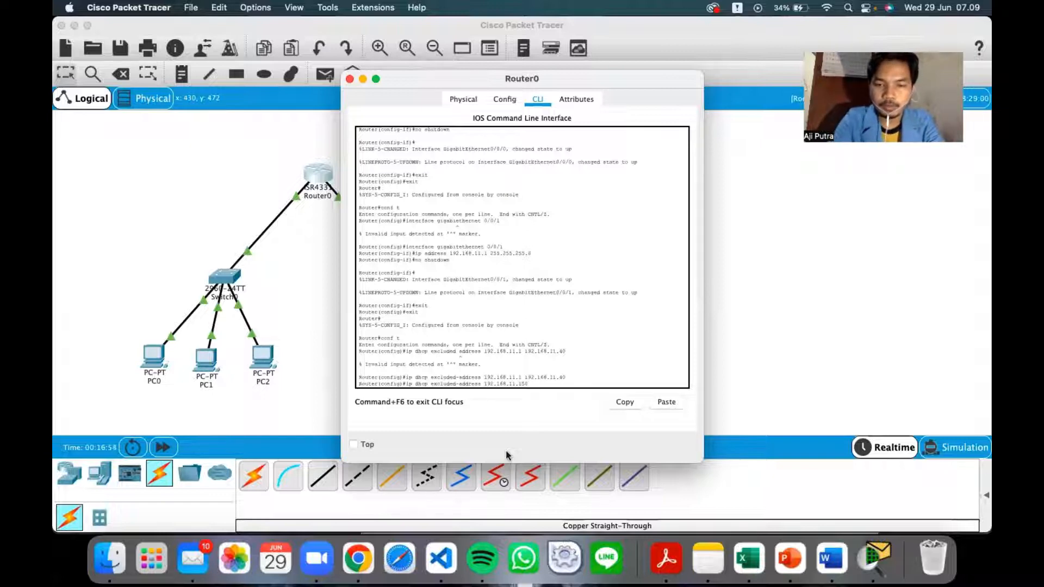
pyautogui.write('.150')
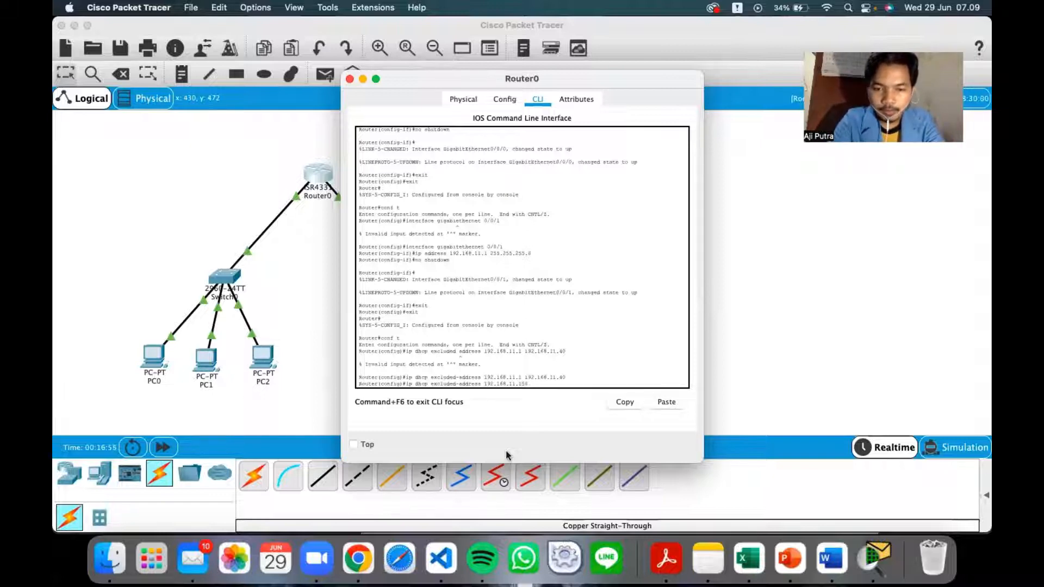
pyautogui.write(' 192.16')
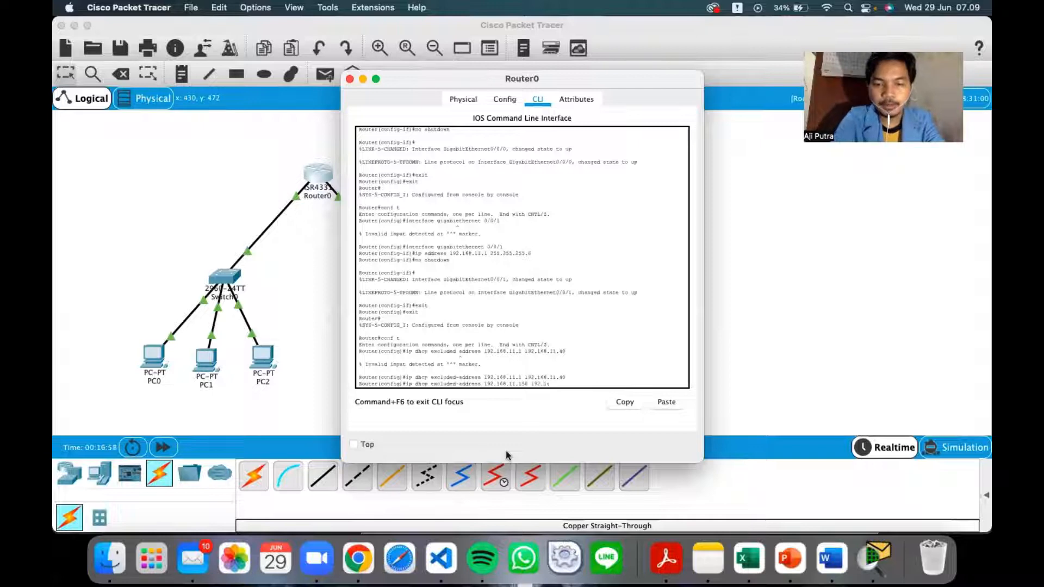
pyautogui.write('8.11.')
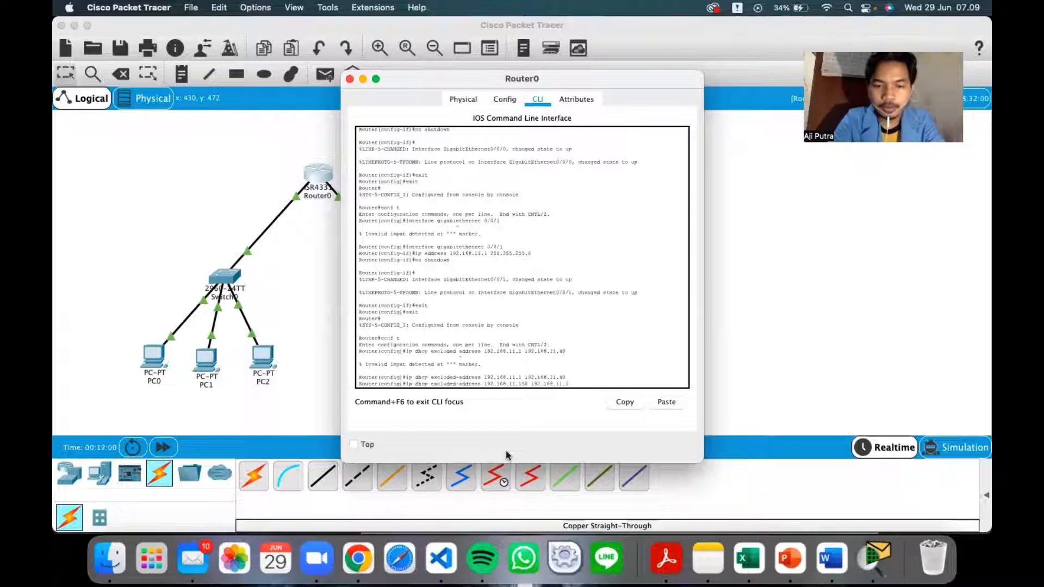
pyautogui.write('254')
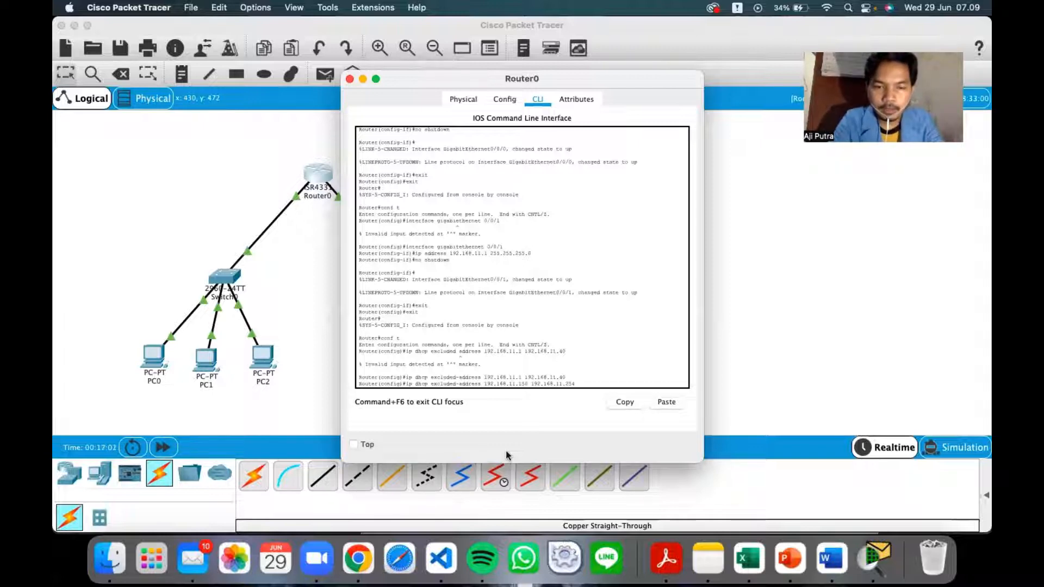
pyautogui.press('Return')
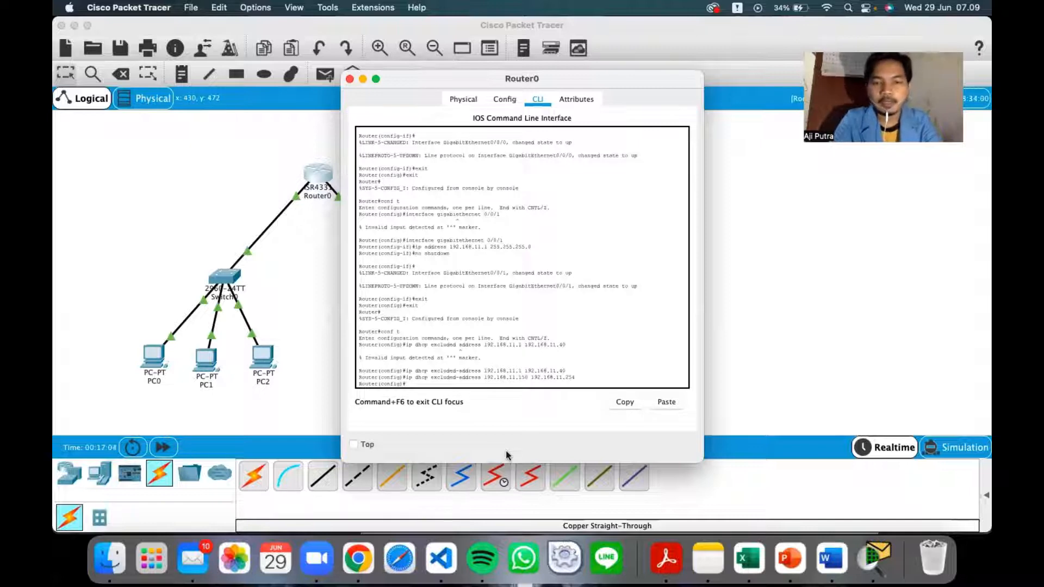
# Step: Create the DHCP pool JARINGAN-KOMPUTER on Router0 in Packet Tracer, checking the pool name in the assignment PDF in Acrobat Reader
pyautogui.press('super+Tab')
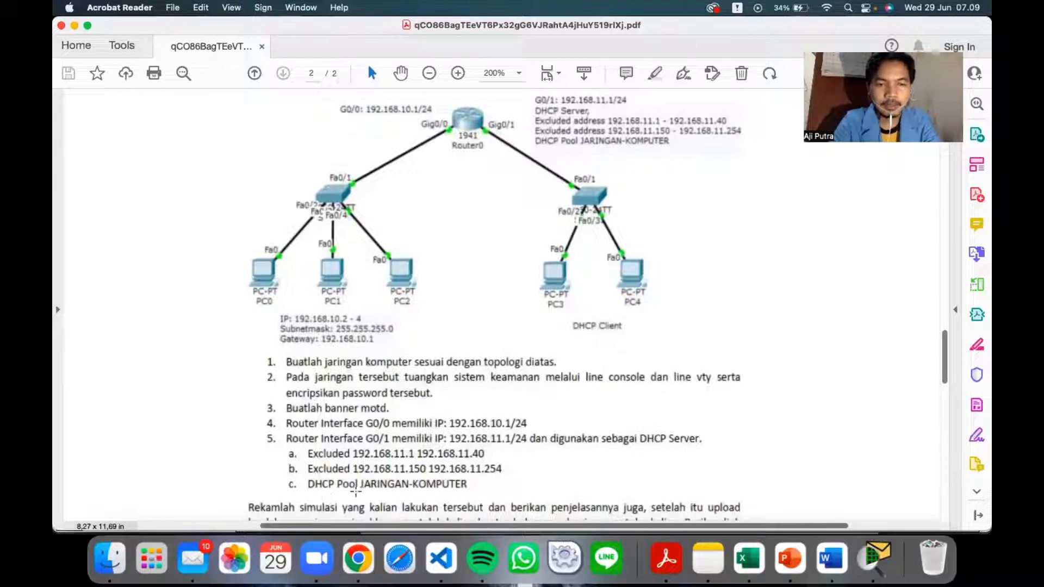
pyautogui.press('super+Tab')
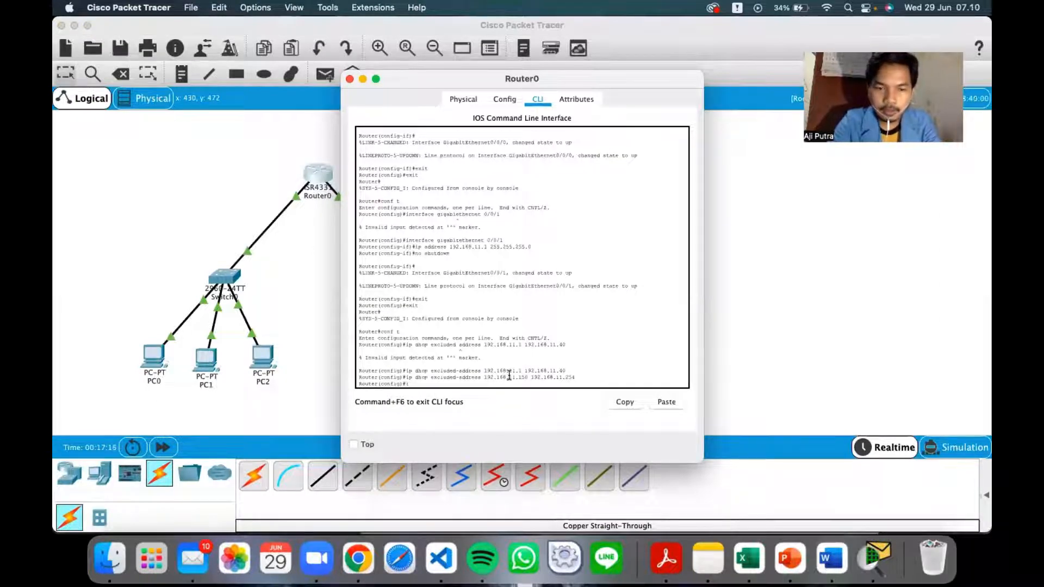
pyautogui.write('i')
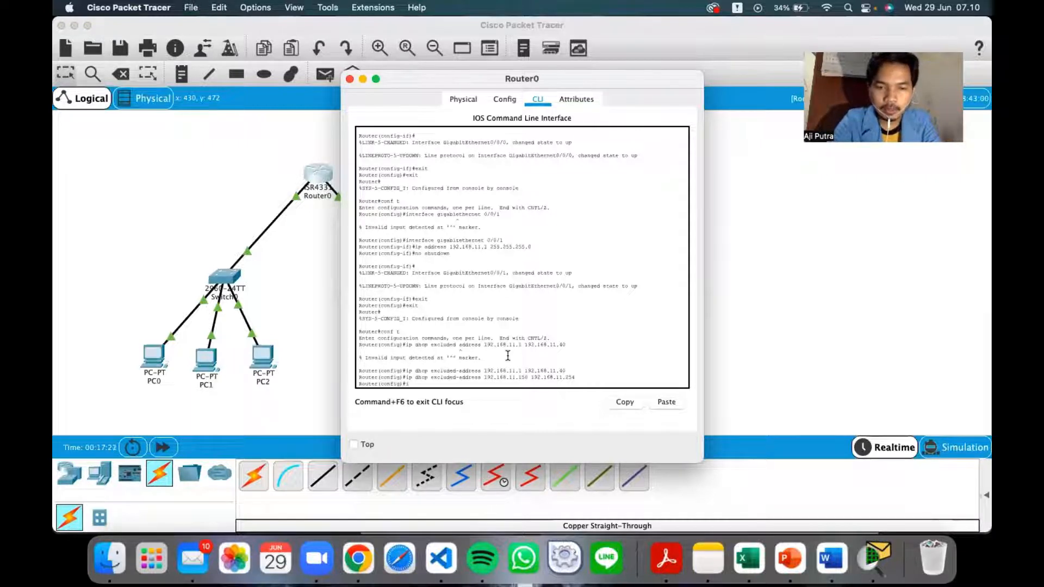
pyautogui.write('ip dhc')
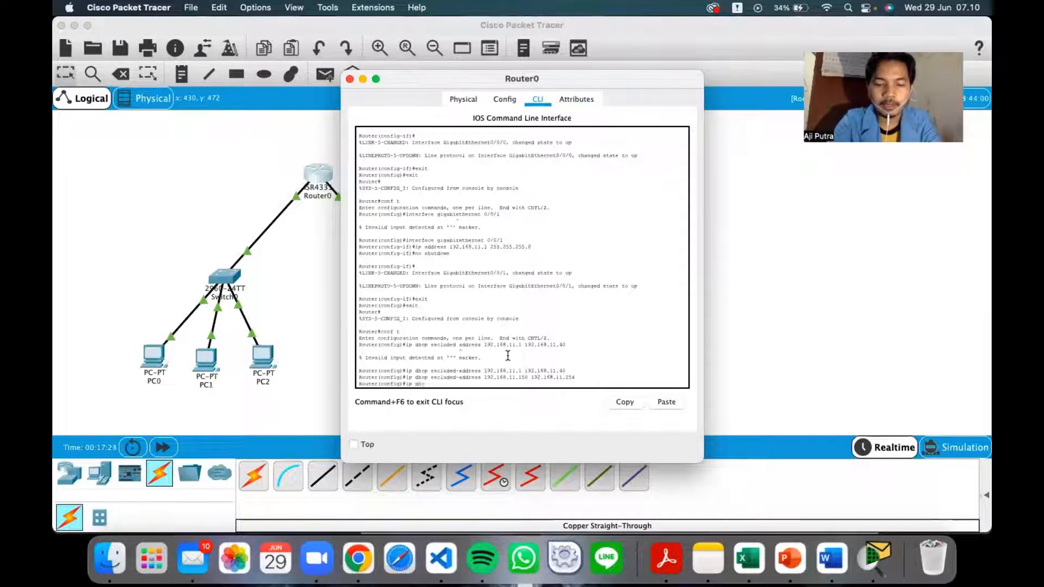
pyautogui.write('p p')
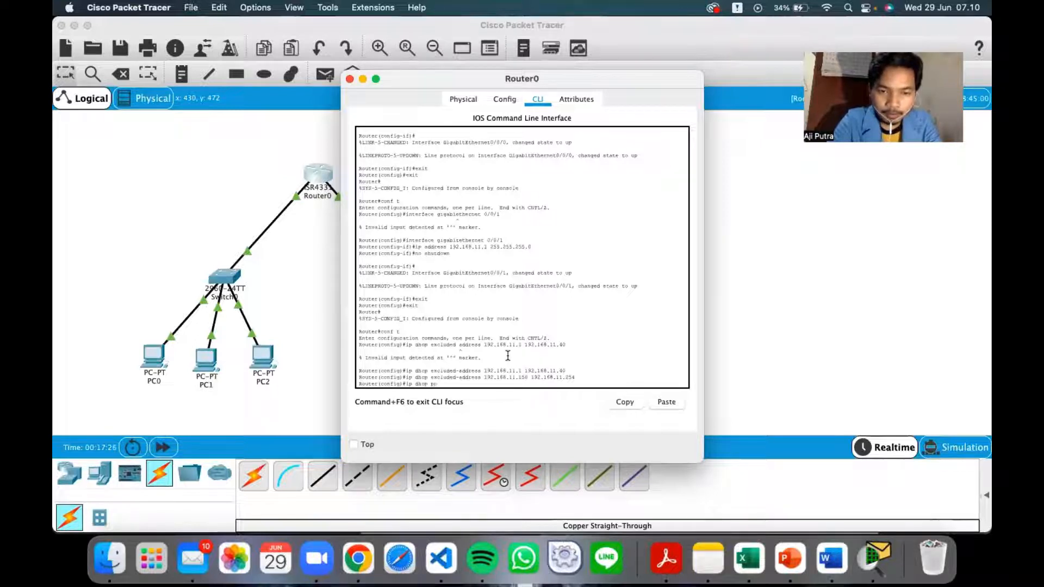
pyautogui.write('ool')
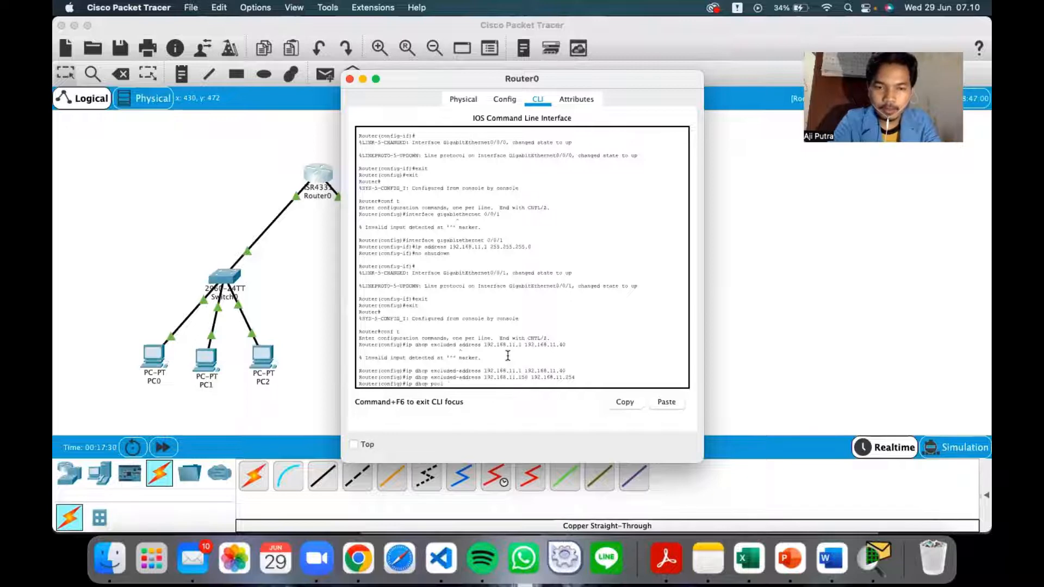
pyautogui.press('super+Tab')
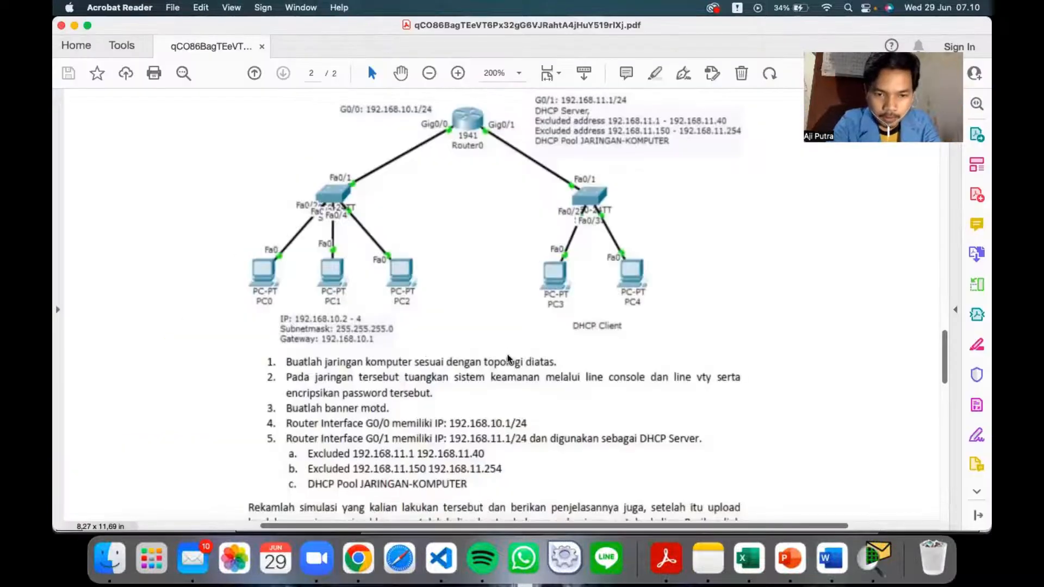
pyautogui.press('super+Tab')
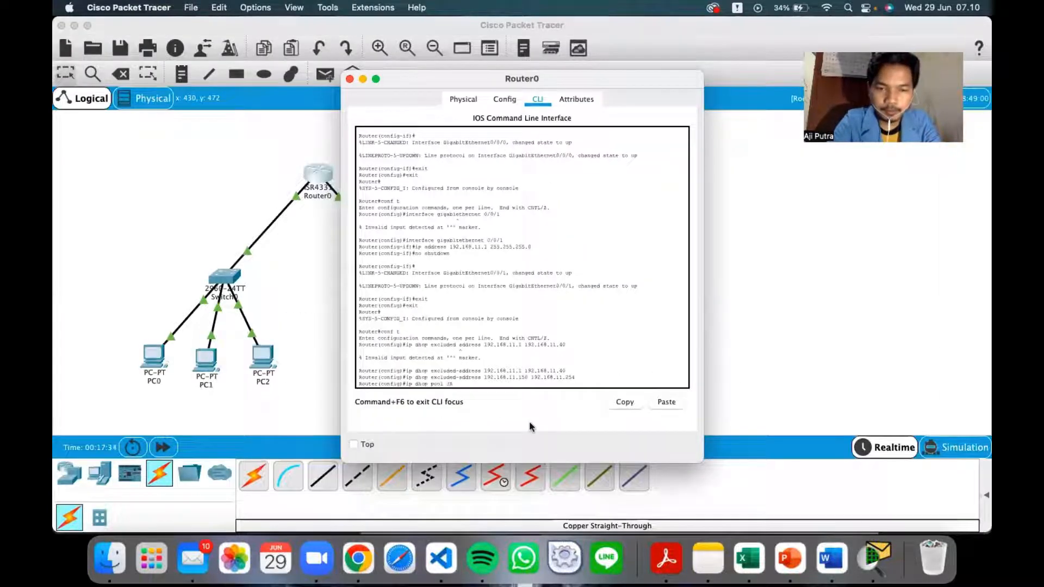
pyautogui.write('RINGA')
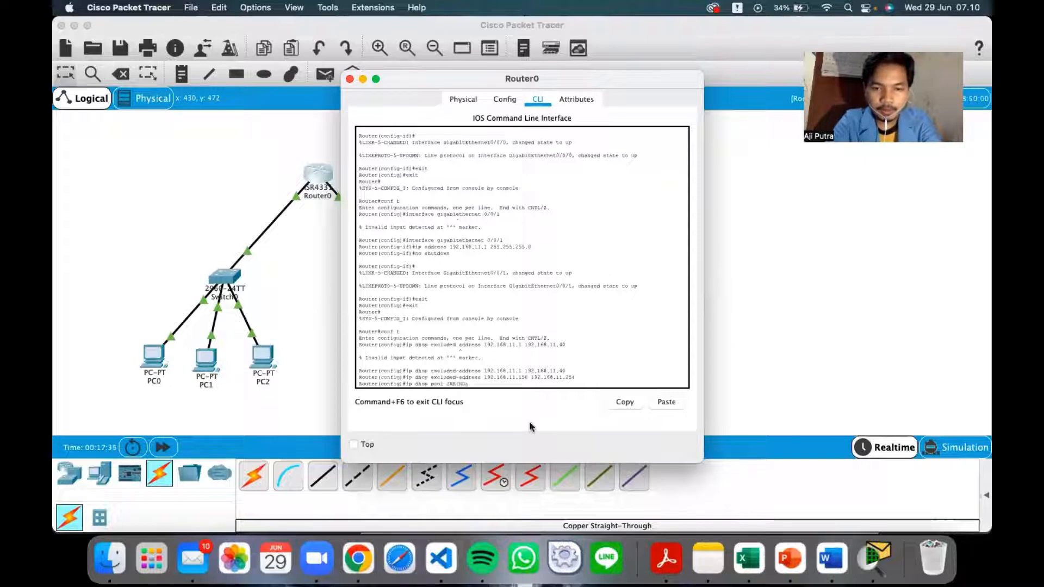
pyautogui.write('N-K')
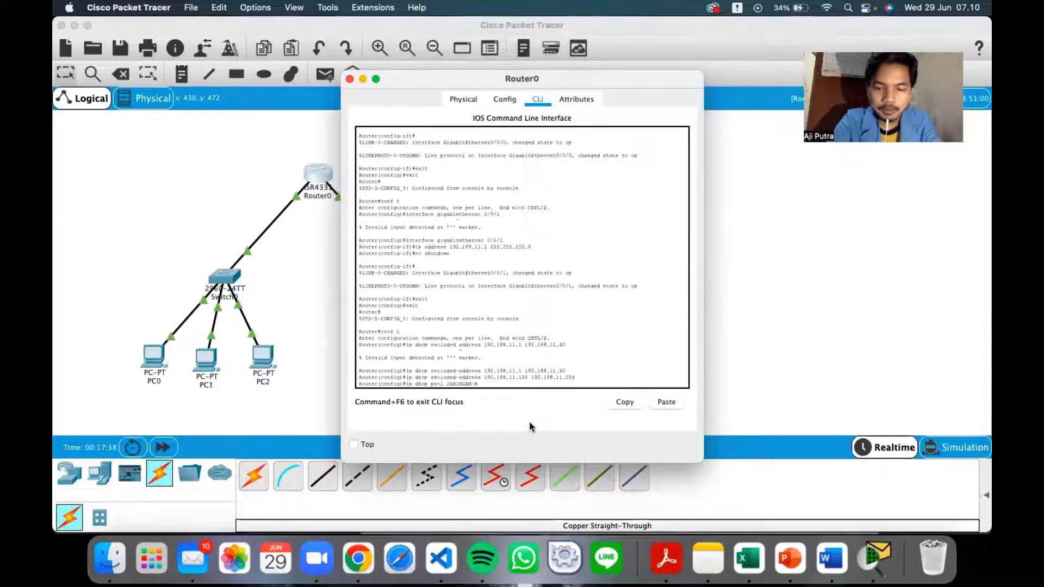
pyautogui.write('OMPUTER')
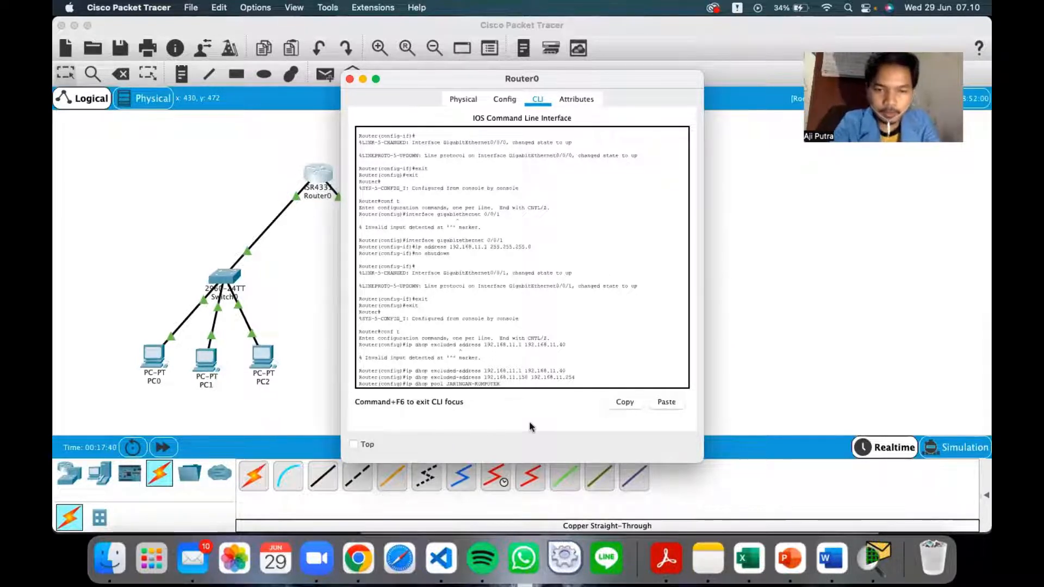
pyautogui.press('Return')
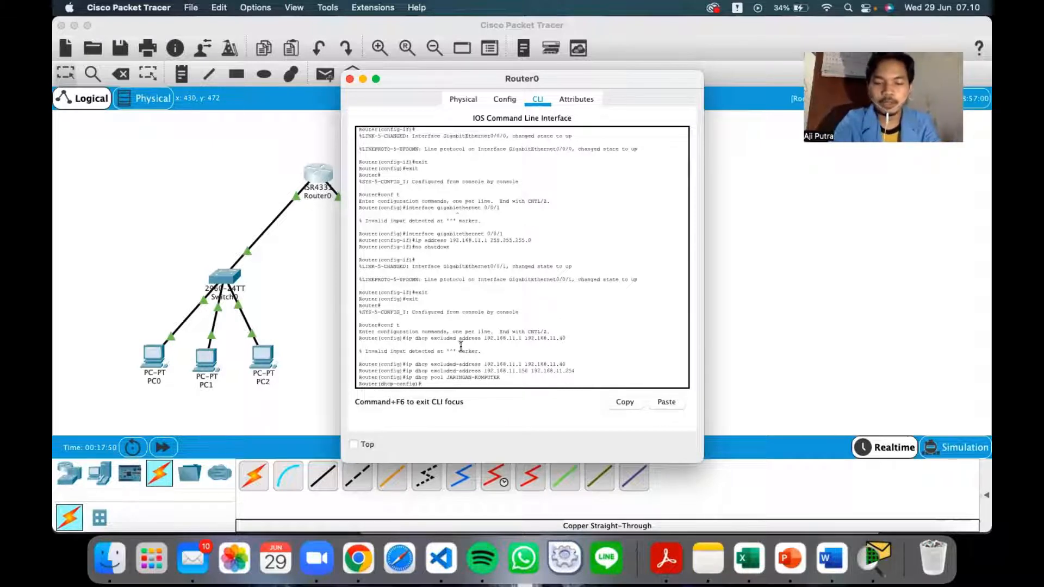
# Step: Set the DHCP pool's network to 192.168.11.0 with subnet mask 255.255.255.0
pyautogui.write('work')
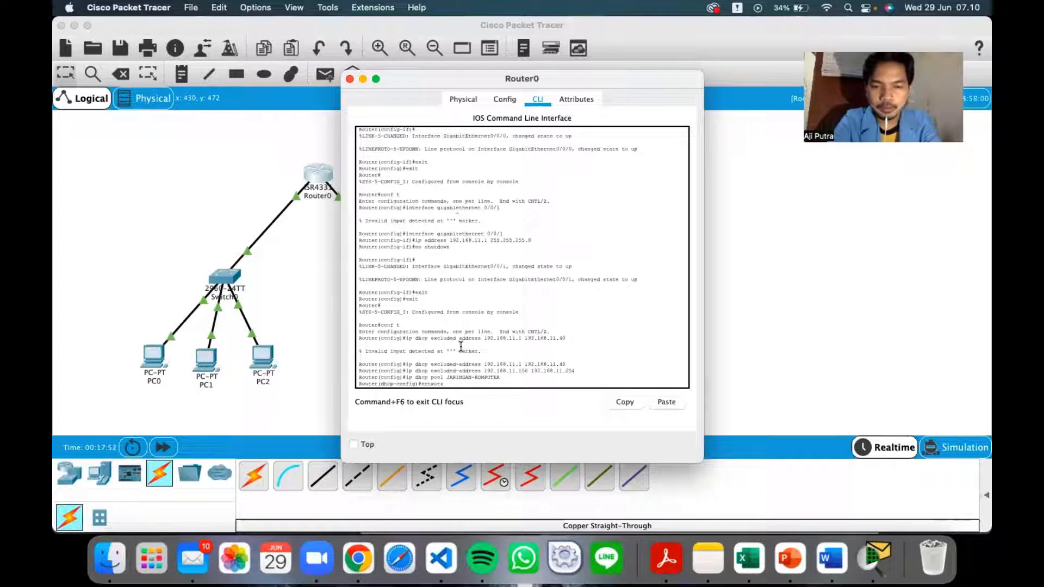
pyautogui.write(' 19')
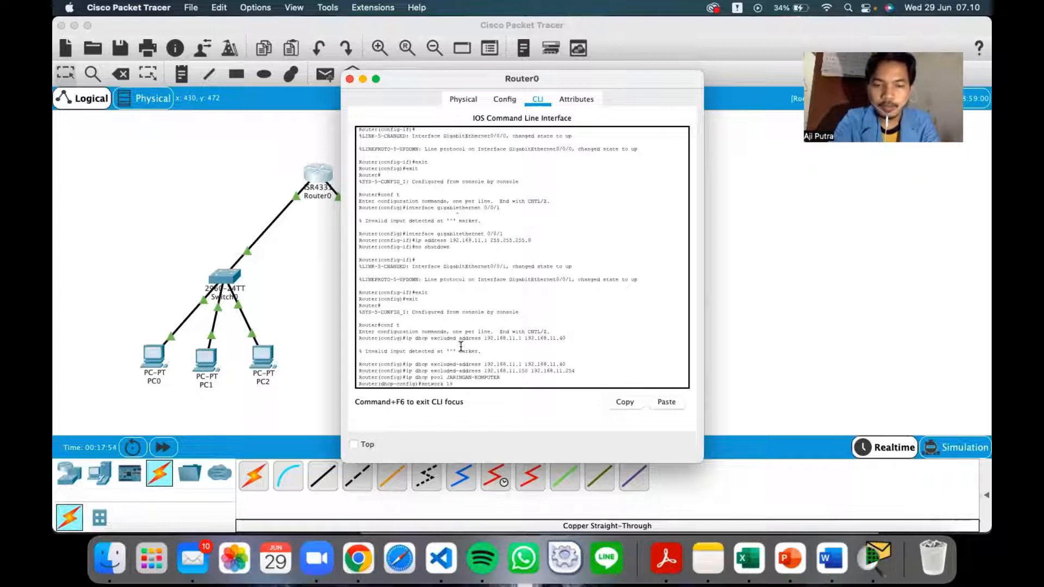
pyautogui.write('2.168')
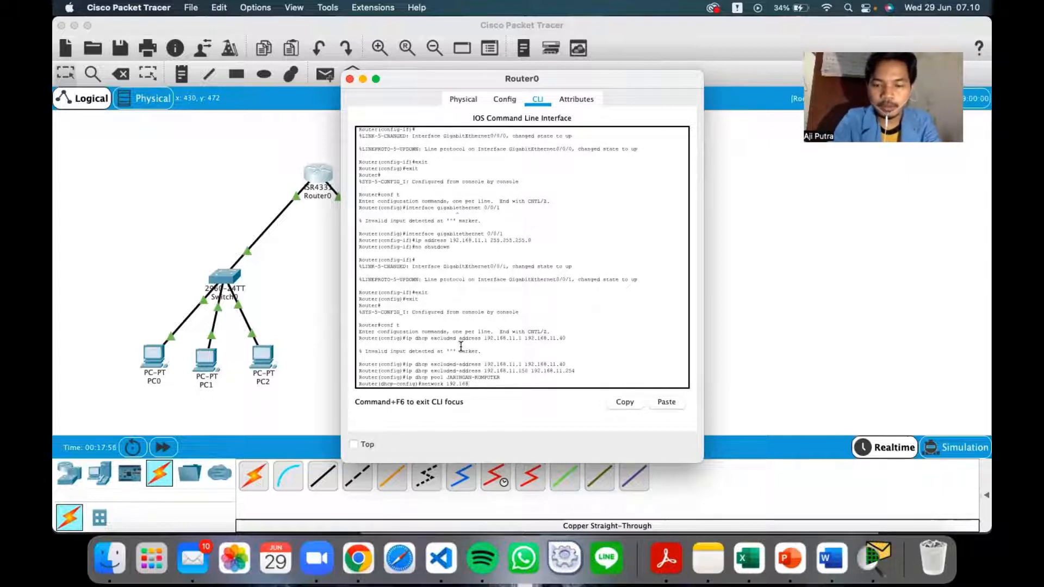
pyautogui.write('.11.0')
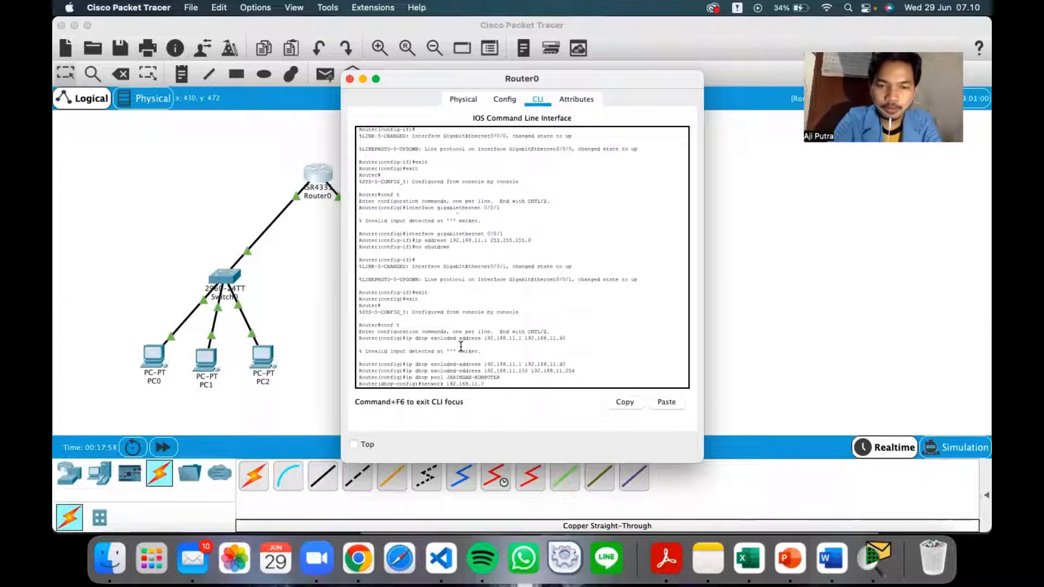
pyautogui.write(' 255')
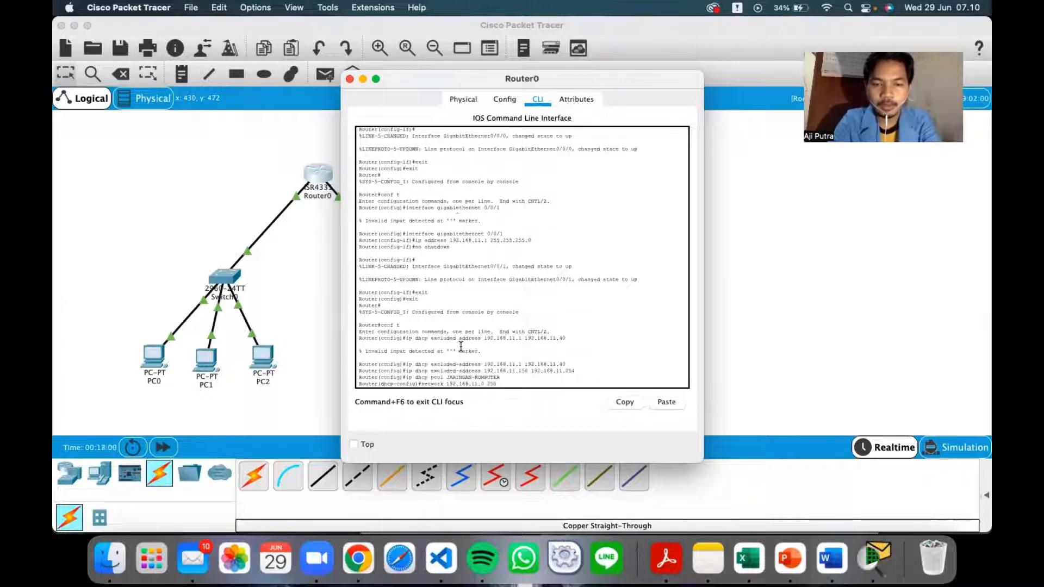
pyautogui.write('.255.255.')
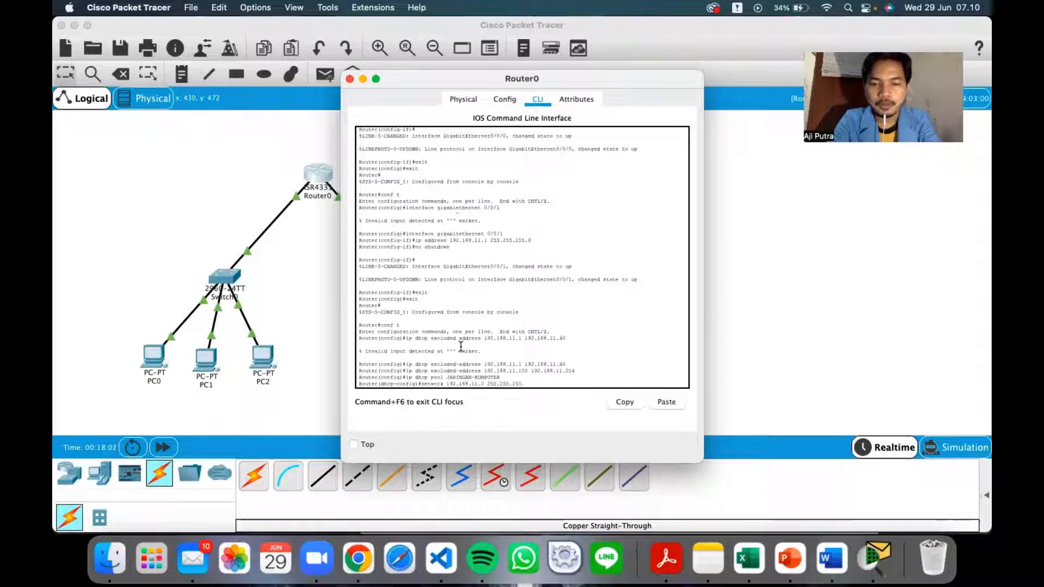
pyautogui.write('0')
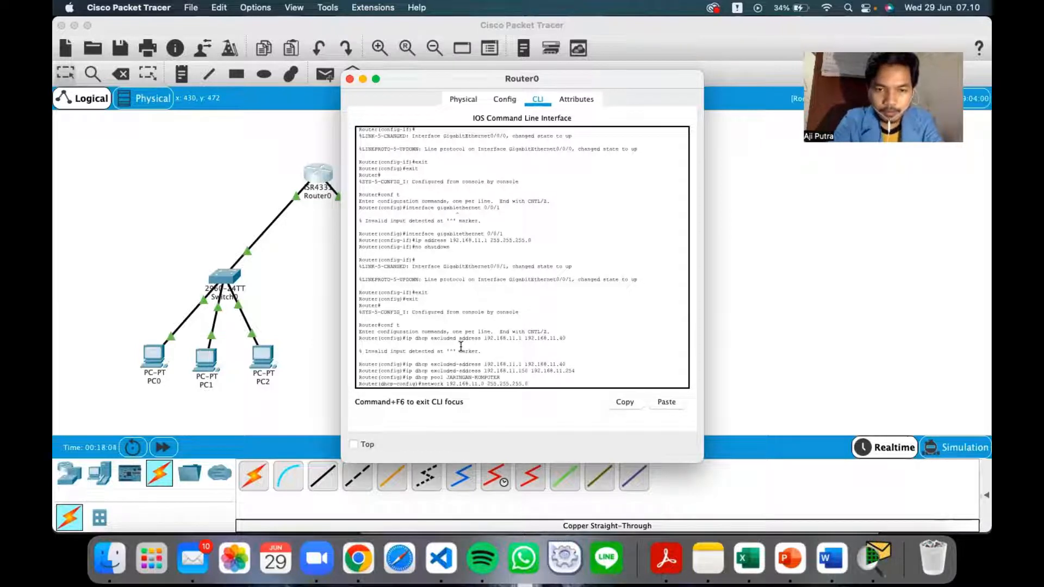
pyautogui.press('Return')
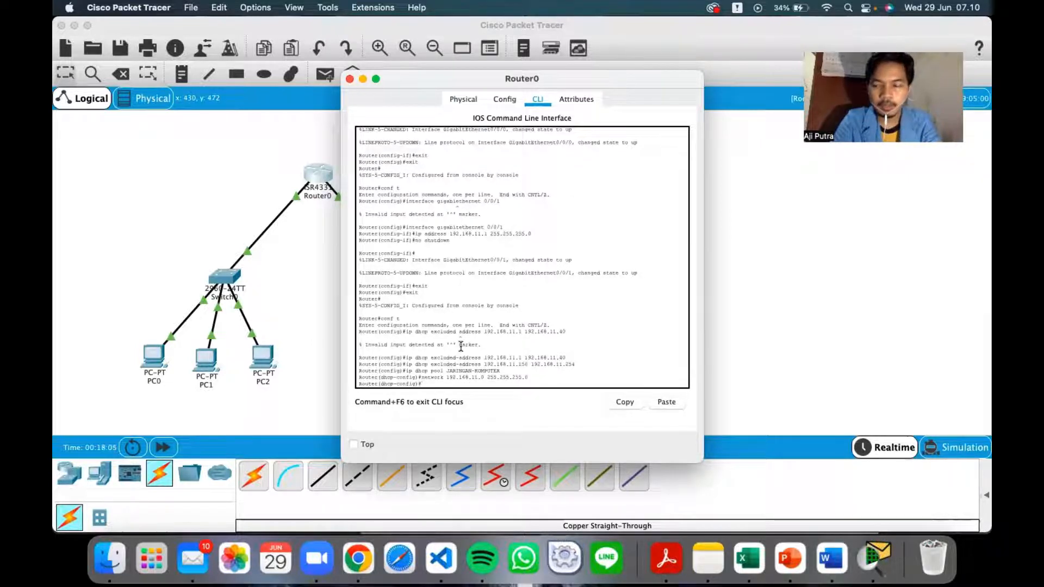
# Step: Set the DHCP pool's default router to 192.168.1.1
pyautogui.write('d')
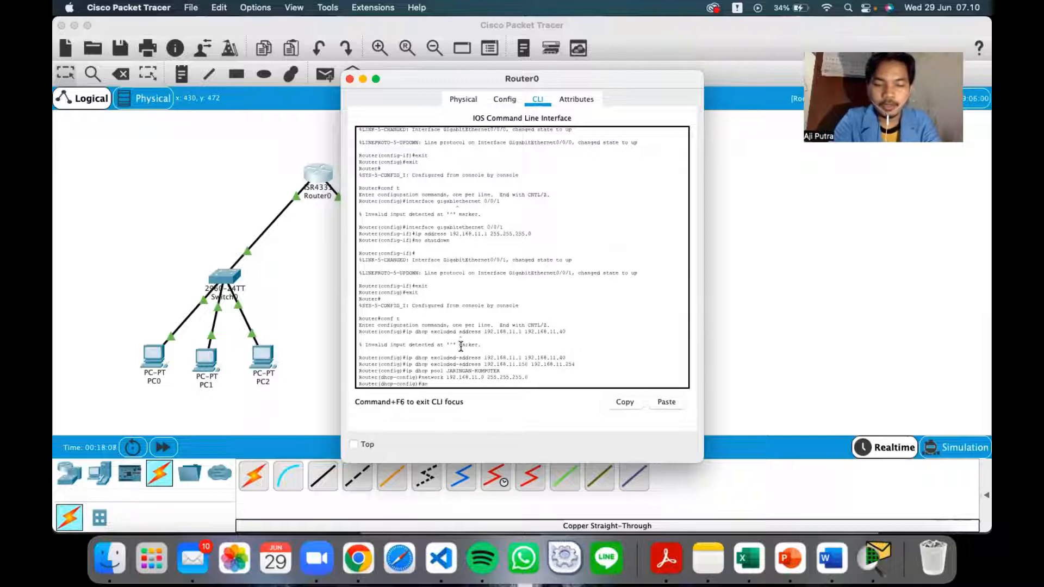
pyautogui.write('efault')
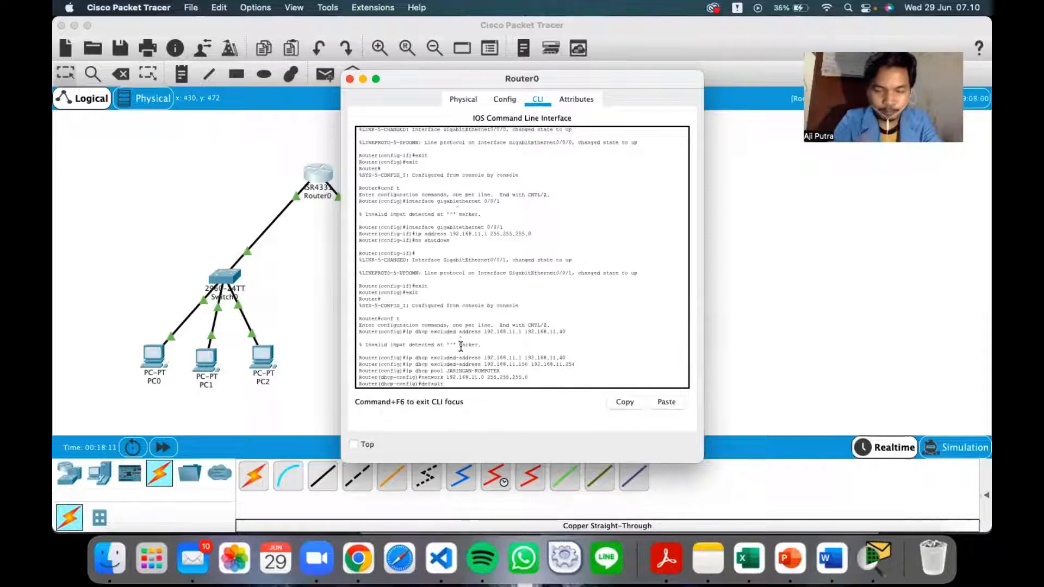
pyautogui.write('-router')
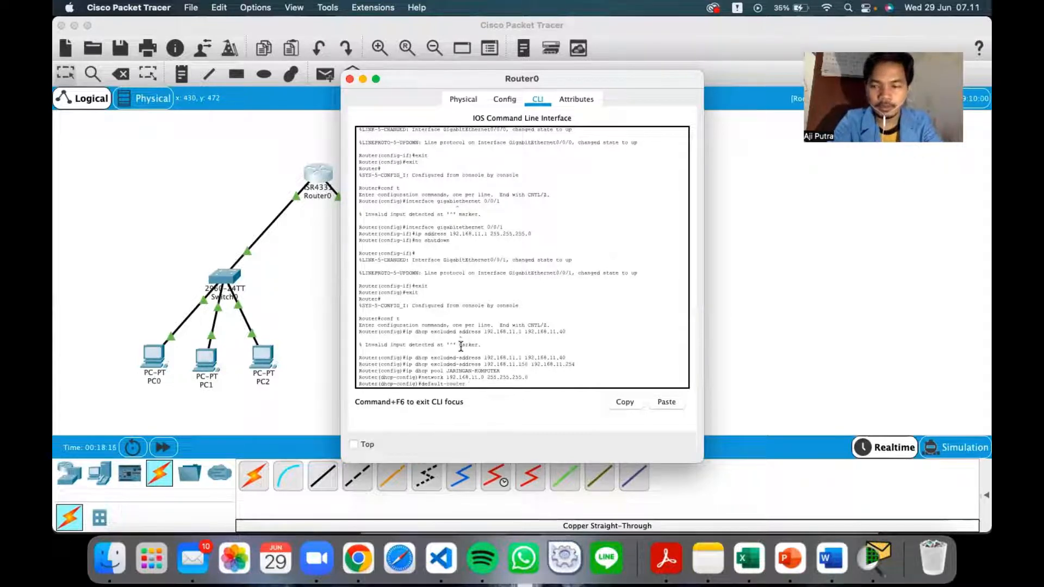
pyautogui.write(' 192')
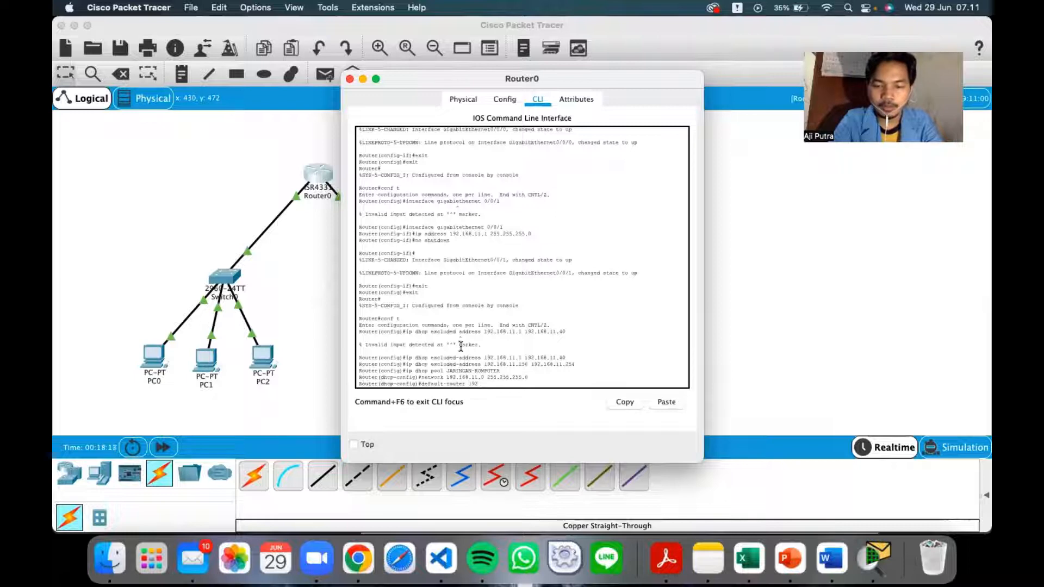
pyautogui.write('.168.')
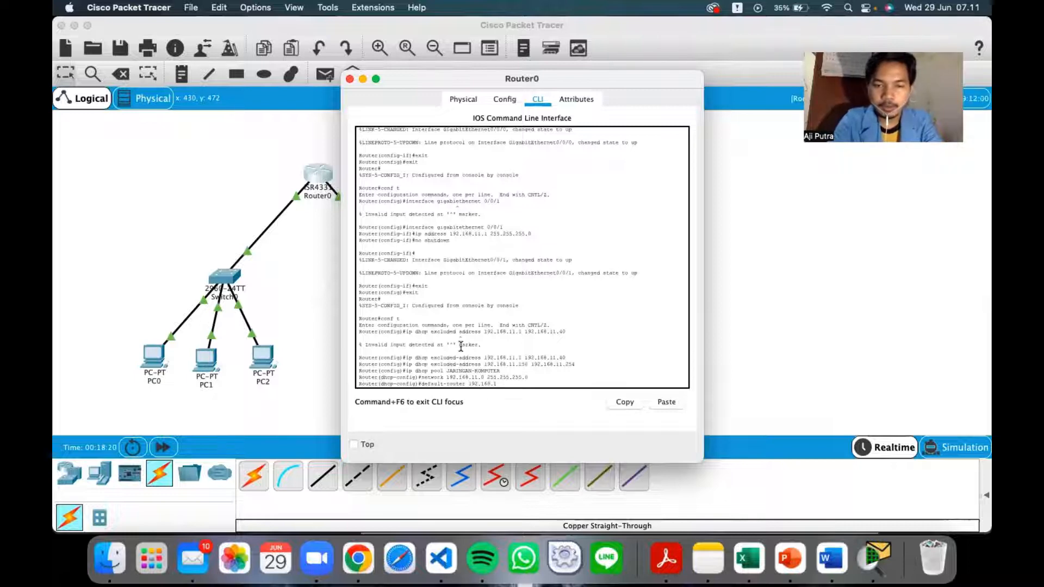
pyautogui.write('1.1')
pyautogui.press('Return')
# Step: Exit DHCP and global configuration modes on Router0, and display the running configuration with show run
pyautogui.write('exi')
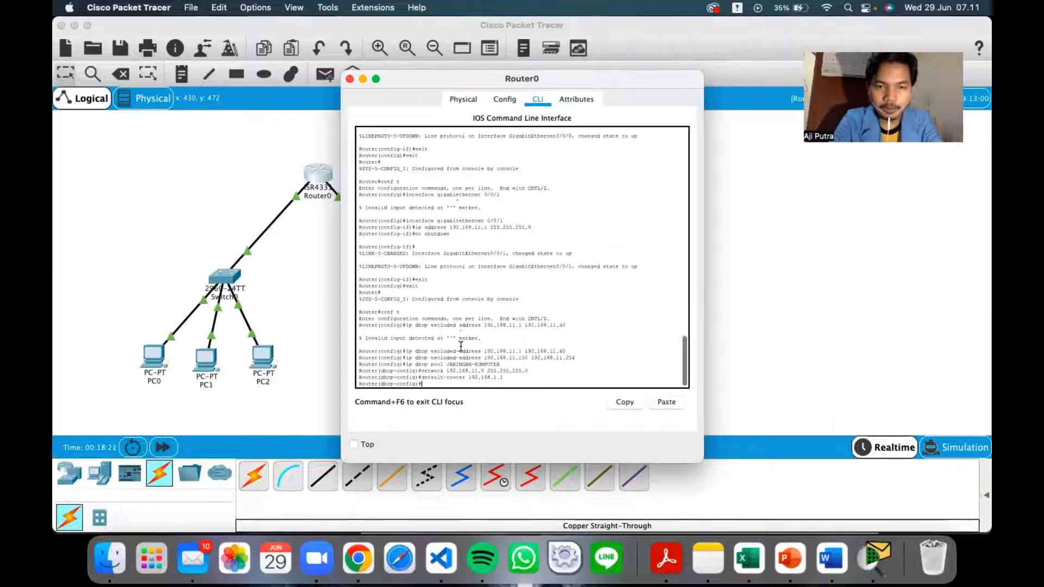
pyautogui.write('t')
pyautogui.press('Return')
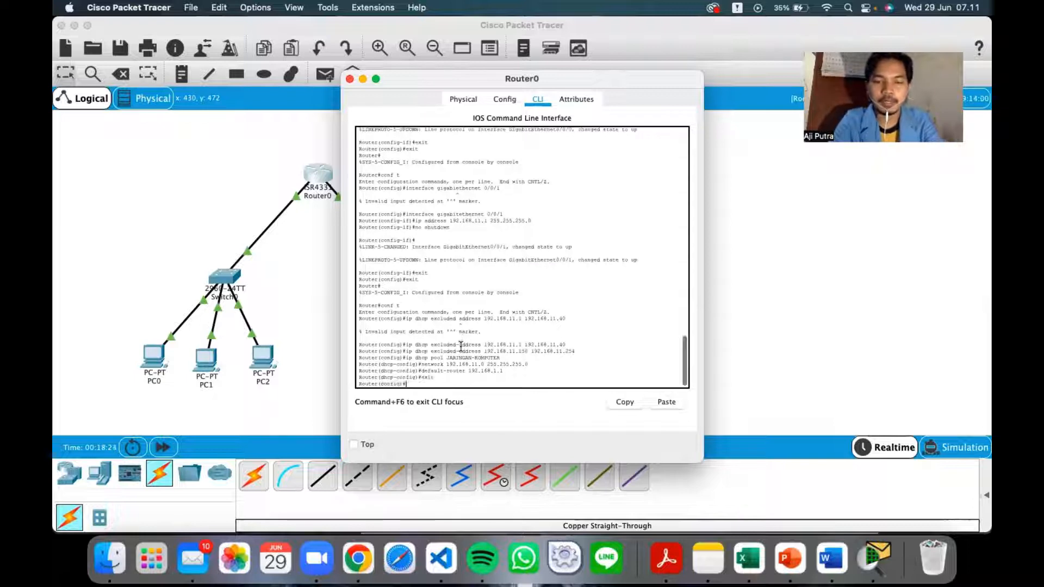
pyautogui.write('exit')
pyautogui.press('Return')
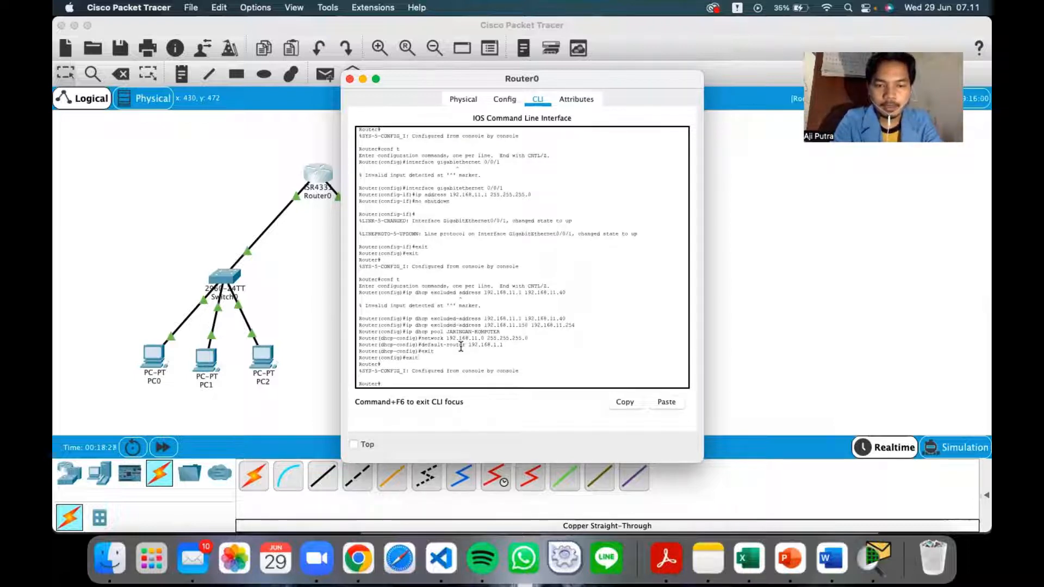
pyautogui.write('show run')
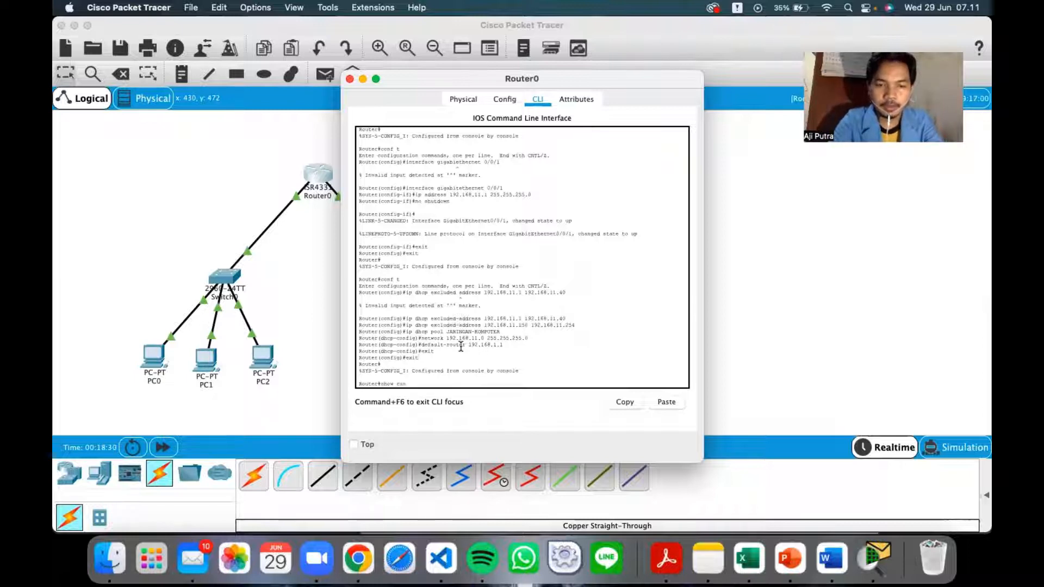
pyautogui.press('Return')
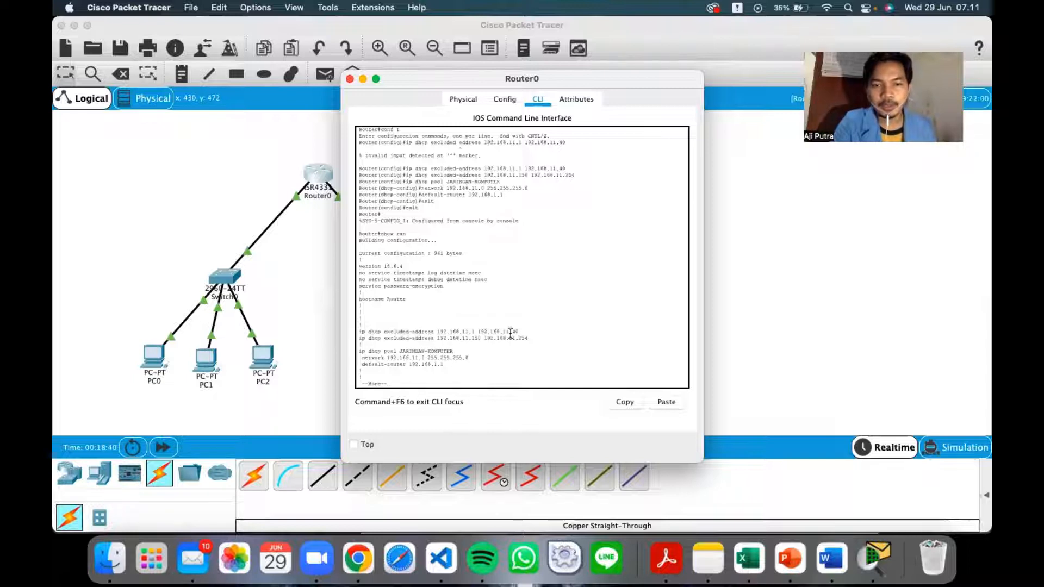
# Step: Compare the two excluded DHCP address ranges in Router0's running configuration with the assignment PDF in Acrobat Reader
pyautogui.press('super+Tab')
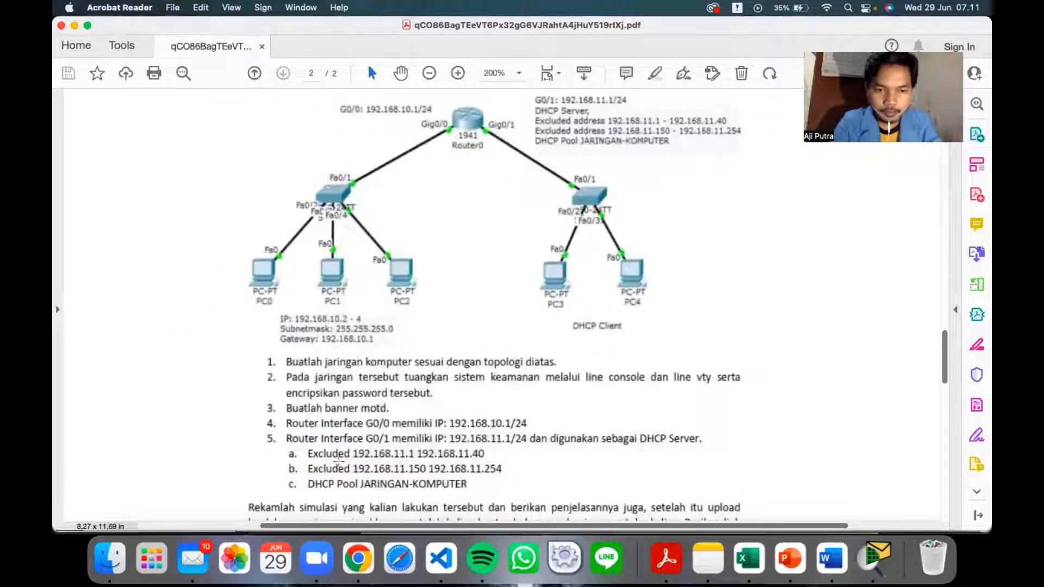
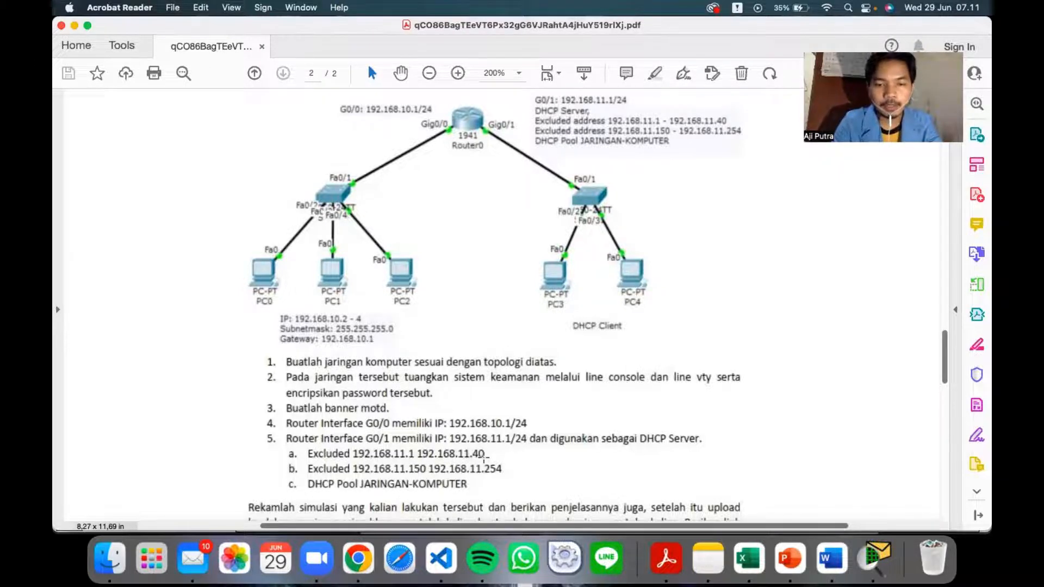
pyautogui.press('super+Tab')
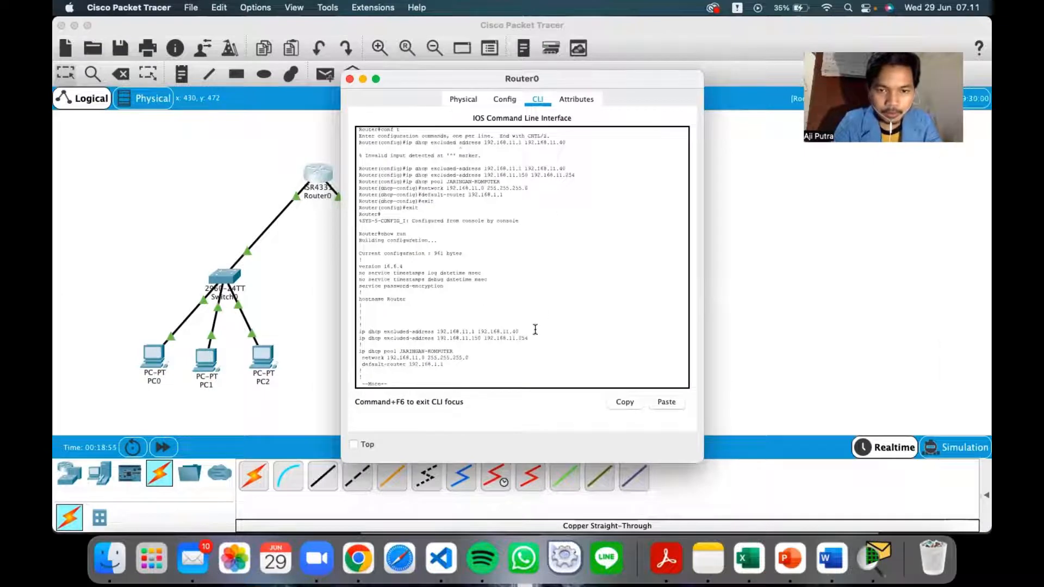
pyautogui.moveTo(520, 332); pyautogui.dragTo(357, 333)
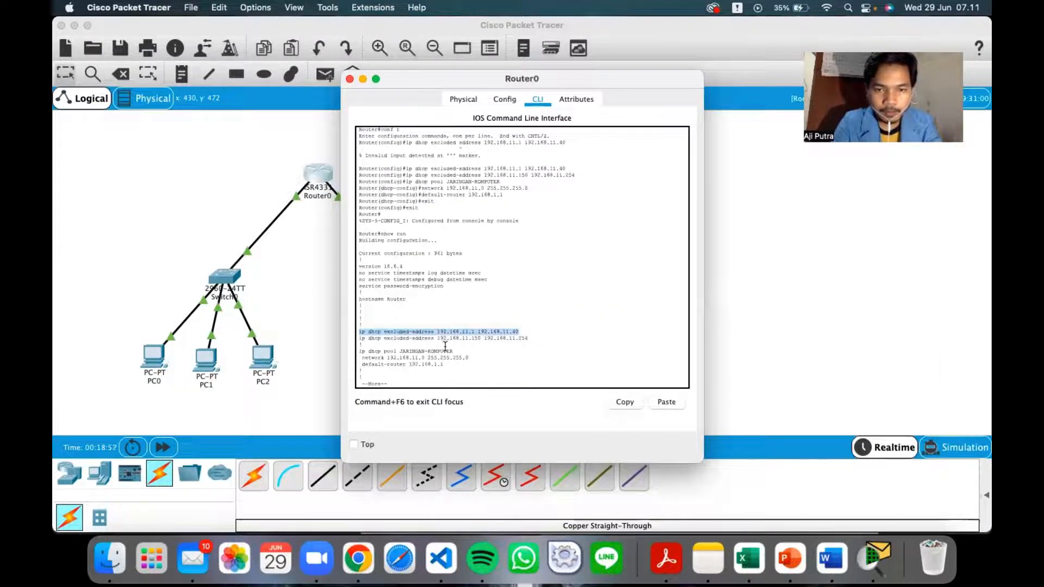
pyautogui.press('super+Tab')
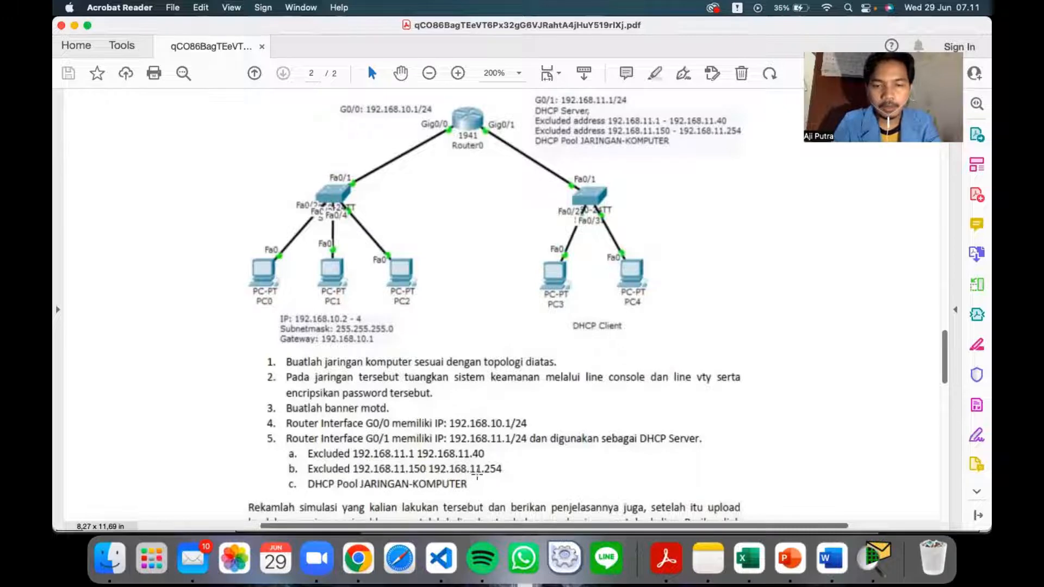
pyautogui.press('super+Tab')
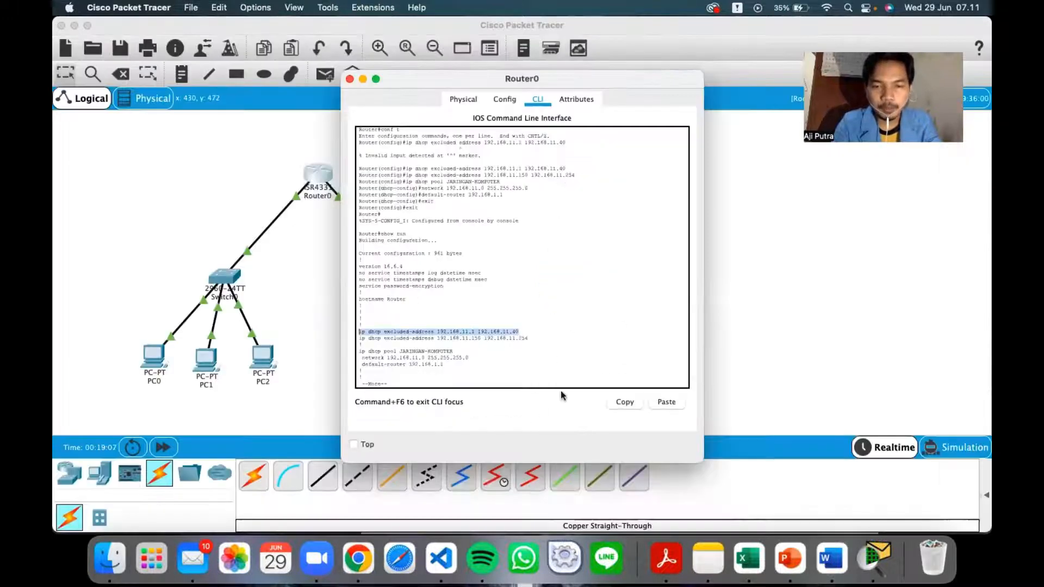
pyautogui.moveTo(531, 339); pyautogui.dragTo(357, 338)
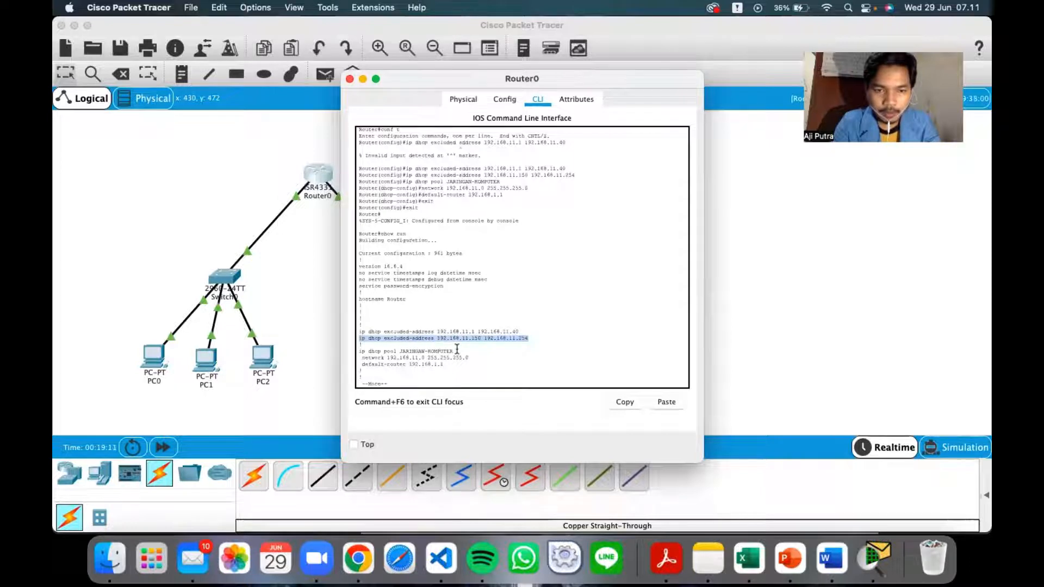
# Step: Check the DHCP pool name in Packet Tracer's running configuration against the assignment PDF in Acrobat Reader
pyautogui.moveTo(454, 351); pyautogui.dragTo(357, 351)
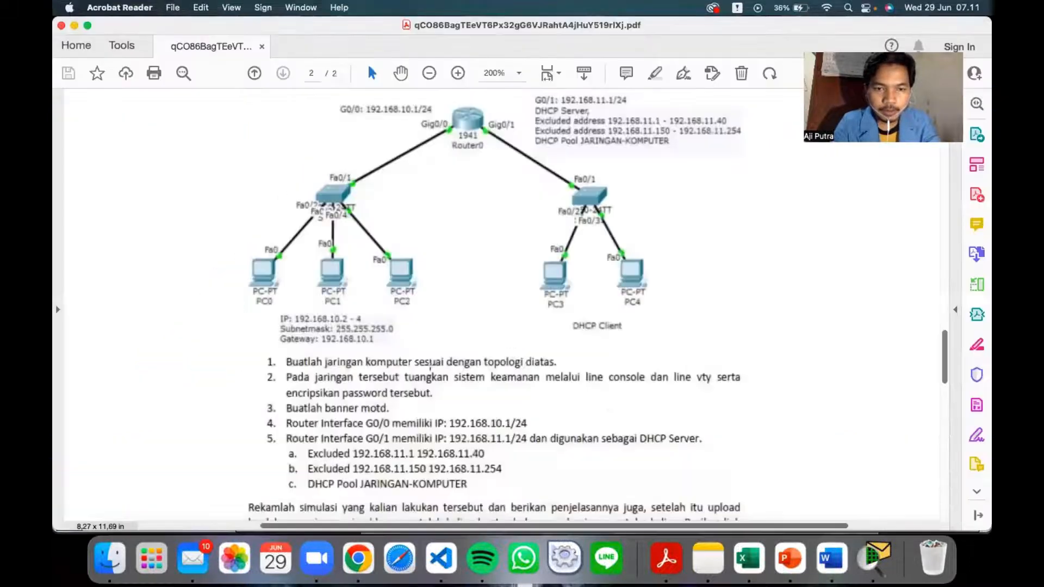
pyautogui.press('super+Tab')
pyautogui.press('super+Tab')
pyautogui.click(480, 361)
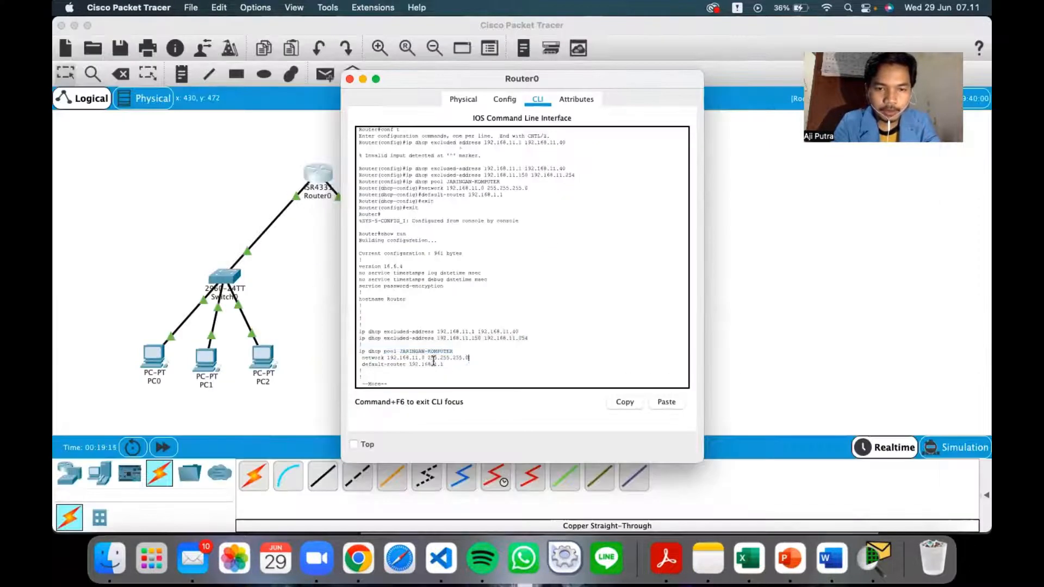
# Step: Compare the pool's default-router address in Packet Tracer with the G0/1 interface address in the assignment PDF in Acrobat Reader
pyautogui.moveTo(358, 358)
pyautogui.mouseDown()
pyautogui.moveTo(451, 365)
pyautogui.moveTo(362, 364)
pyautogui.mouseUp()
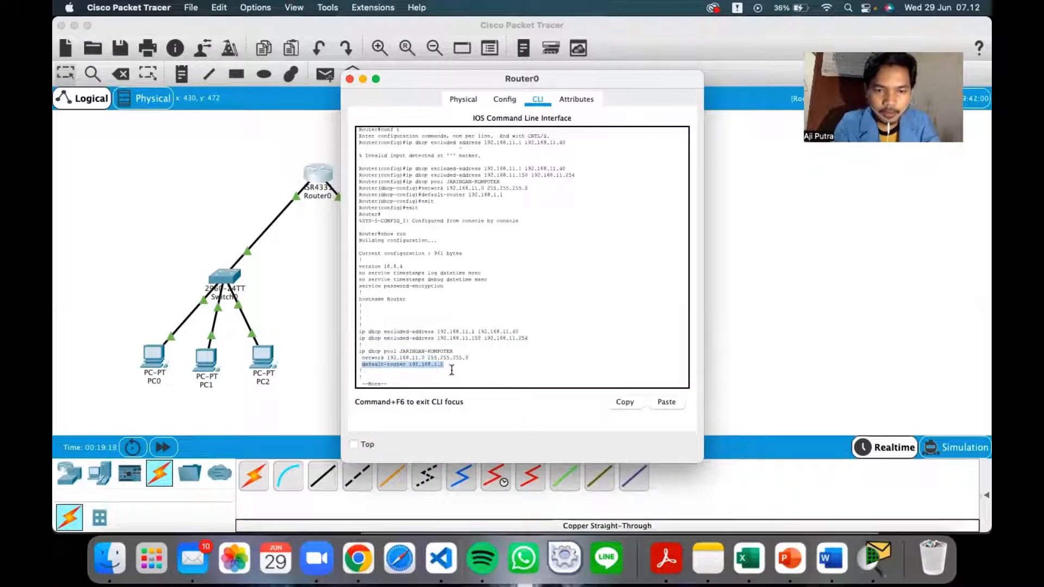
pyautogui.press('super+Tab')
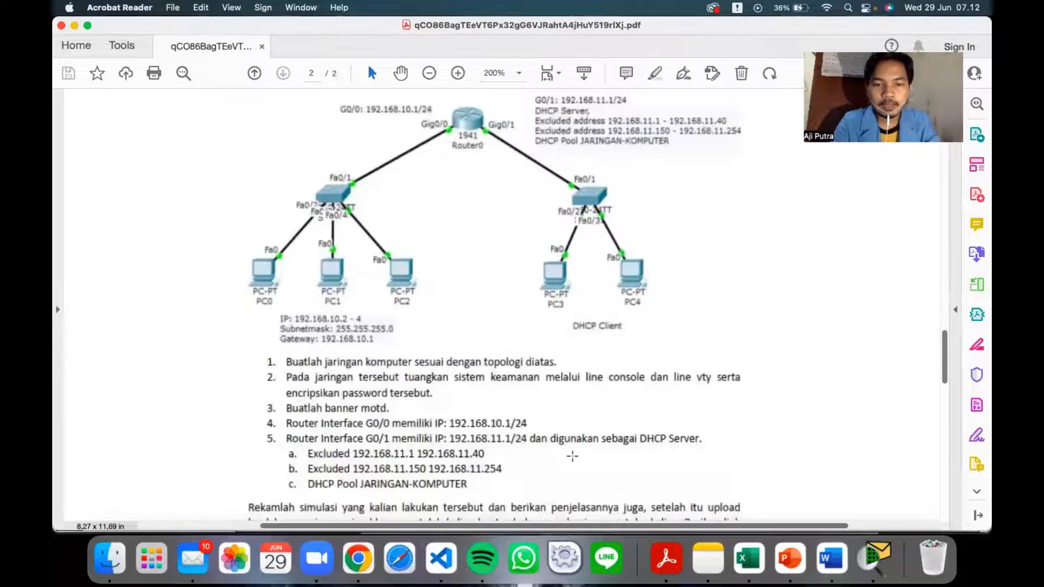
pyautogui.press('super+Tab')
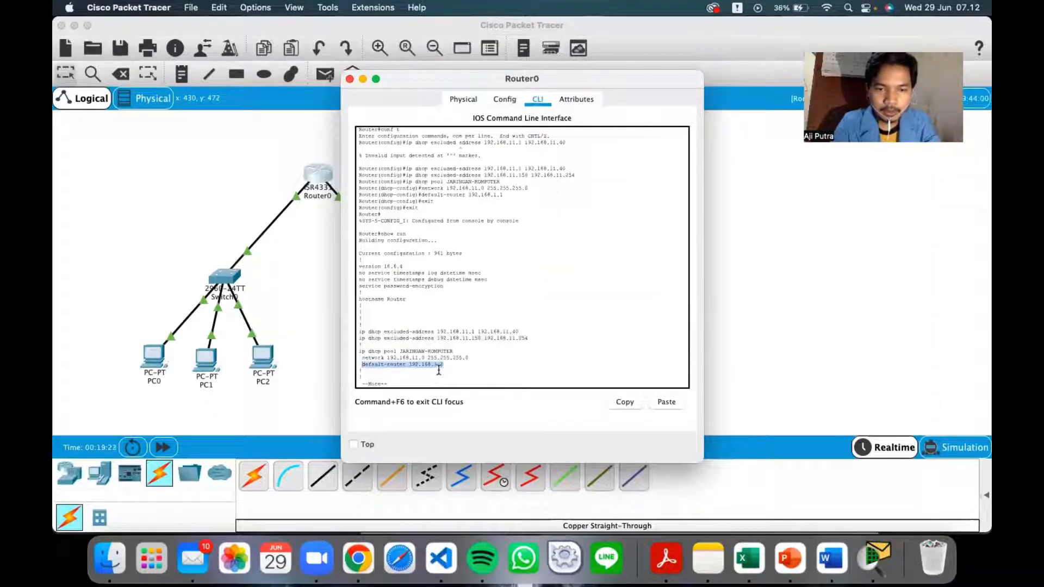
pyautogui.press('super+Tab')
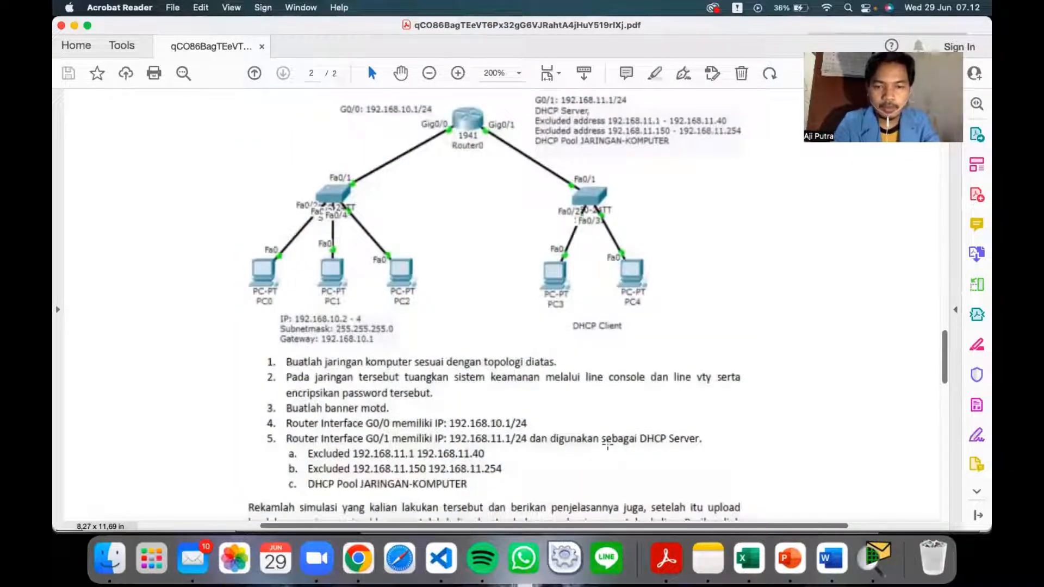
pyautogui.click(607, 446)
pyautogui.click(530, 445)
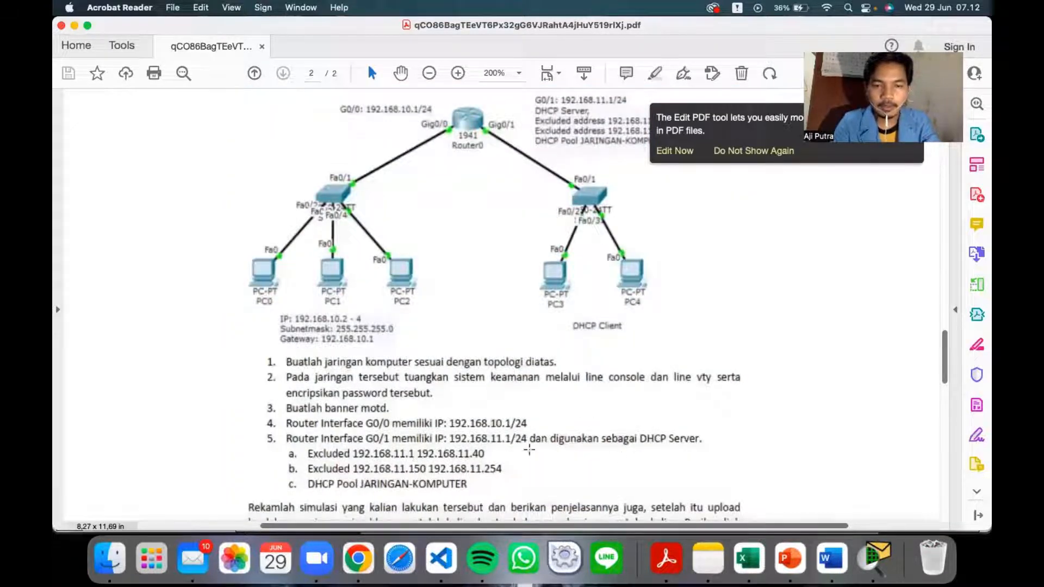
pyautogui.press('super+Tab')
pyautogui.click(472, 376)
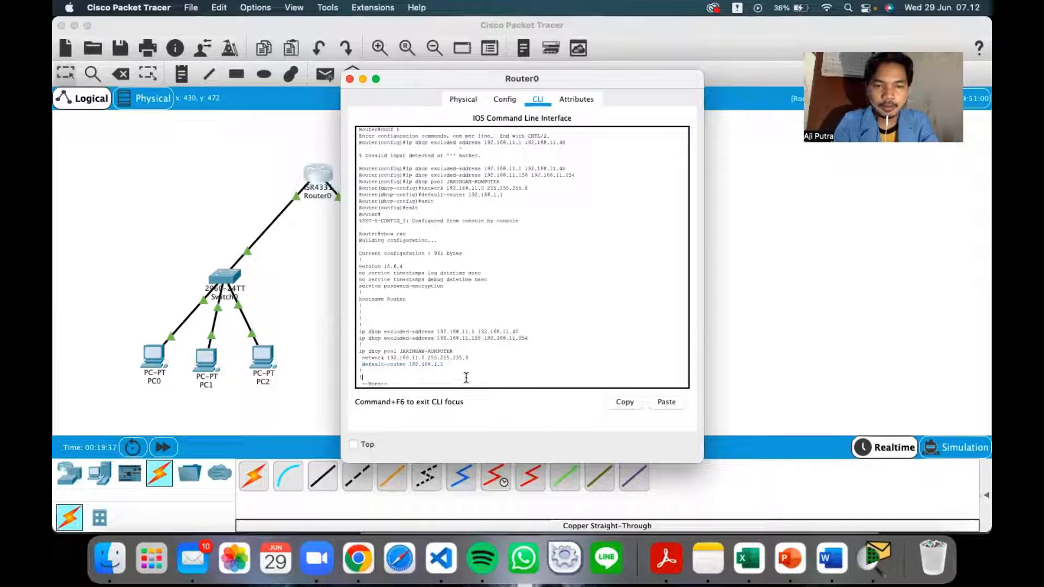
# Step: Leave the running configuration listing and reopen the DHCP pool JARINGAN-KOMPUTER from global configuration mode
pyautogui.press('Return')
pyautogui.press('Return')
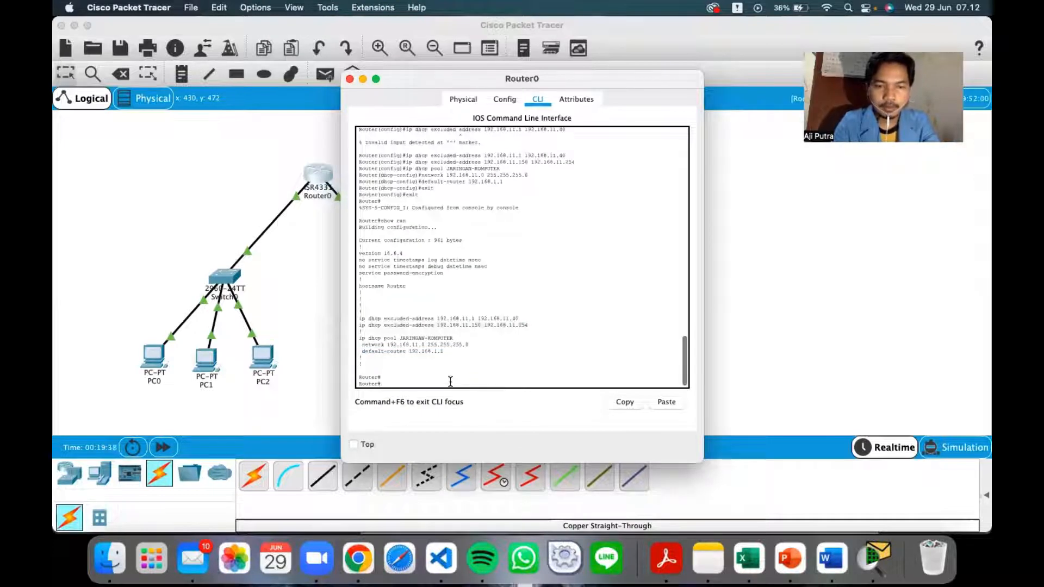
pyautogui.write('cop')
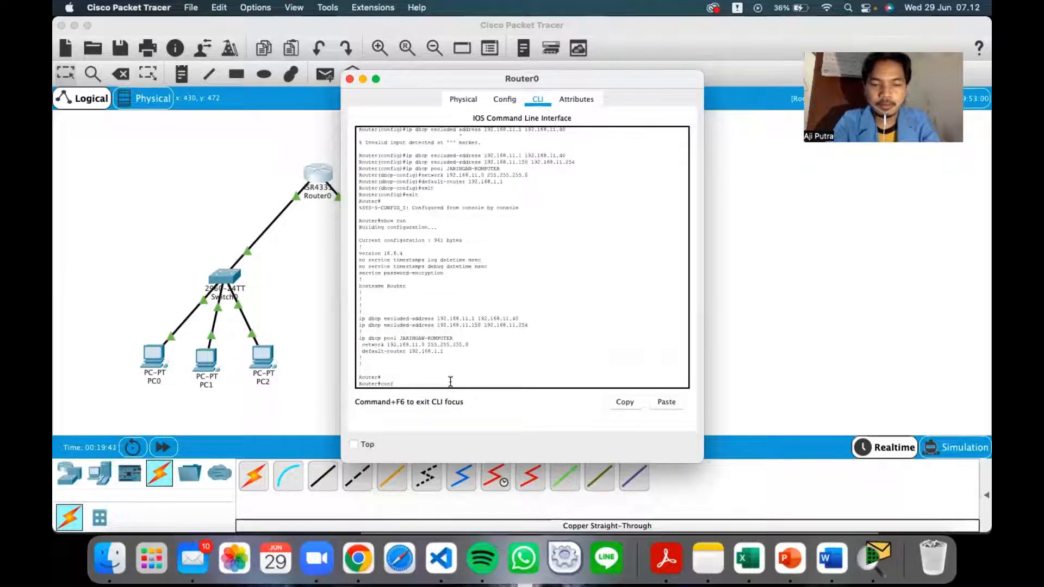
pyautogui.write('f t')
pyautogui.press('Return')
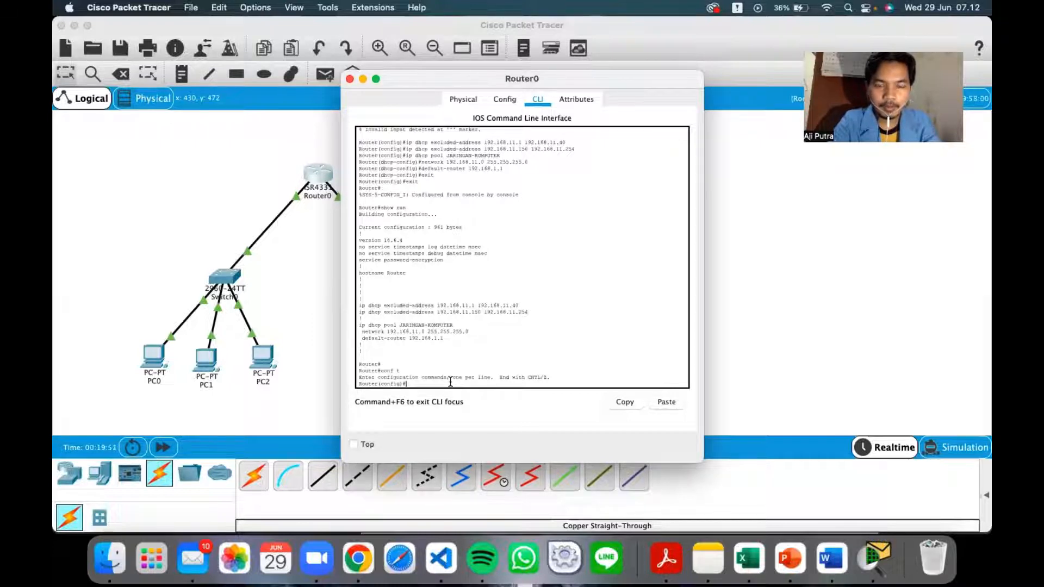
pyautogui.write('ip d')
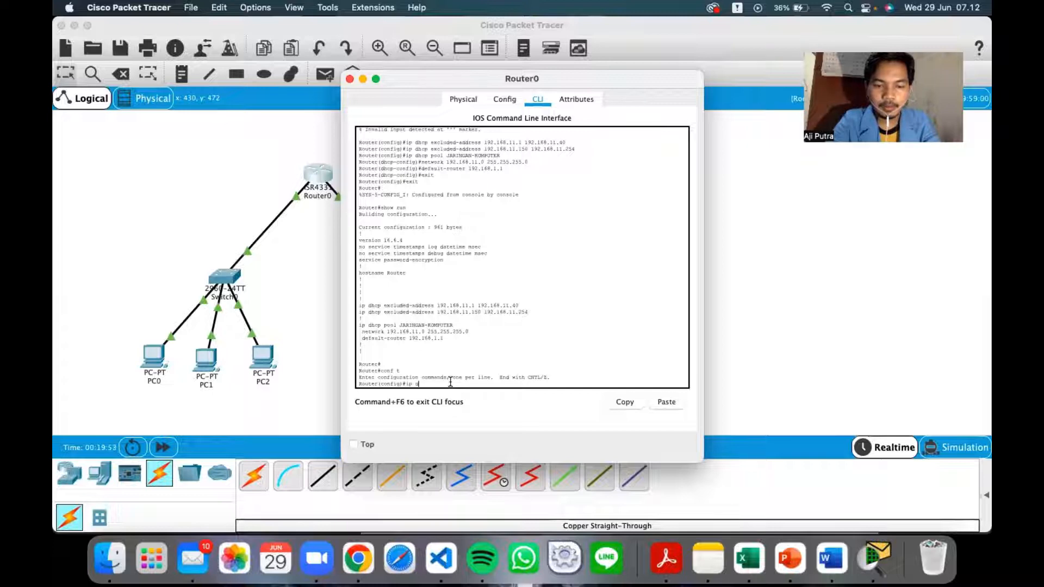
pyautogui.write('hcp pool JARINGAN-KOMPUTER')
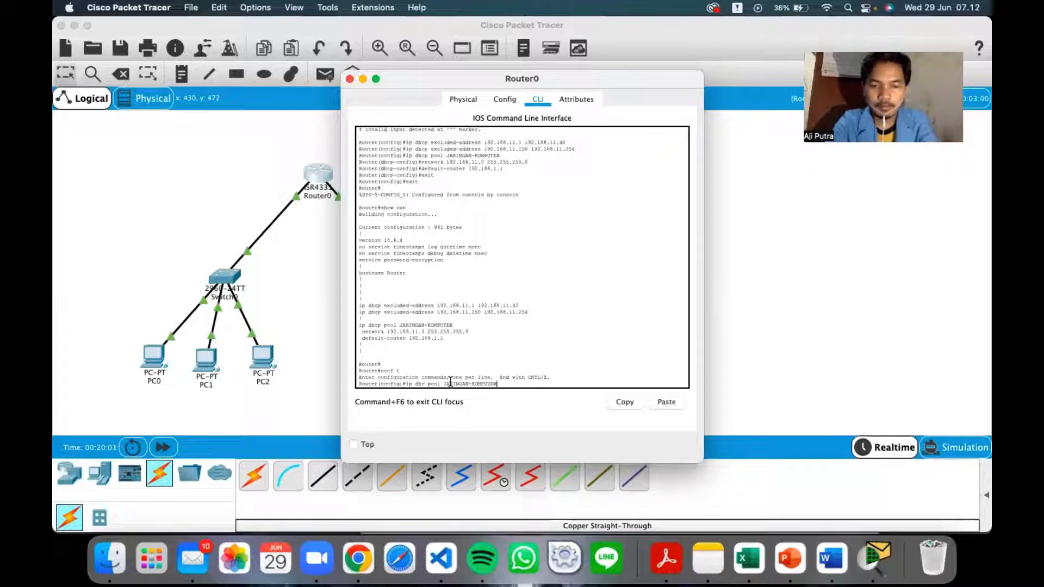
pyautogui.press('Return')
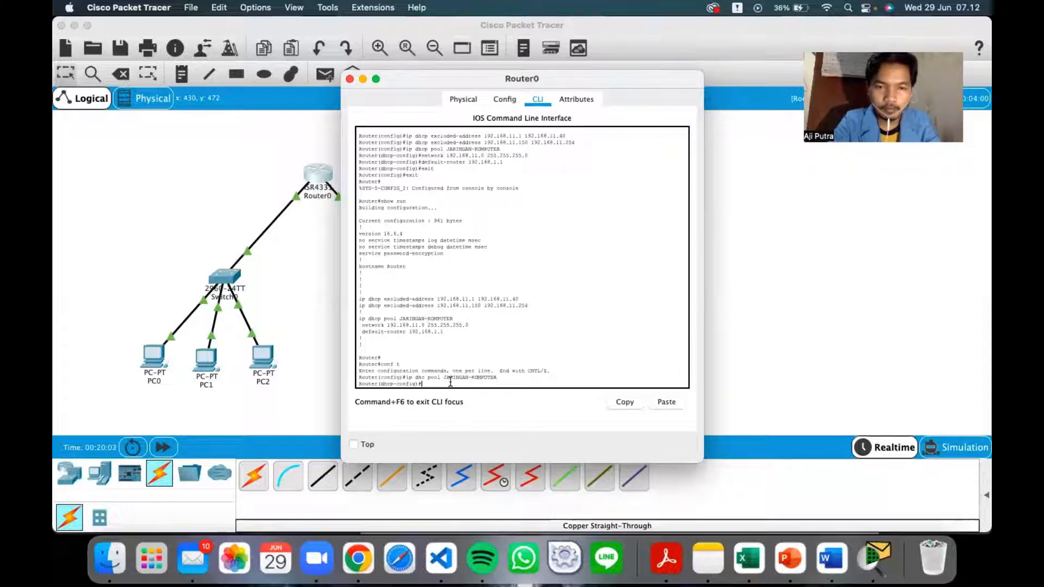
# Step: Set the default router of the DHCP pool JARINGAN-KOMPUTER to 192.168.11.1
pyautogui.write('default')
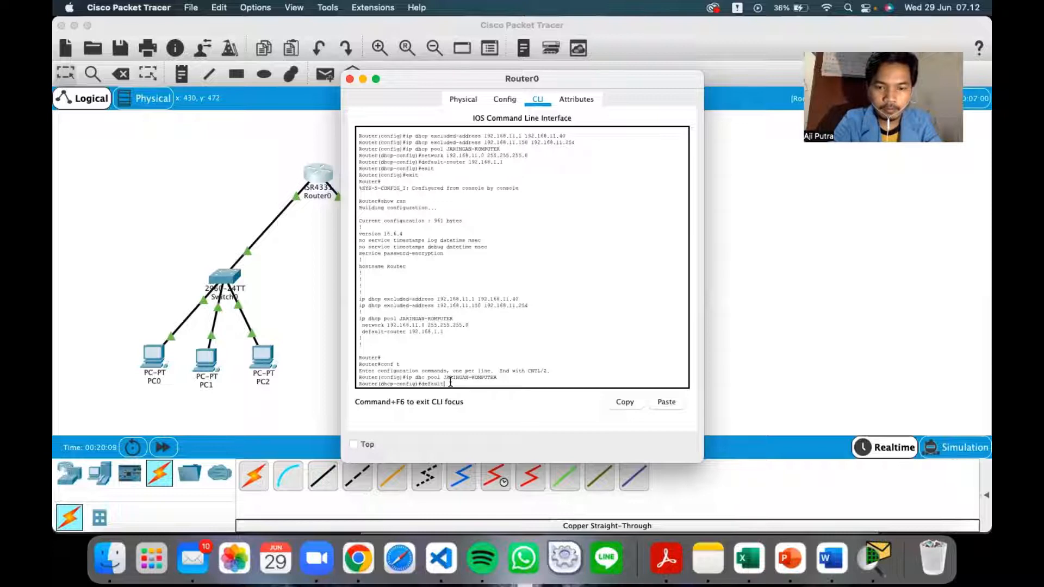
pyautogui.write('-route')
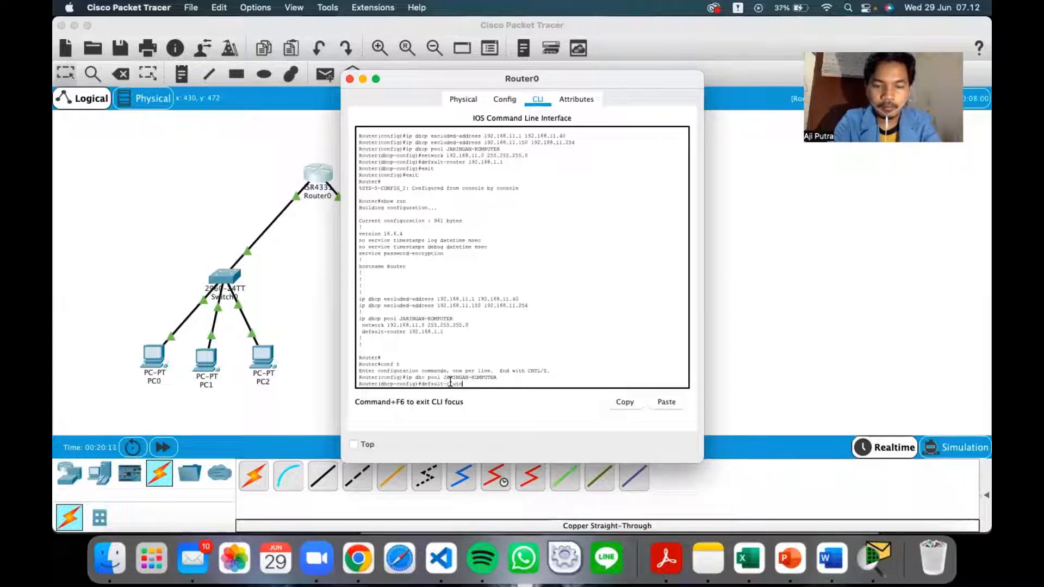
pyautogui.write('r 192.1')
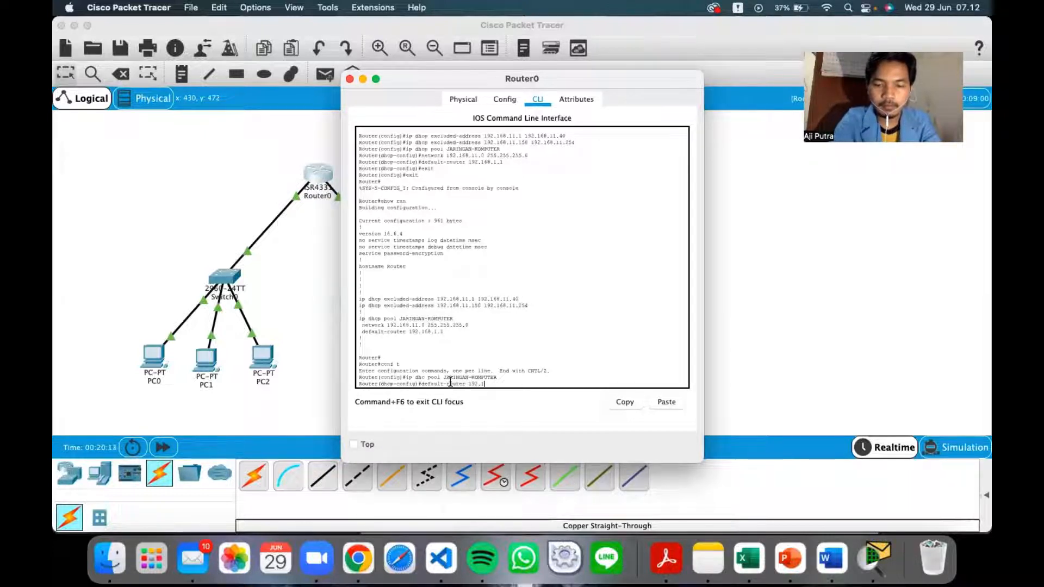
pyautogui.write('68.11.1')
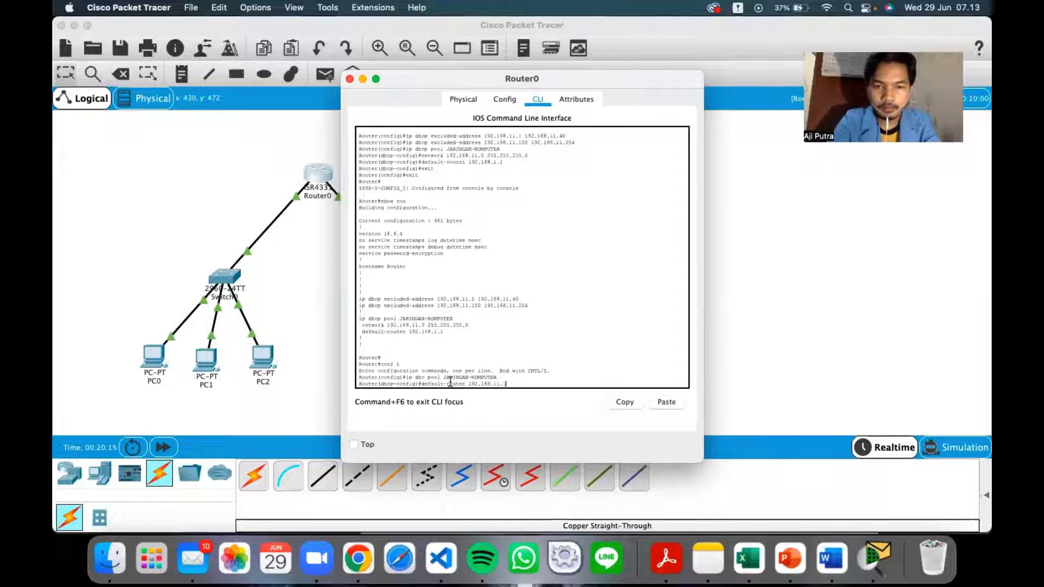
pyautogui.press('Return')
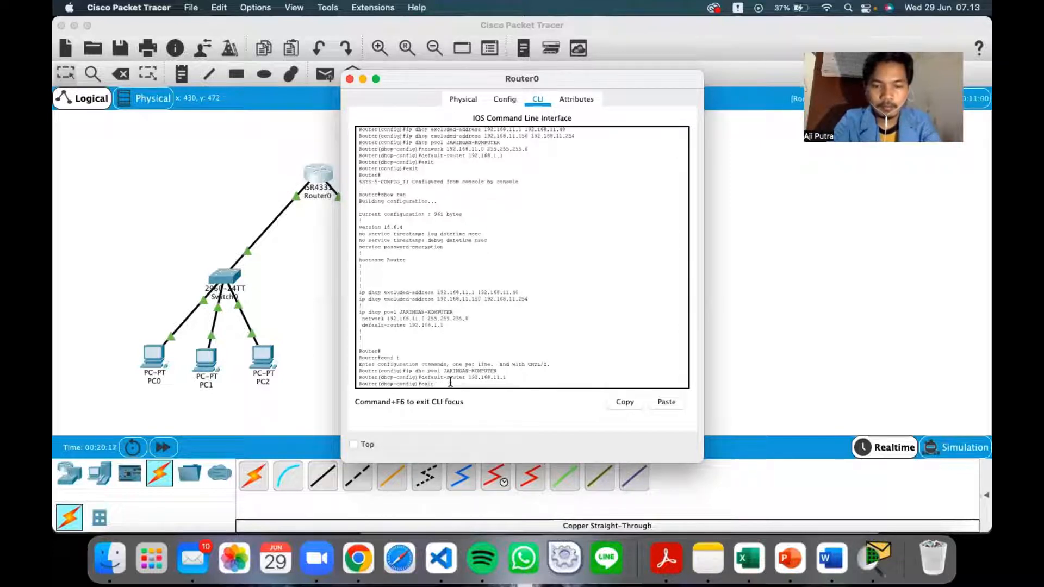
# Step: Exit configuration mode and display Router0's running configuration to check the DHCP pool's default router, closing the router window when done
pyautogui.write('exit')
pyautogui.press('Return')
pyautogui.write('er(config)#ex')
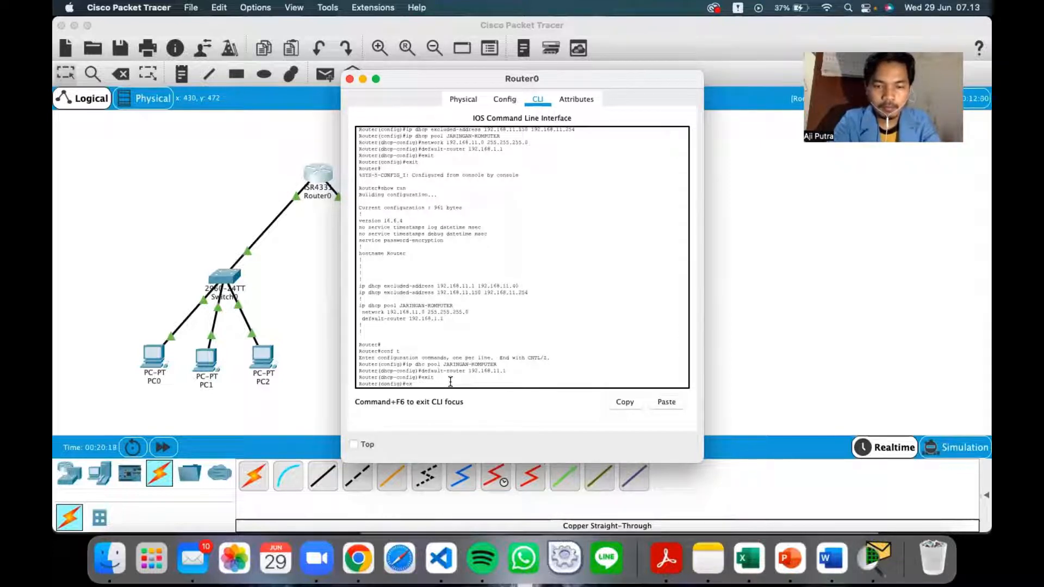
pyautogui.write('it')
pyautogui.press('Return')
pyautogui.write('sh')
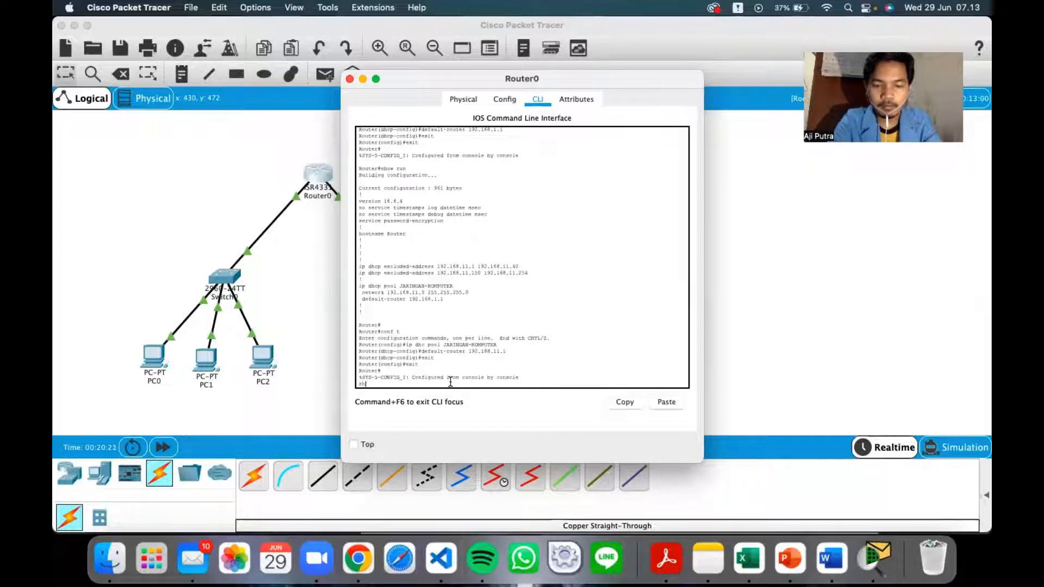
pyautogui.write('ow run')
pyautogui.press('Return')
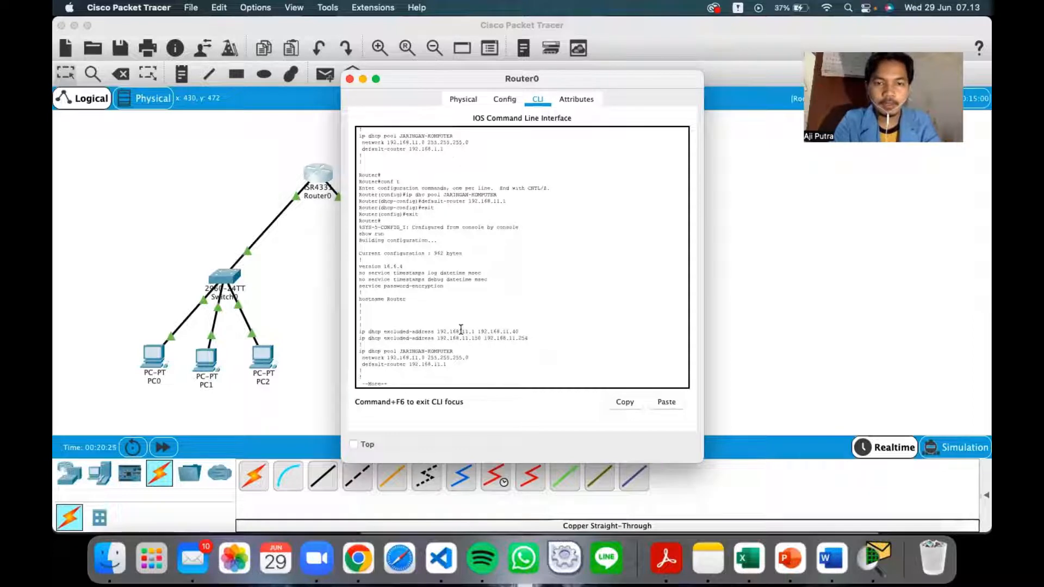
pyautogui.click(349, 80)
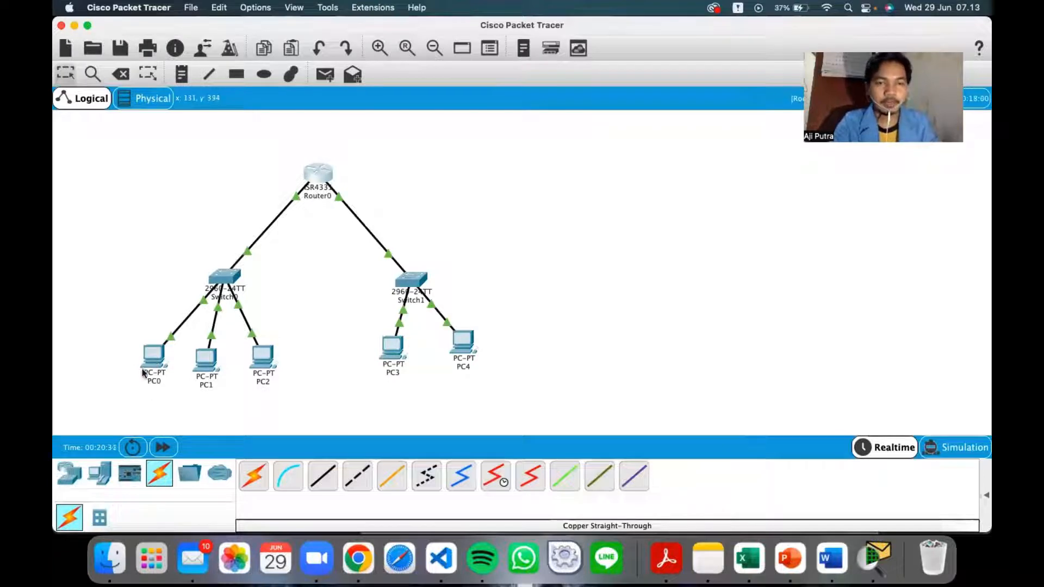
# Step: Give PC0 the static IP address 192.168.10.2 with subnet mask 255.255.255.0
pyautogui.click(153, 357)
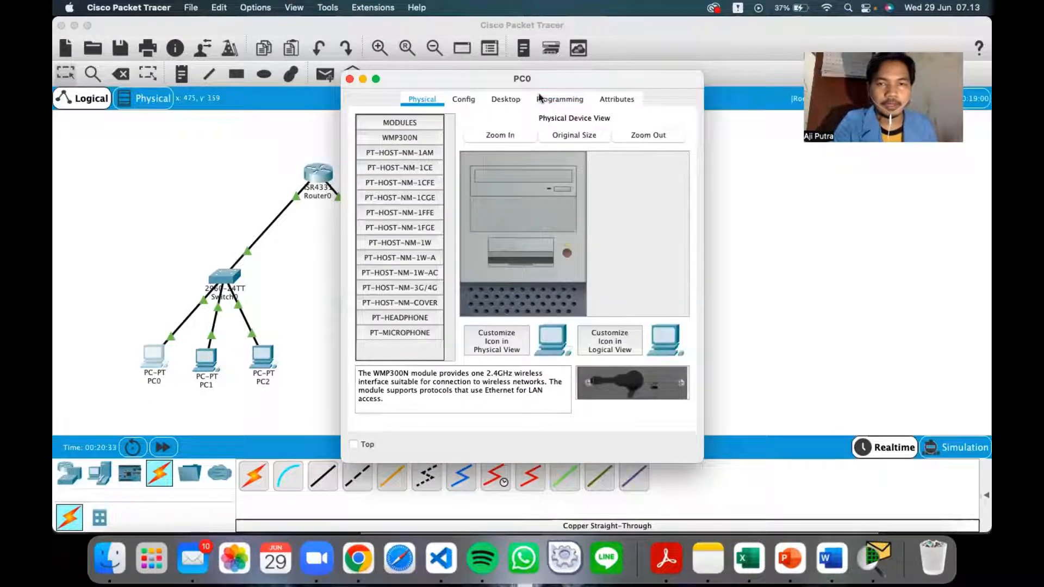
pyautogui.click(511, 103)
pyautogui.click(397, 178)
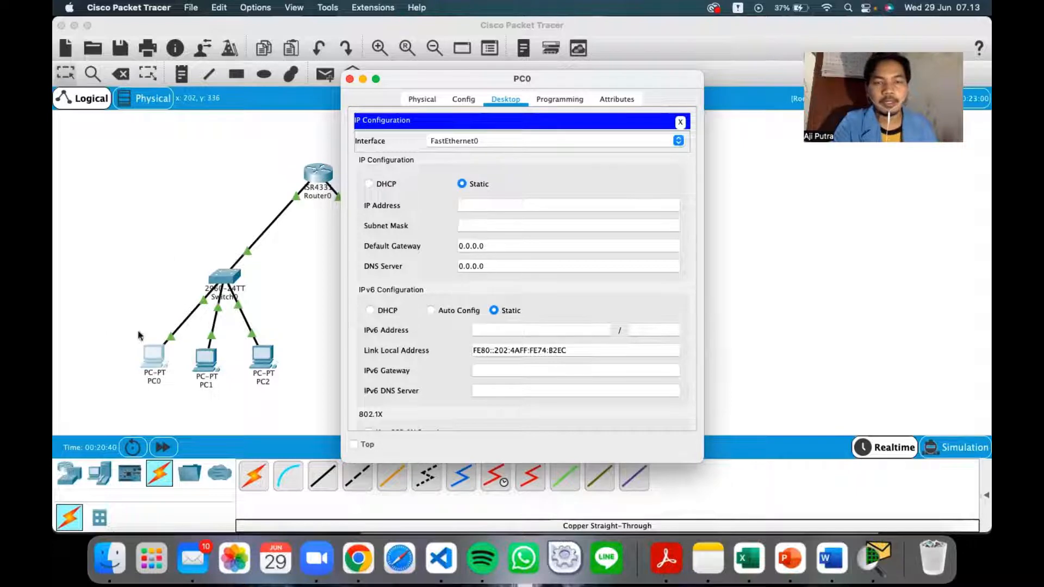
pyautogui.click(484, 205)
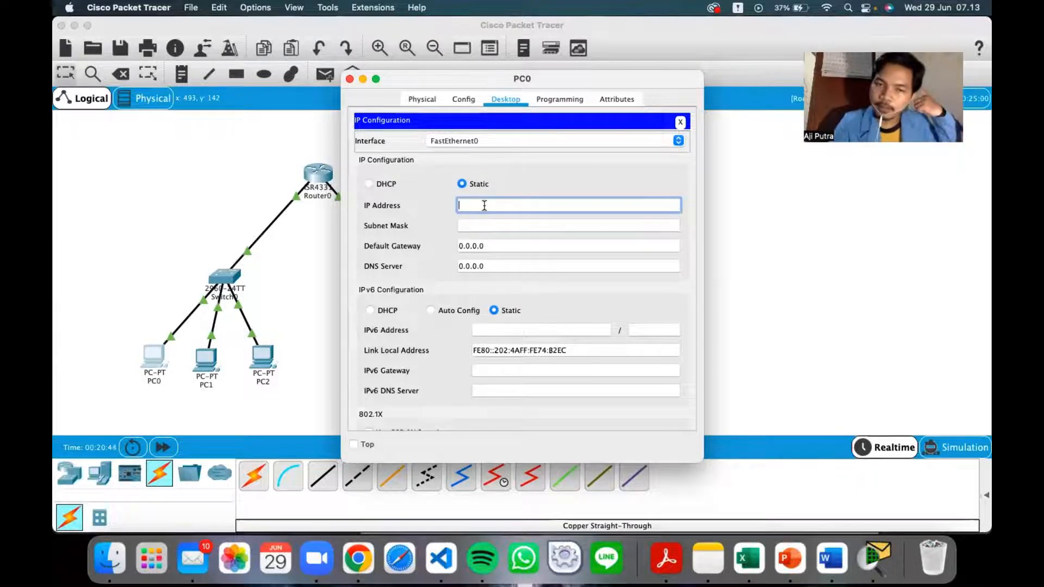
pyautogui.write('192')
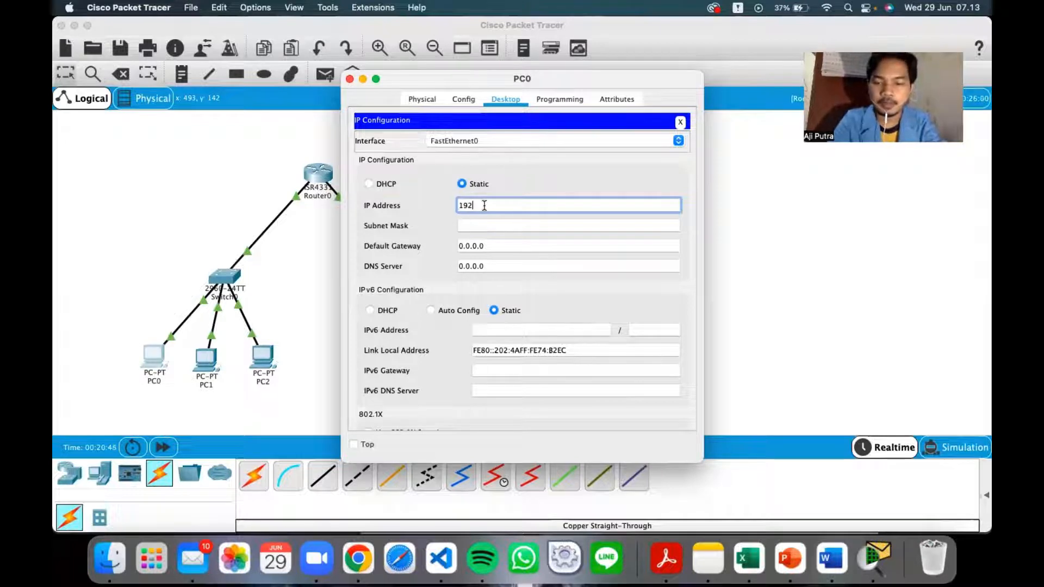
pyautogui.write('.168')
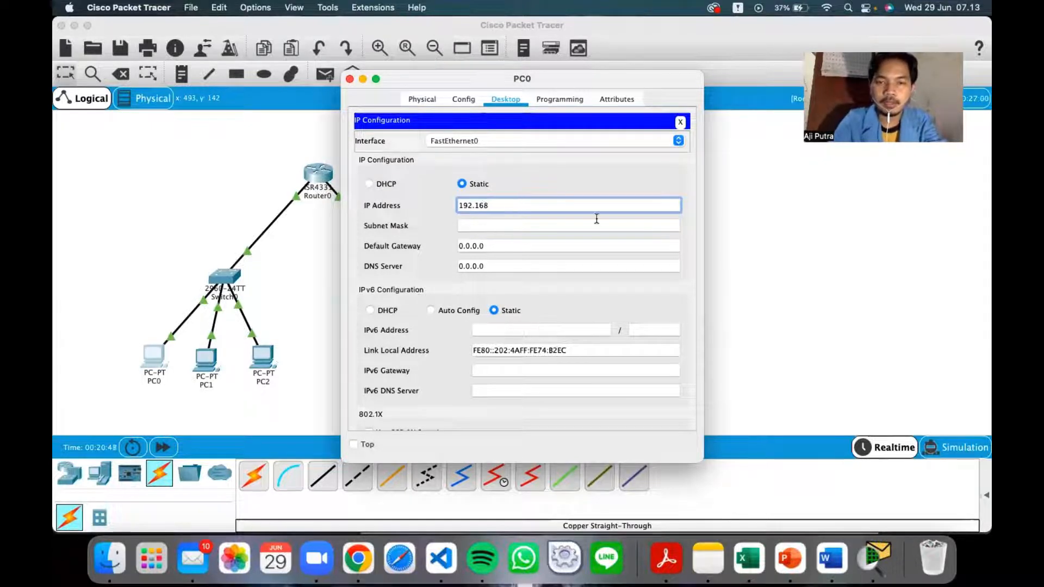
pyautogui.write('10')
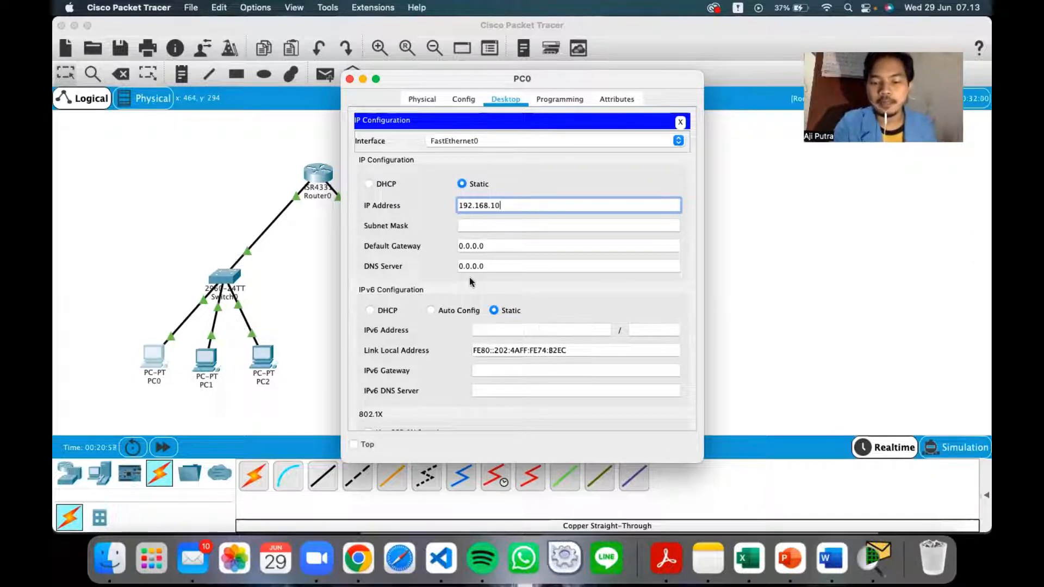
pyautogui.write('.2')
pyautogui.press('Tab')
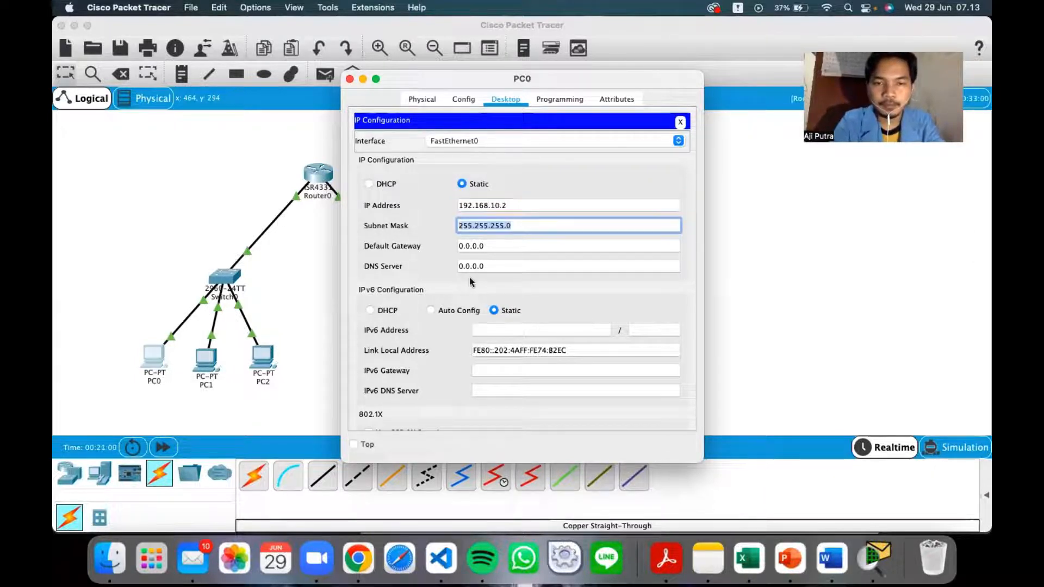
# Step: Set PC0's default gateway to 192.168.10.1 and close its configuration window
pyautogui.press('Tab')
pyautogui.write('19')
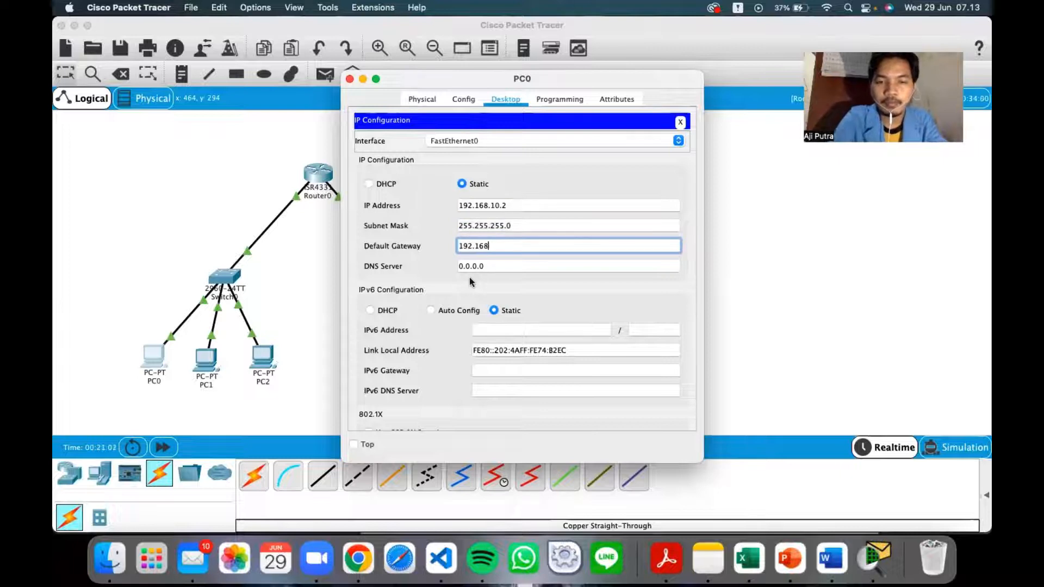
pyautogui.write('2.168.10.1')
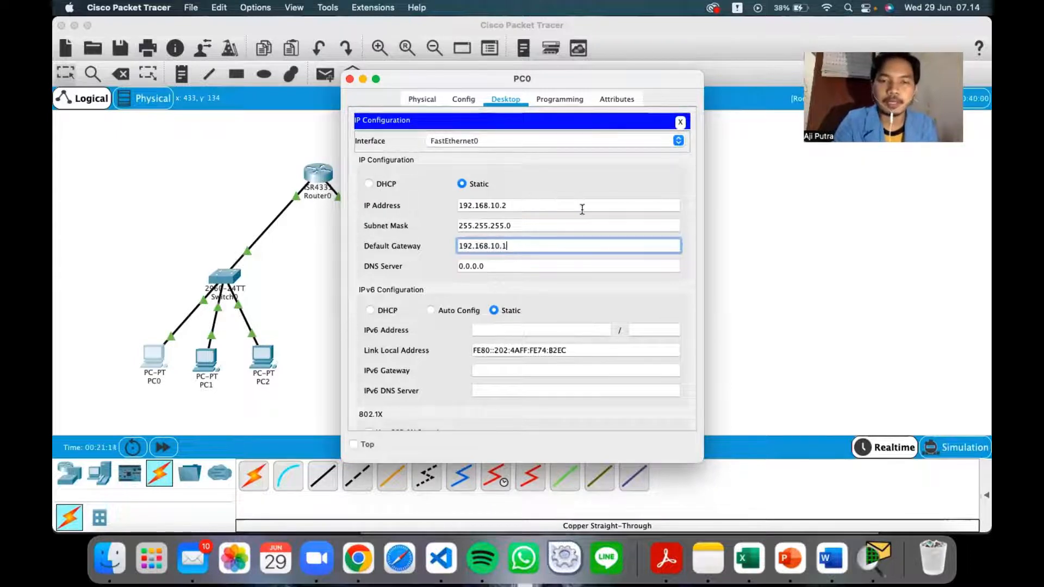
pyautogui.click(387, 147)
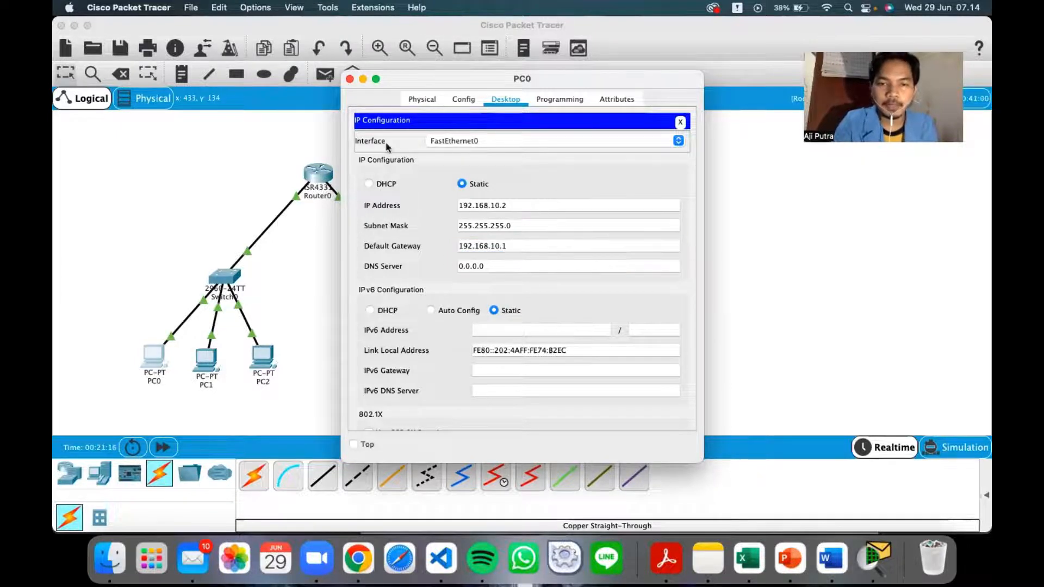
pyautogui.click(349, 79)
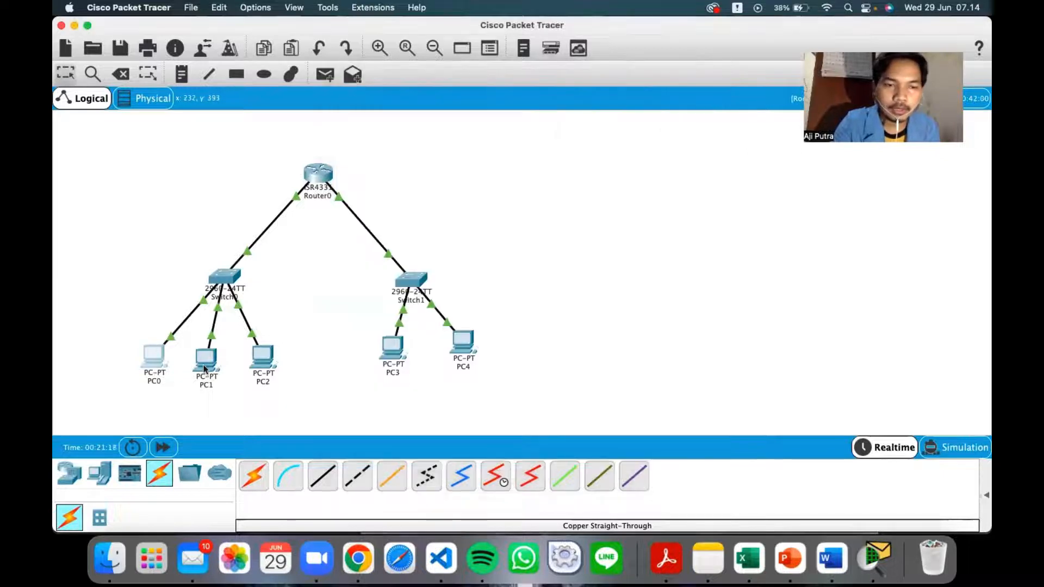
# Step: Give PC1 the static IP address 192.168.10.3 with subnet mask 255.255.255.0
pyautogui.click(204, 368)
pyautogui.click(505, 99)
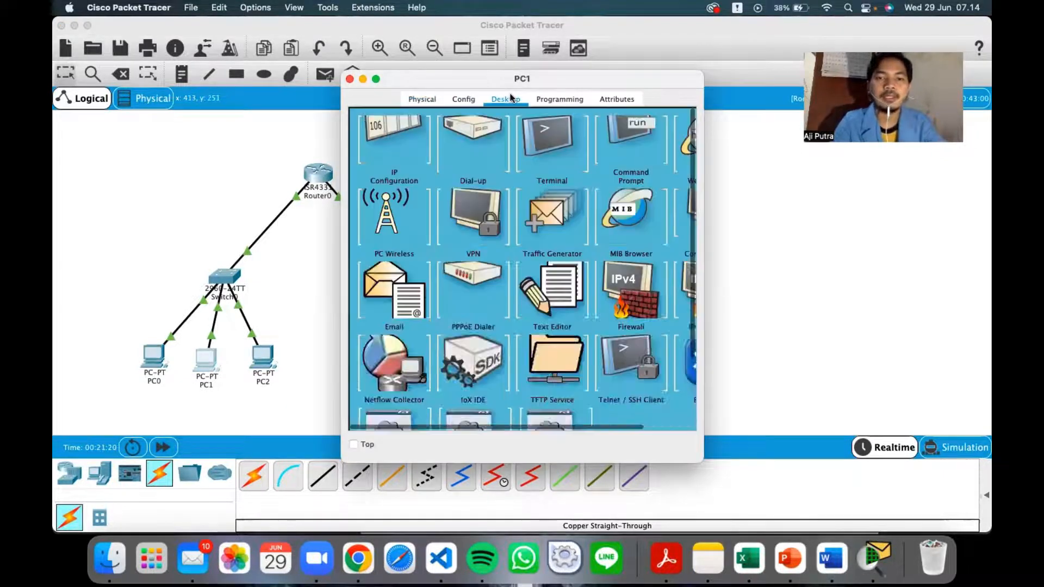
pyautogui.click(372, 150)
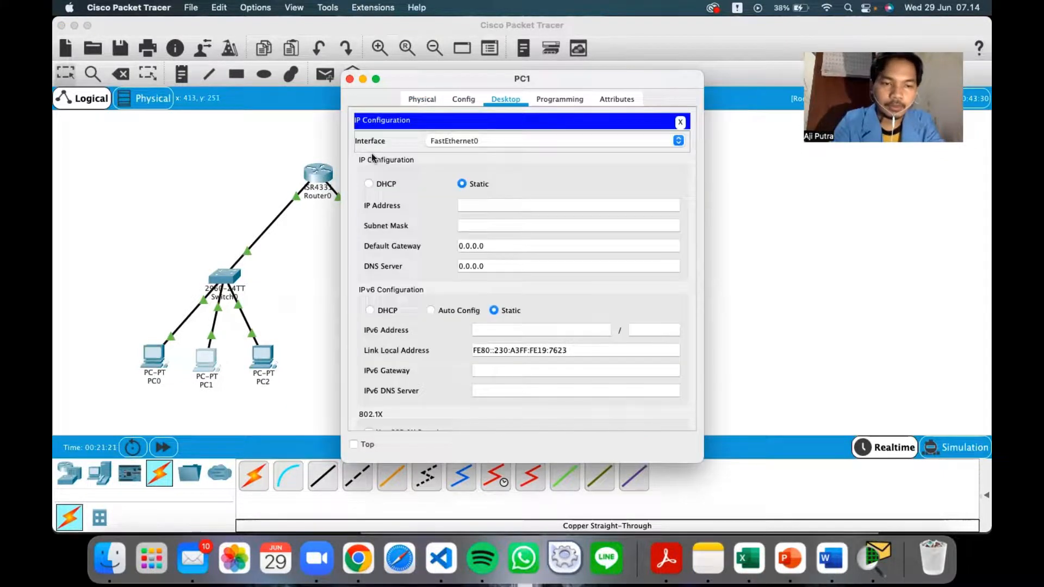
pyautogui.click(483, 207)
pyautogui.write('192.168.10.')
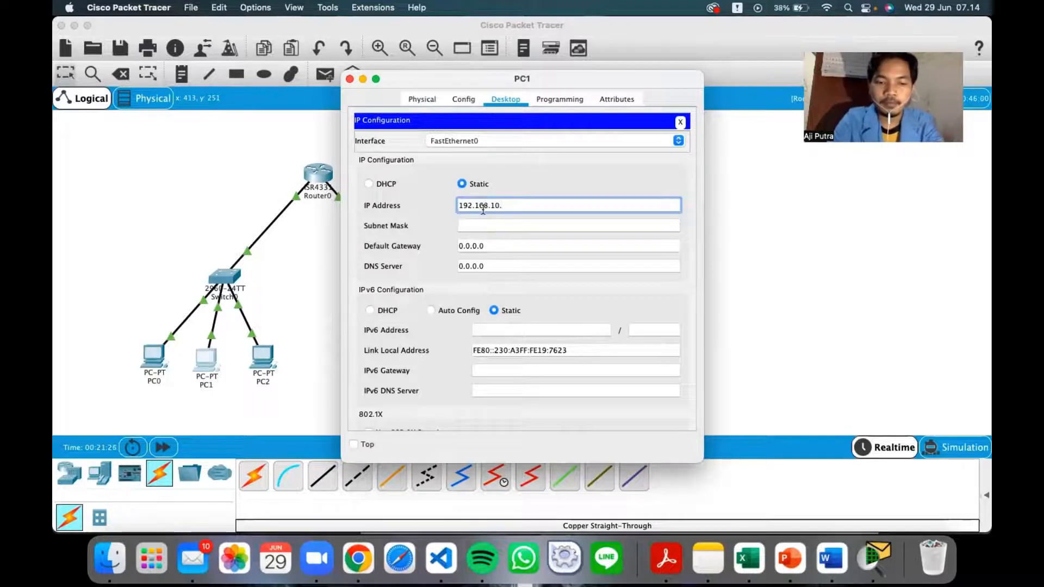
pyautogui.write('3')
pyautogui.press('Tab')
# Step: Set PC1's default gateway to 192.168.10.1 and close its configuration window
pyautogui.press('Tab')
pyautogui.write('192.')
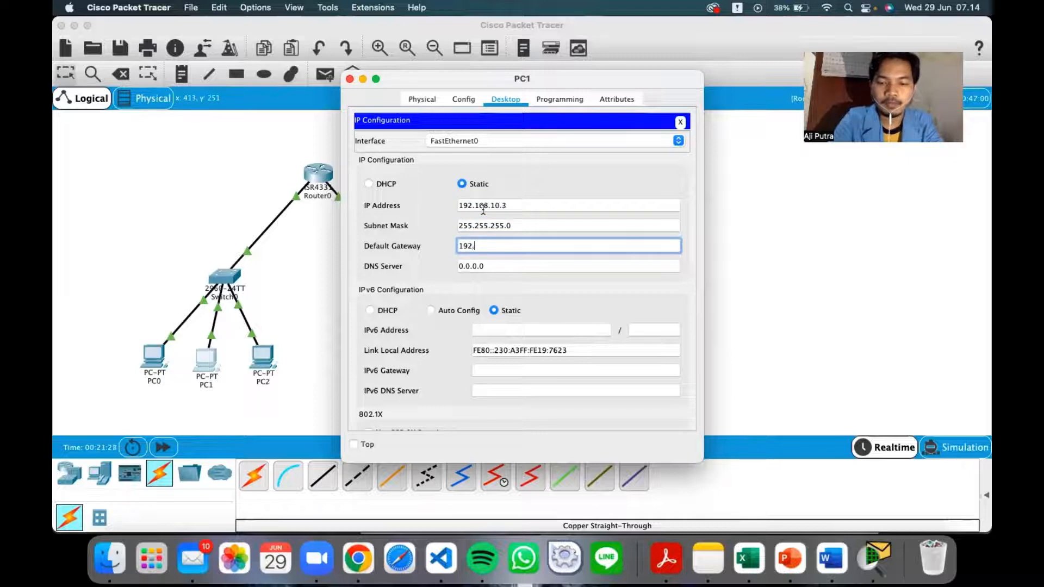
pyautogui.write('168.10.')
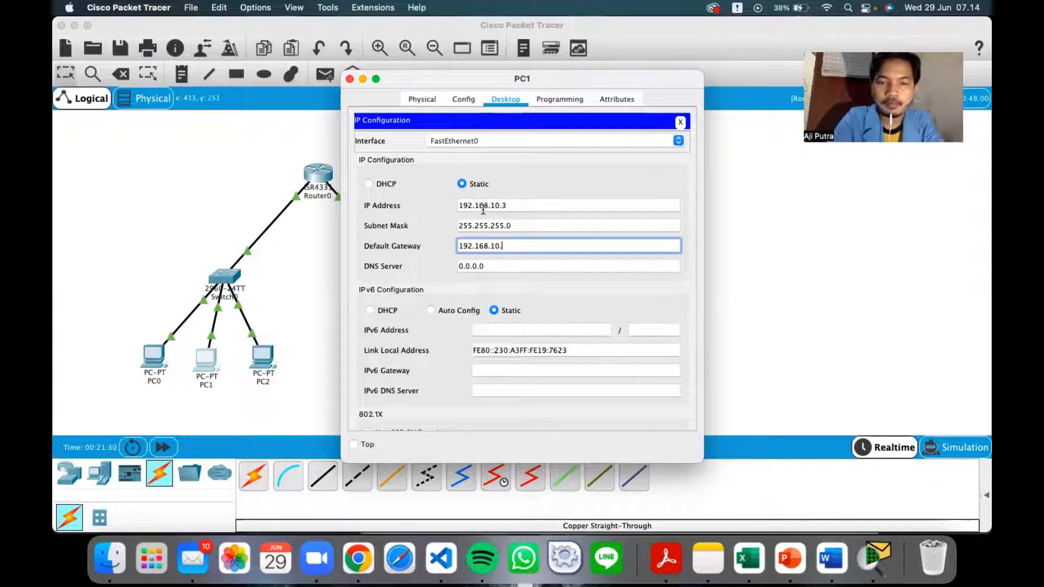
pyautogui.write('1')
pyautogui.click(412, 223)
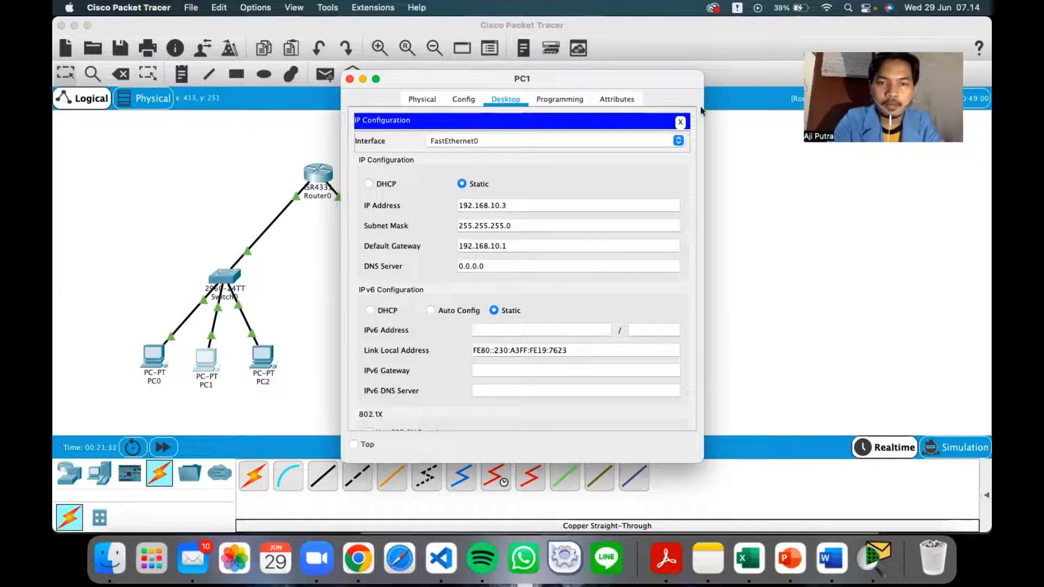
pyautogui.click(350, 79)
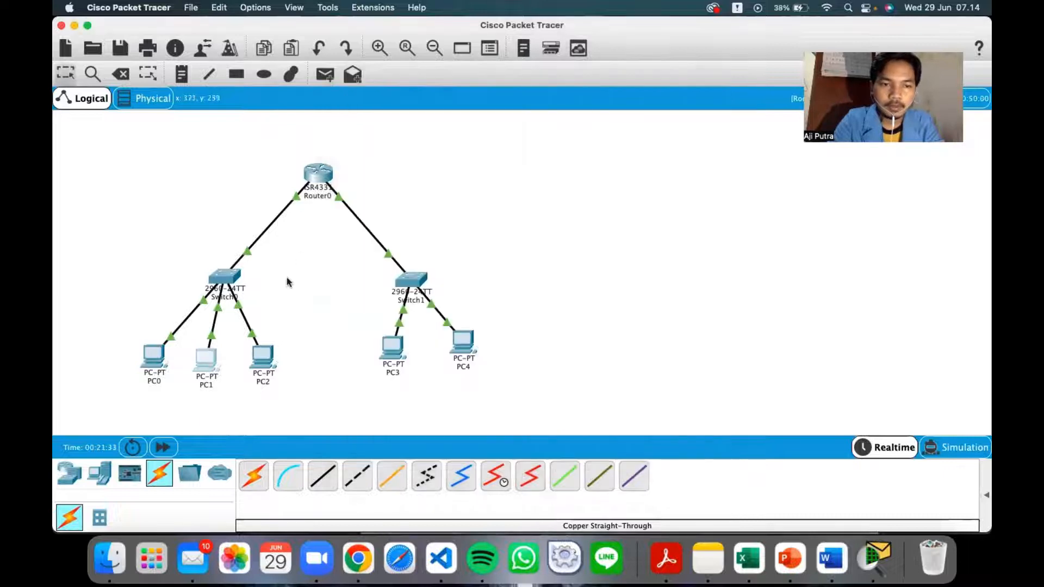
# Step: Give PC2 the static IP address 192.168.10.4 with subnet mask 255.255.255.0
pyautogui.click(264, 357)
pyautogui.click(513, 99)
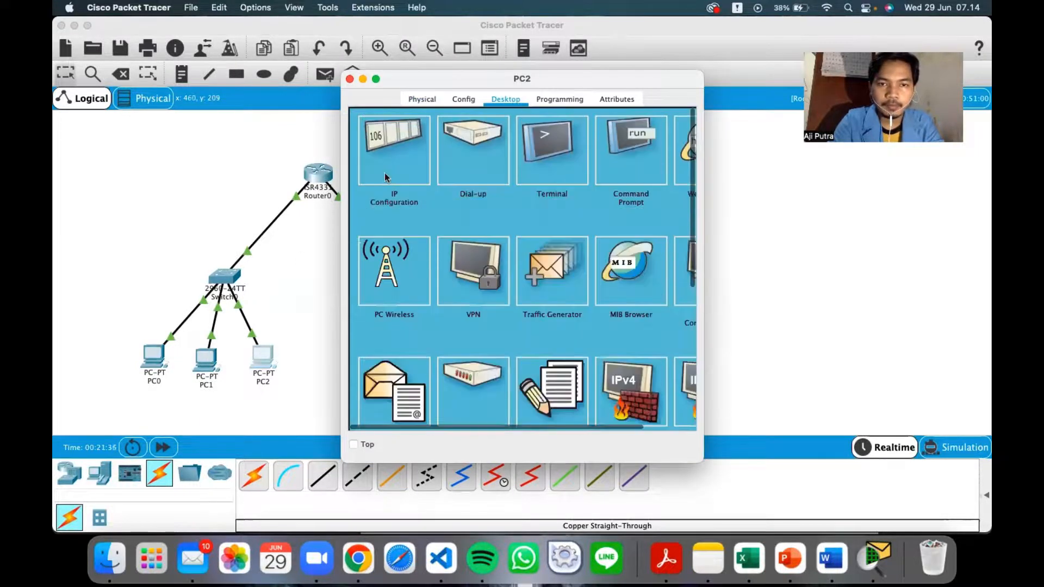
pyautogui.click(384, 172)
pyautogui.click(473, 205)
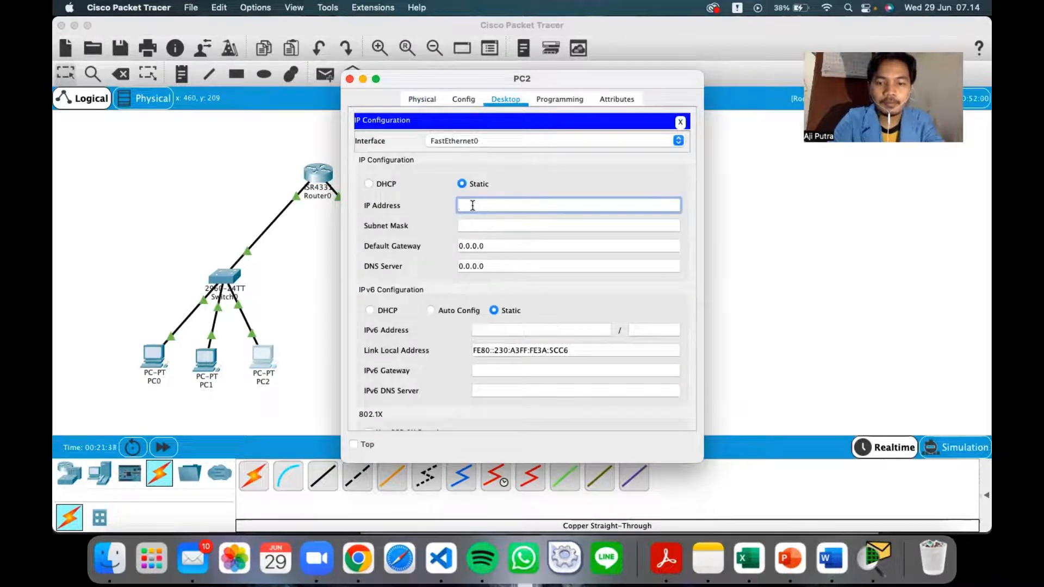
pyautogui.write('192.168.')
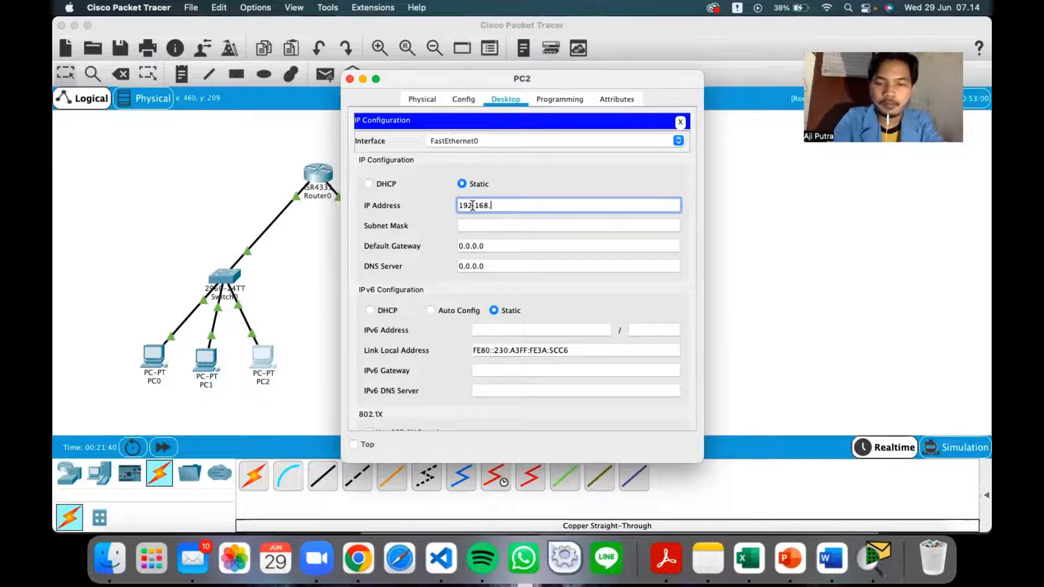
pyautogui.write('10.')
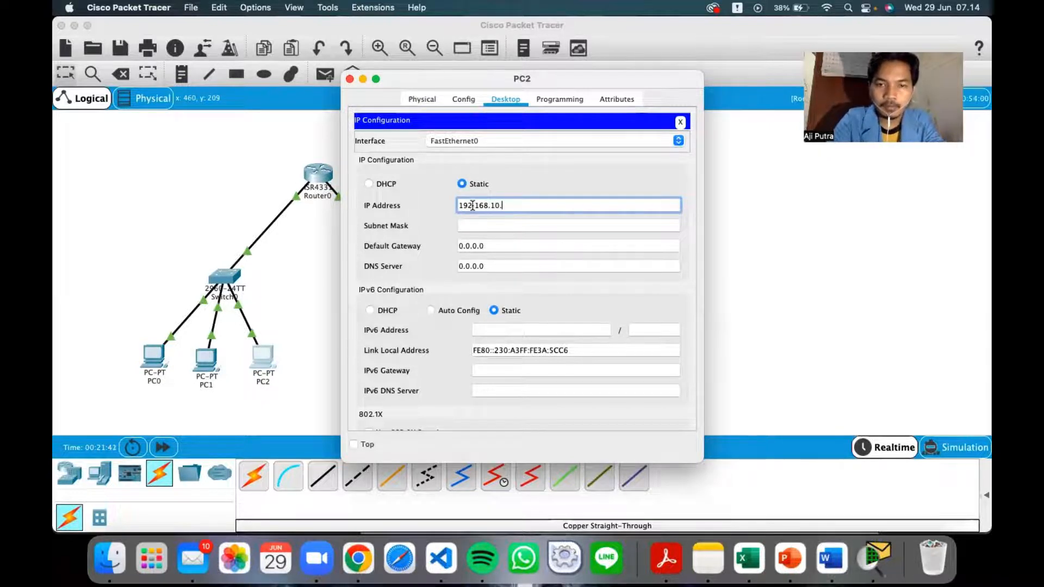
pyautogui.write('4')
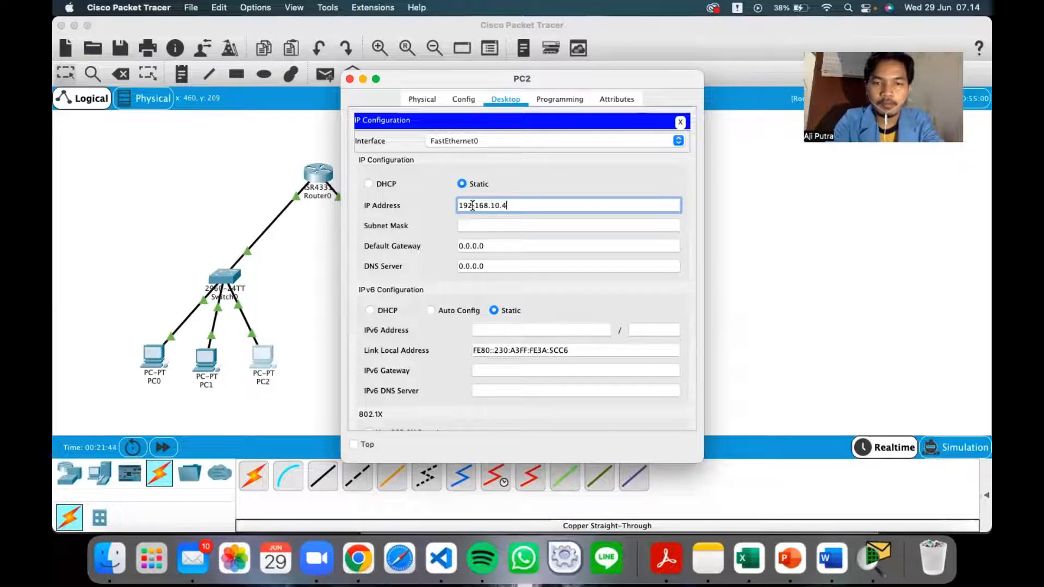
pyautogui.press('Tab')
# Step: Set PC2's default gateway to 192.168.10.1
pyautogui.press('Tab')
pyautogui.write('1')
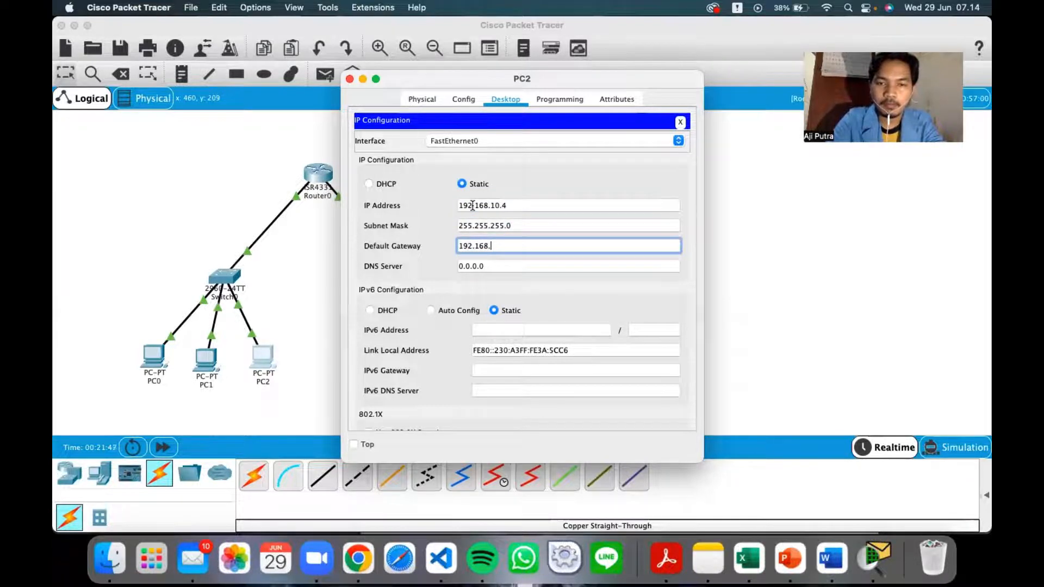
pyautogui.write('92.168.10.1')
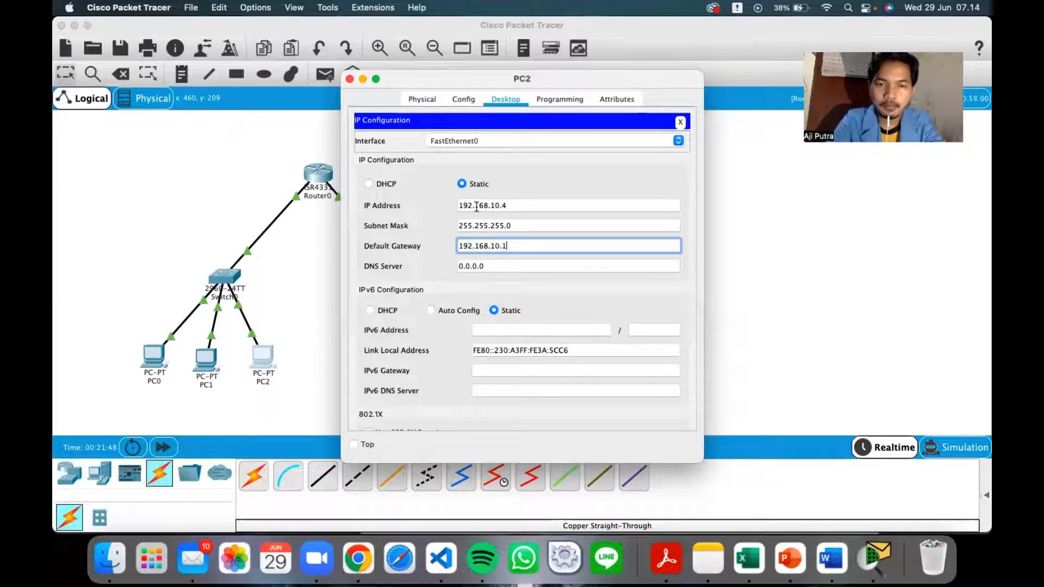
pyautogui.click(579, 187)
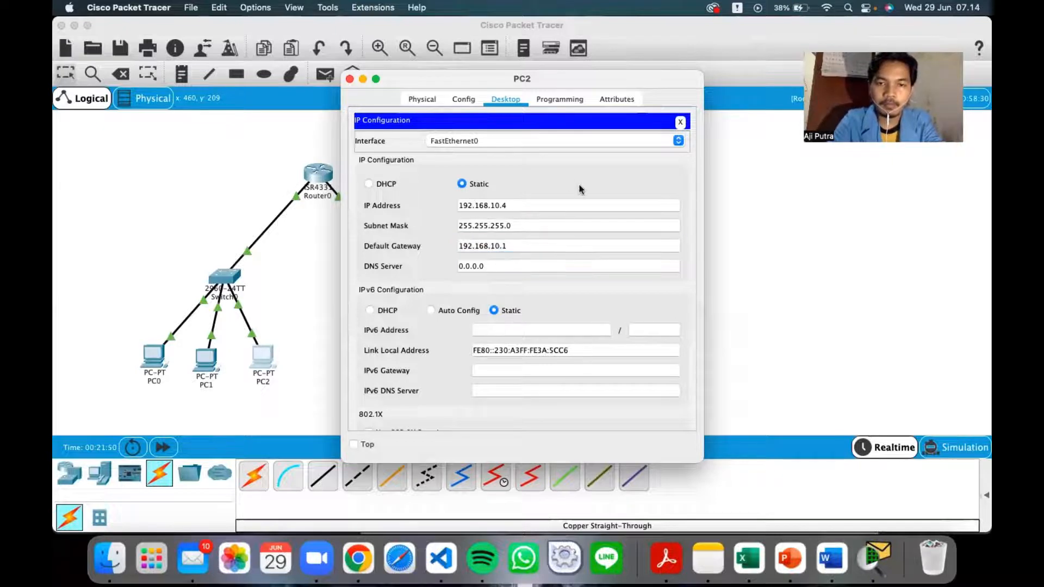
# Step: Close PC2's window, set PC3's IPv4 configuration to DHCP, and close PC3's window
pyautogui.click(349, 79)
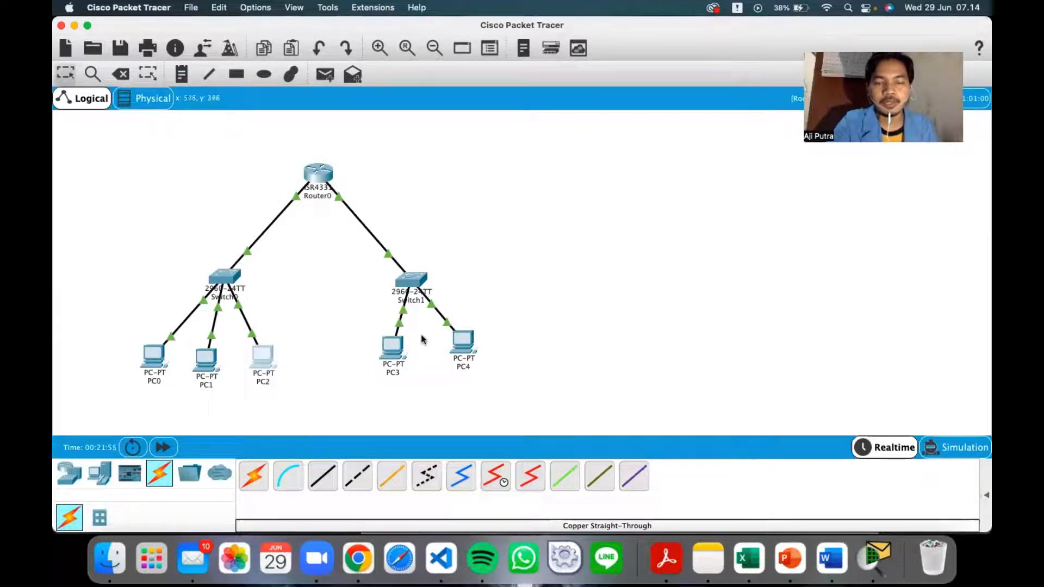
pyautogui.click(396, 356)
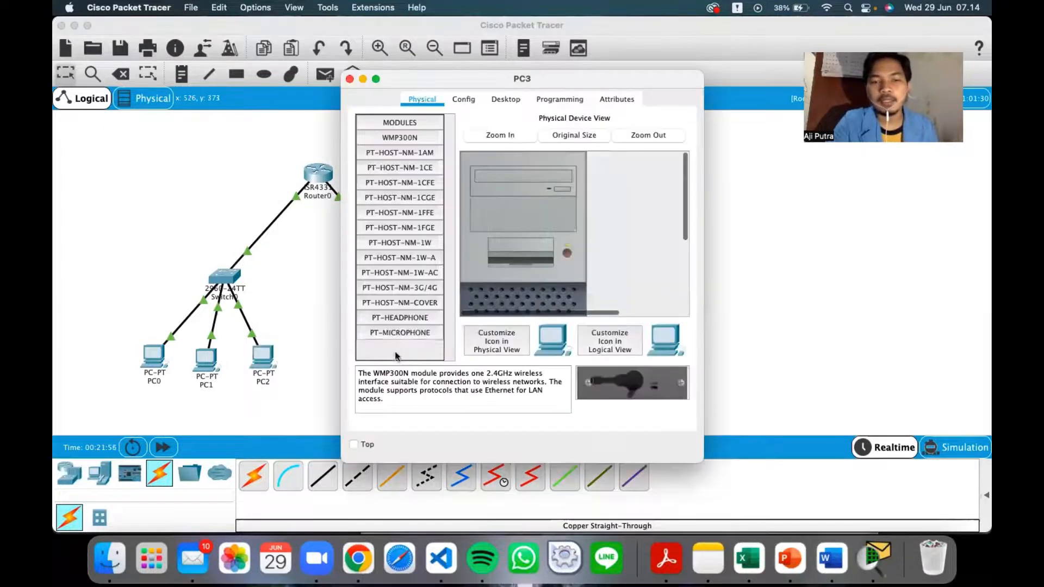
pyautogui.click(506, 99)
pyautogui.click(408, 145)
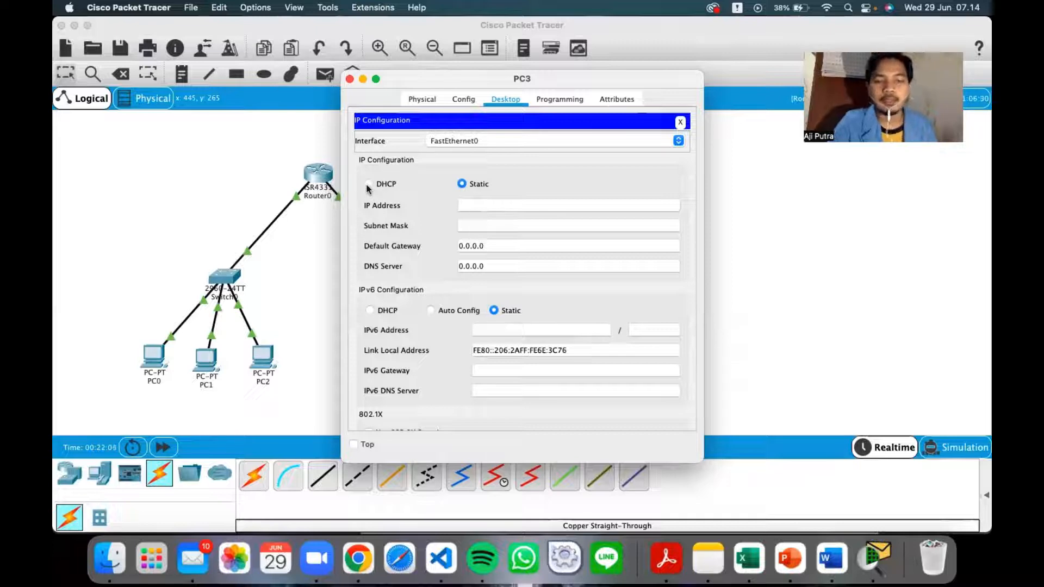
pyautogui.press('super+Tab')
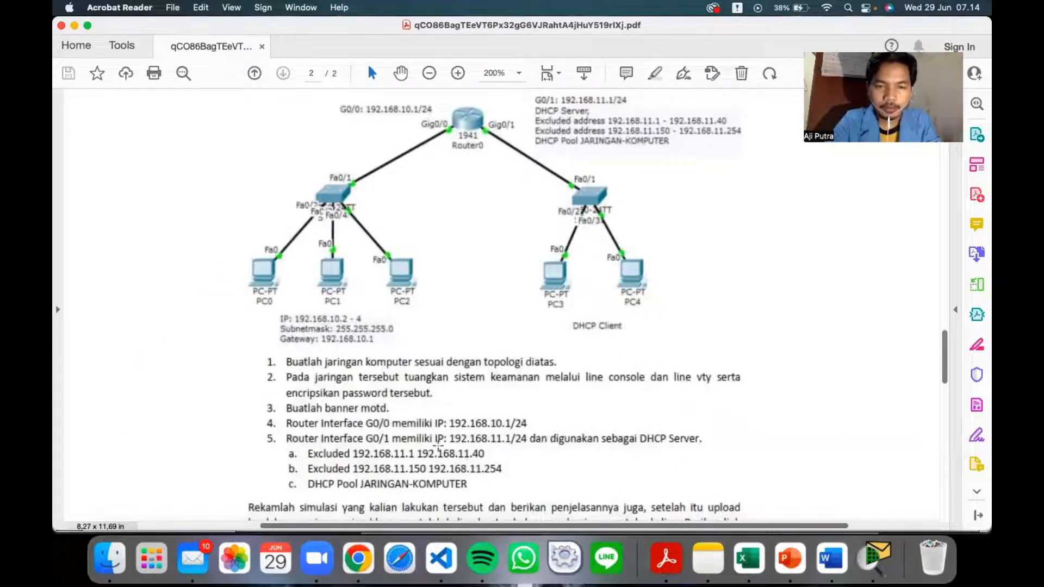
pyautogui.press('super+Tab')
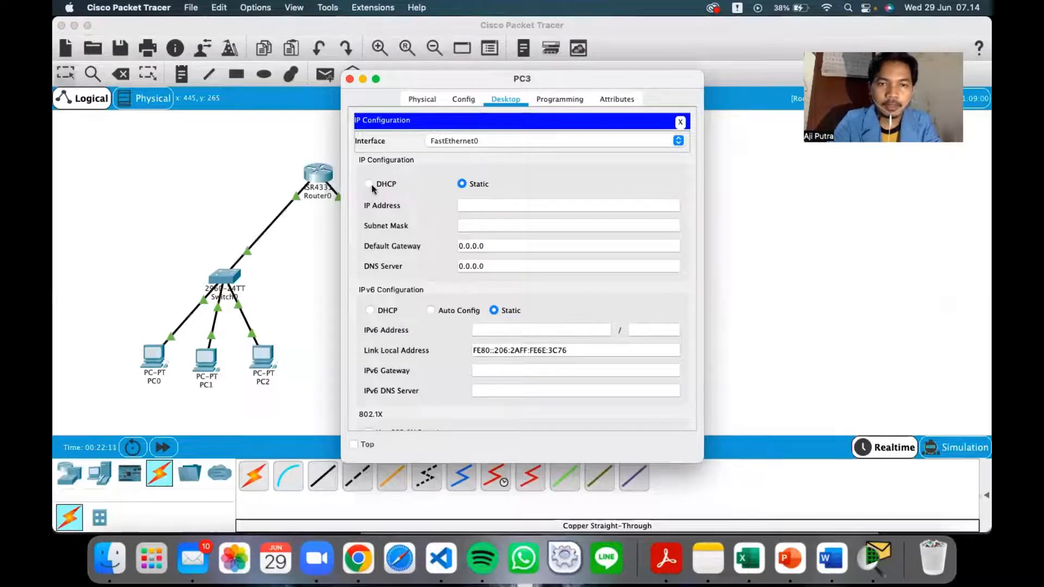
pyautogui.click(369, 184)
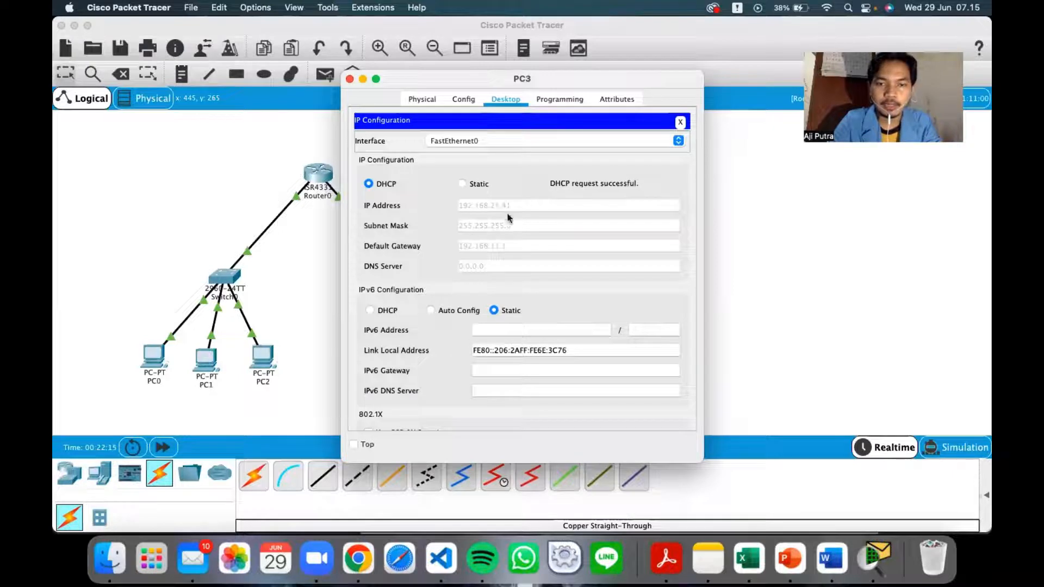
pyautogui.click(350, 79)
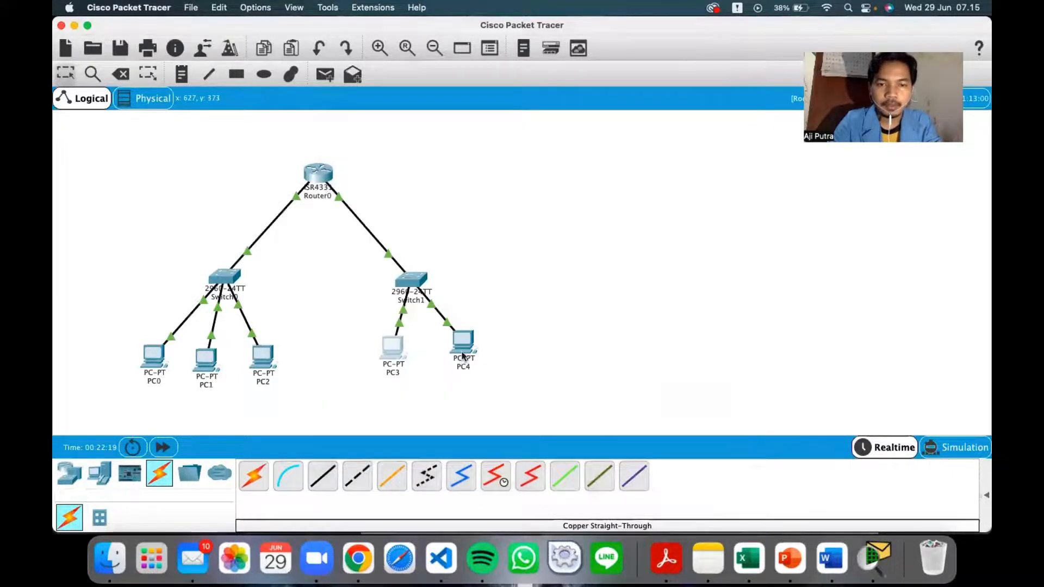
# Step: Set PC4's IPv4 configuration to DHCP and close its window
pyautogui.click(463, 354)
pyautogui.click(504, 99)
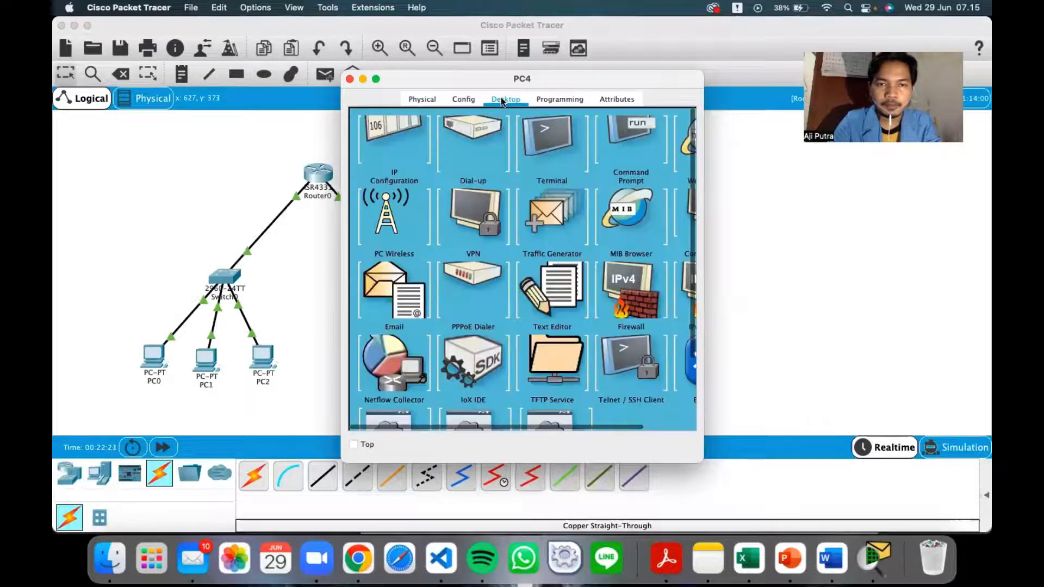
pyautogui.click(391, 139)
pyautogui.click(387, 187)
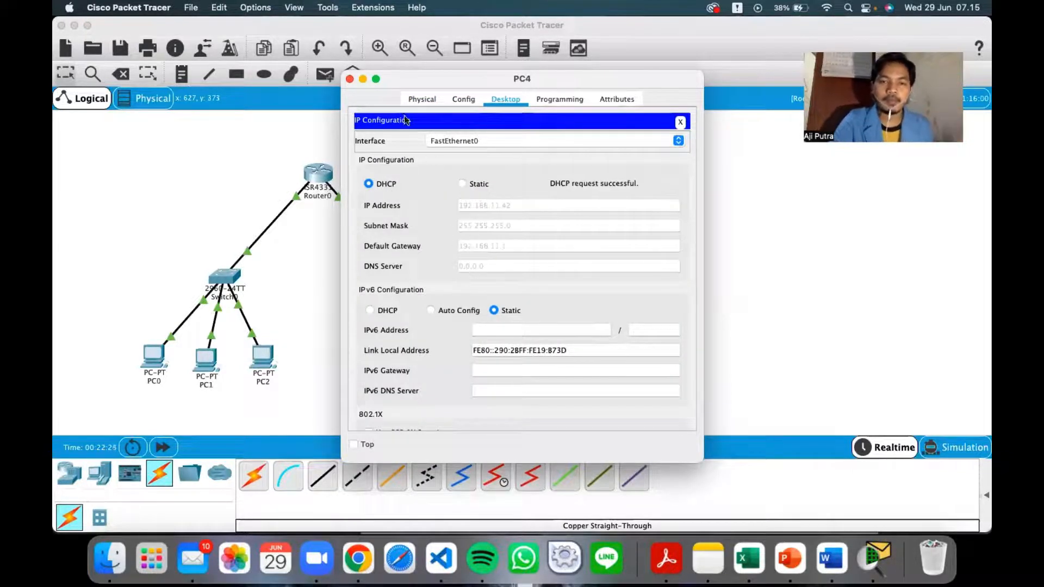
pyautogui.click(350, 80)
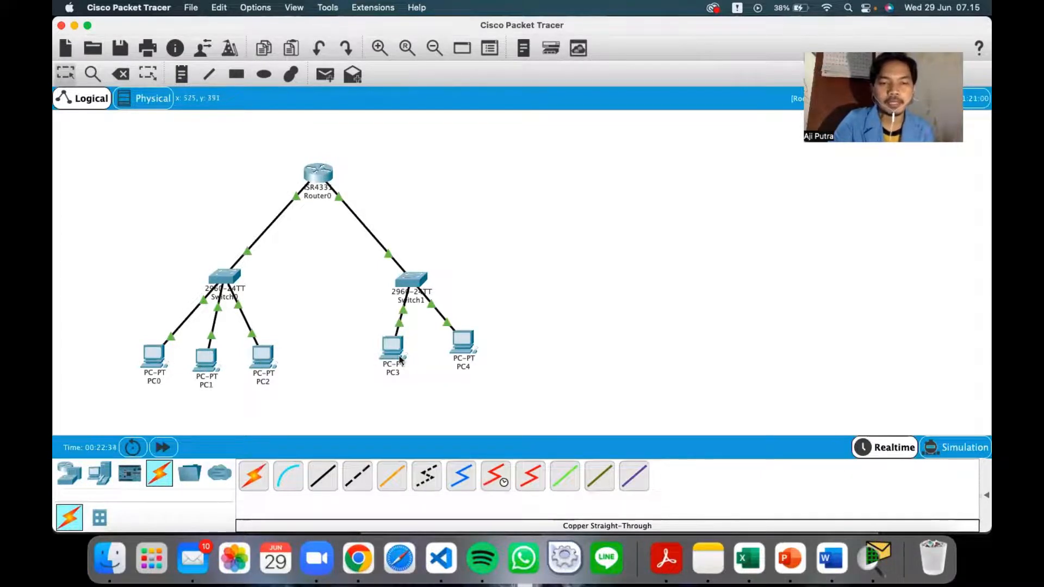
# Step: Ping PC1 at 192.168.10.3 from PC2's Command Prompt
pyautogui.click(270, 359)
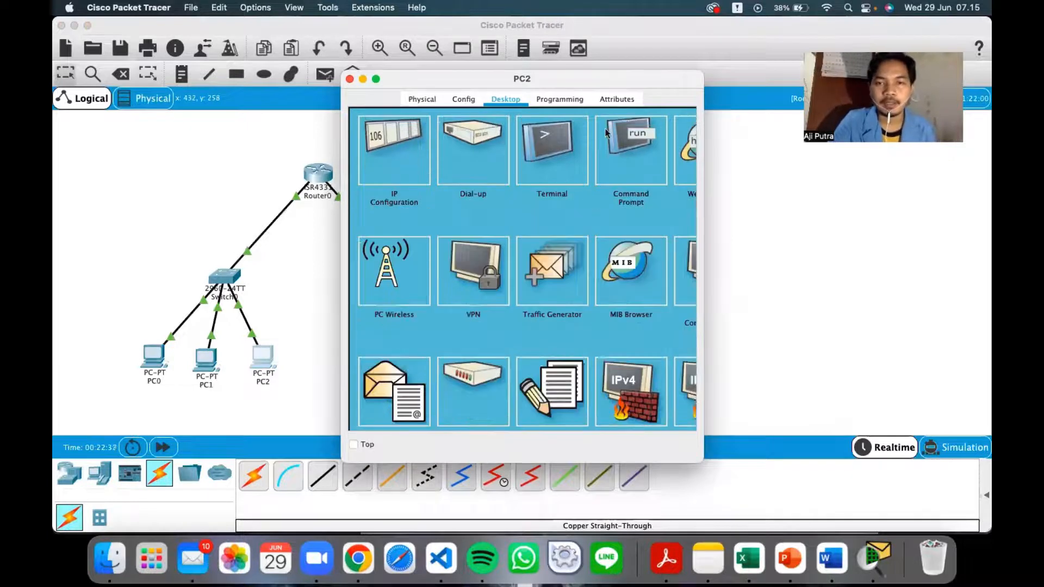
pyautogui.click(606, 132)
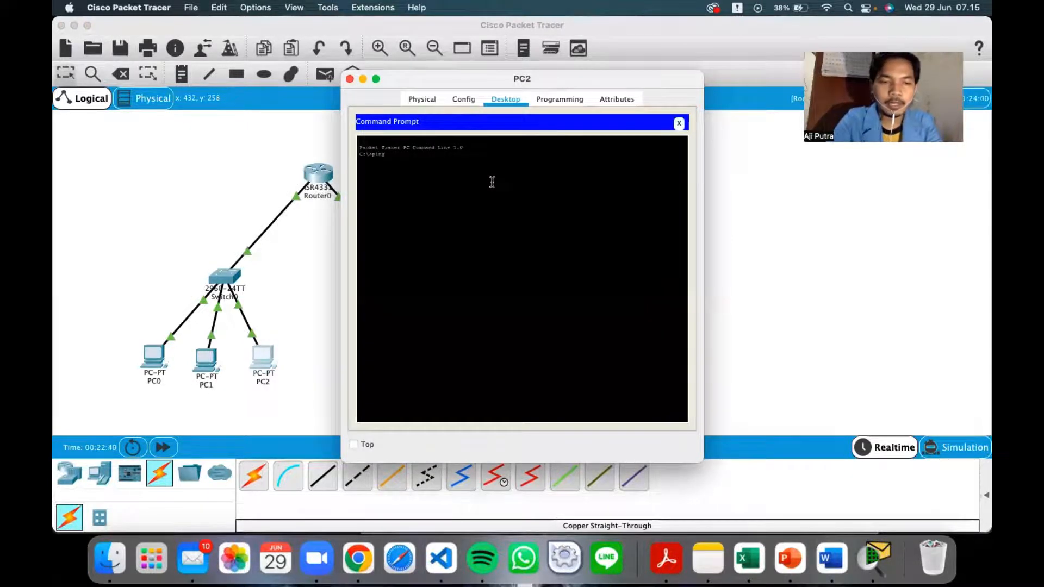
pyautogui.write('ping 19')
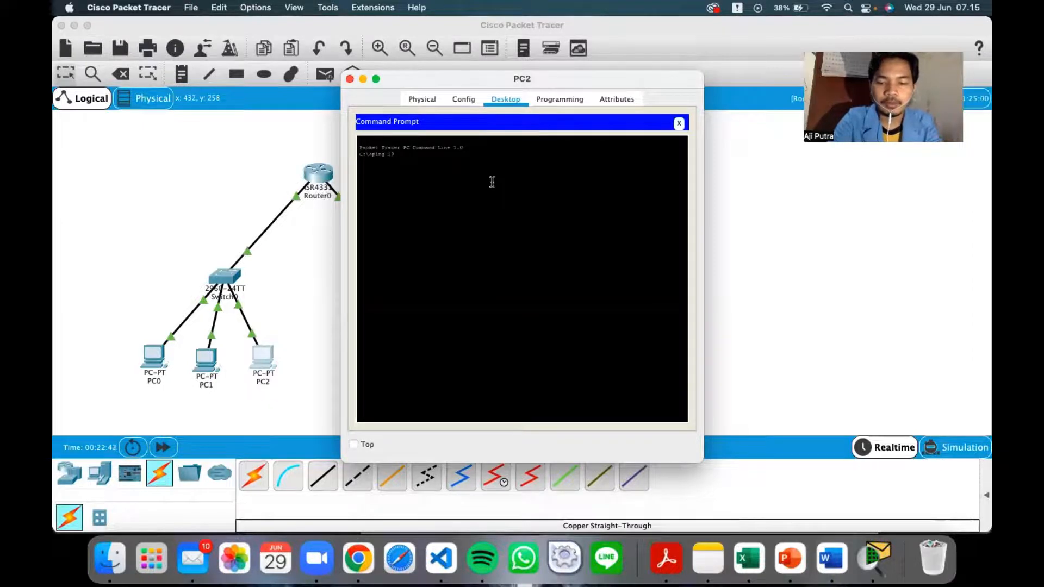
pyautogui.write('2.168')
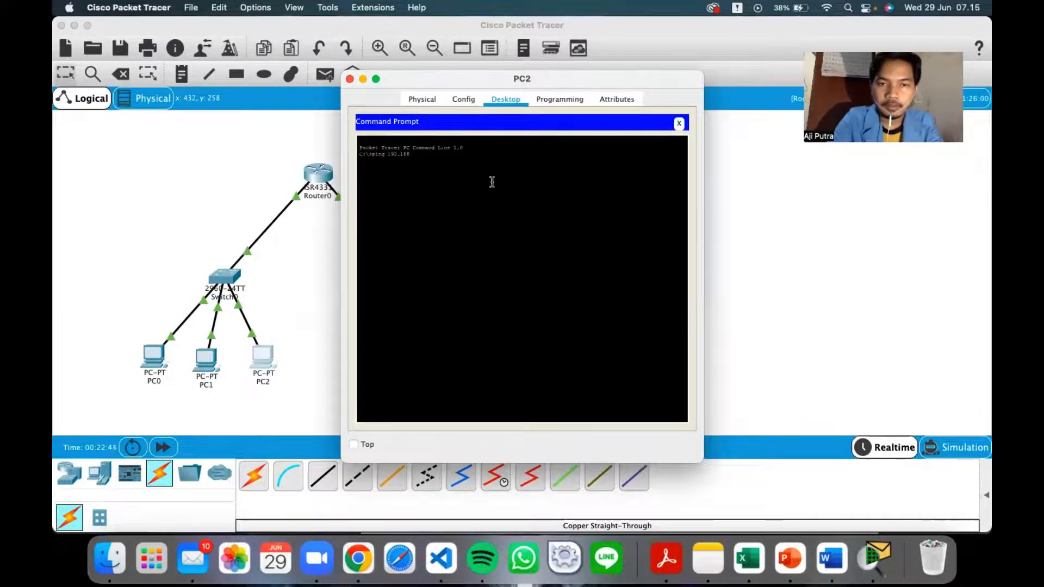
pyautogui.write('.10.3')
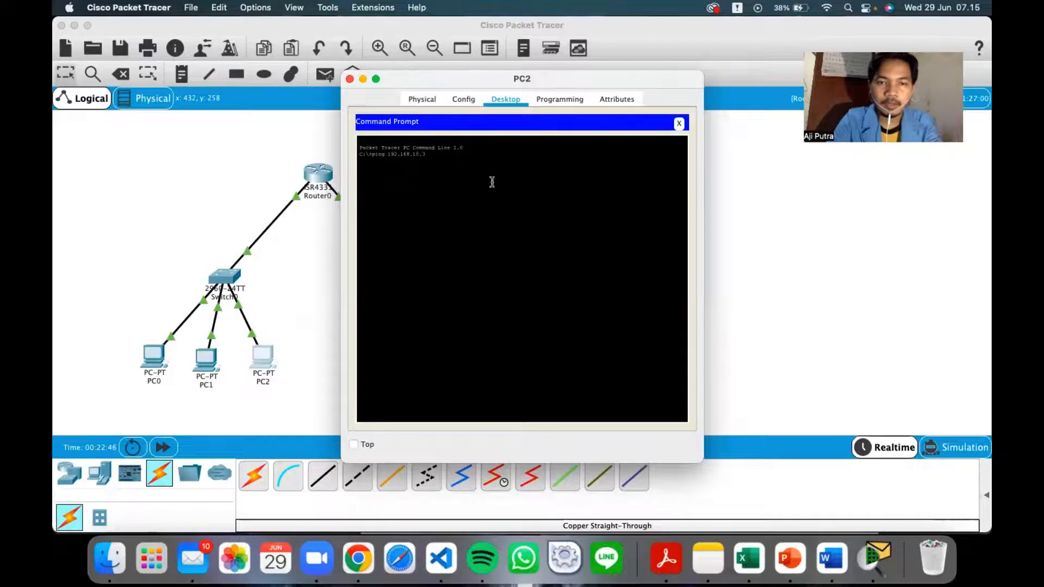
pyautogui.press('Return')
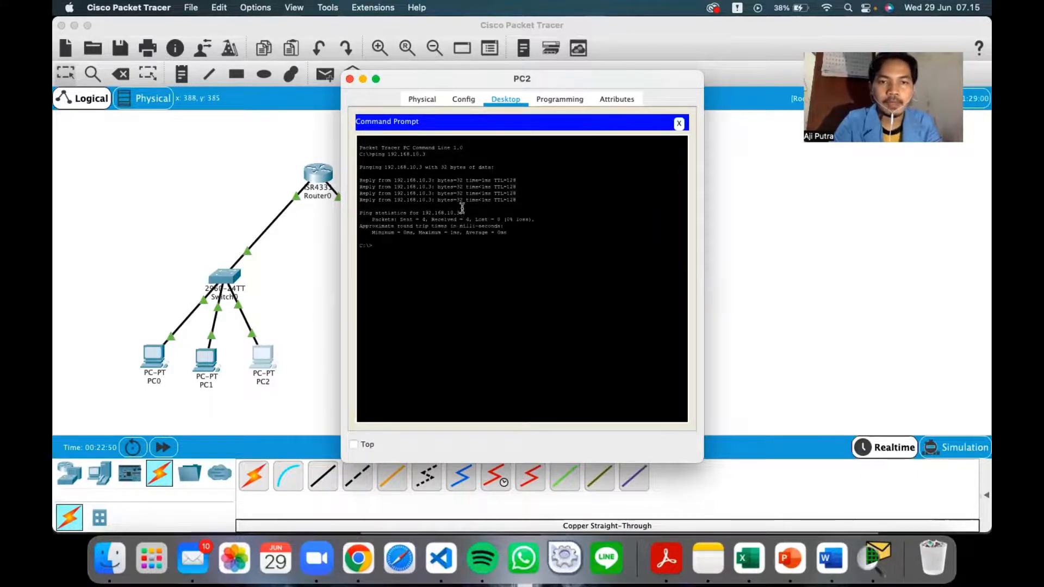
# Step: Ping PC3 at 192.168.11.41 from PC2, checking the excluded DHCP ranges in the assignment PDF before running the command
pyautogui.moveTo(511, 90); pyautogui.dragTo(706, 79)
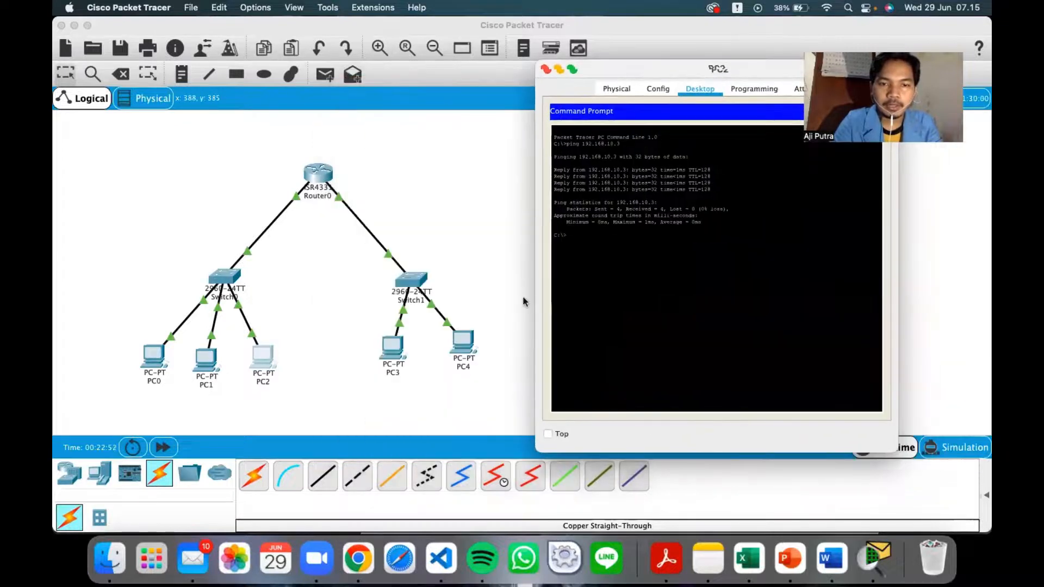
pyautogui.write('ping')
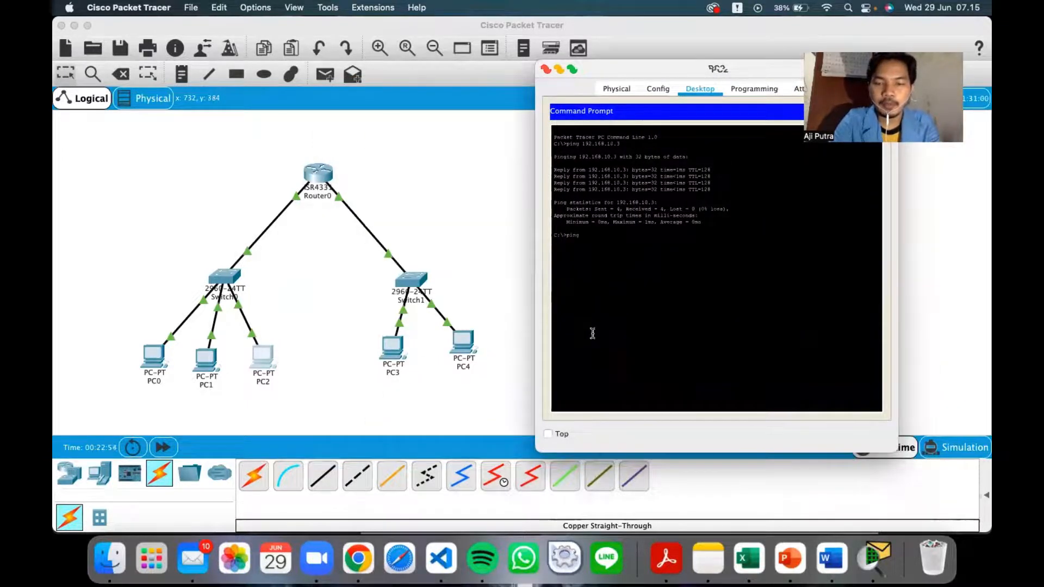
pyautogui.write(' 192')
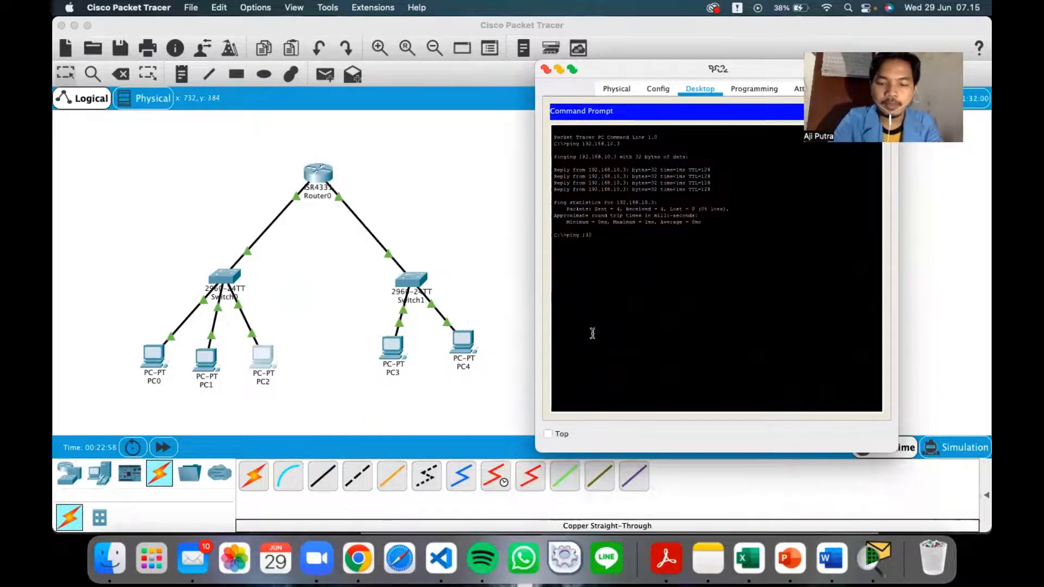
pyautogui.write('.168.')
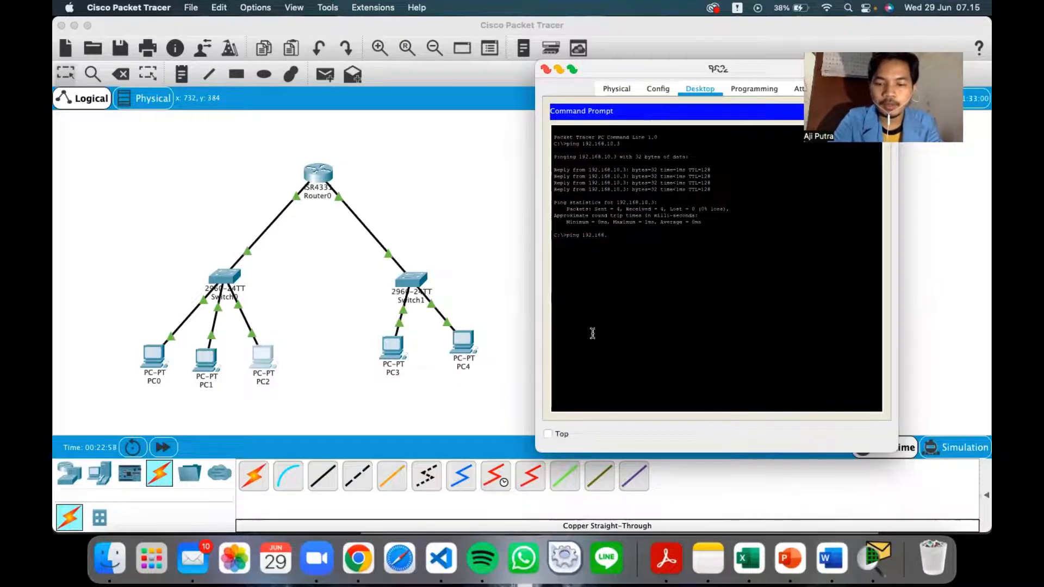
pyautogui.write('11.41')
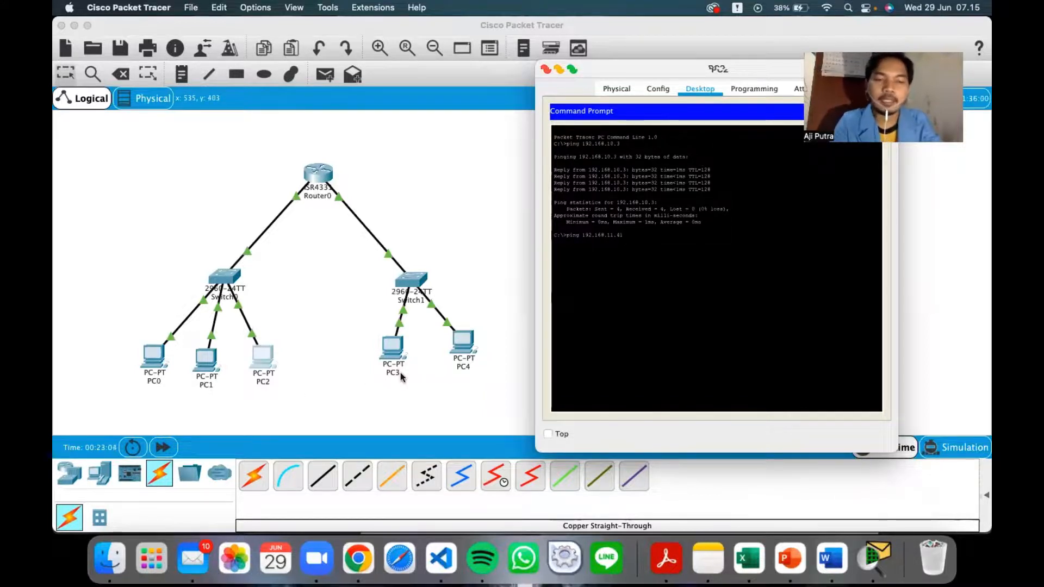
pyautogui.press('super+Tab')
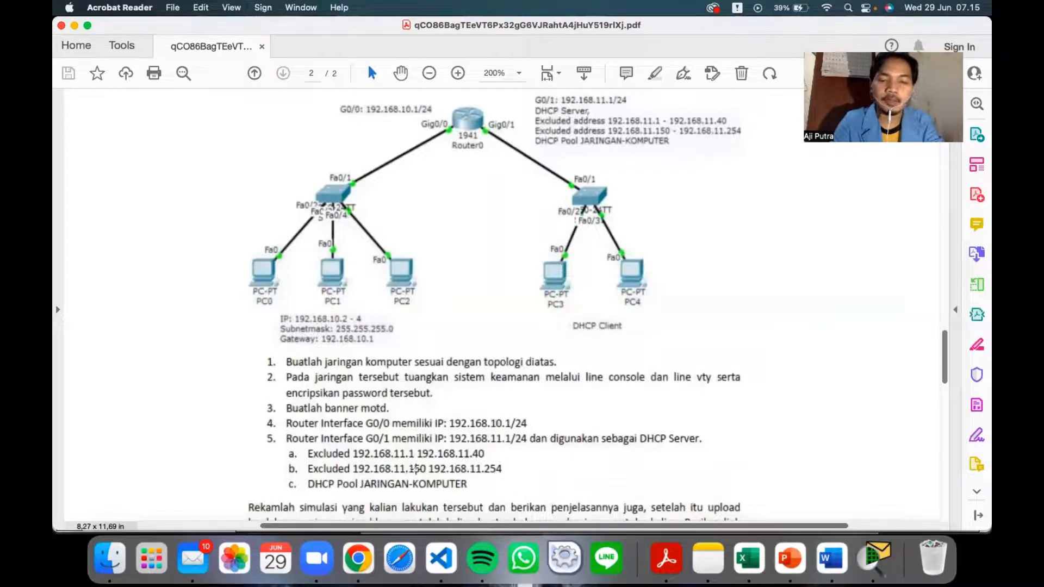
pyautogui.press('super+Tab')
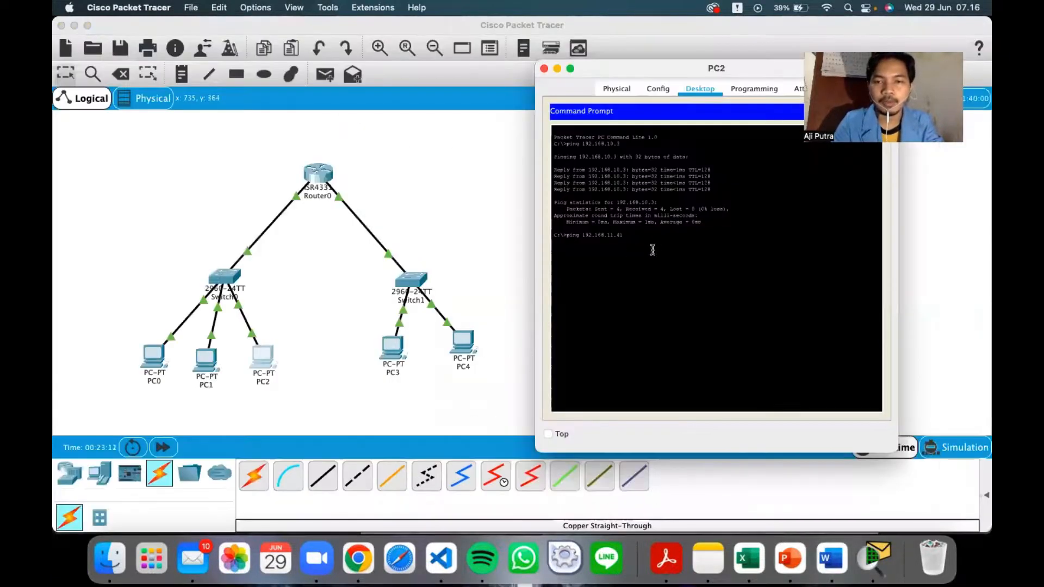
pyautogui.press('Return')
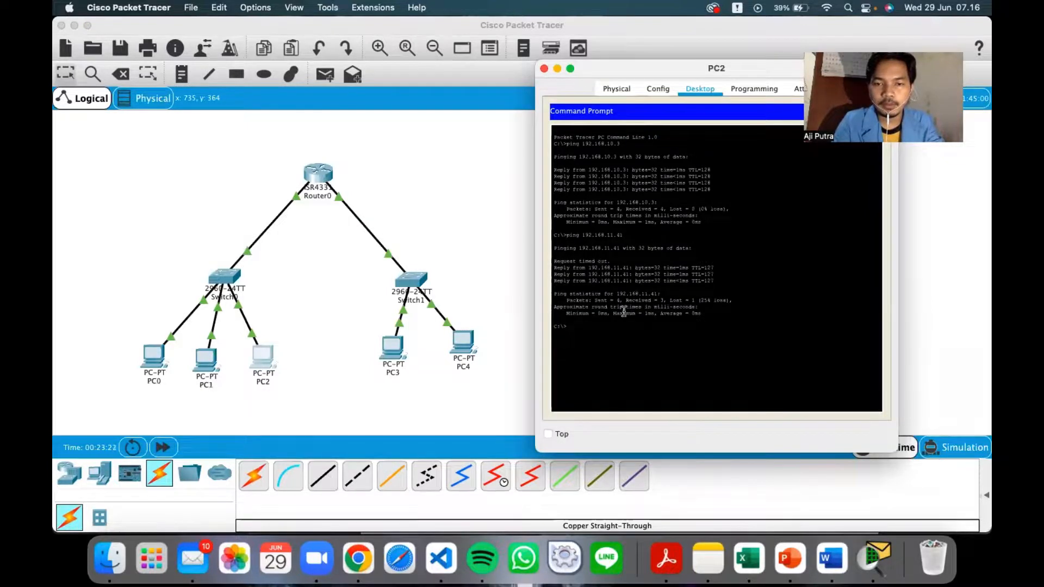
# Step: Repeat the ping from PC2 to 192.168.11.41 and close PC2's window
pyautogui.press('Up')
pyautogui.press('Return')
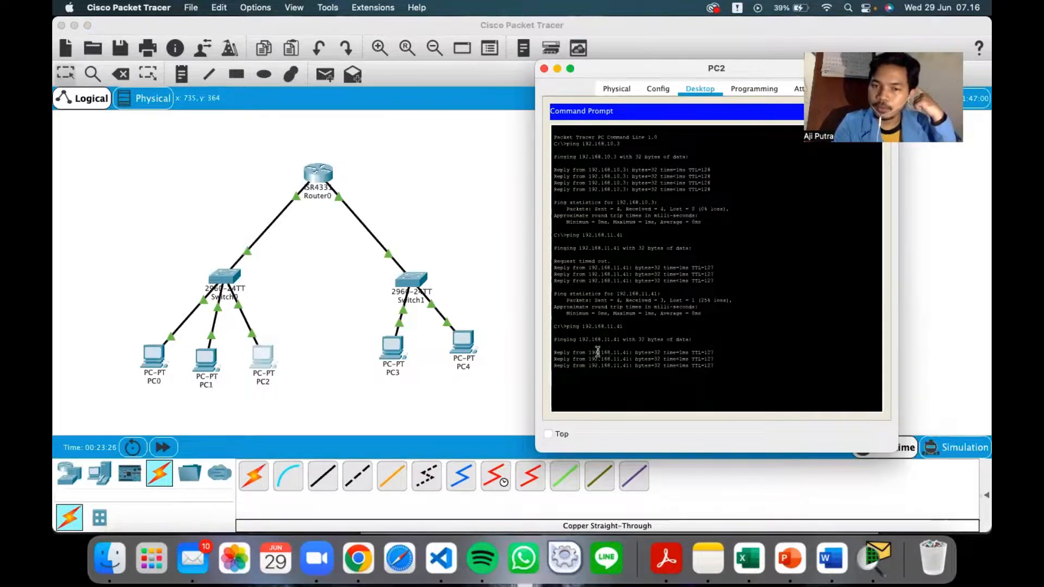
pyautogui.click(544, 69)
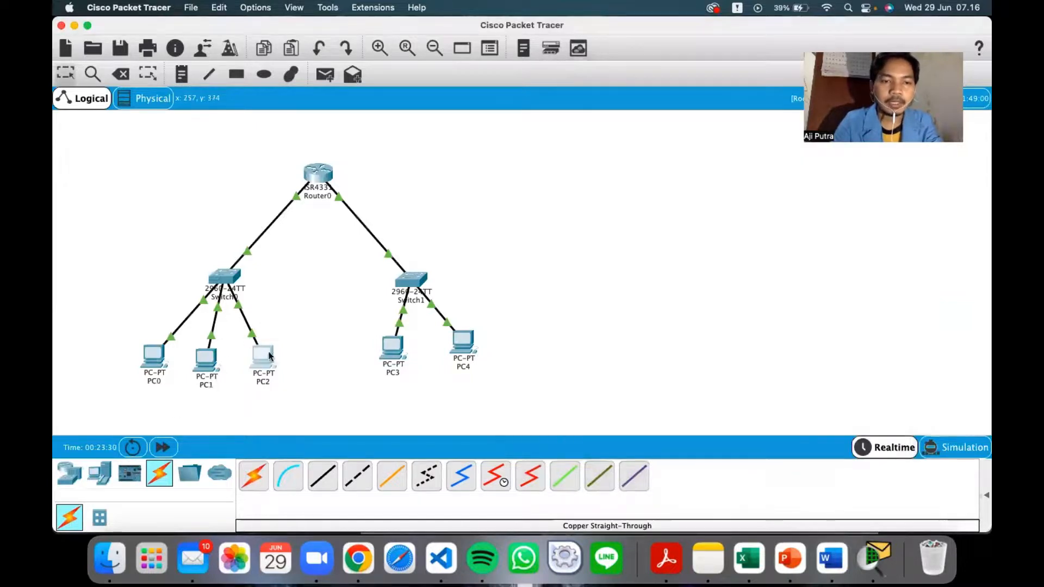
# Step: Ping PC2 at 192.168.10.4 from PC3's Command Prompt, and close PC3's window
pyautogui.click(395, 349)
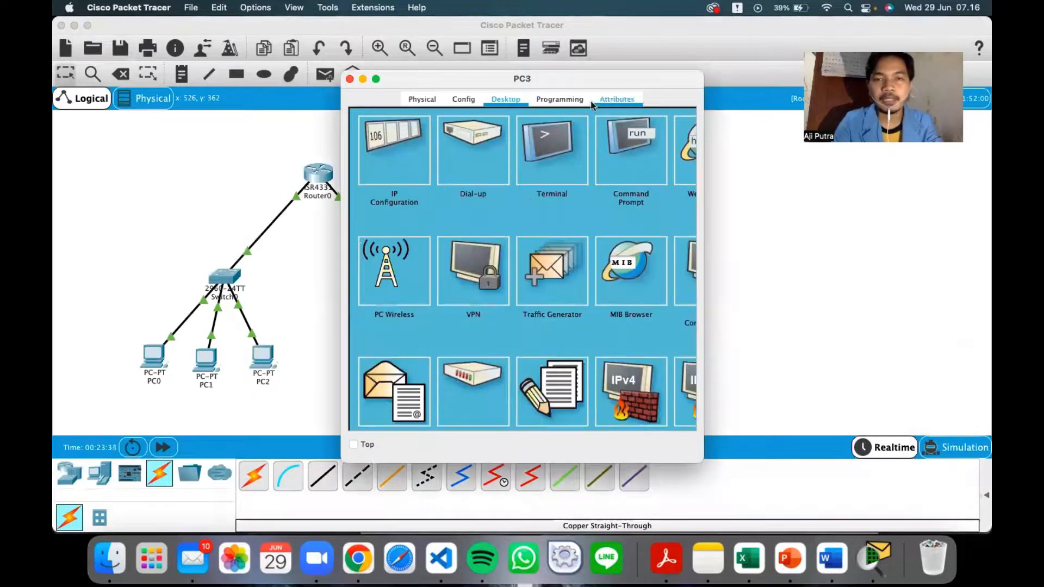
pyautogui.moveTo(560, 77); pyautogui.dragTo(718, 82)
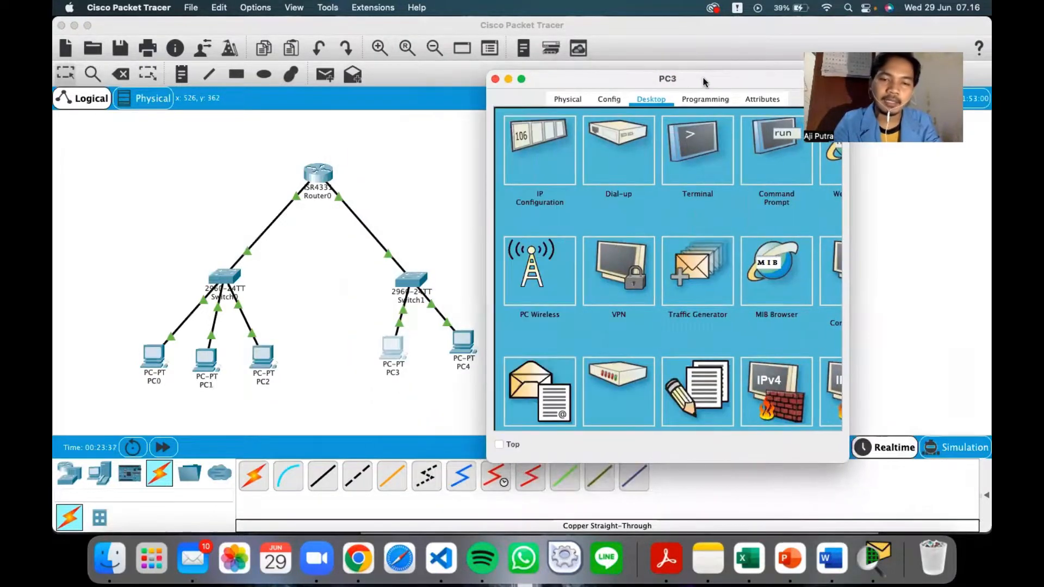
pyautogui.click(774, 163)
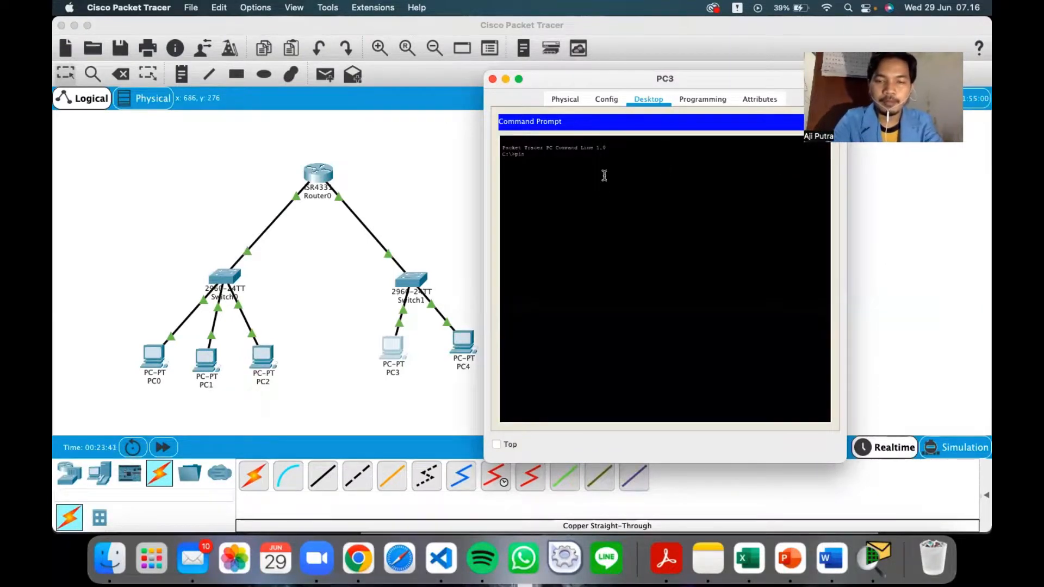
pyautogui.write('ping 192.16')
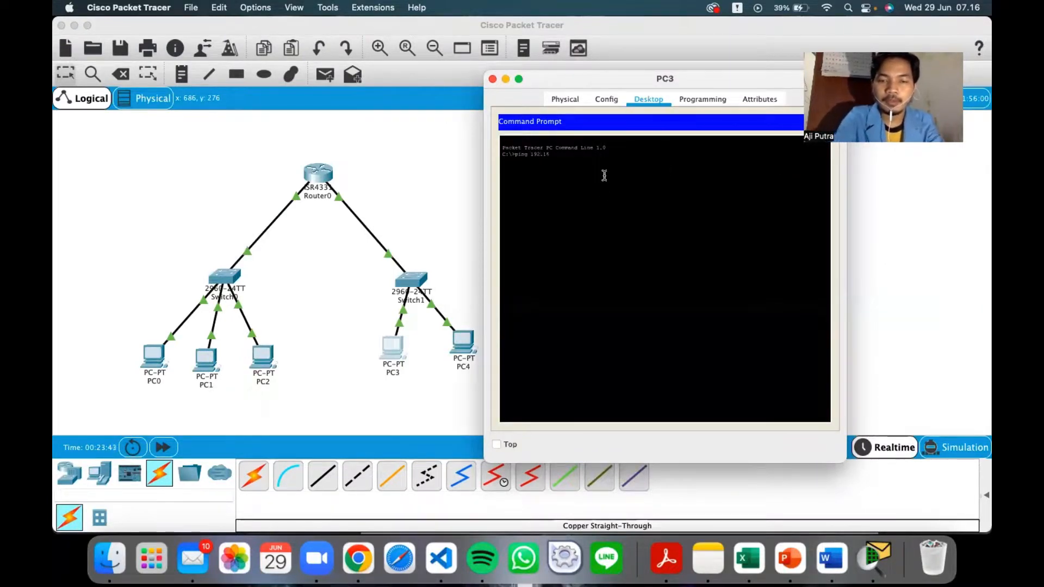
pyautogui.write('8.10.6')
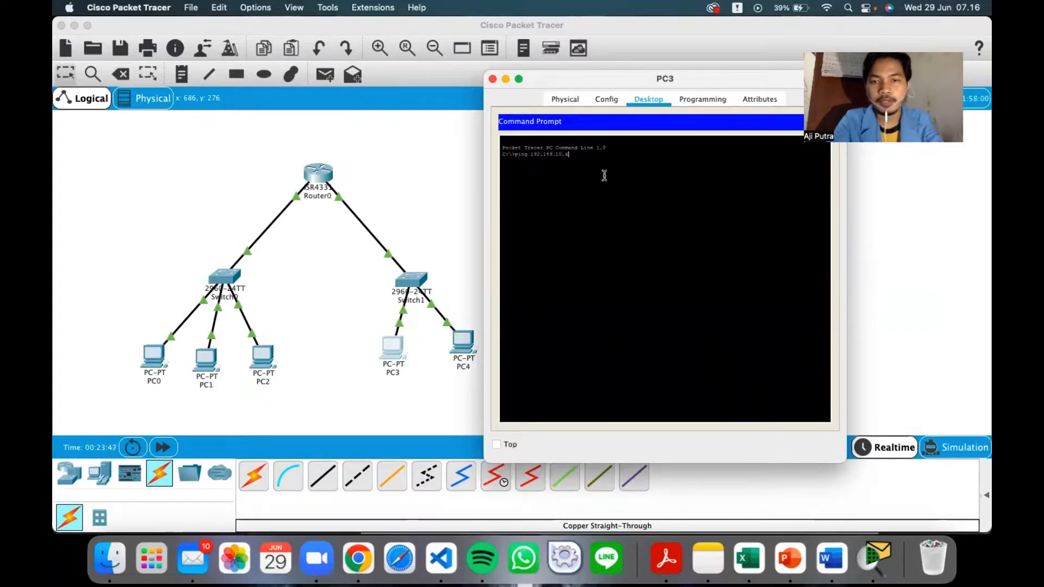
pyautogui.press('Return')
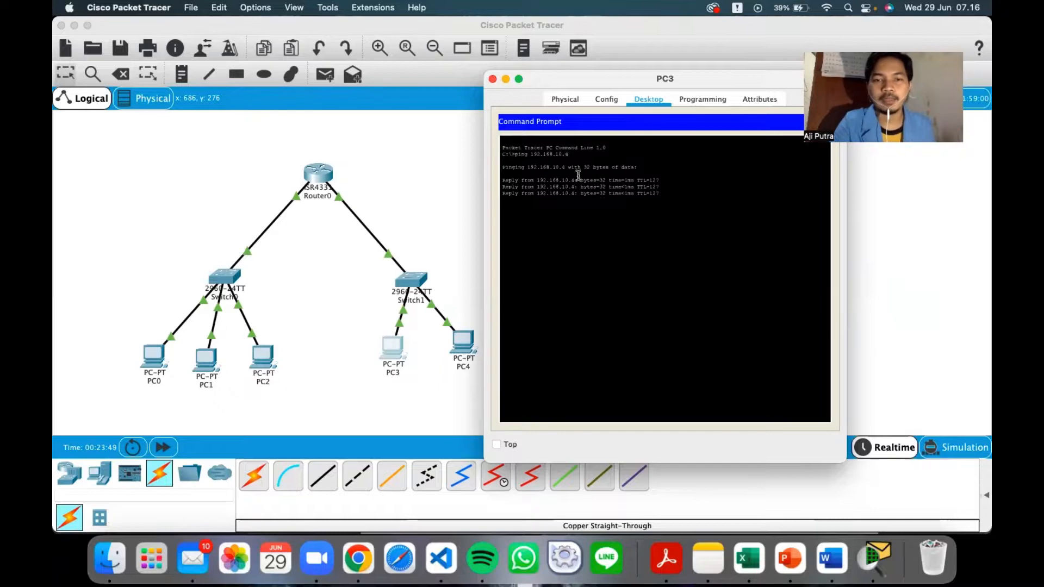
pyautogui.click(492, 80)
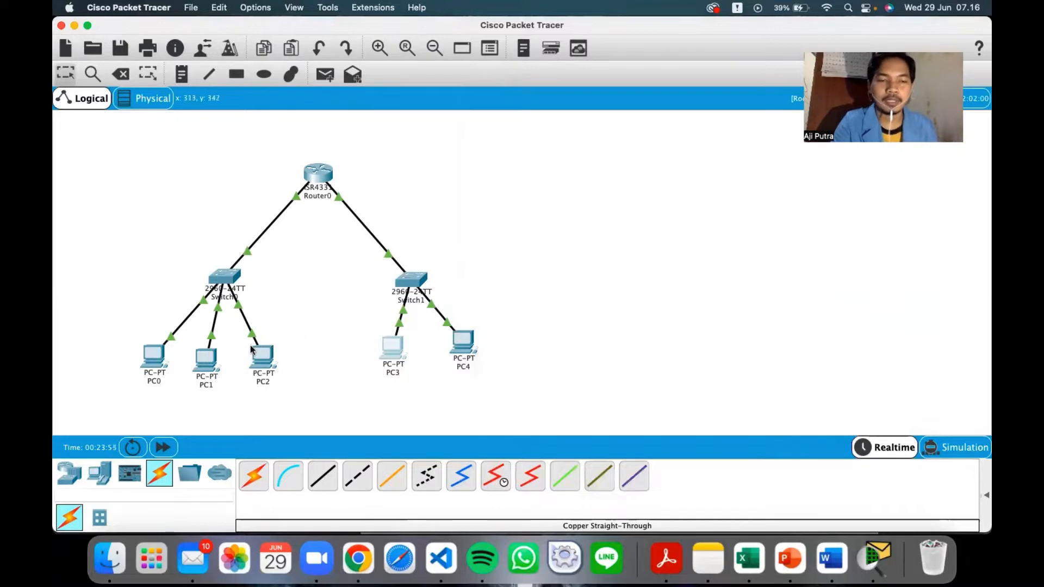
# Step: Check PC2's port and address summary, and review the topology and task list in the assignment PDF in Acrobat Reader
pyautogui.moveTo(278, 358)
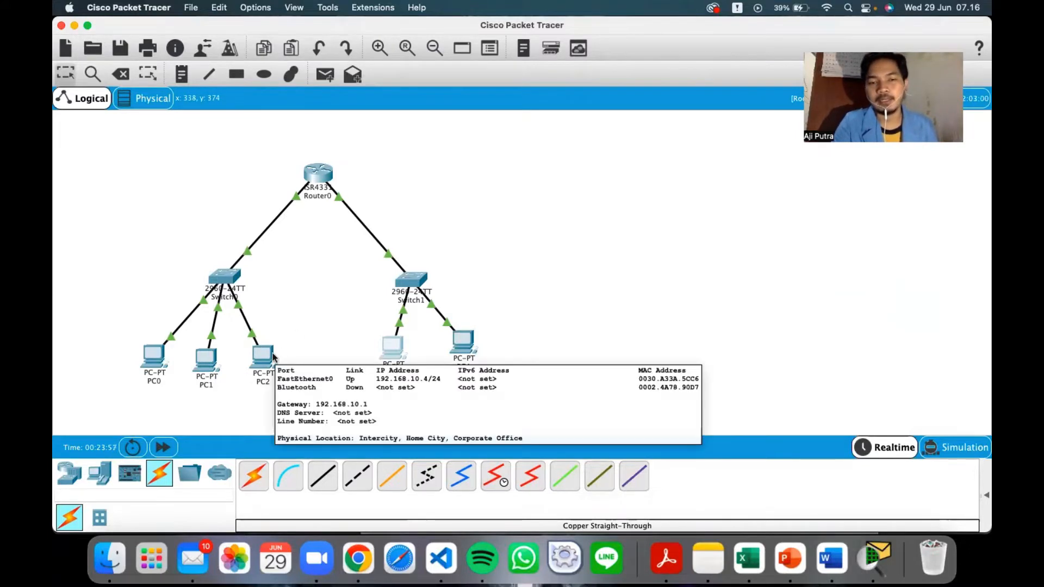
pyautogui.click(667, 559)
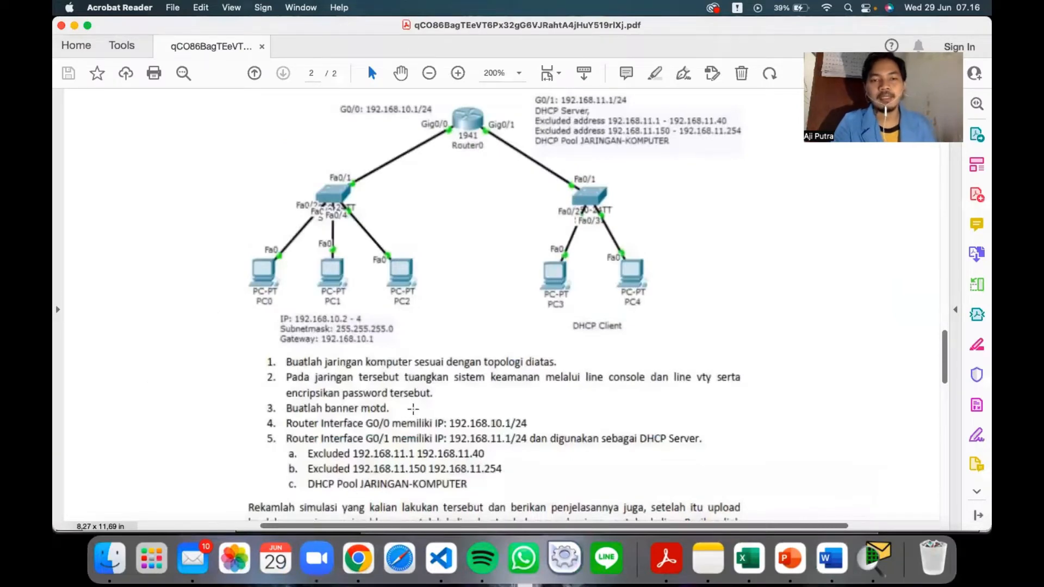
pyautogui.scroll(5, 414, 409)
pyautogui.scroll(-2, 413, 409)
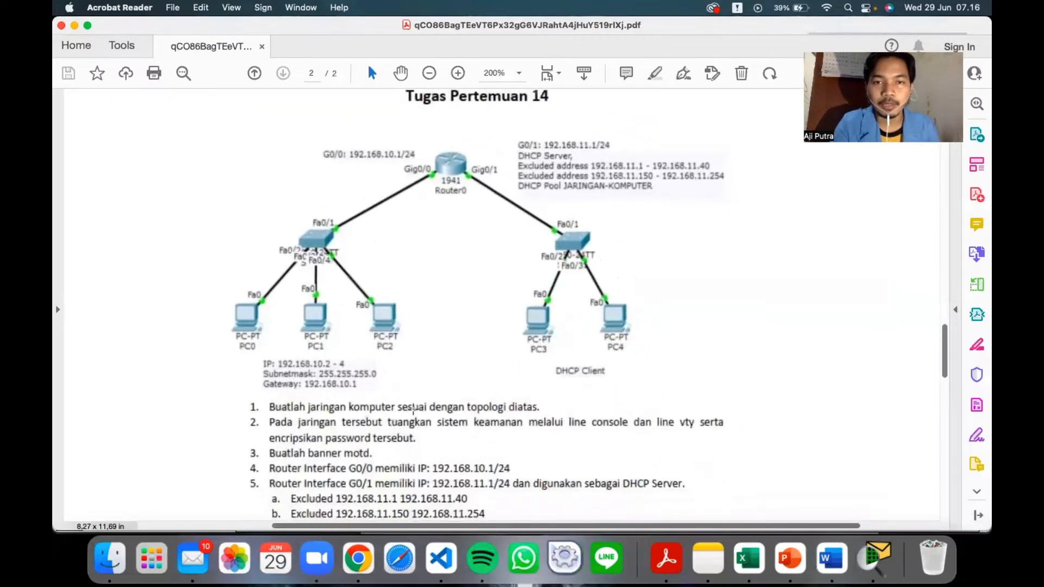
pyautogui.scroll(-1, 413, 408)
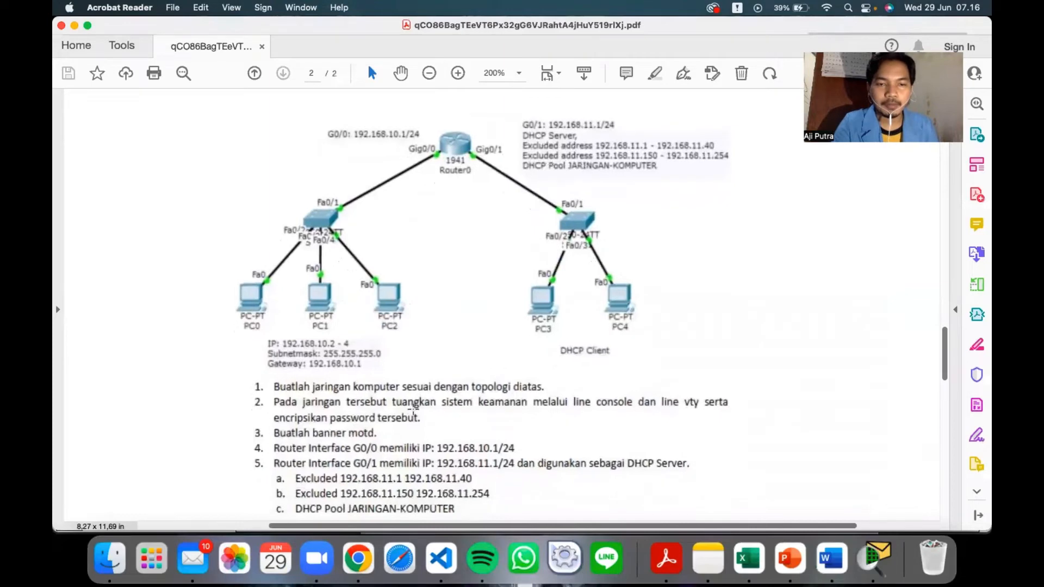